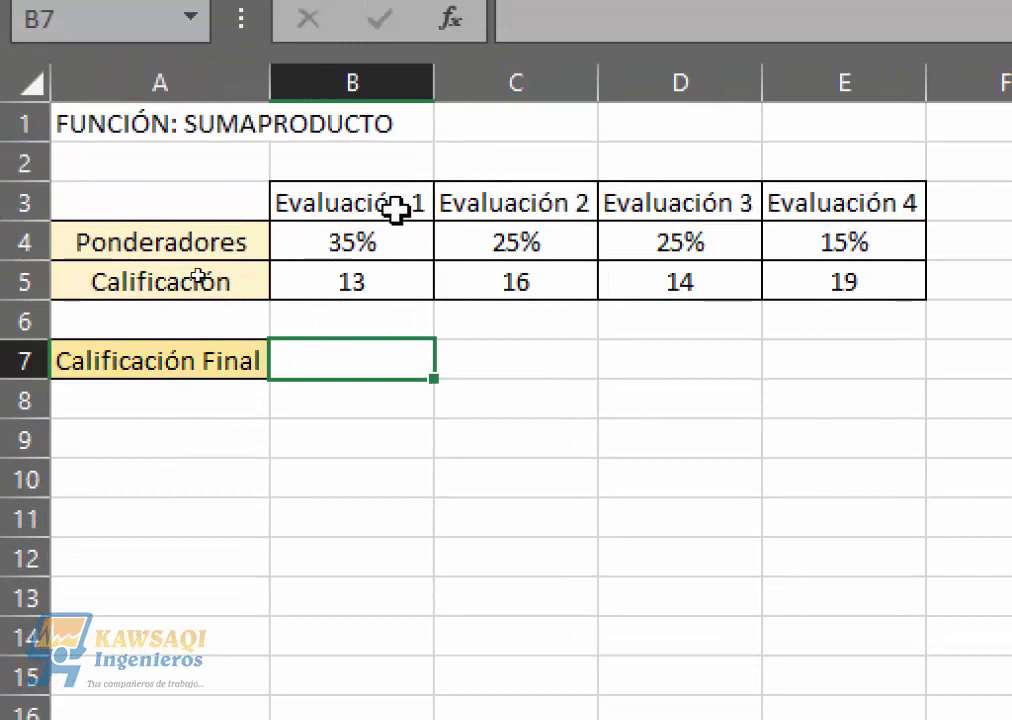
Calculate the Calificación Final in B7 with =SUMAPRODUCTO(B4:E4;B5:E5).
left_click(348, 401)
left_click(336, 350)
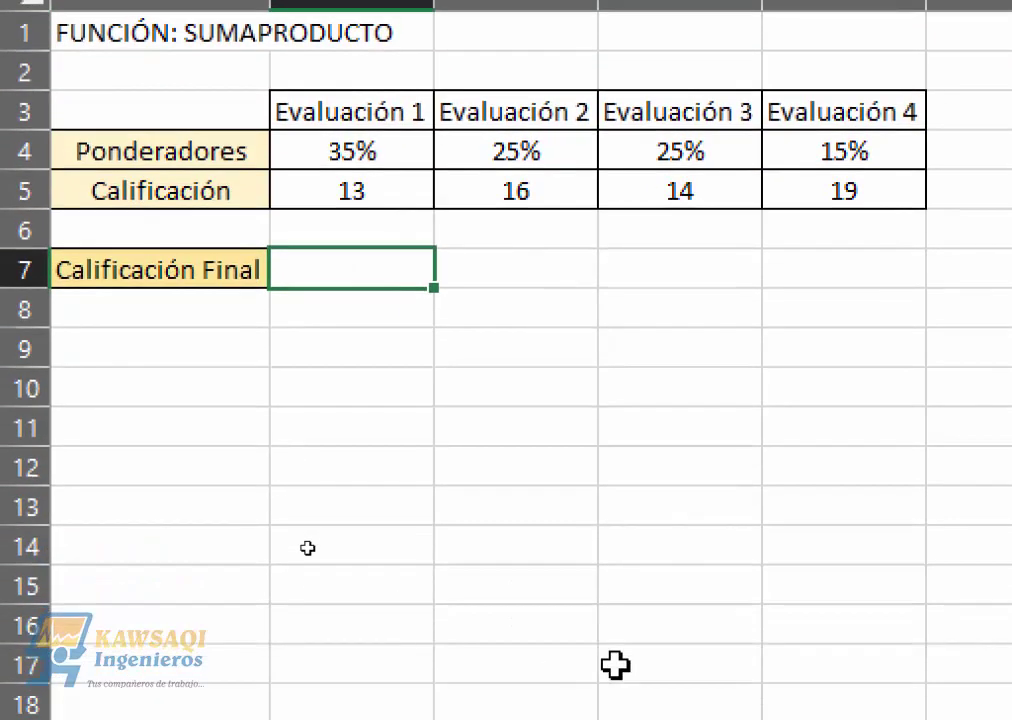
type("=suma")
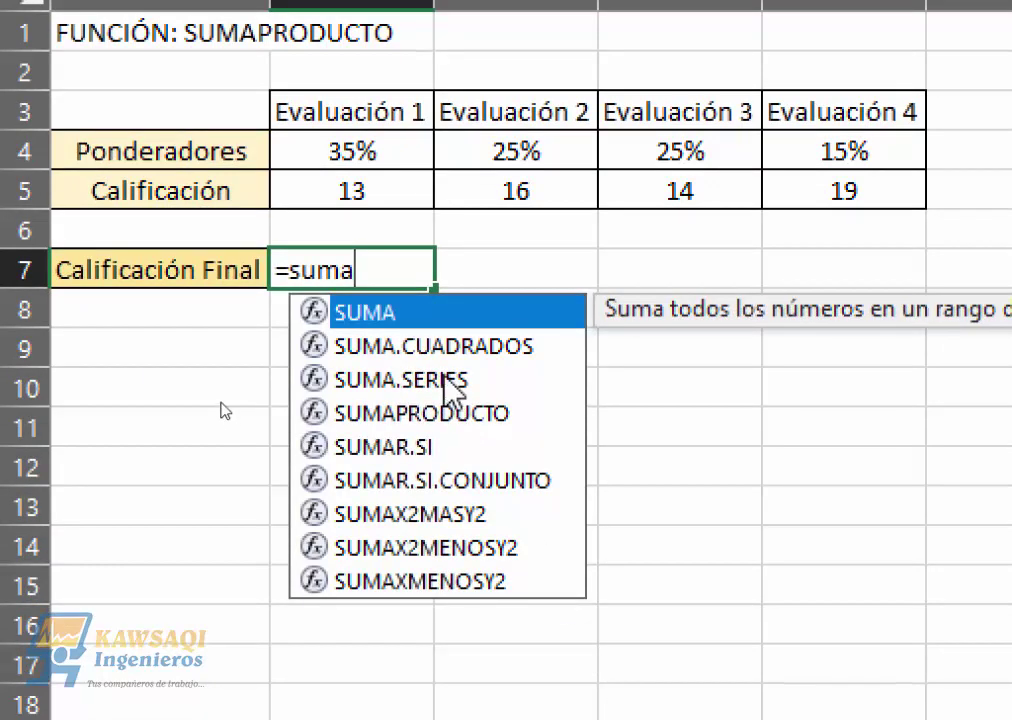
double_click(450, 410)
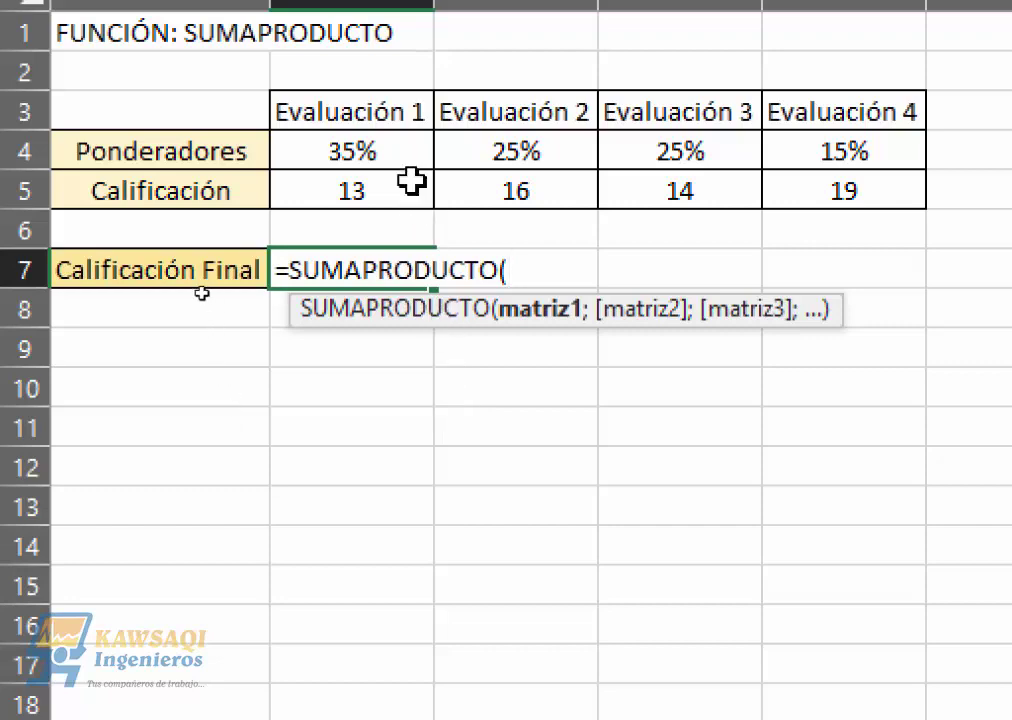
left_click_drag(334, 150, 885, 146)
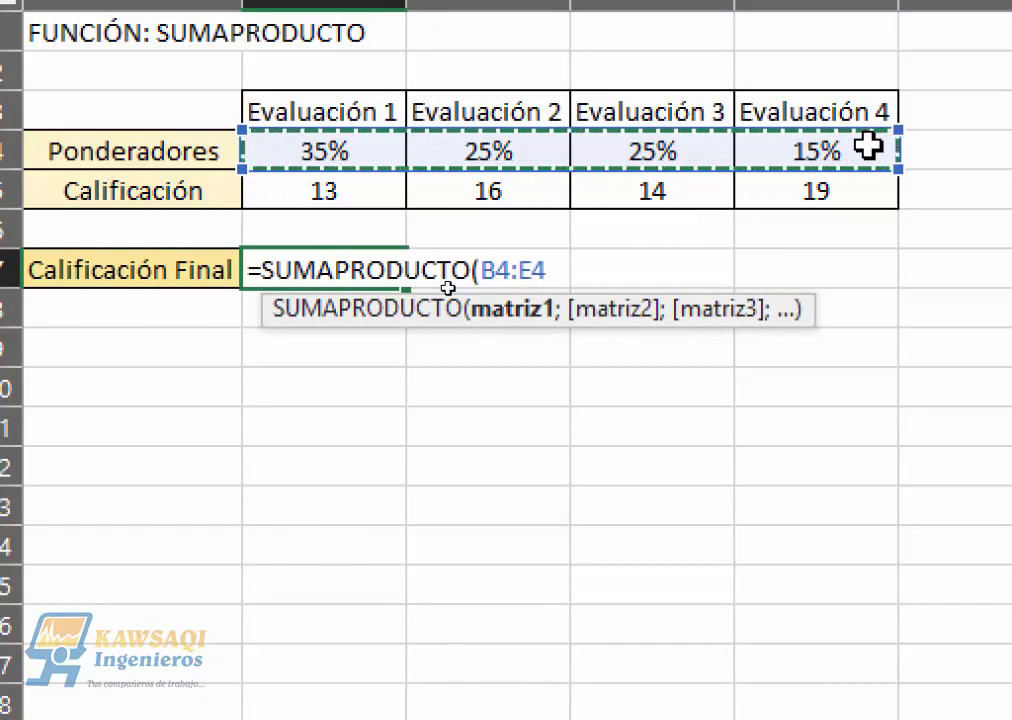
type(";")
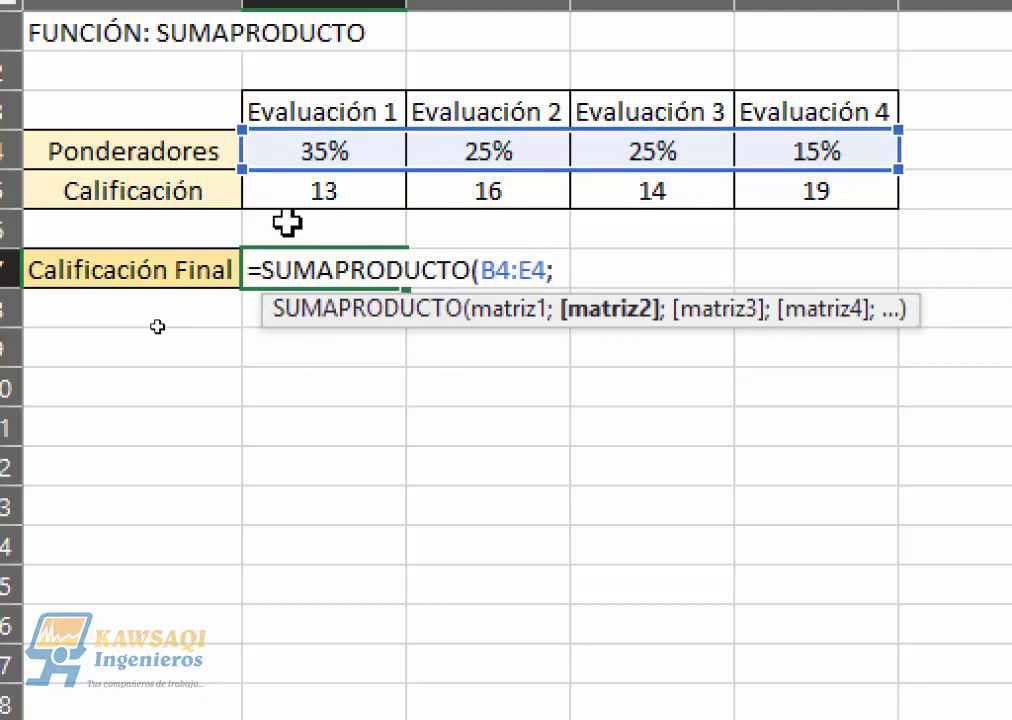
left_click(301, 197)
left_click_drag(301, 197, 801, 199)
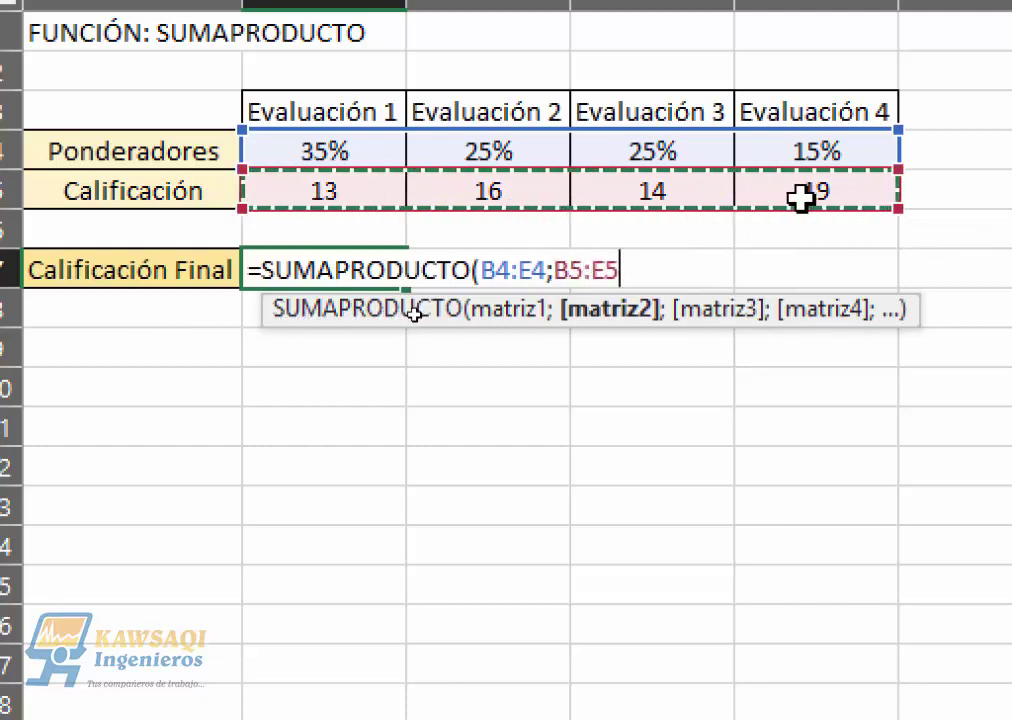
type(")")
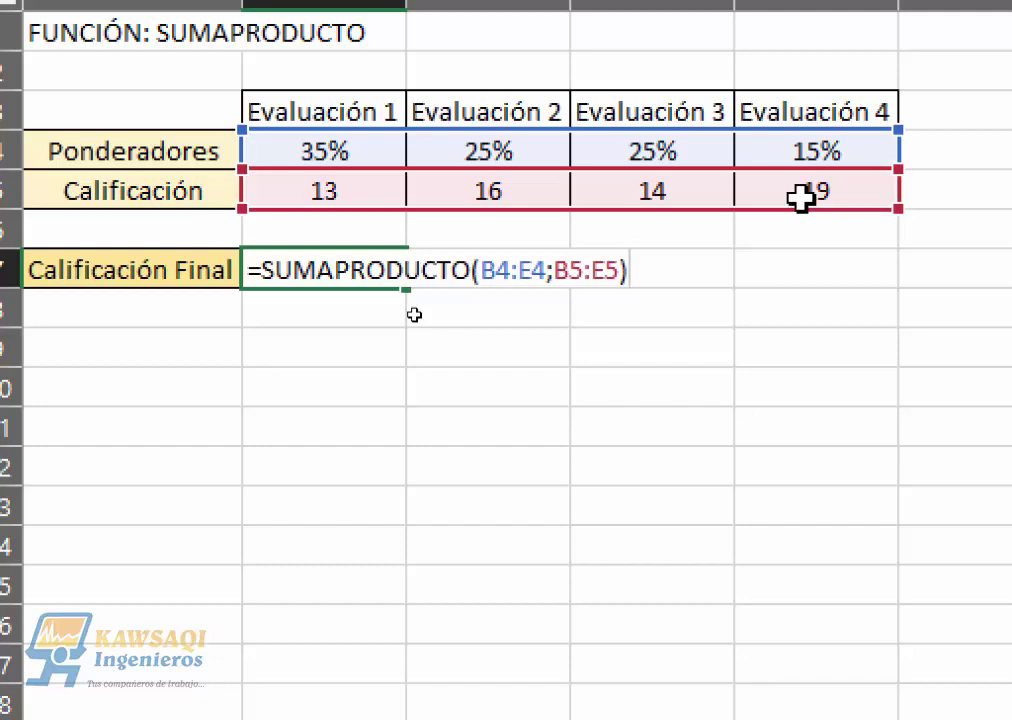
key("Return")
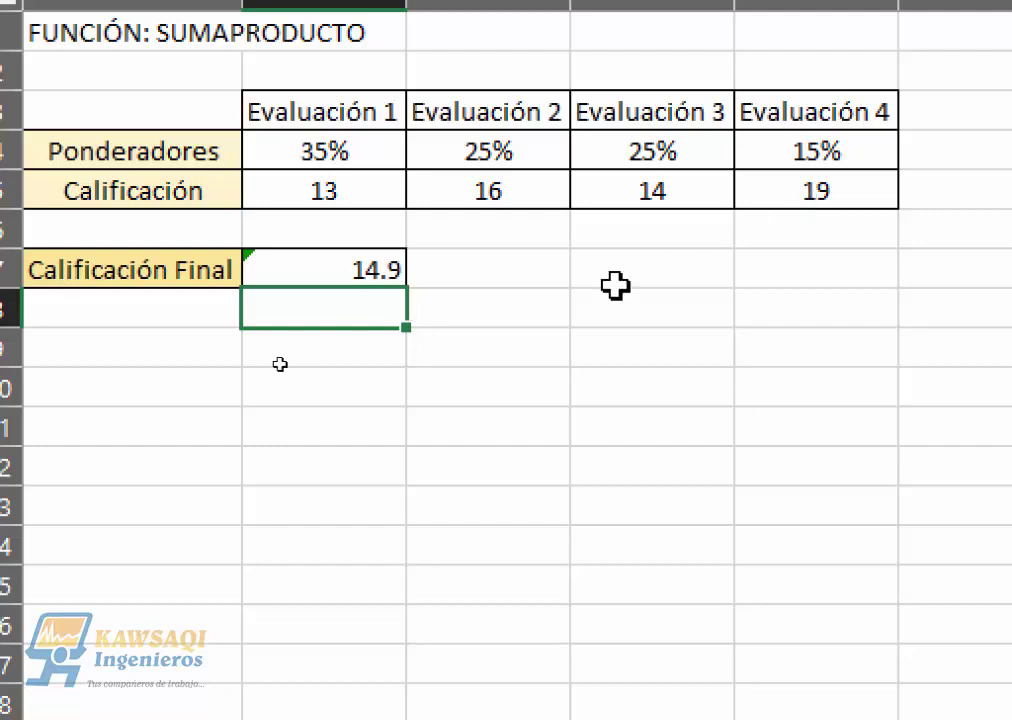
Begin a manual weighted-grade formula in C7 with the first two evaluations: =B5*B4+C5*C4.
left_click(580, 308)
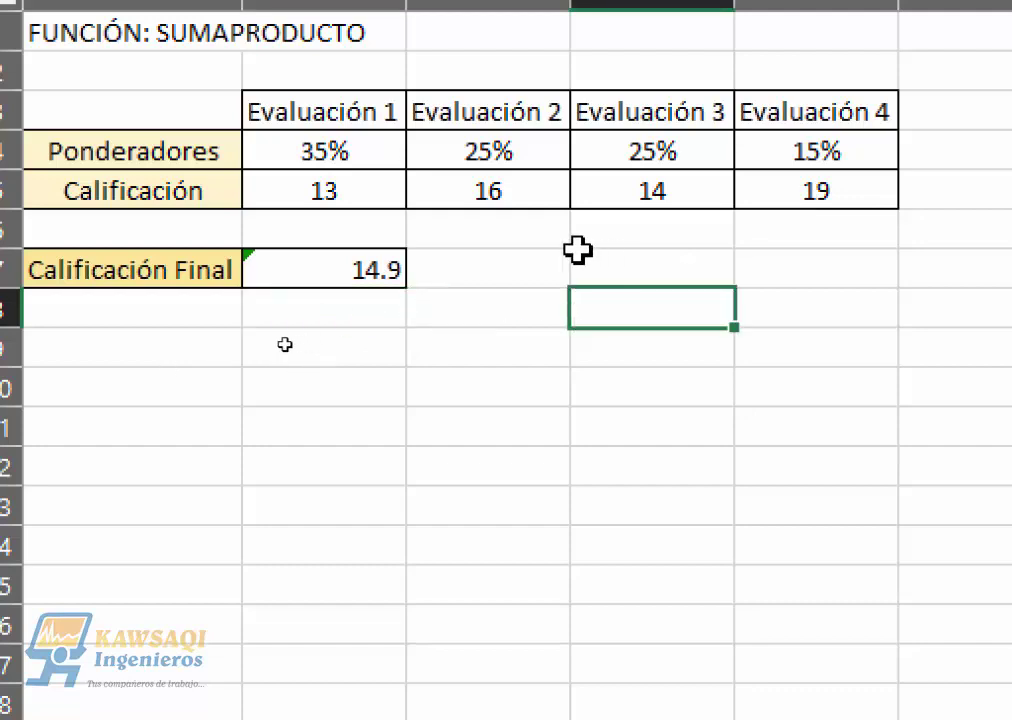
left_click(526, 264)
type("=")
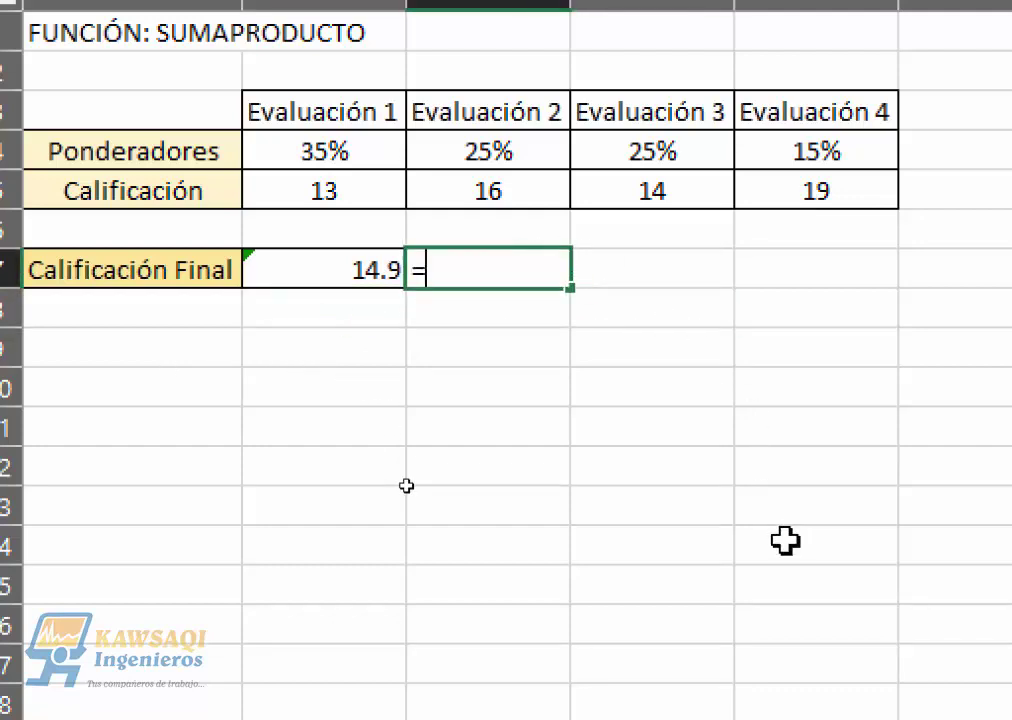
left_click(330, 192)
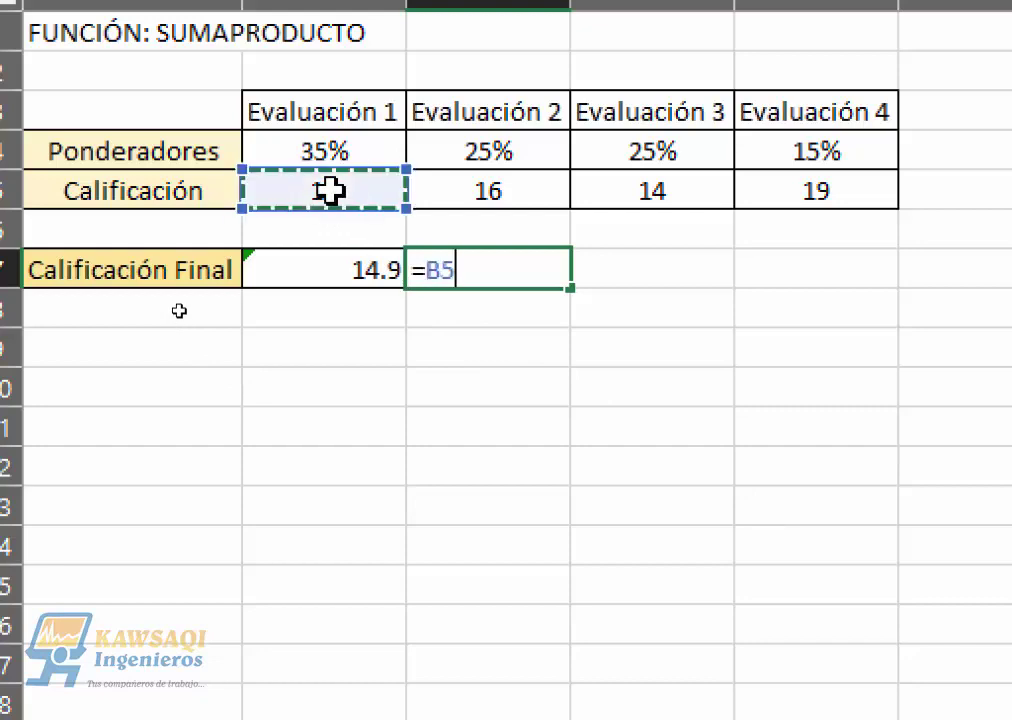
type("*")
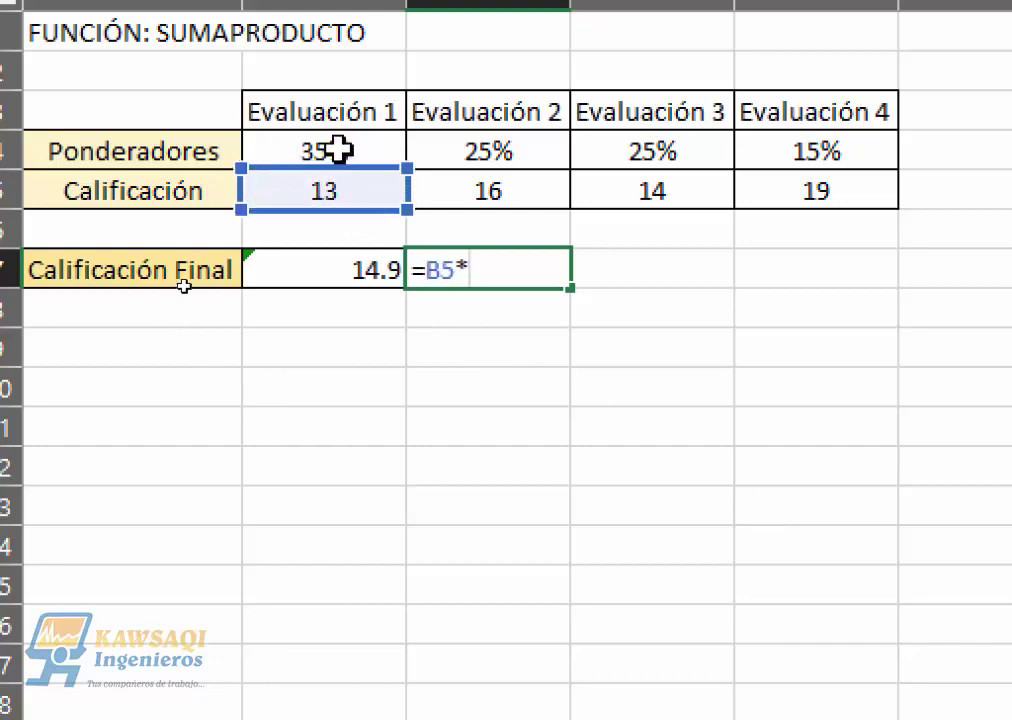
left_click(338, 148)
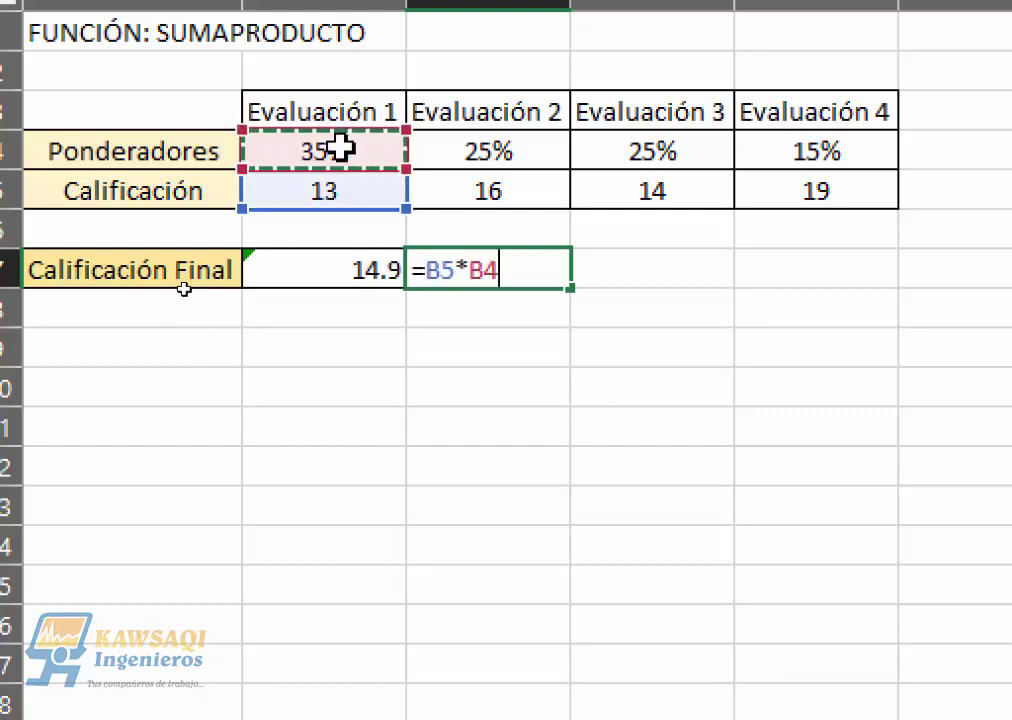
type("+")
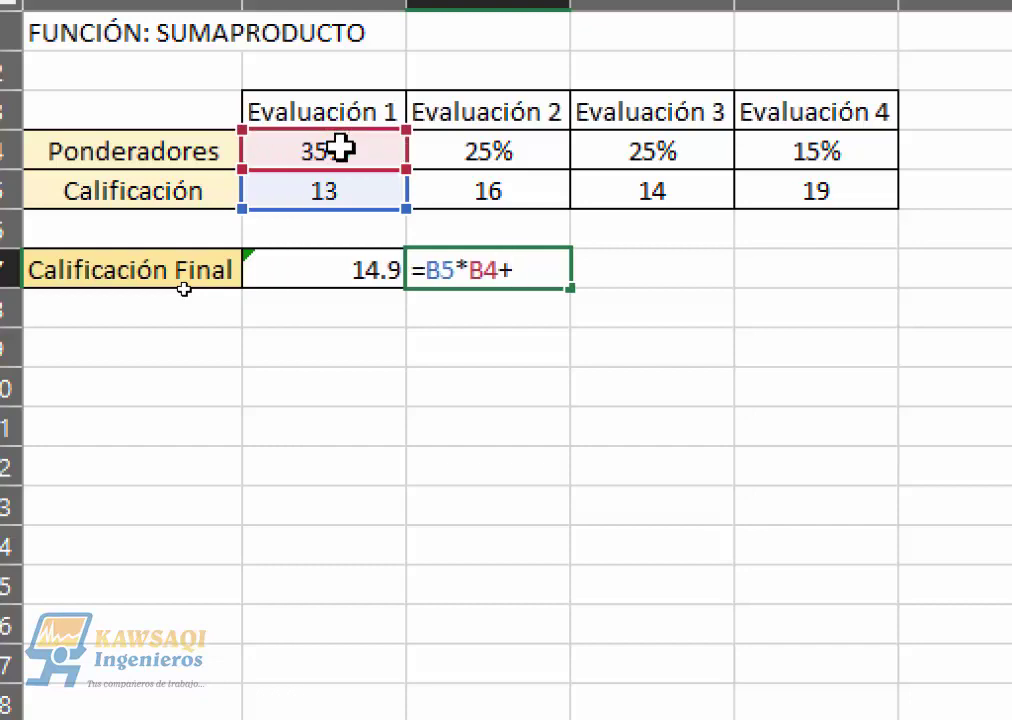
left_click(467, 191)
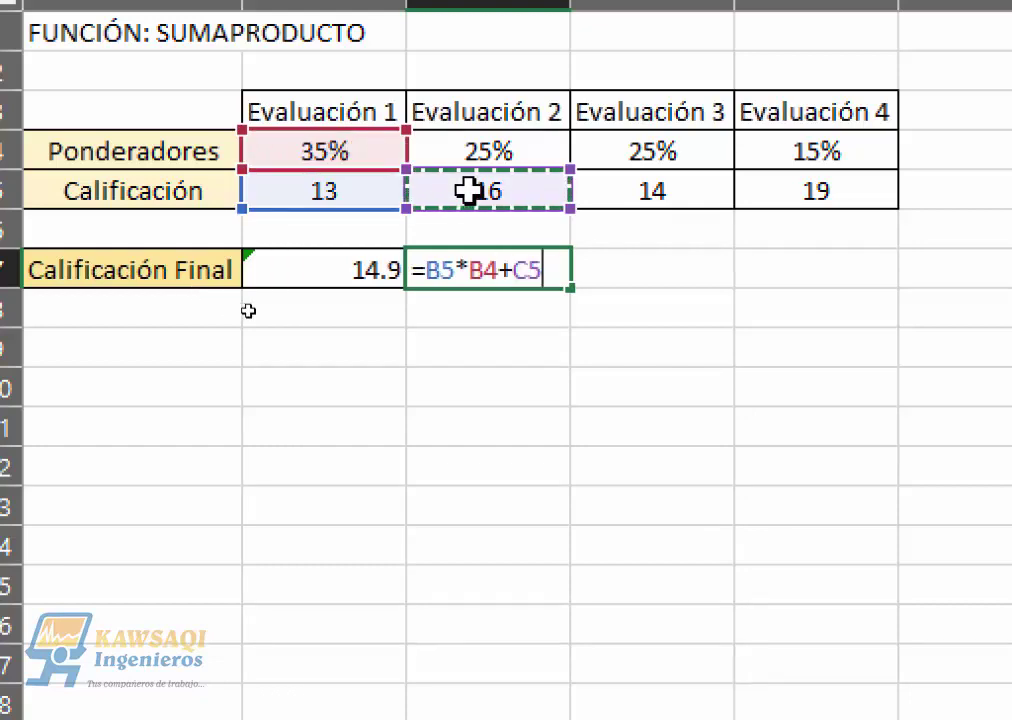
type("*")
left_click(476, 147)
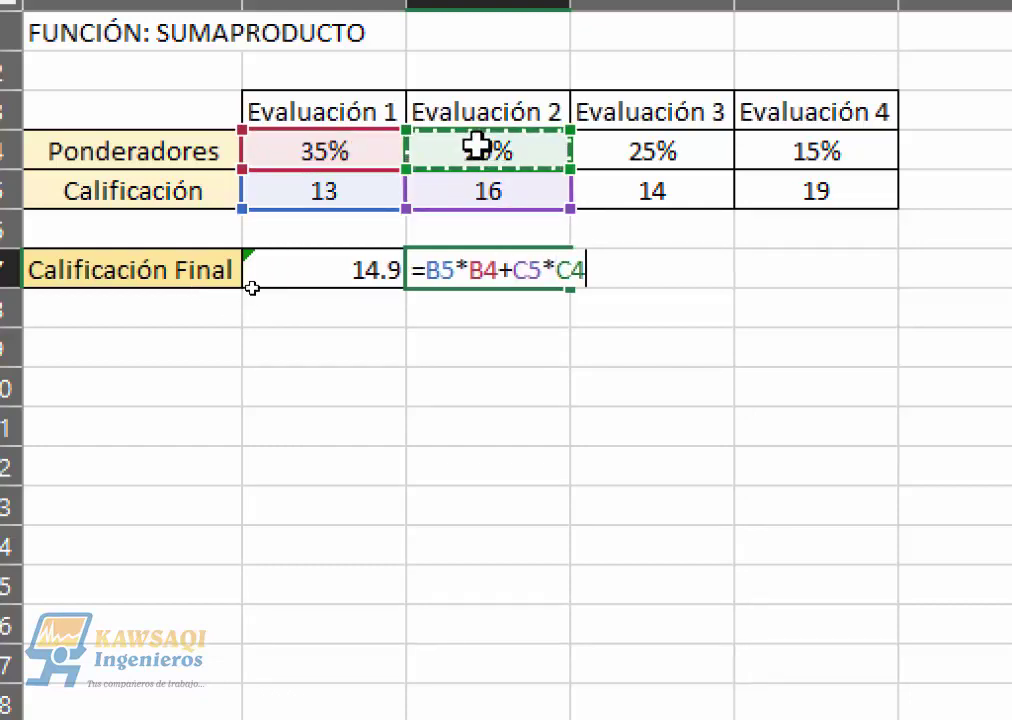
Complete the C7 formula by adding the last two evaluations, +D5*D4+E5*E4, and enter it.
type("+")
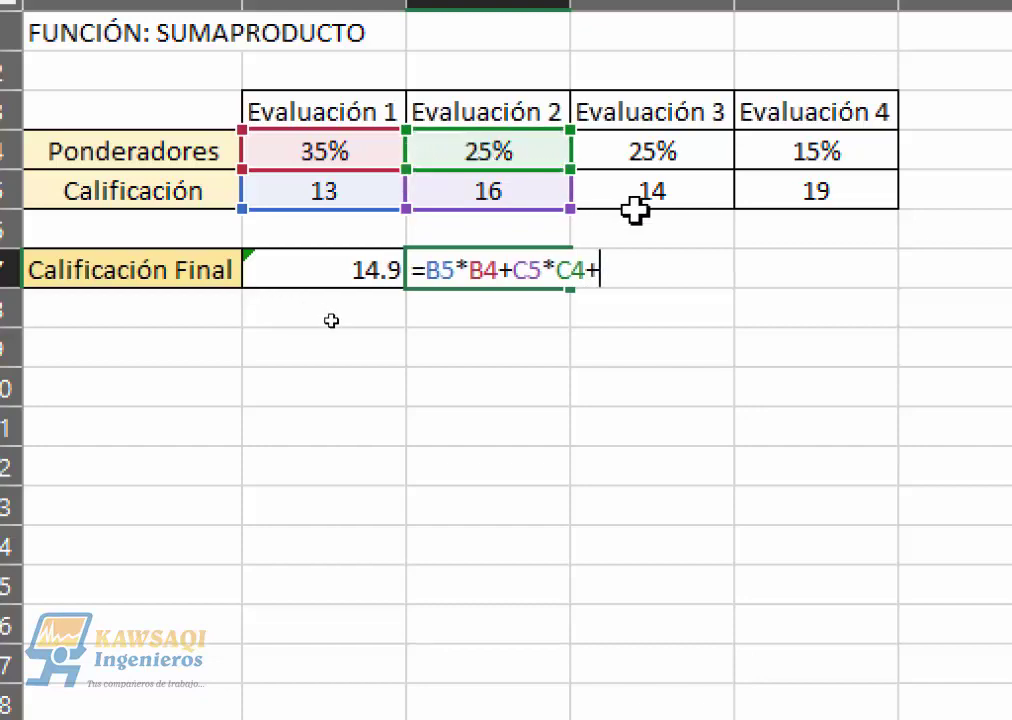
left_click(644, 204)
type("*")
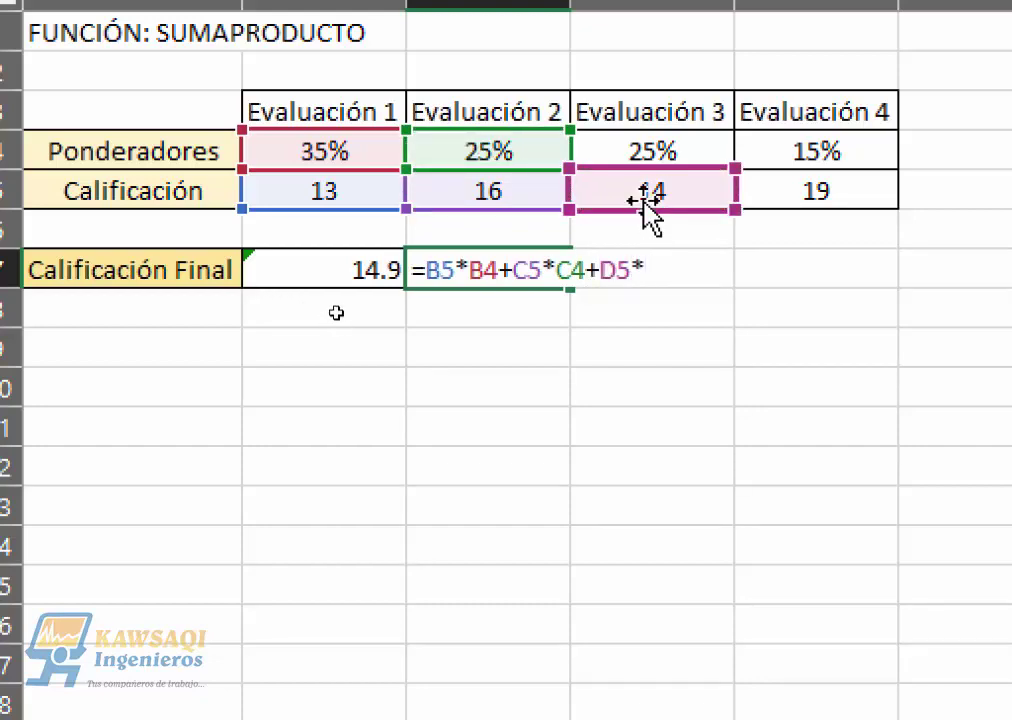
left_click(654, 152)
type("+")
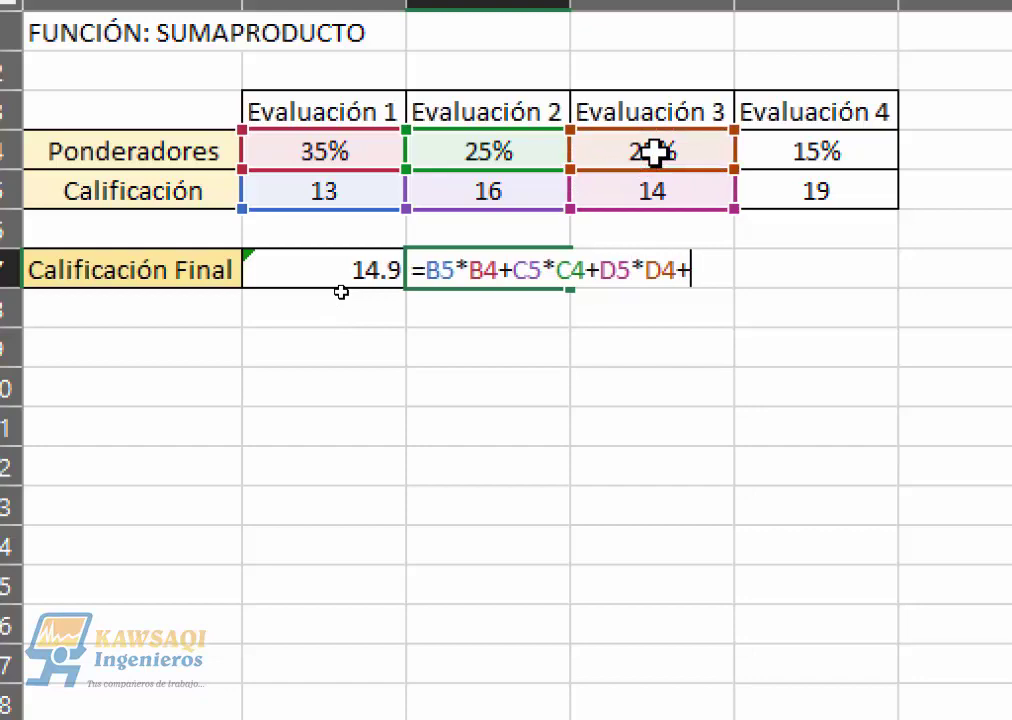
left_click(843, 196)
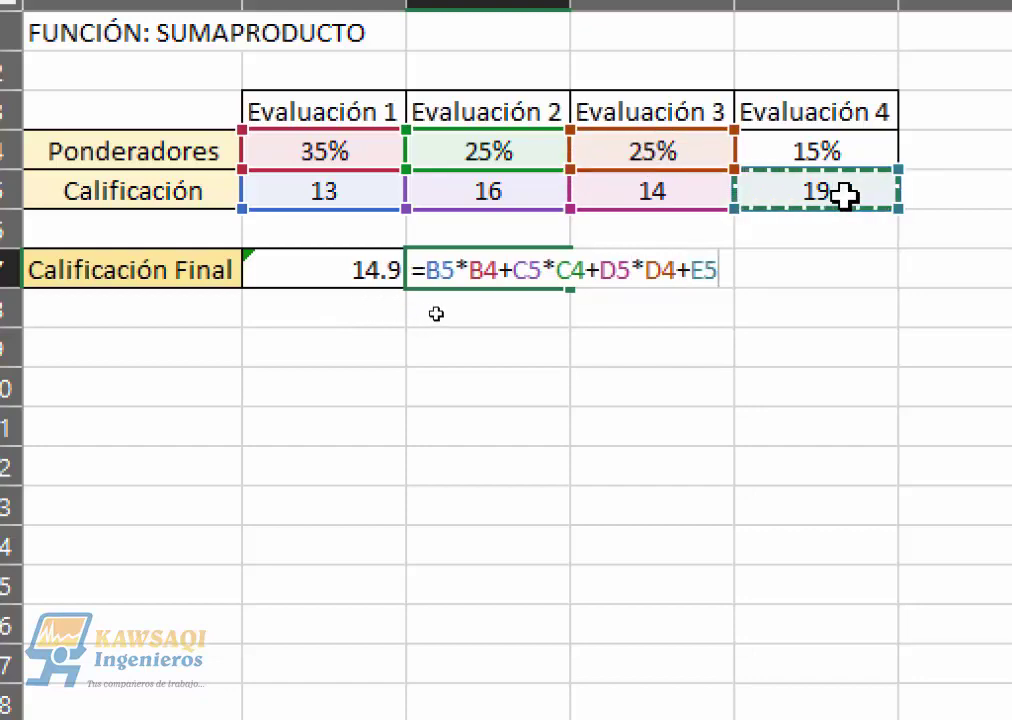
type("*")
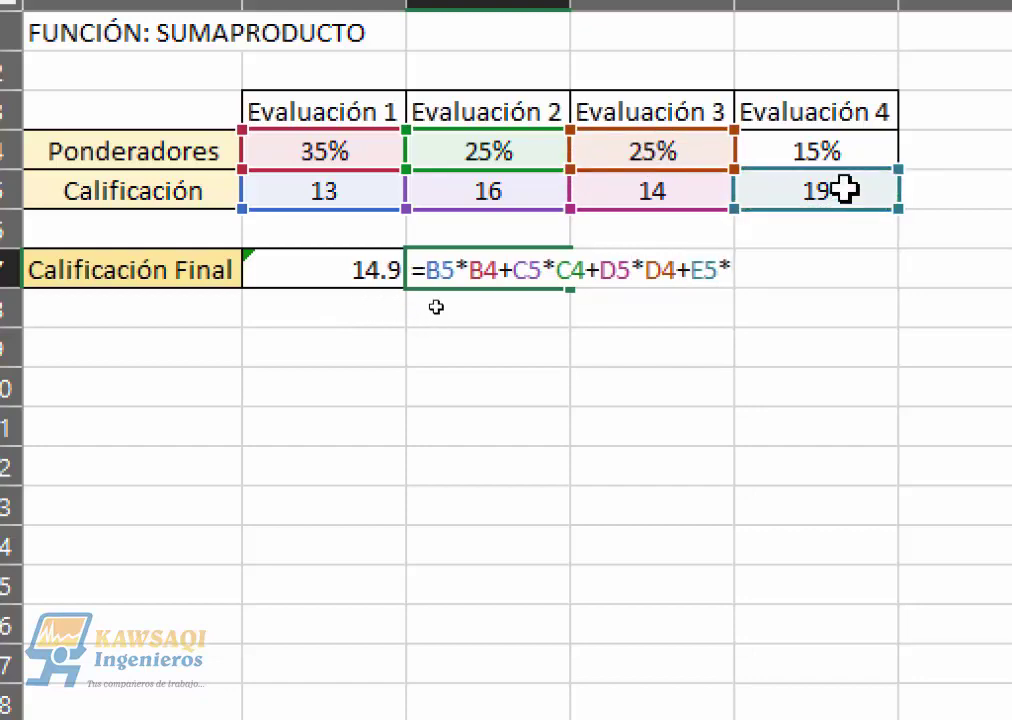
left_click(831, 145)
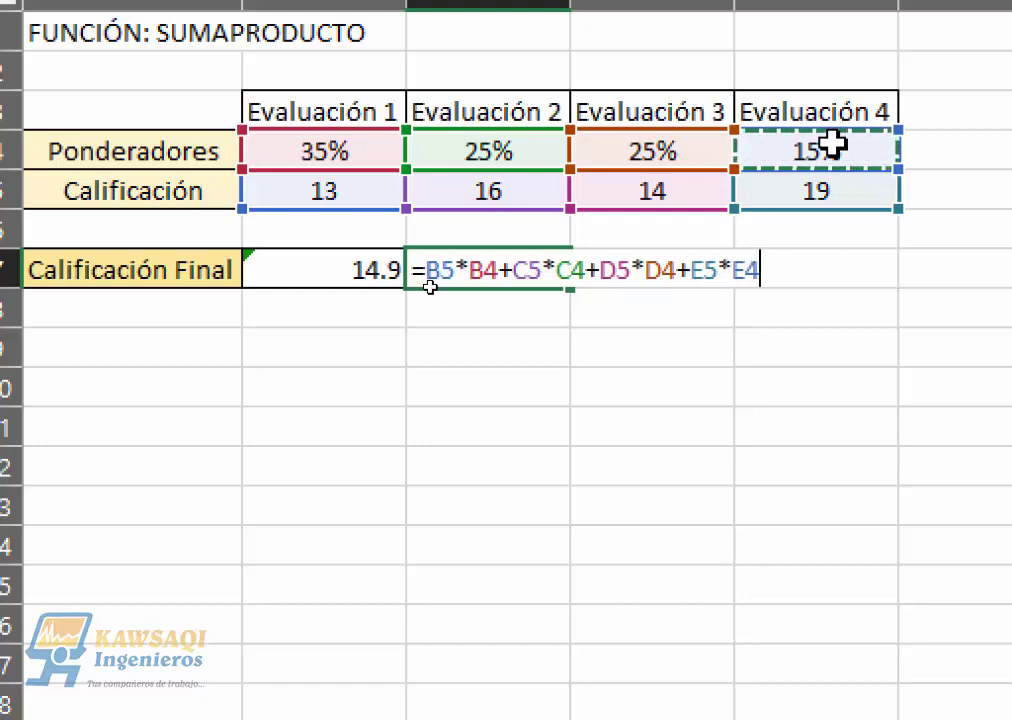
key("Return")
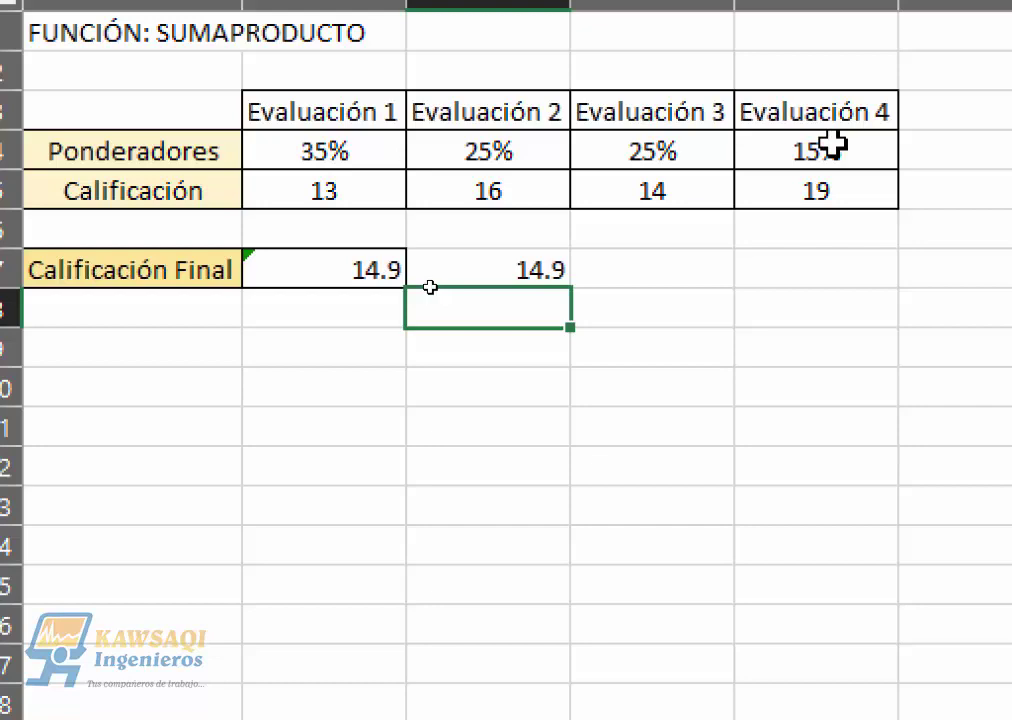
Review the manual formula in C7 and compare it with the SUMAPRODUCTO formula in B7.
left_click(430, 285)
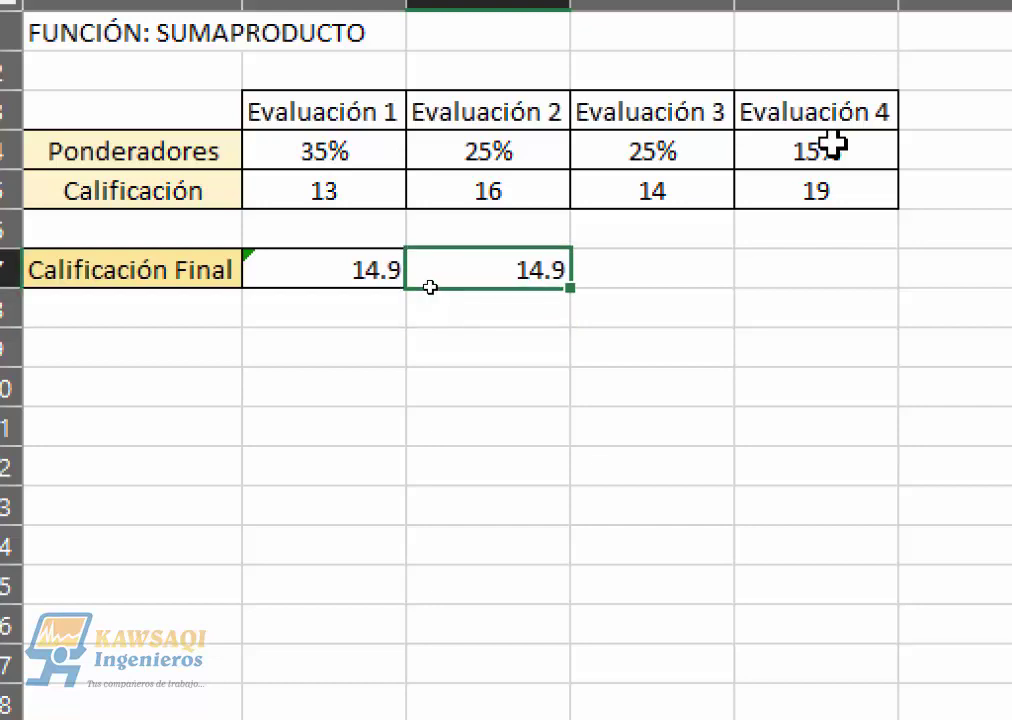
key("F2")
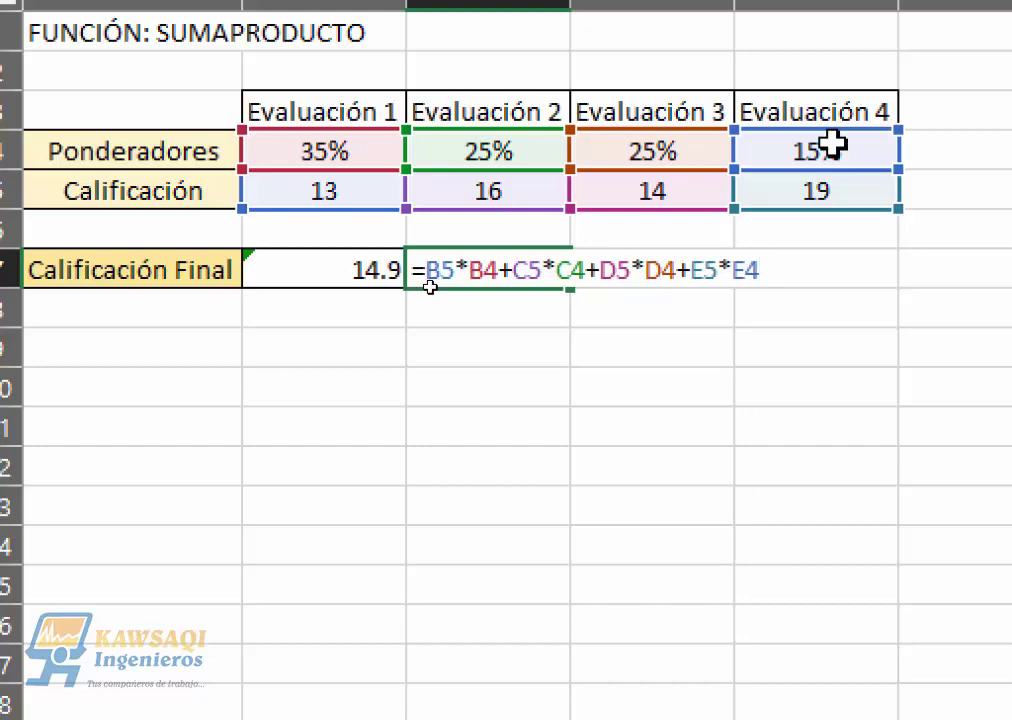
key("ctrl+Return")
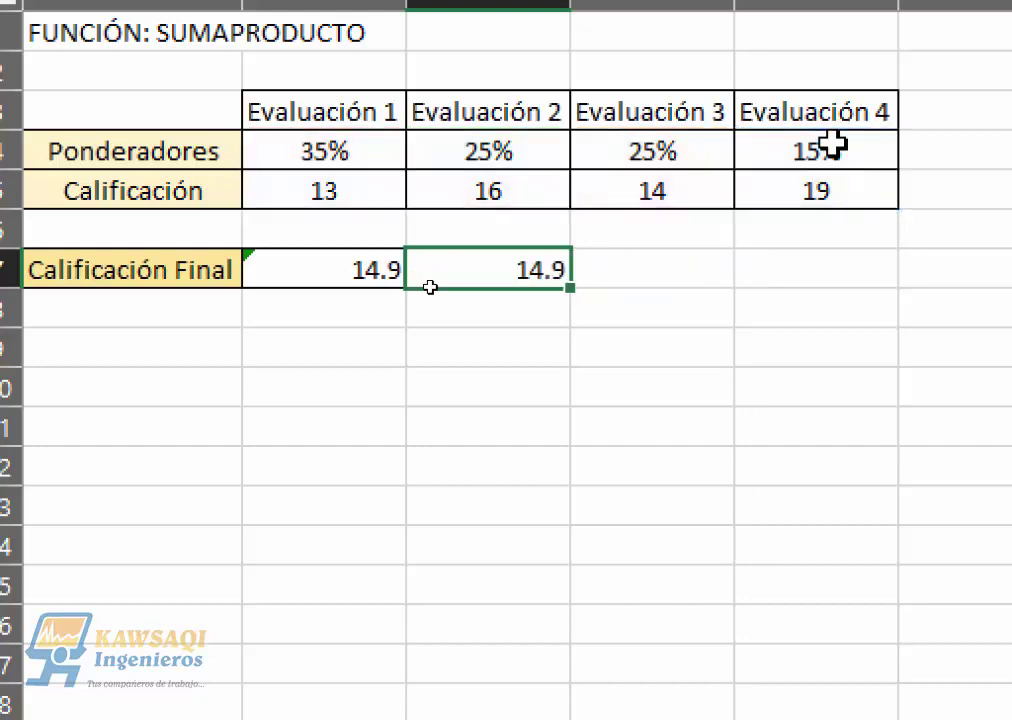
key("Left")
key("F2")
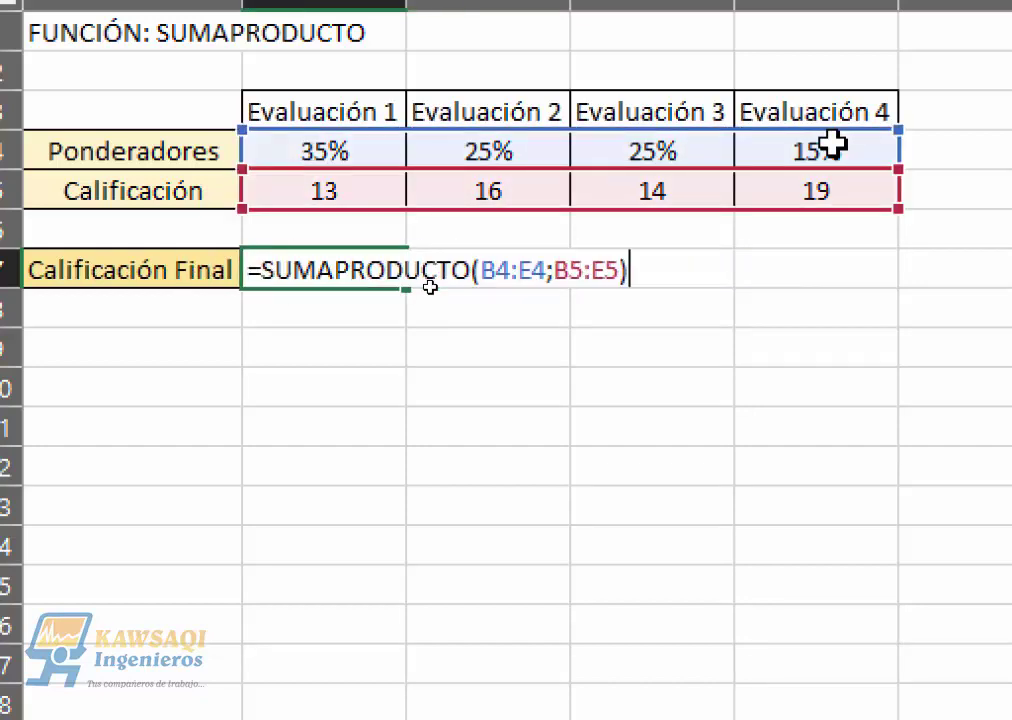
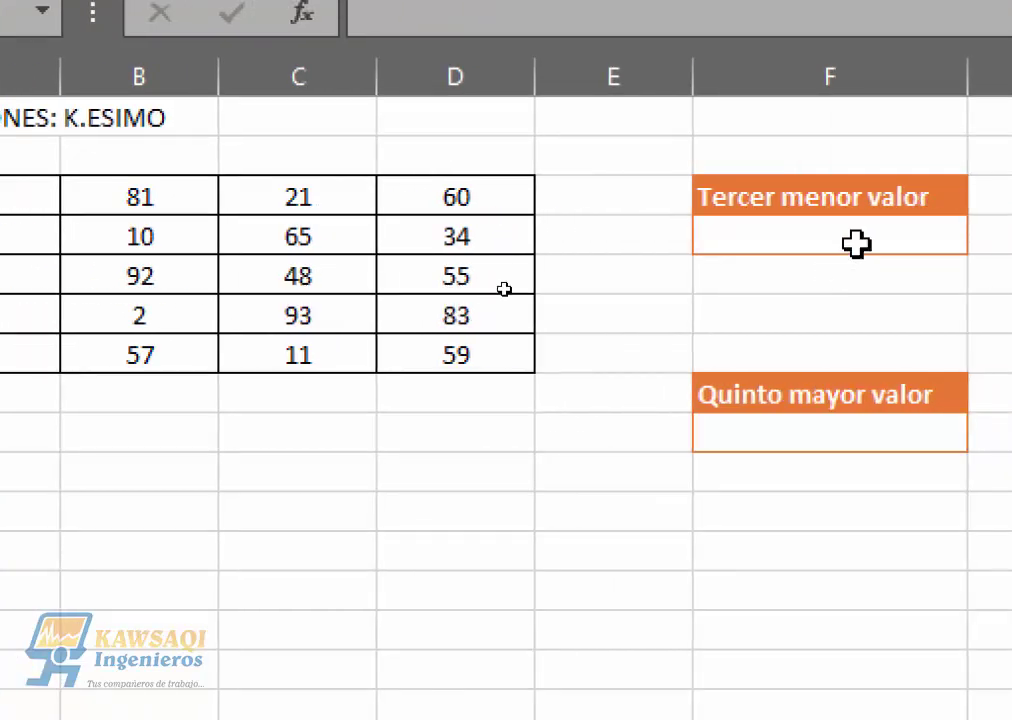
Find the third smallest value in the cell below Tercer menor valor with =K.ESIMO.MENOR(A3:D7;3).
left_click(1010, 228)
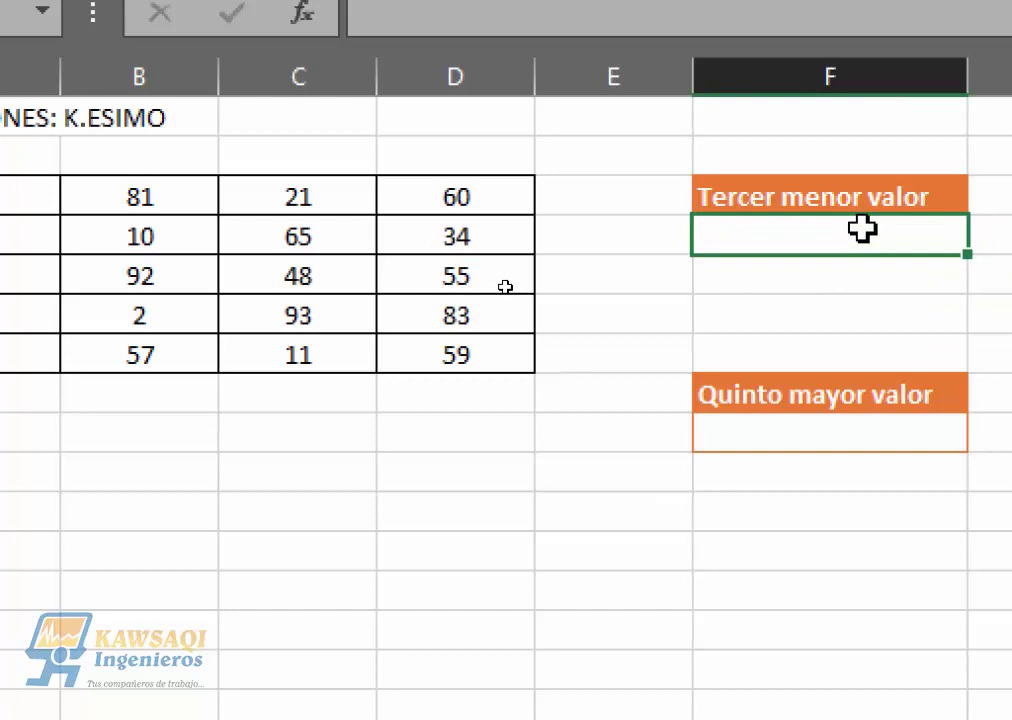
type("=k")
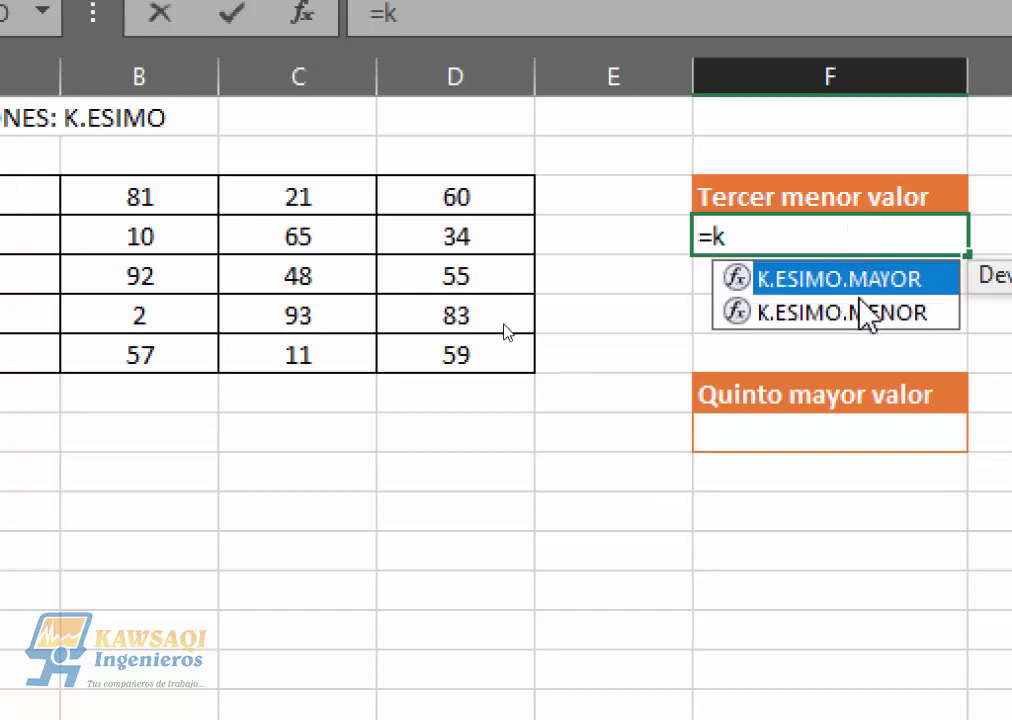
double_click(866, 312)
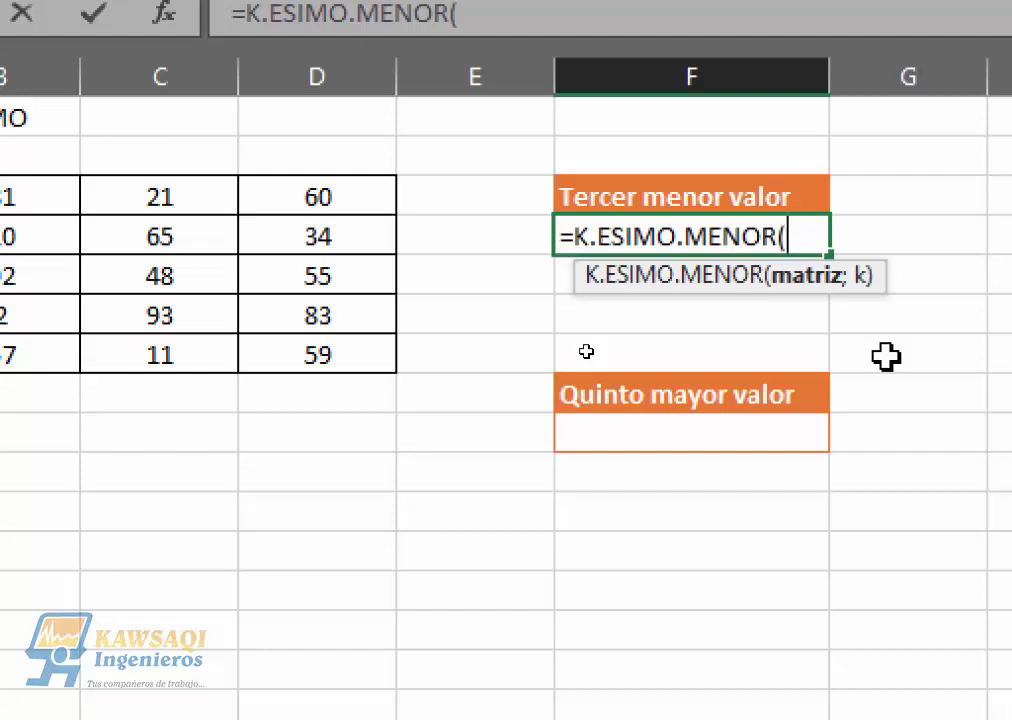
left_click_drag(332, 364, 52, 258)
left_click_drag(127, 258, 0, 197)
left_click_drag(125, 200, 125, 200)
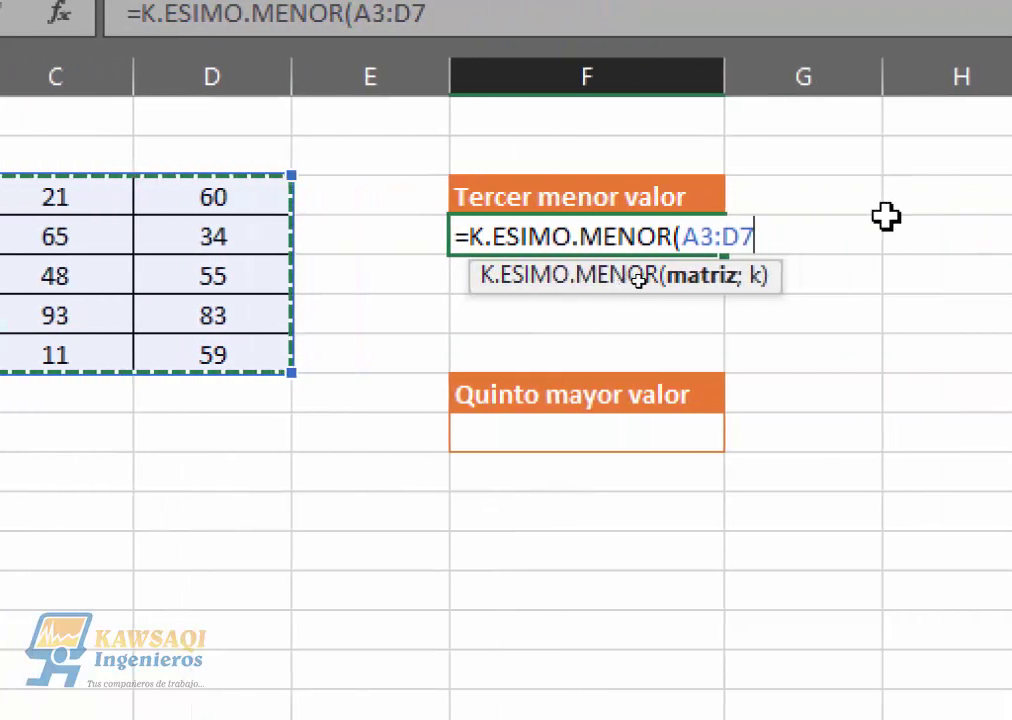
type(";")
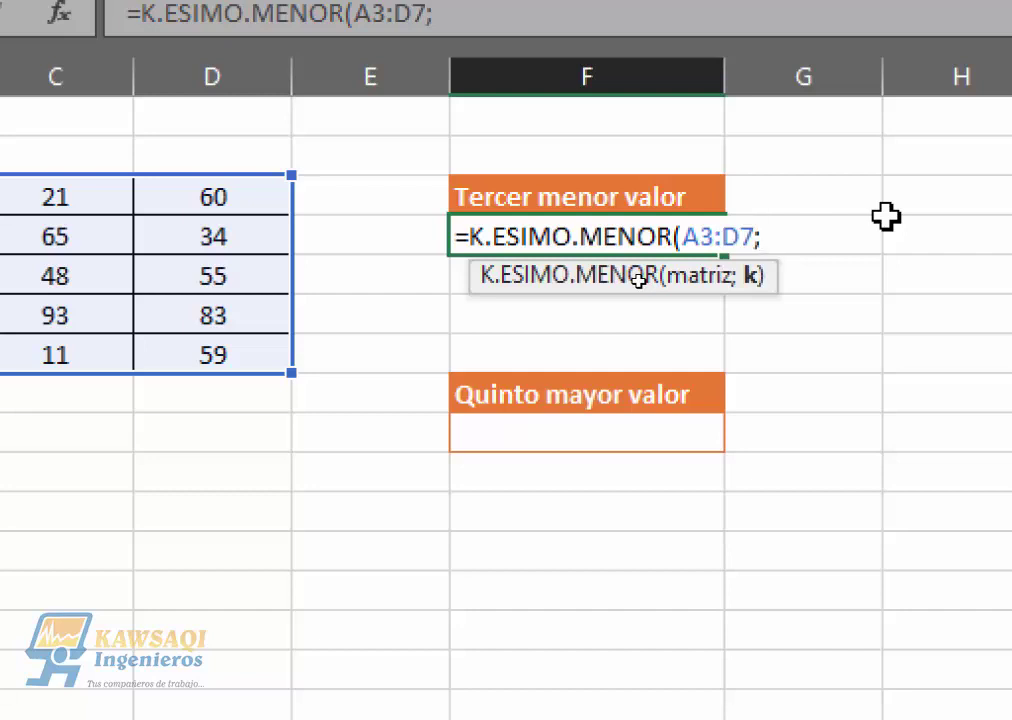
type("3)")
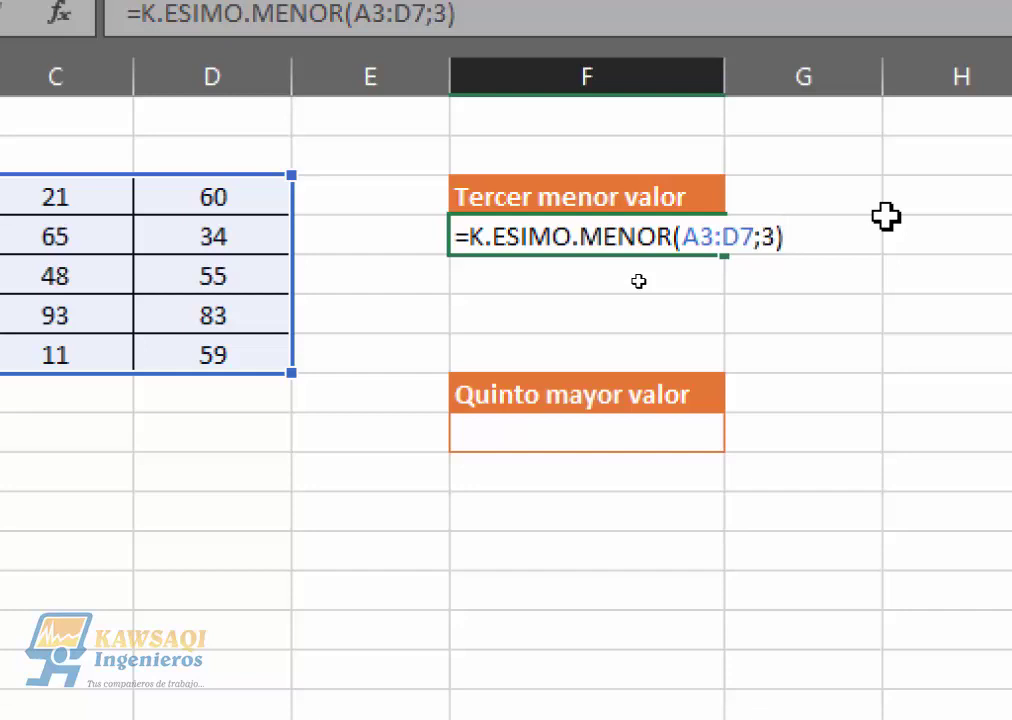
key("Return")
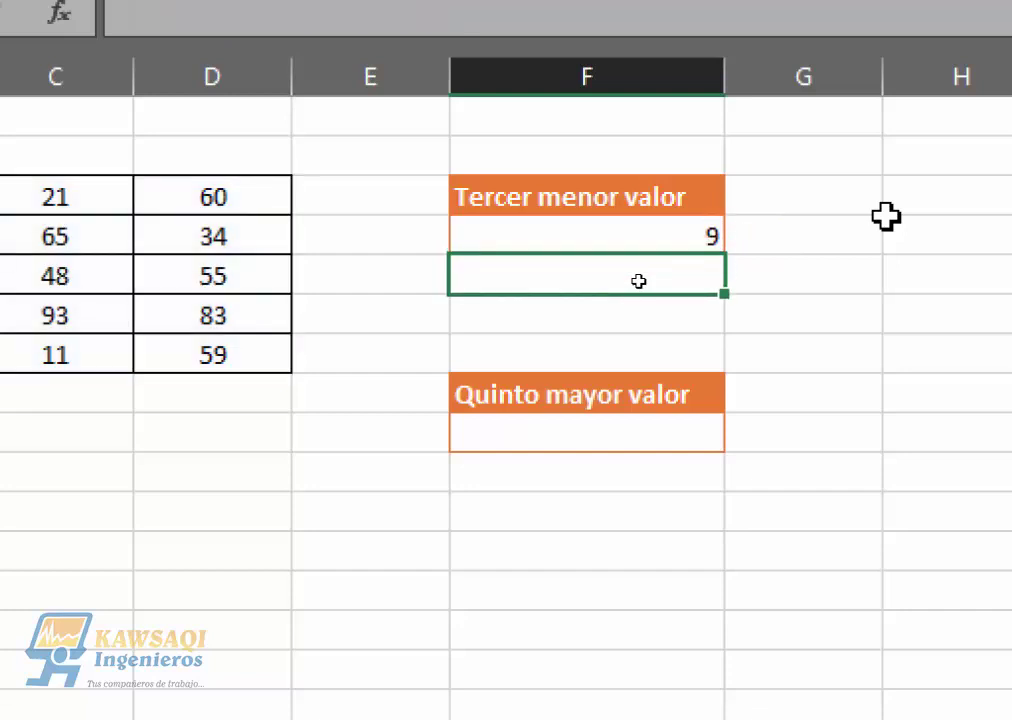
Find the fifth largest value in the cell below Quinto mayor valor with =K.ESIMO.MAYOR(A3:D7;5).
left_click(570, 437)
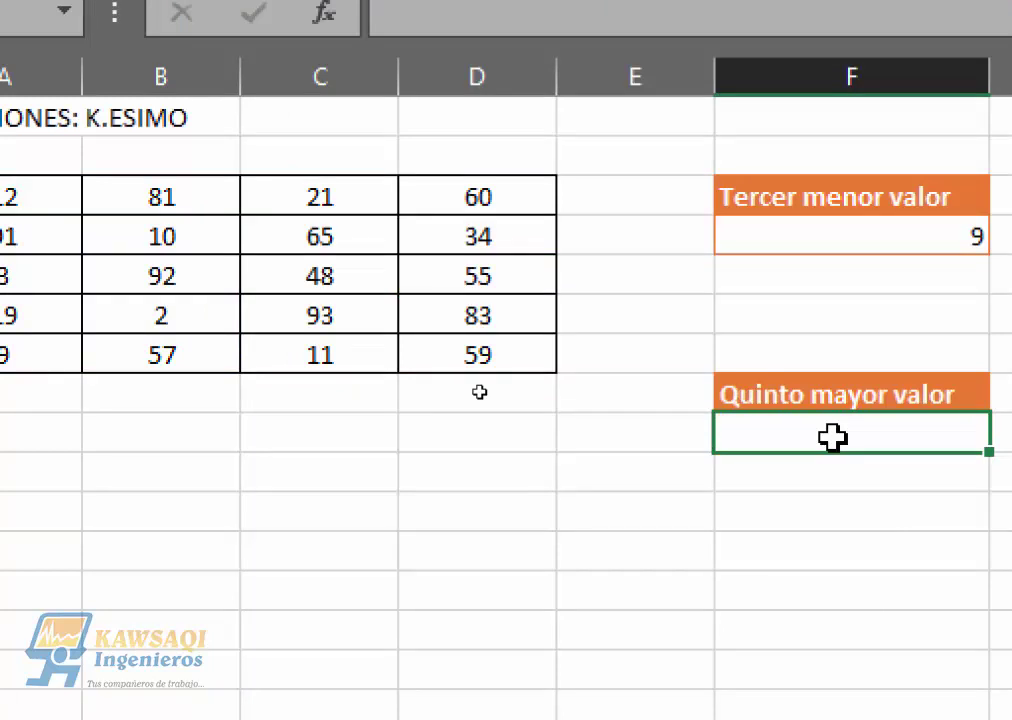
type("=k")
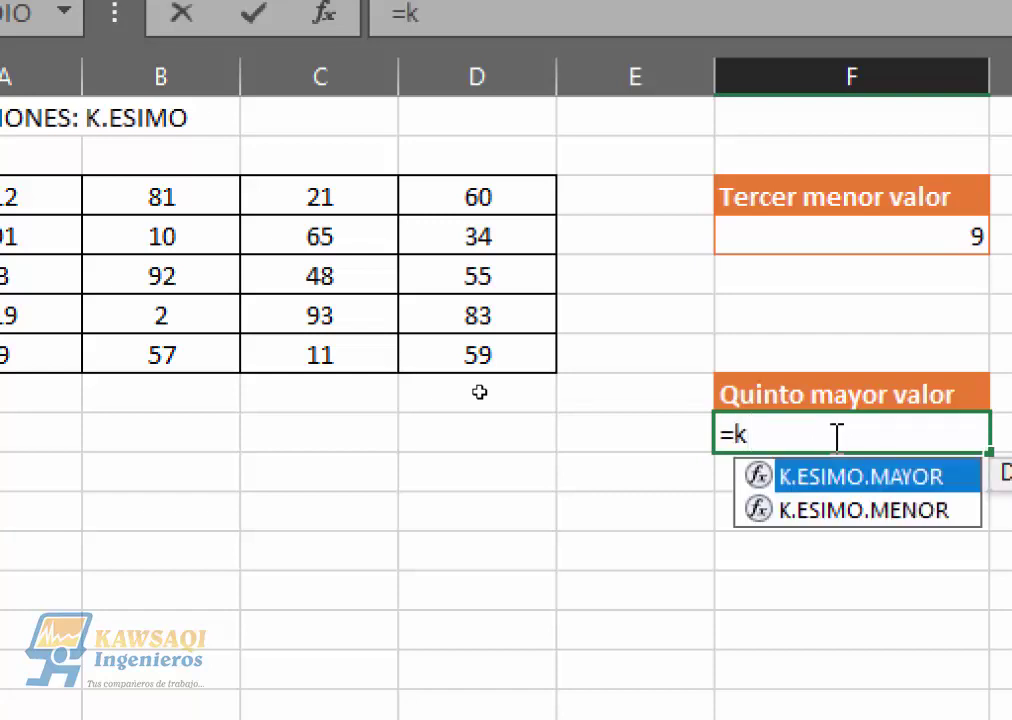
double_click(878, 488)
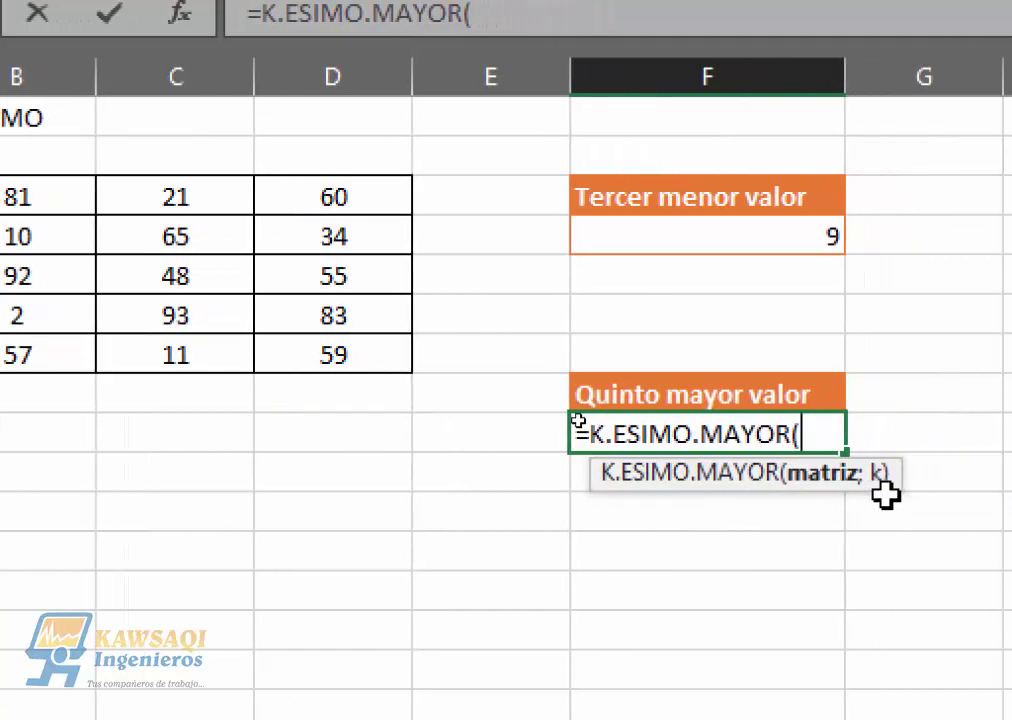
left_click(356, 347)
left_click_drag(356, 347, 0, 186)
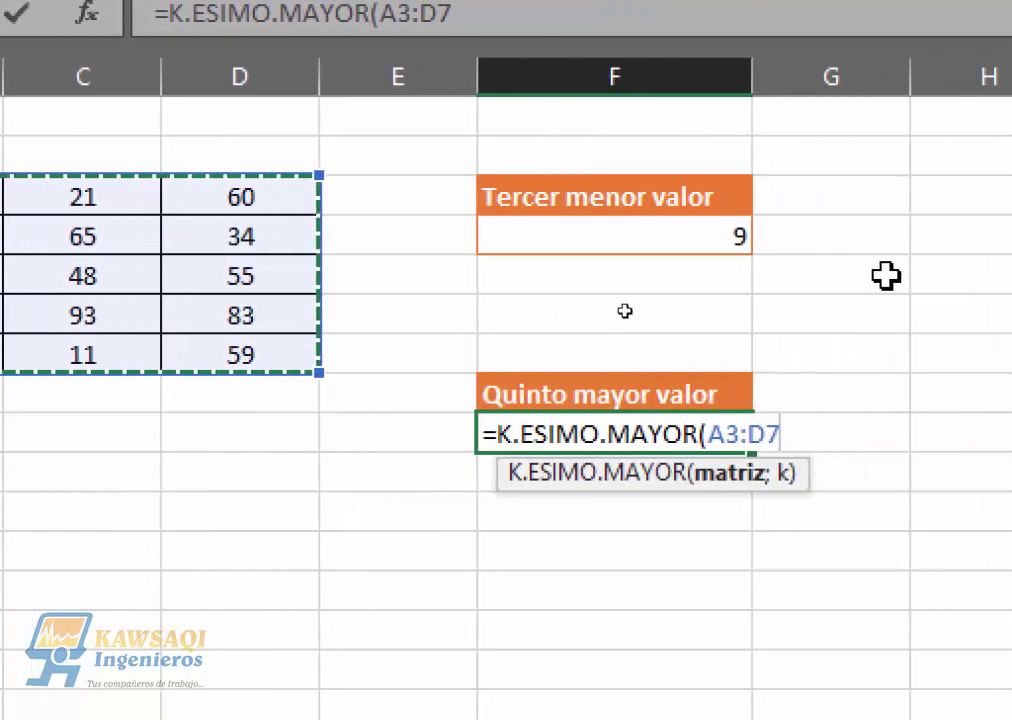
type(";")
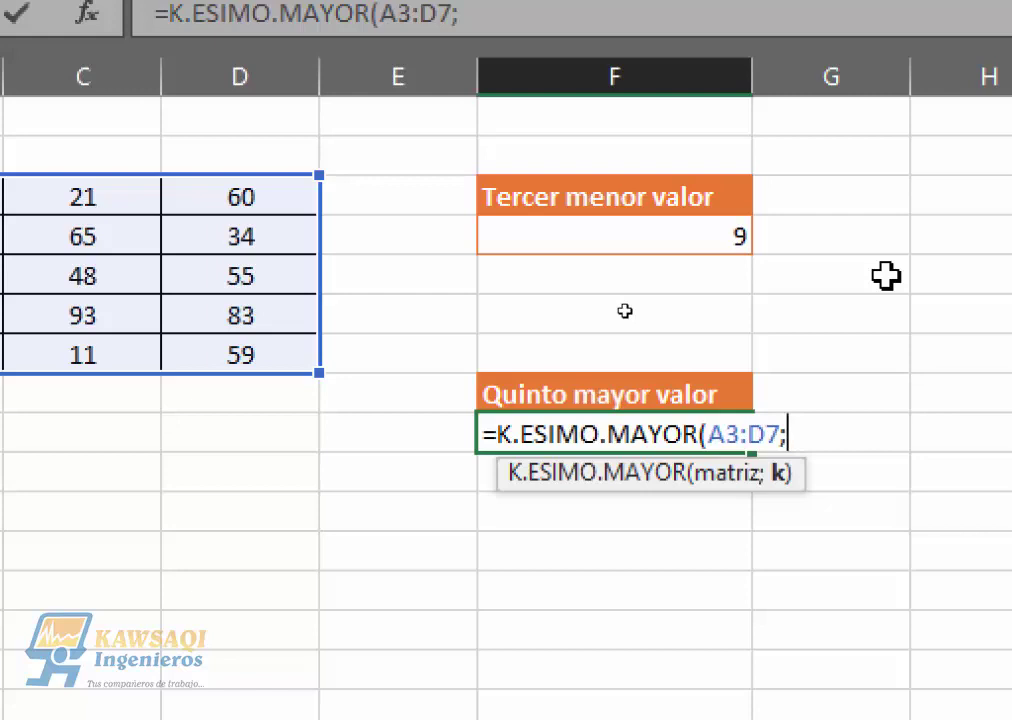
type("5)")
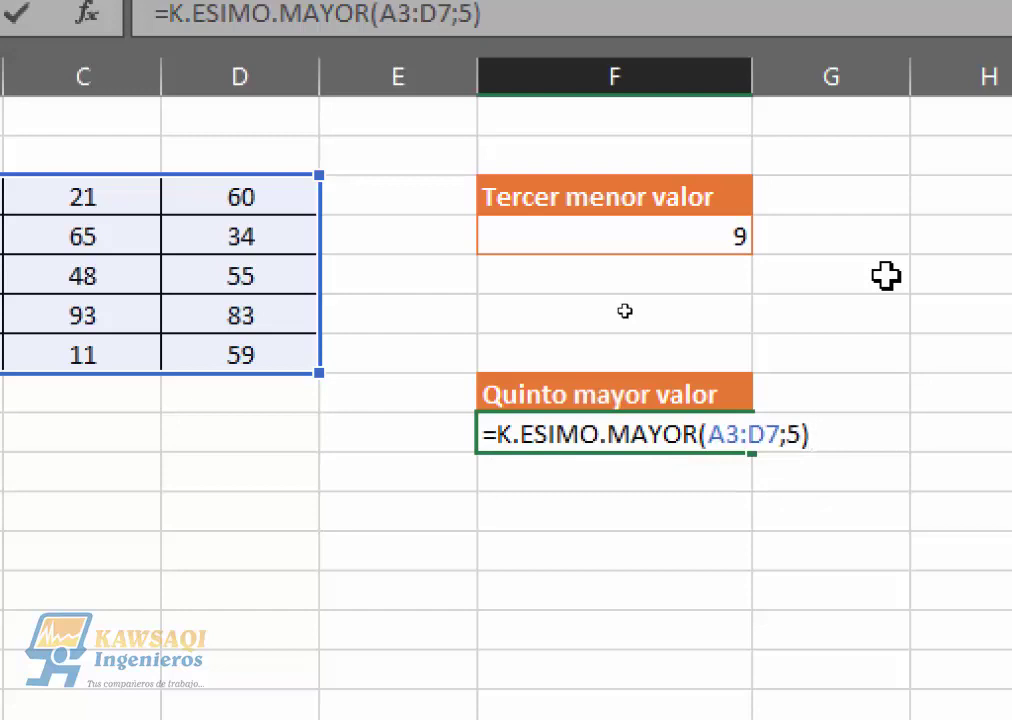
key("Return")
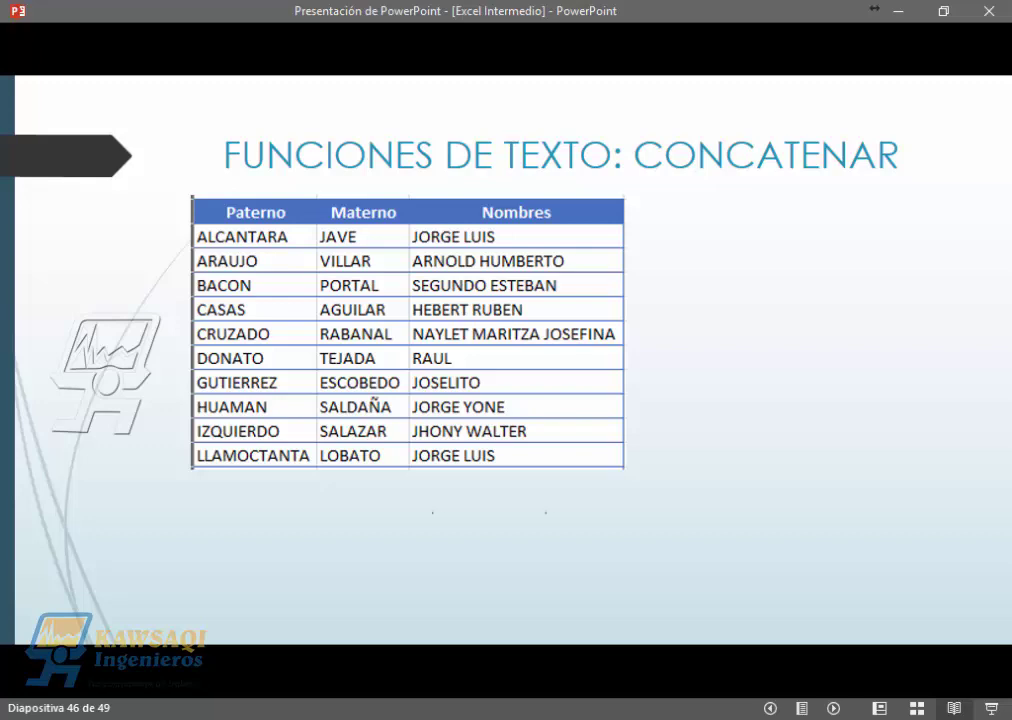
Advance the presentation past the CONCATENAR exercise to the Ejercicios: Hoja 011 slide, and open sheet 011 in Excel.
key("Right")
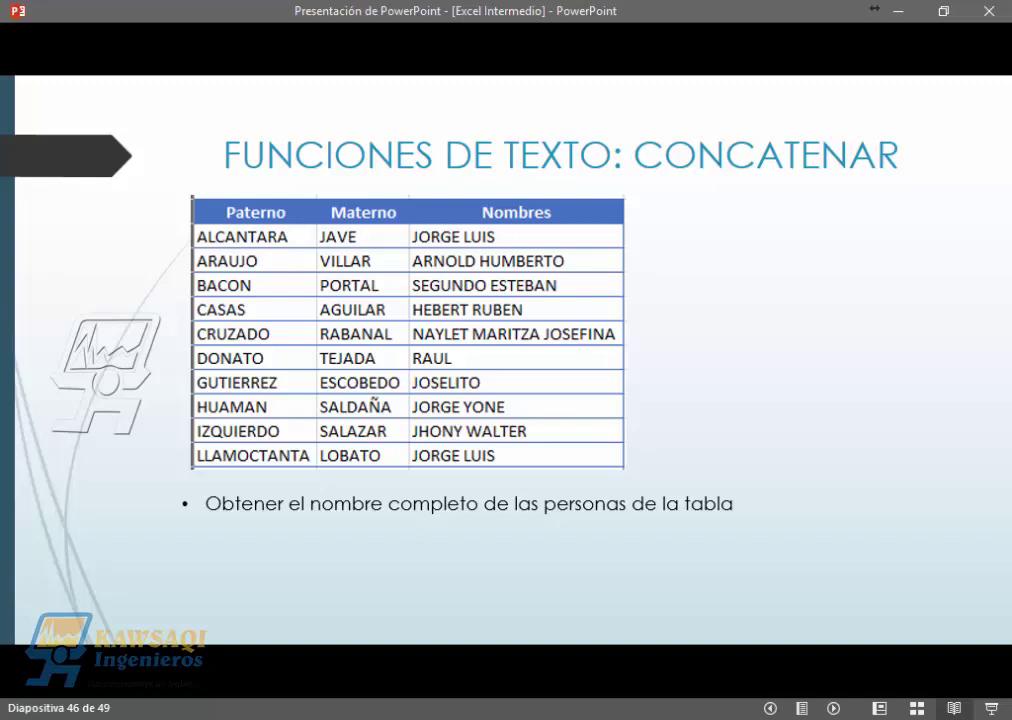
key("Right")
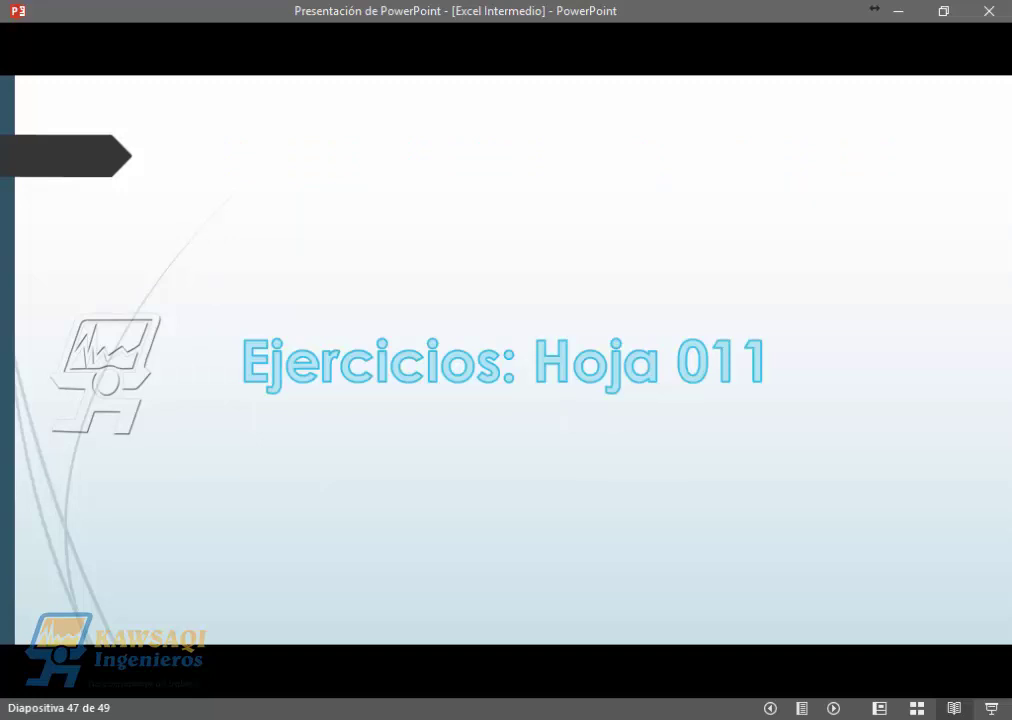
key("alt+Tab")
left_click(917, 311)
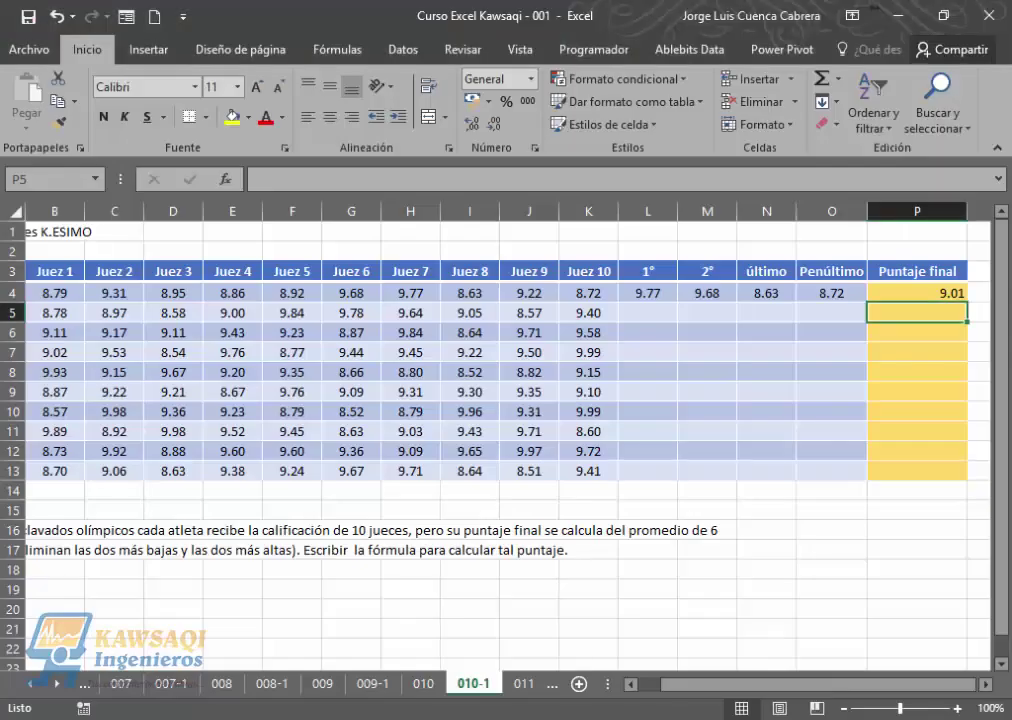
left_click(533, 685)
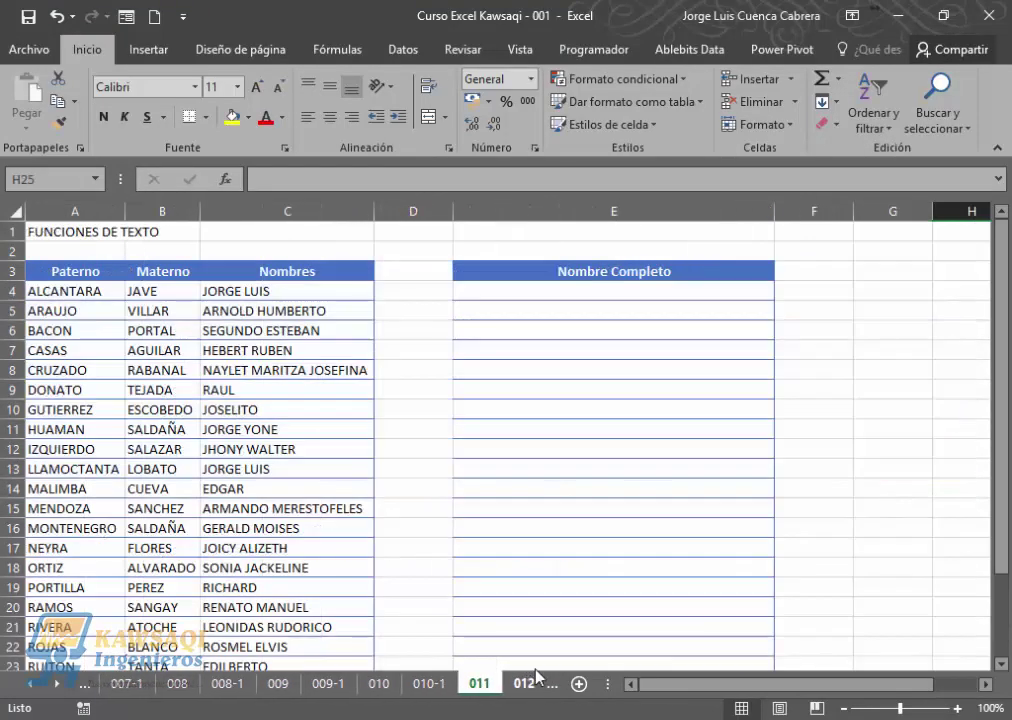
Join given names, paternal surname and maternal surname in E4 under Nombre Completo with =CONCATENAR(C4;A4;B4).
left_click_drag(994, 269, 1005, 203)
left_click(613, 291)
type("=")
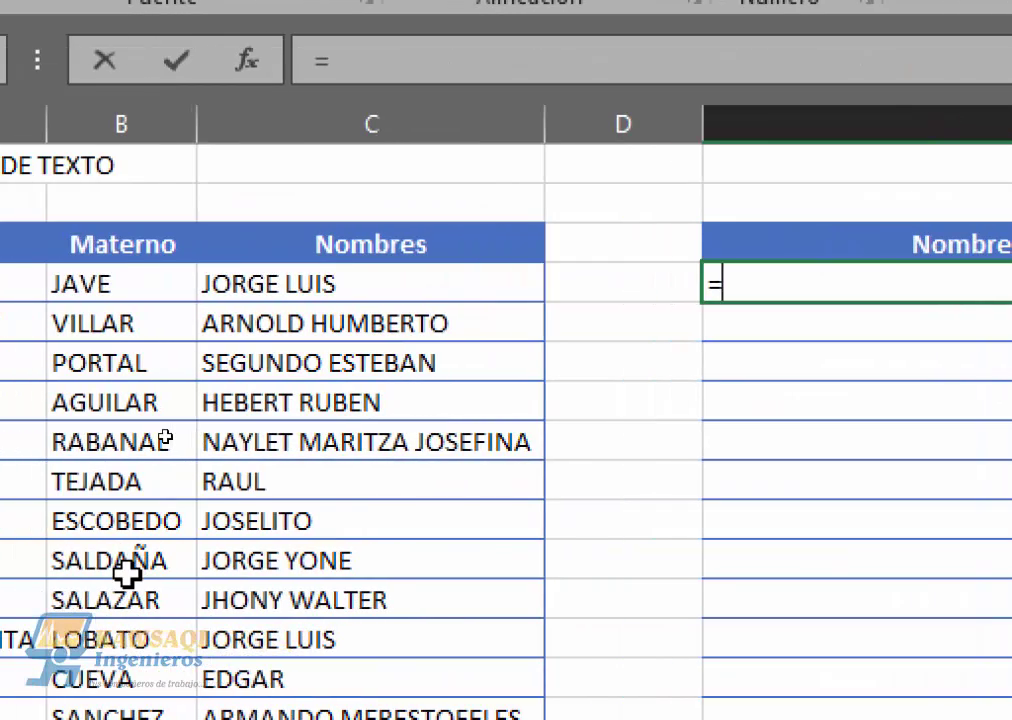
type("con")
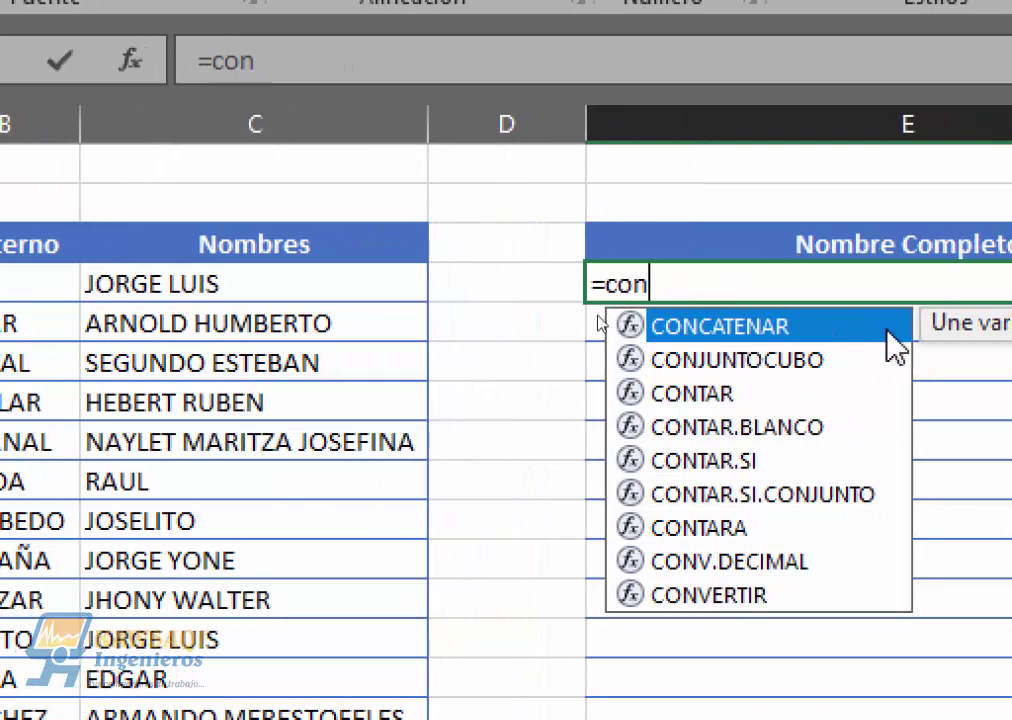
double_click(758, 340)
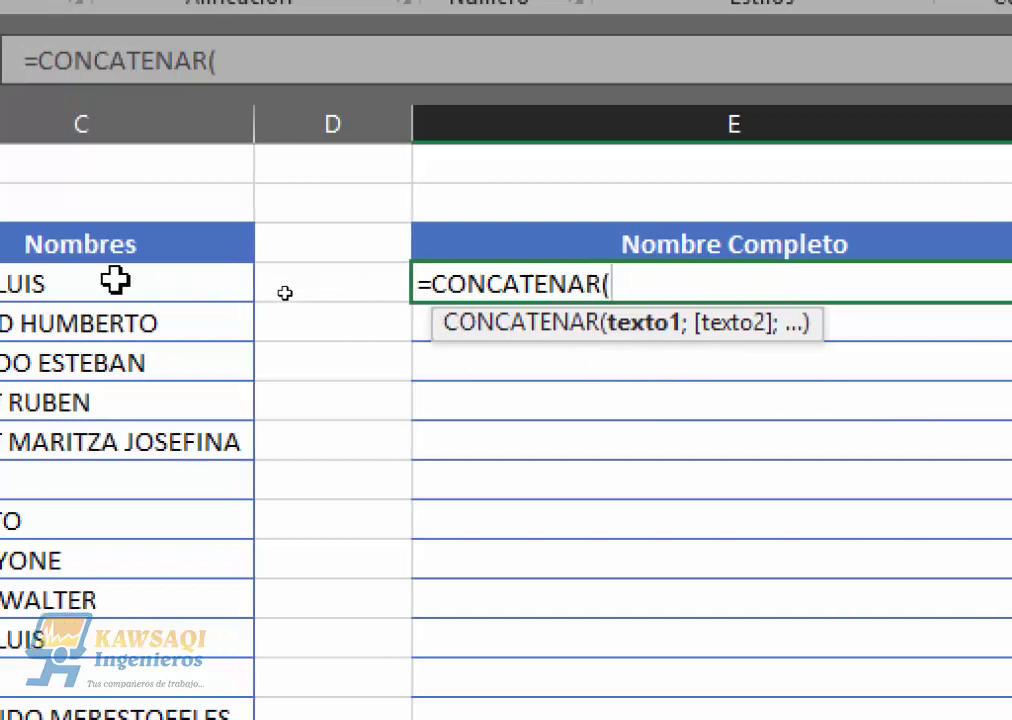
left_click(176, 288)
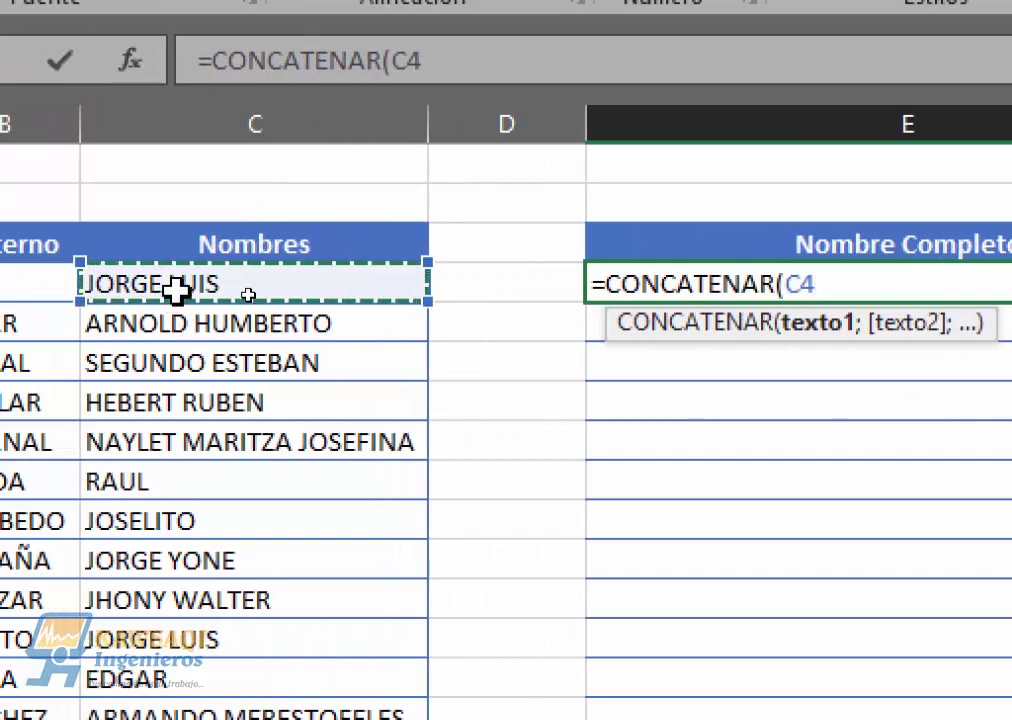
type(";")
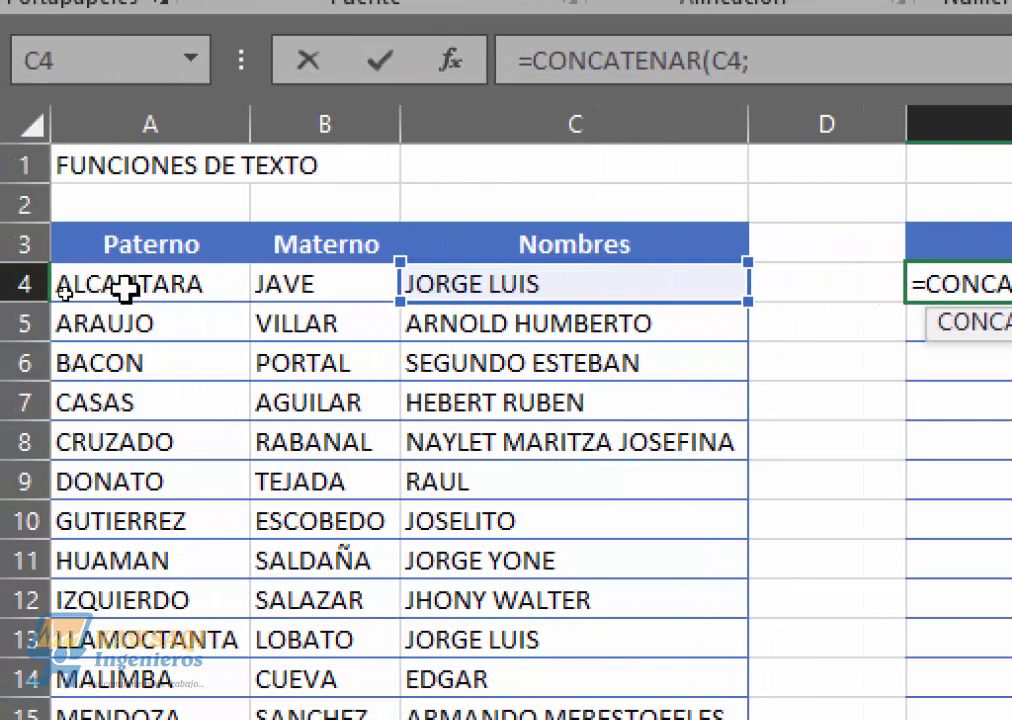
left_click(160, 288)
type(";")
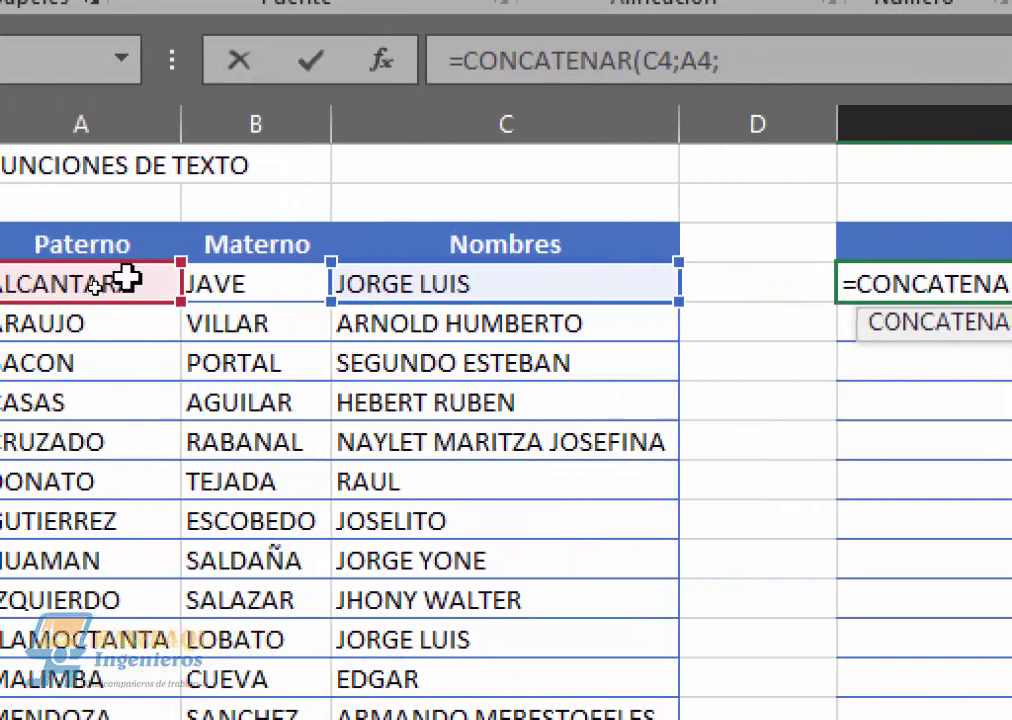
left_click(268, 279)
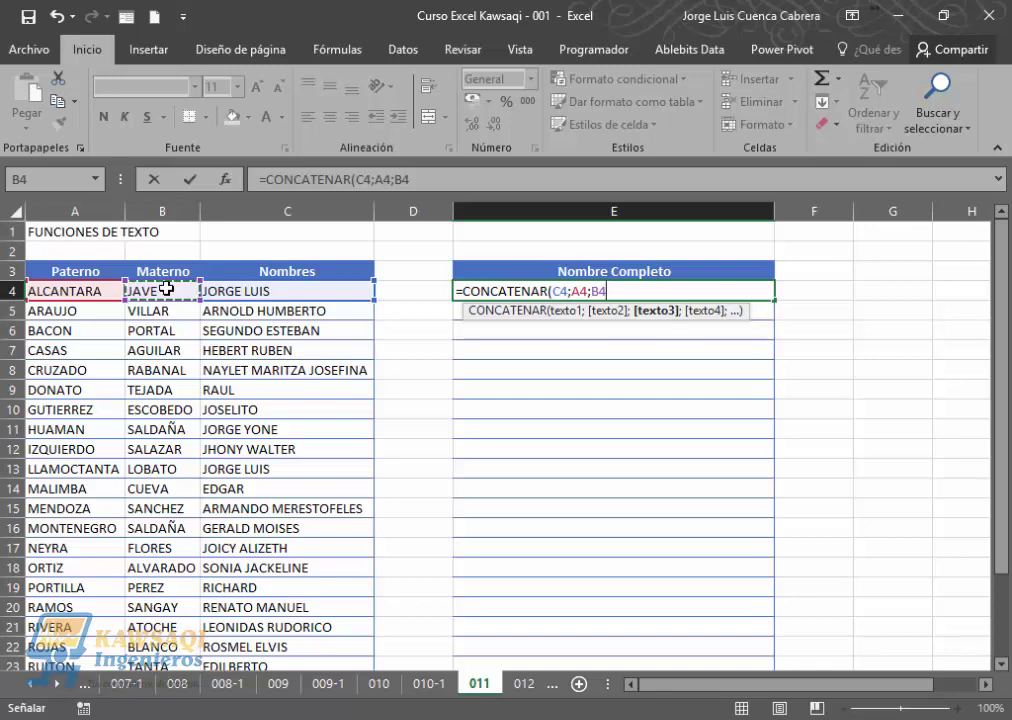
key("Return")
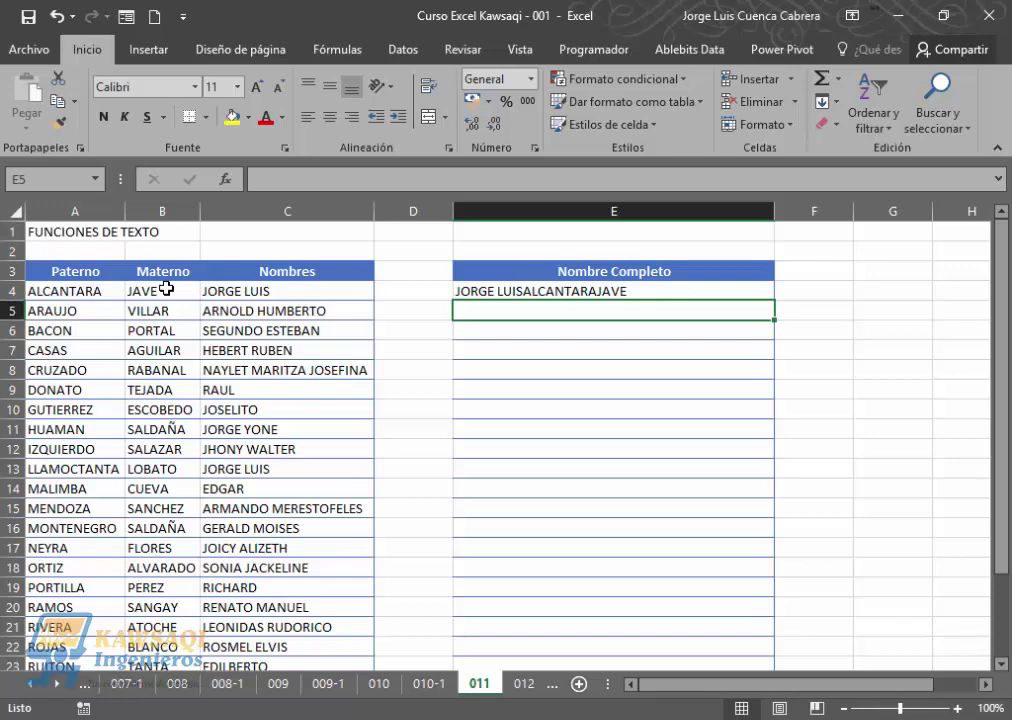
Add space separators between the name parts in the E4 formula, making it =CONCATENAR(C4;" ";A4;" ";B4).
key("Up")
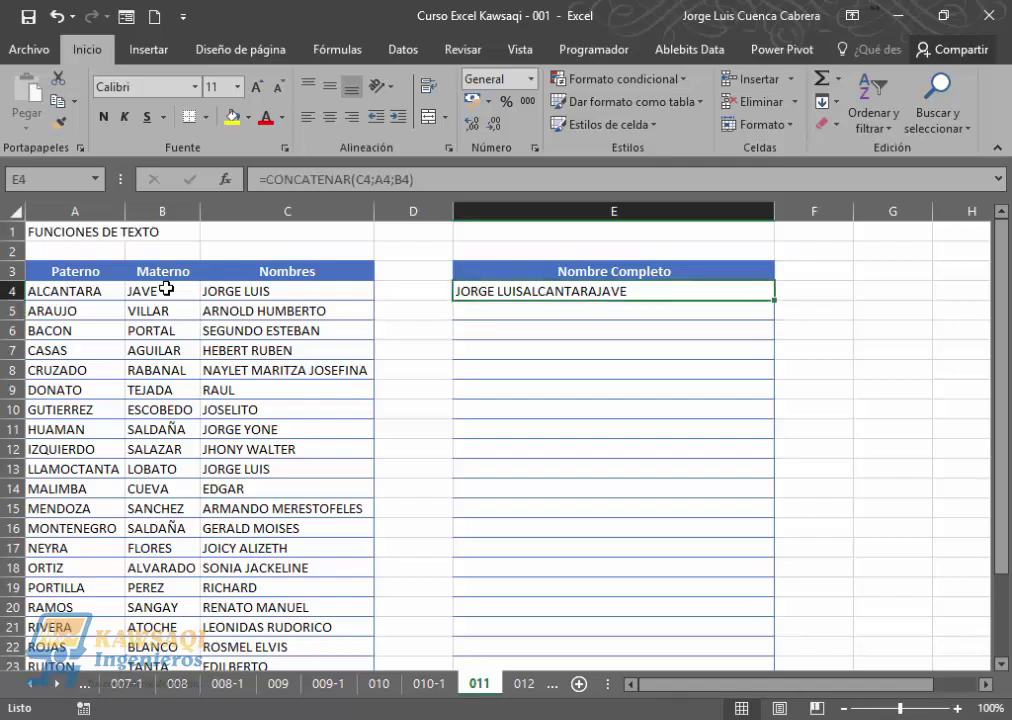
key("F2")
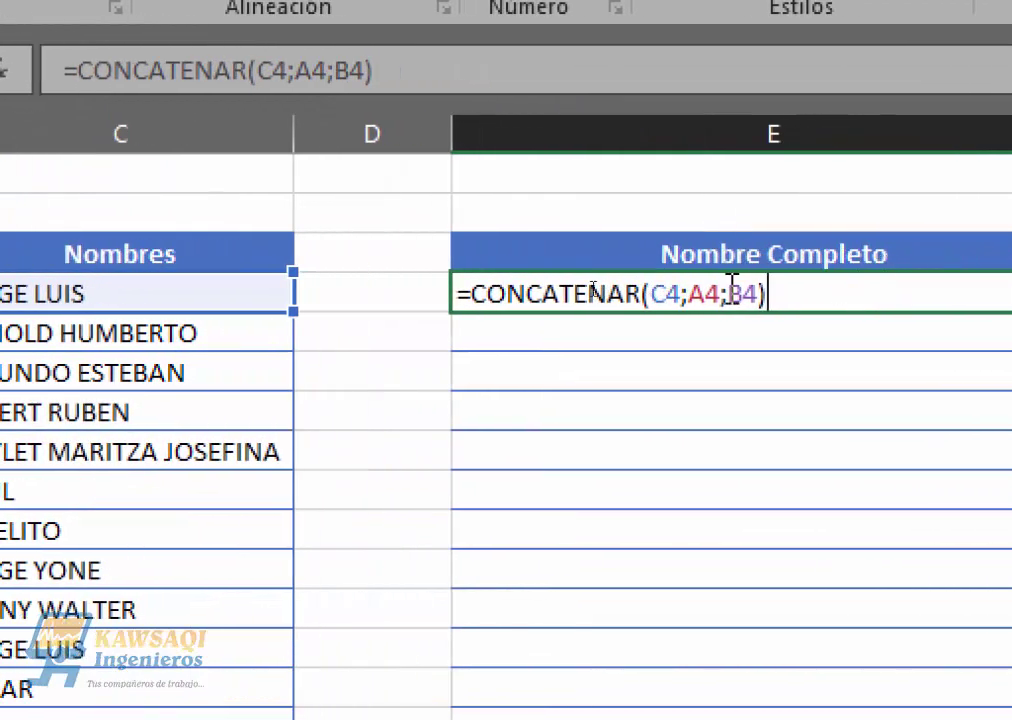
left_click(681, 295)
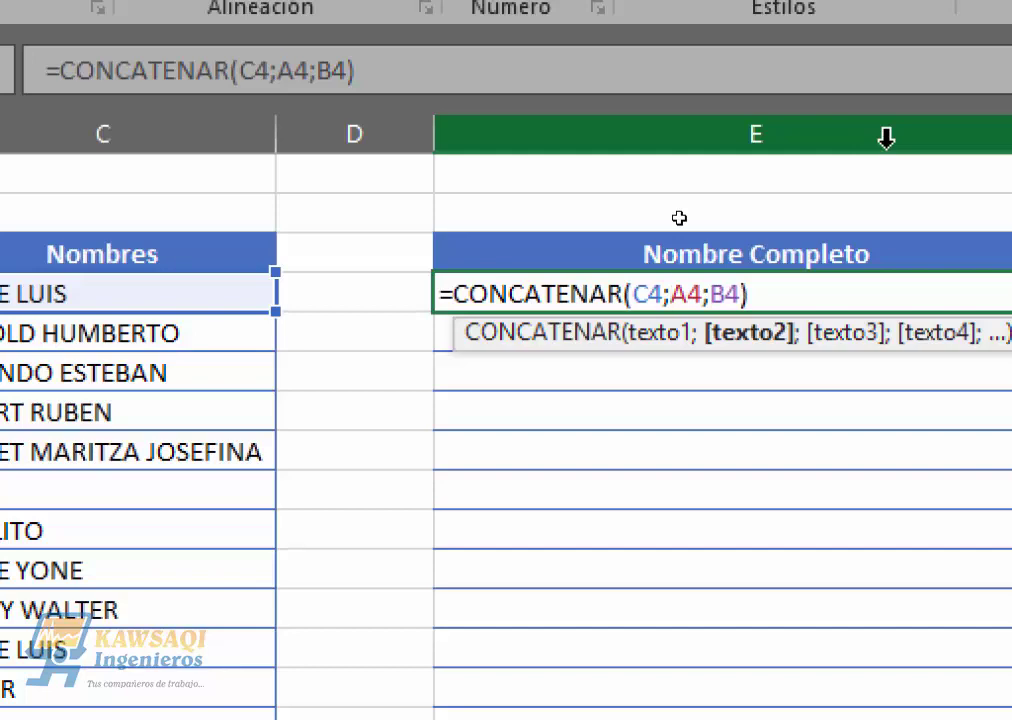
type("\" \"")
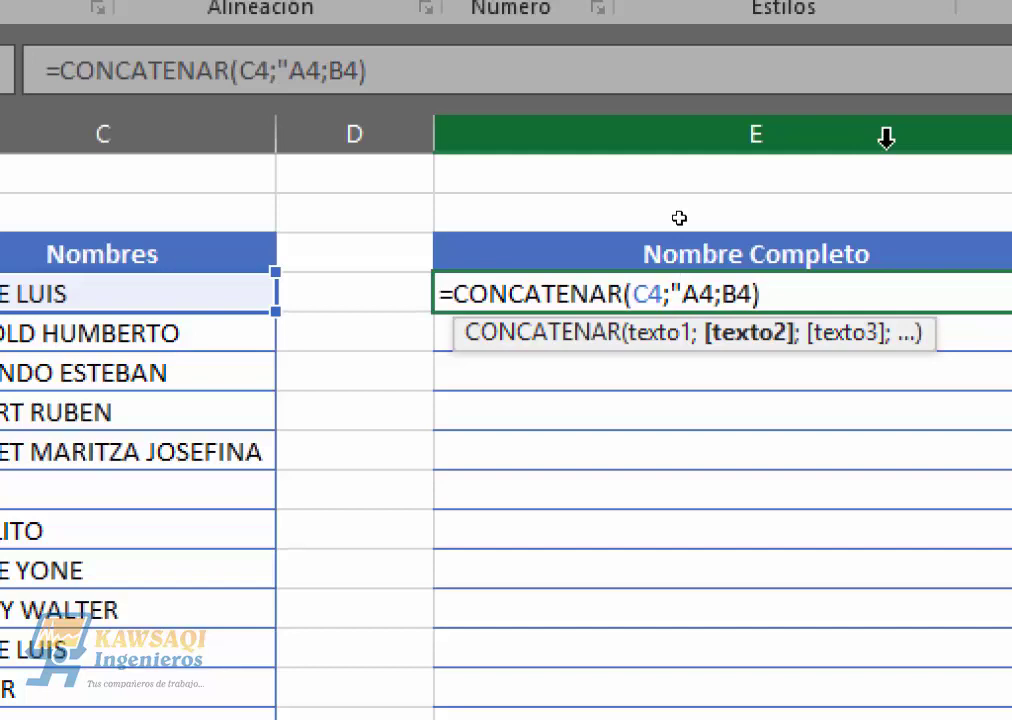
type(":")
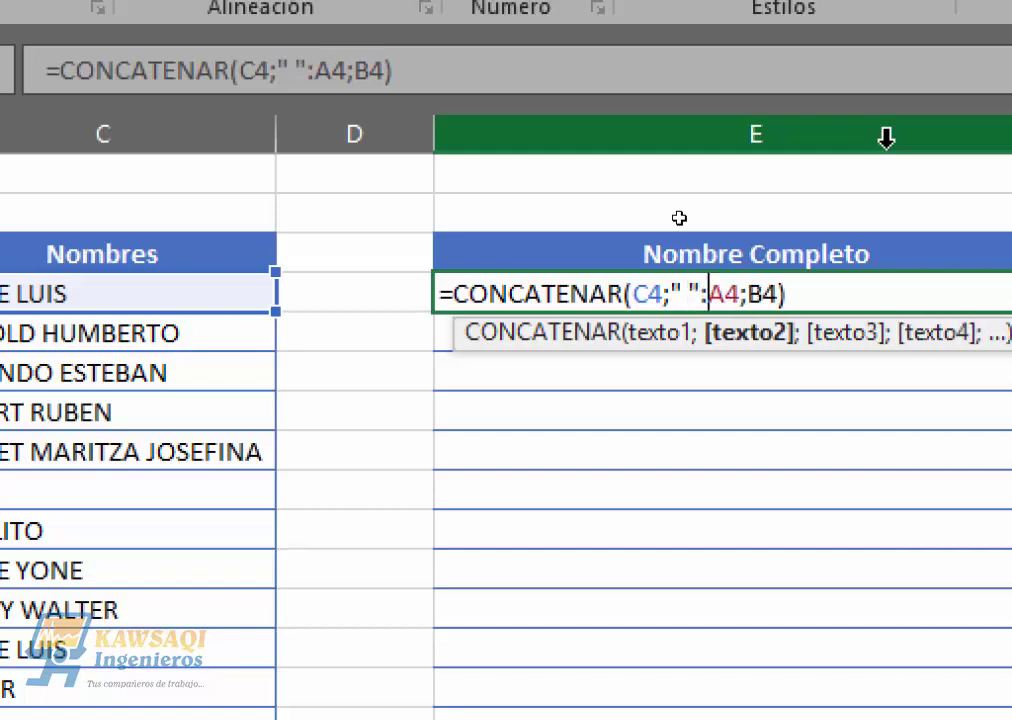
key("BackSpace")
type(";")
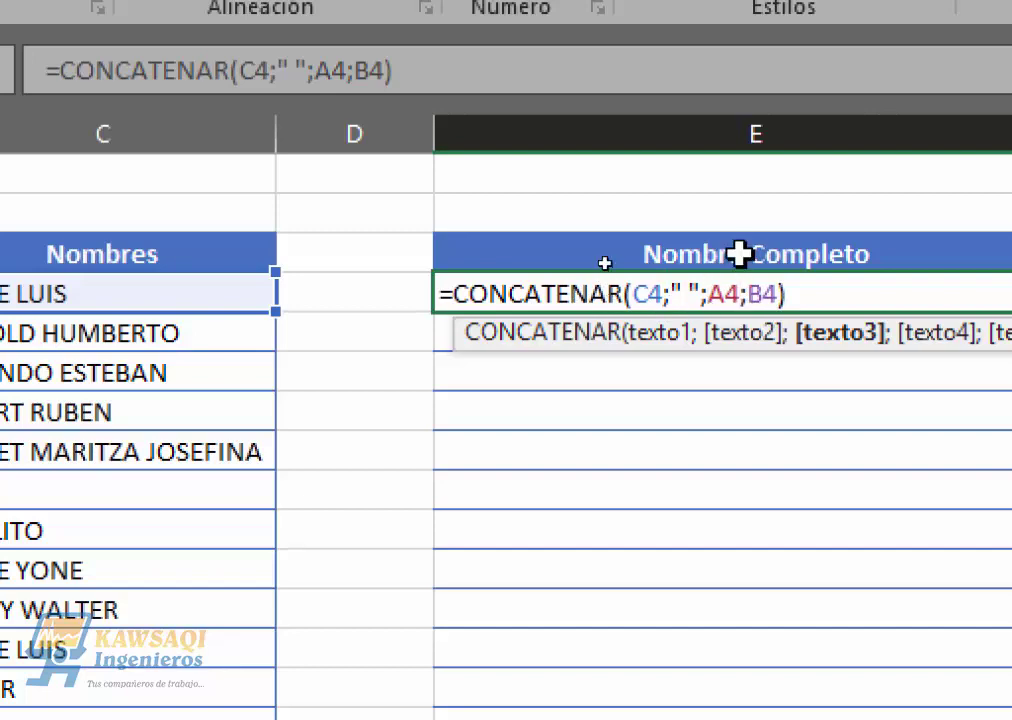
type(";\"")
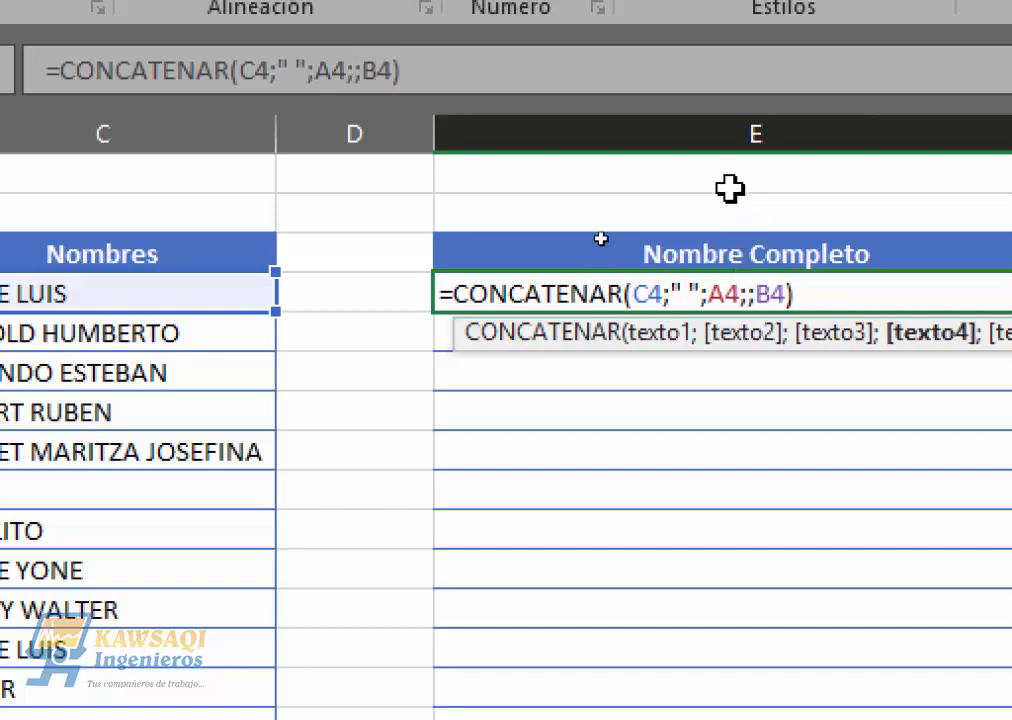
type(" \"")
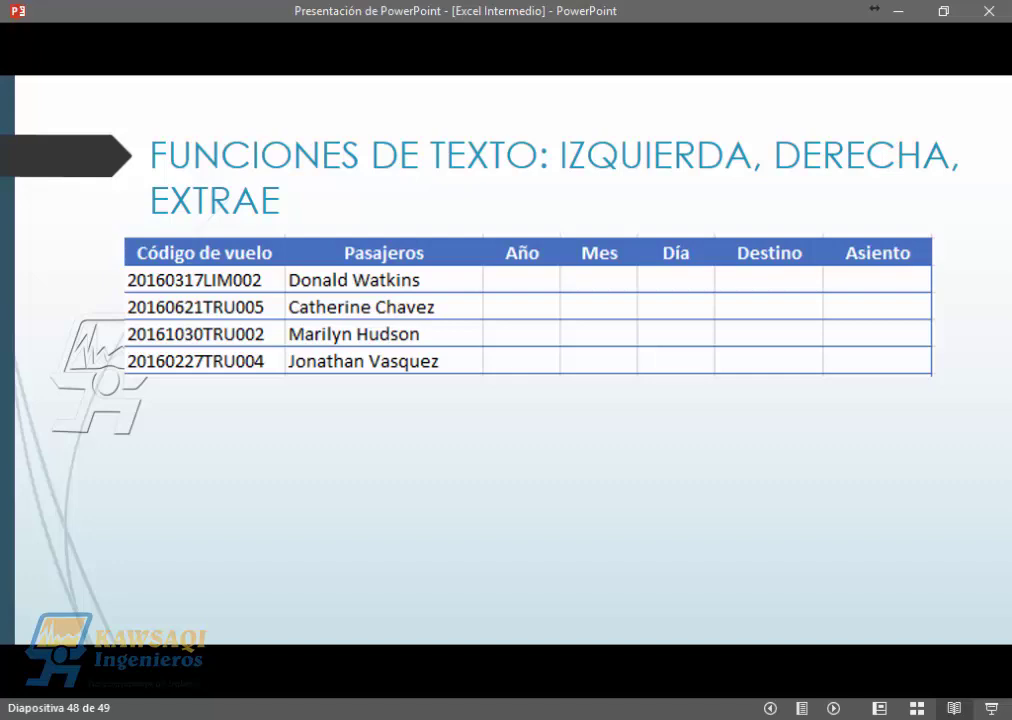
Advance the presentation past the IZQUIERDA, DERECHA, EXTRAE exercise to Ejercicios: Hoja 012, and open sheet 012 in Excel.
key("Right")
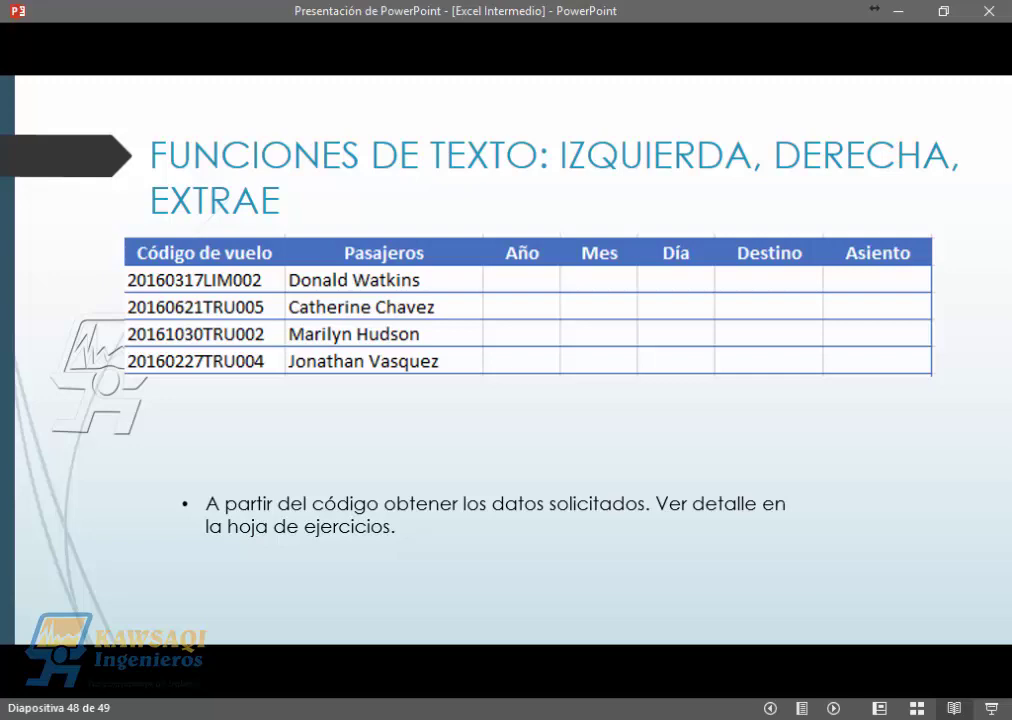
key("Right")
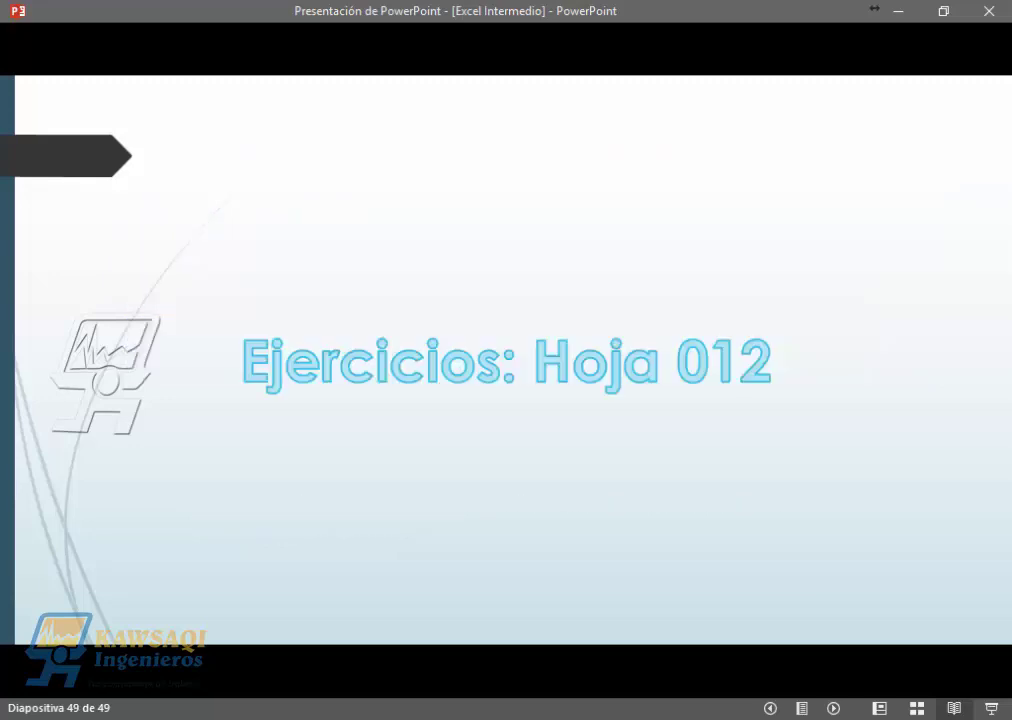
key("alt+Tab")
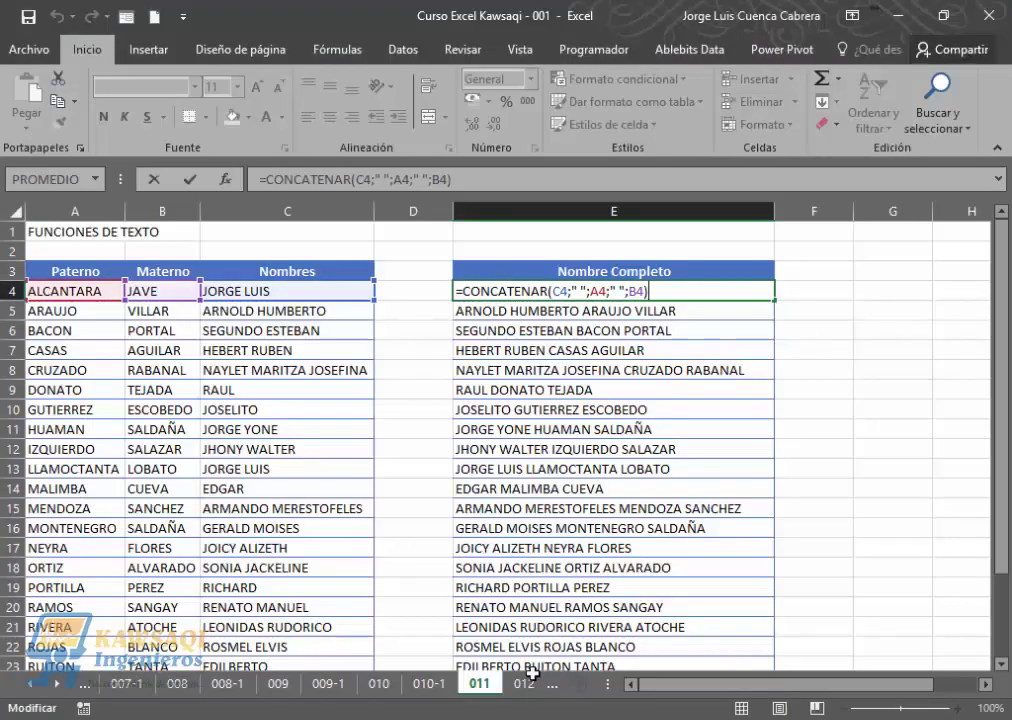
left_click(524, 684)
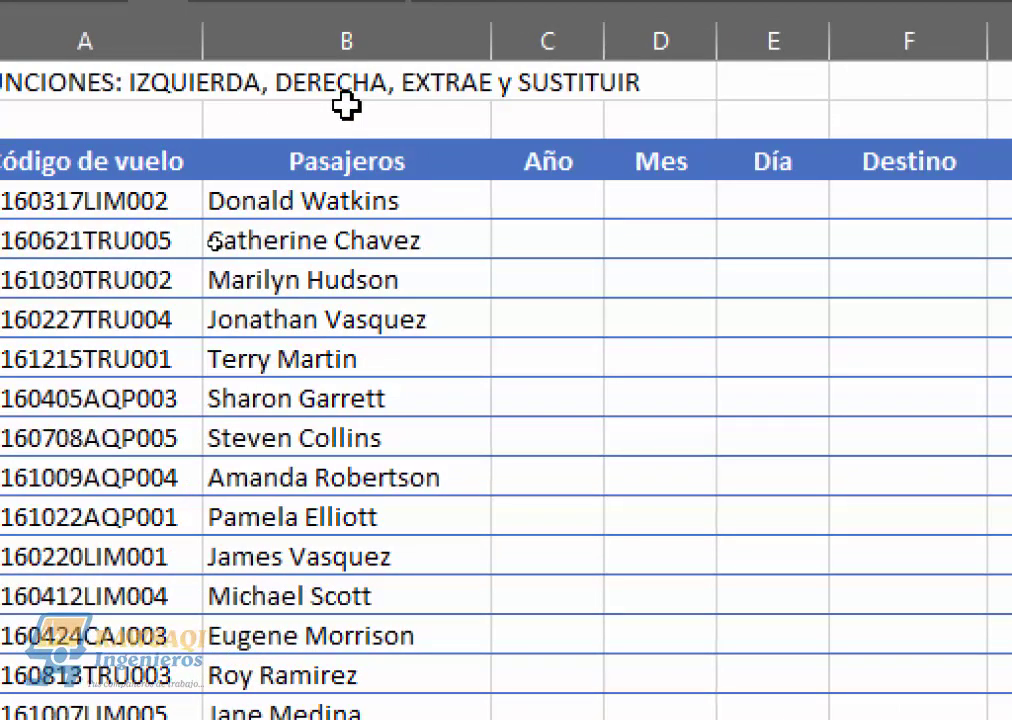
Extract the year from the flight code in C4 under Año with =IZQUIERDA(A4;4).
left_click(547, 199)
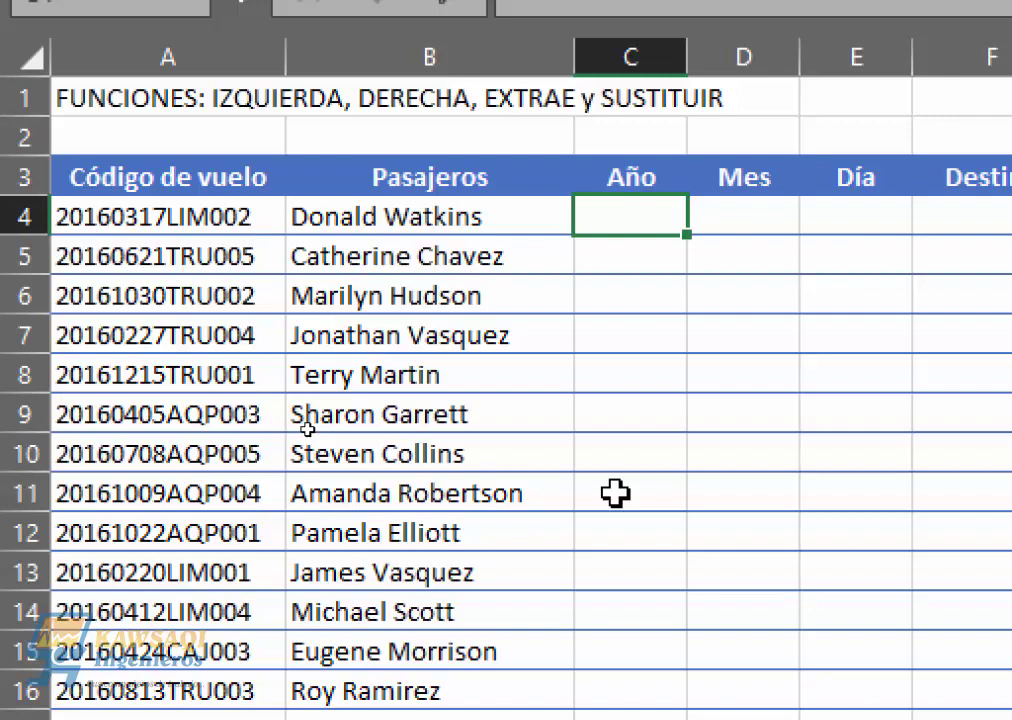
type("=iz")
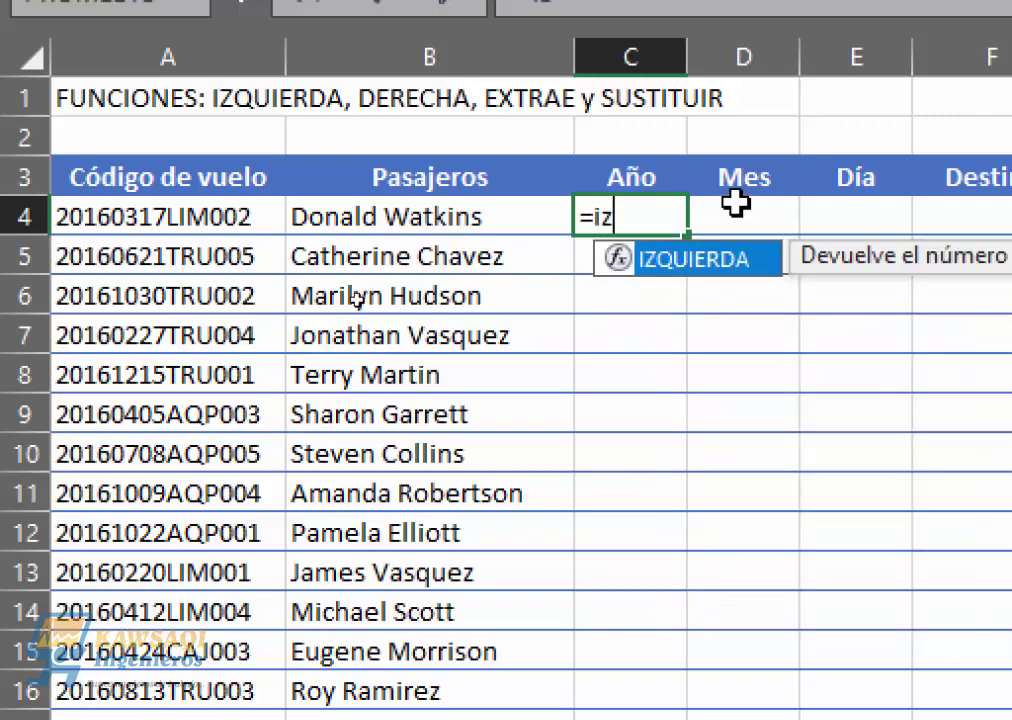
double_click(714, 264)
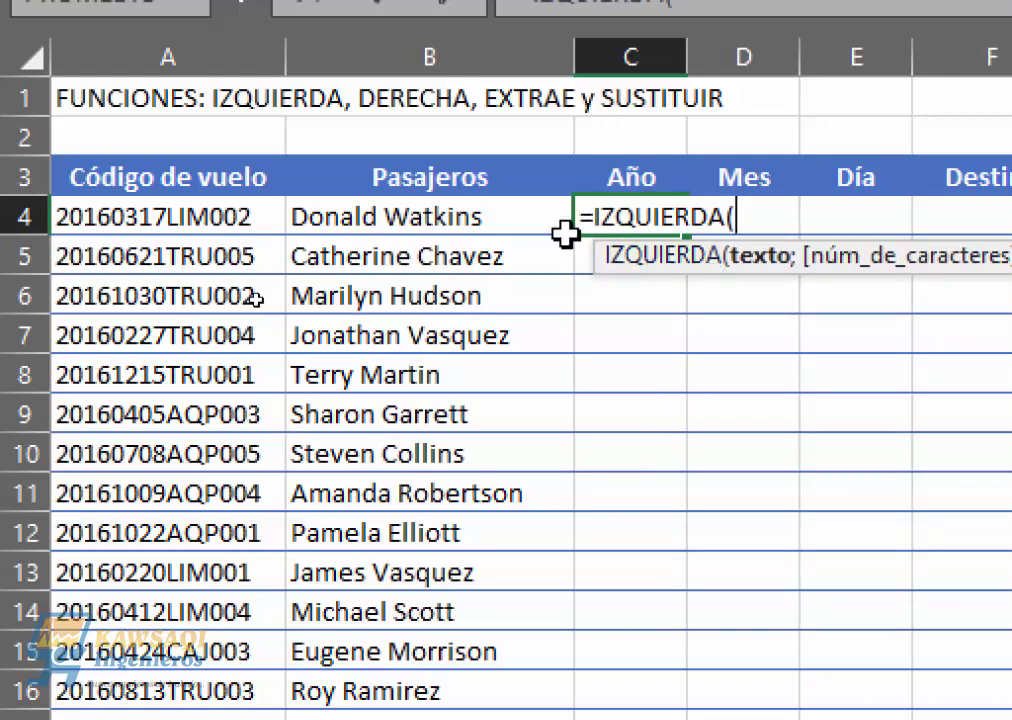
left_click(175, 215)
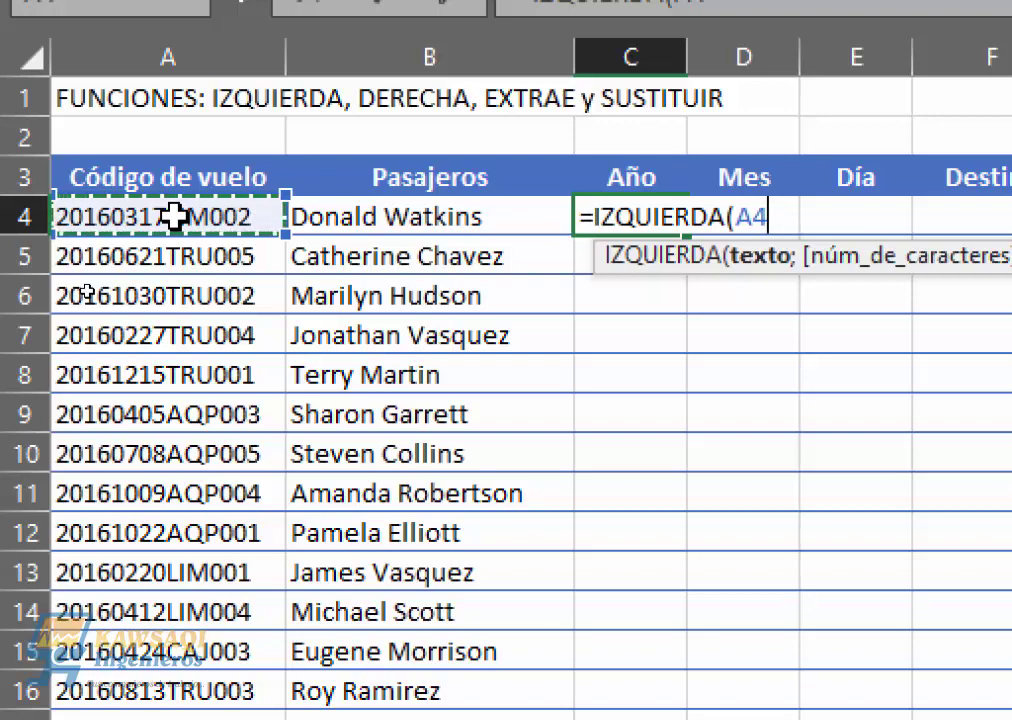
type(";")
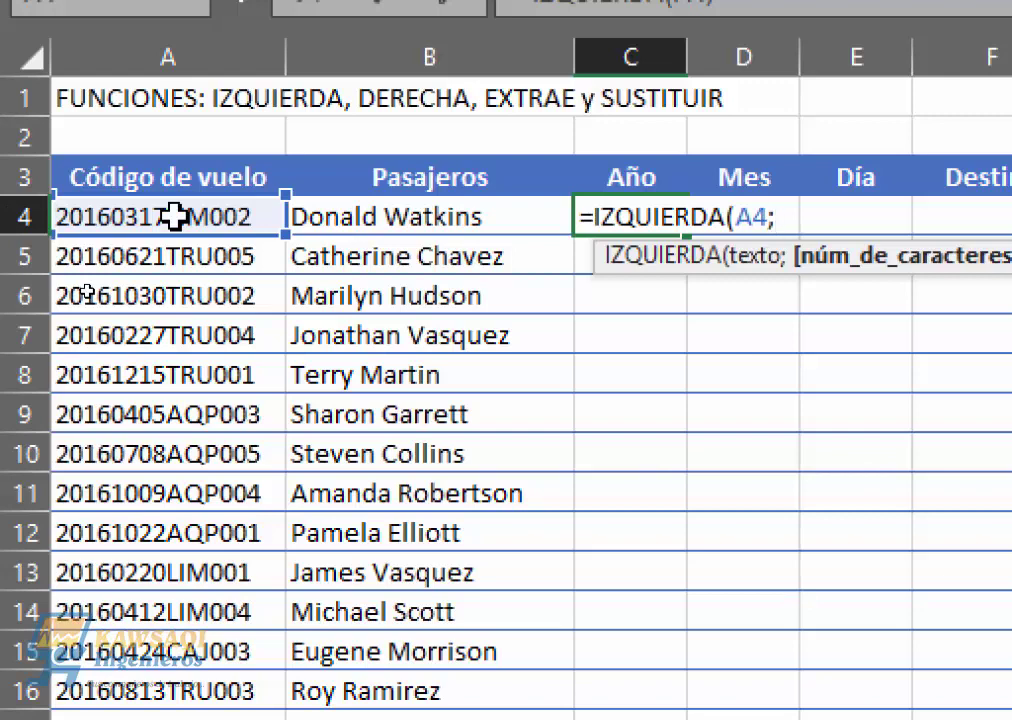
type("4)")
key("Return")
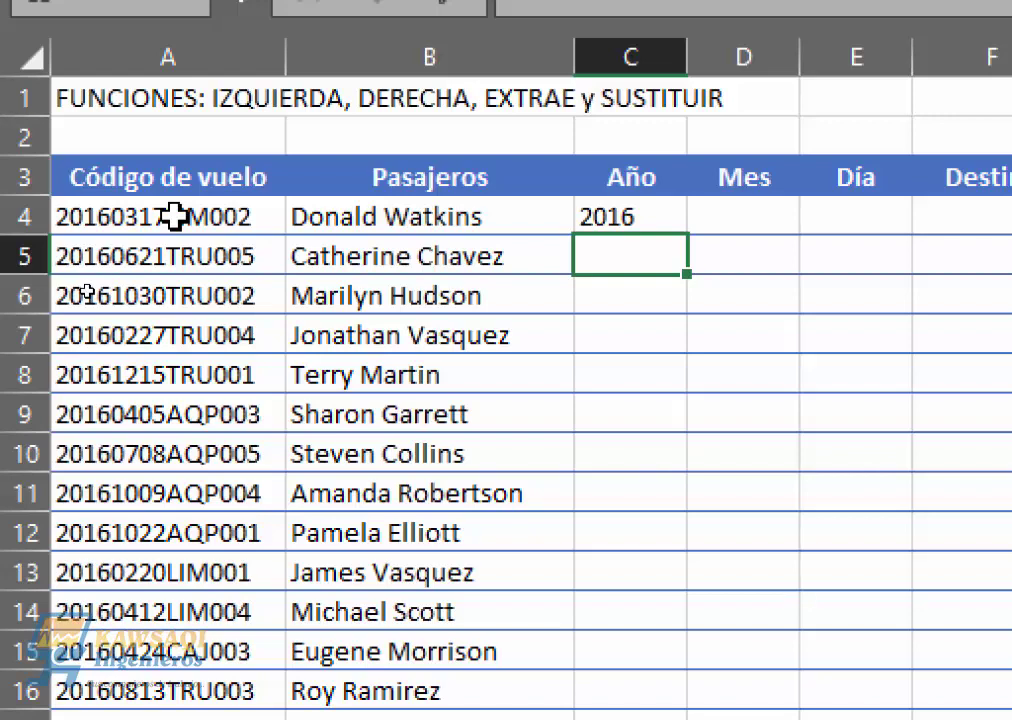
key("Up")
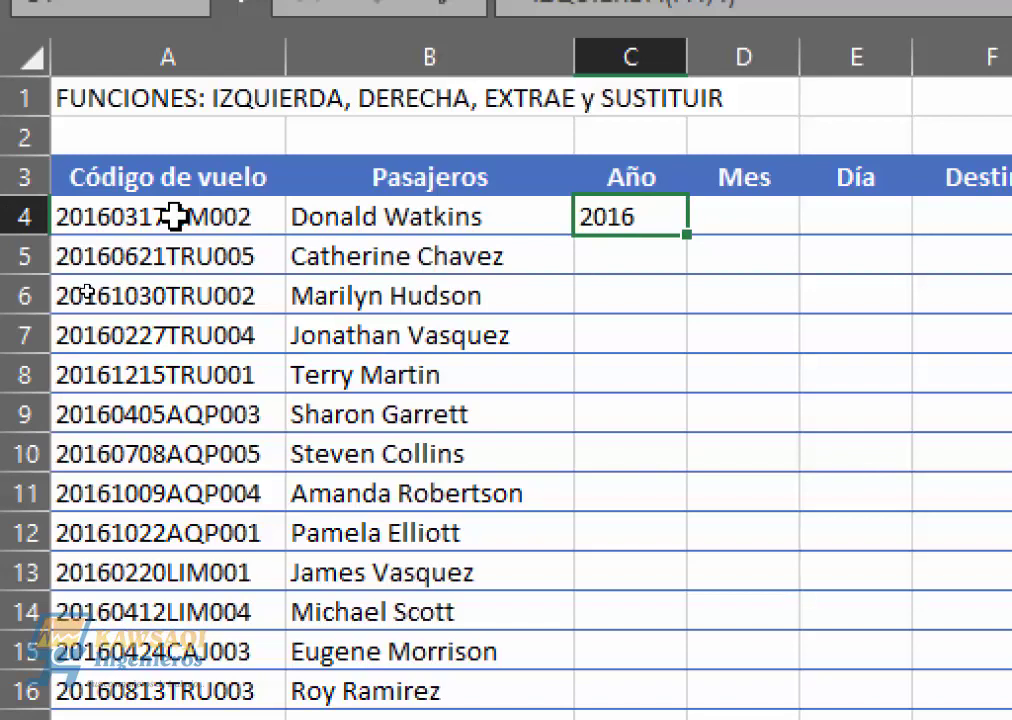
Extract the month from the flight code in D4 under Mes with =EXTRAE(A4;5;2).
left_click(773, 216)
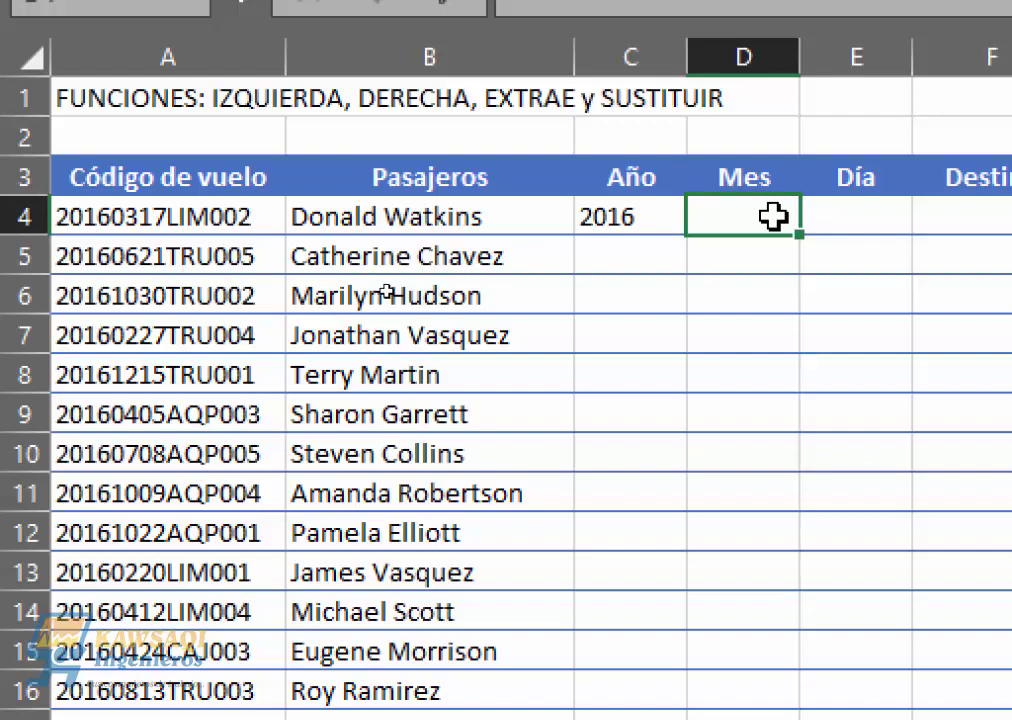
type("=ex")
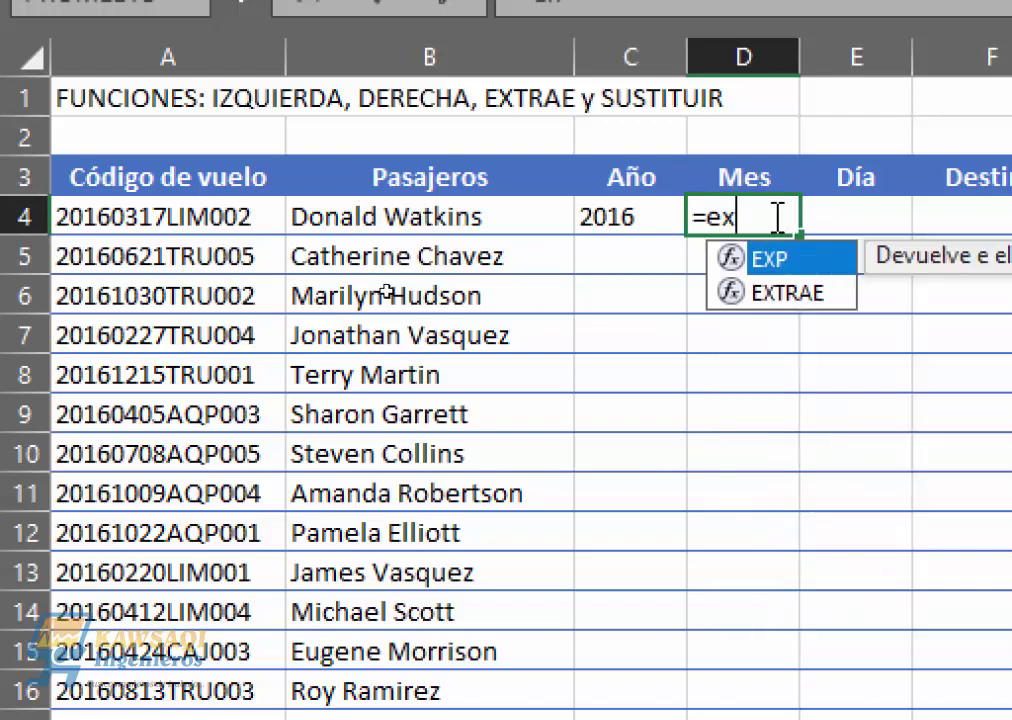
double_click(783, 293)
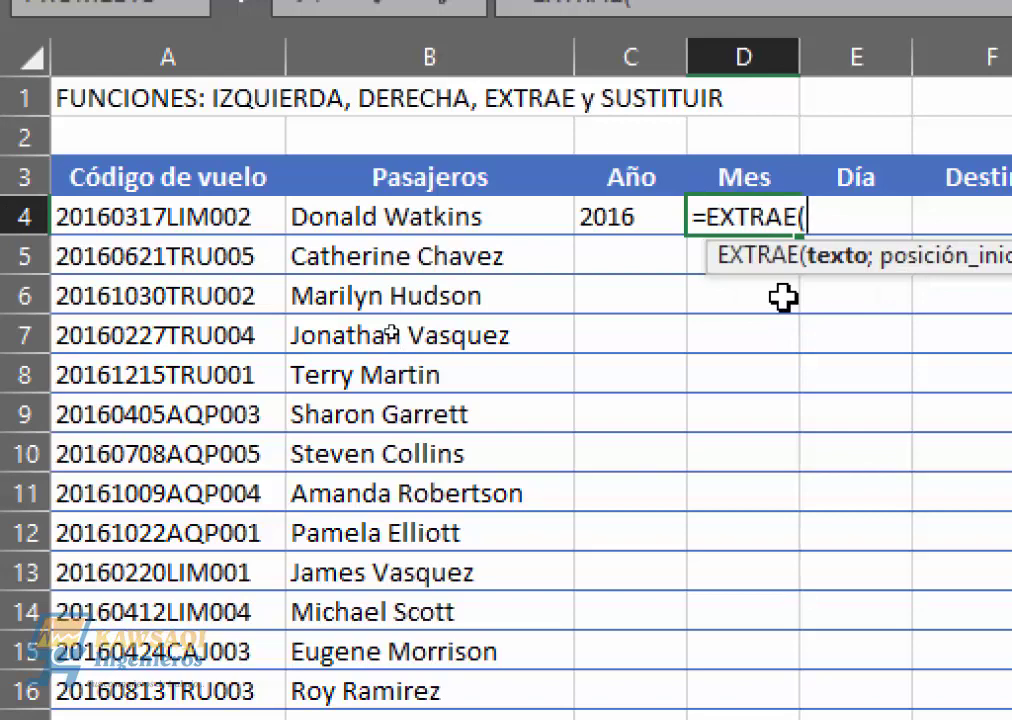
left_click(200, 214)
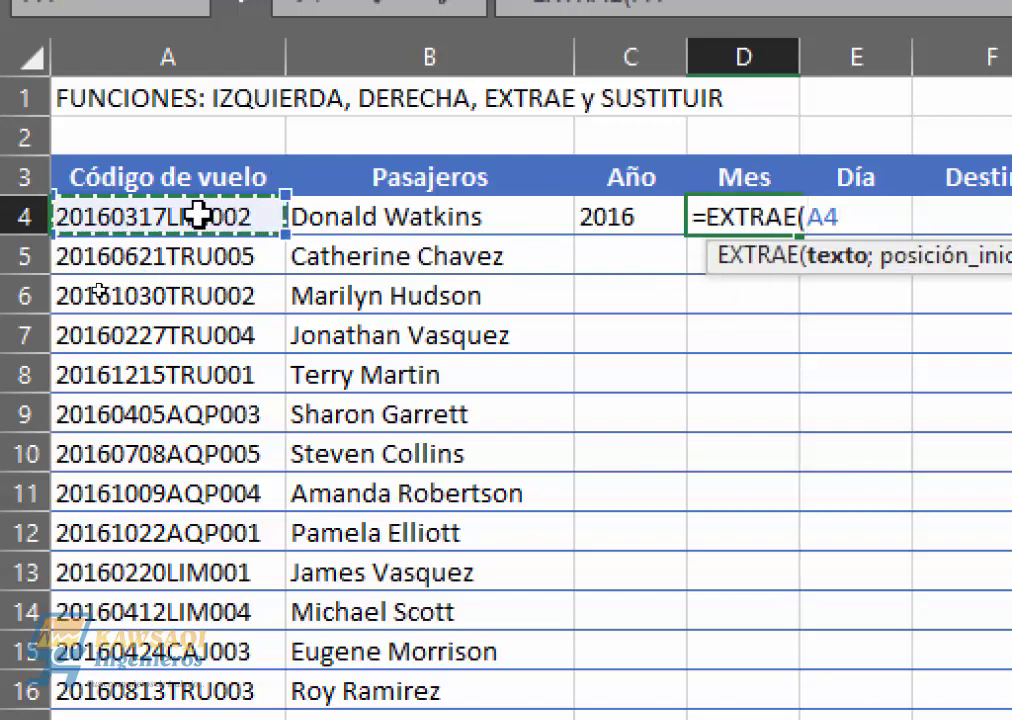
type(";")
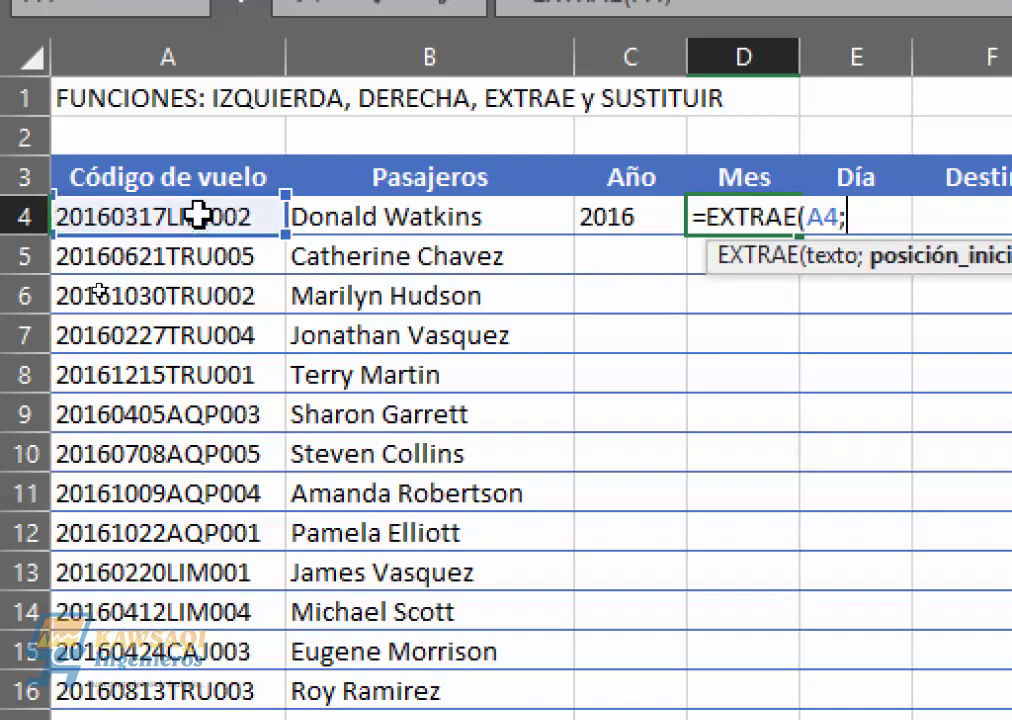
scroll(764, 219, "right", 2)
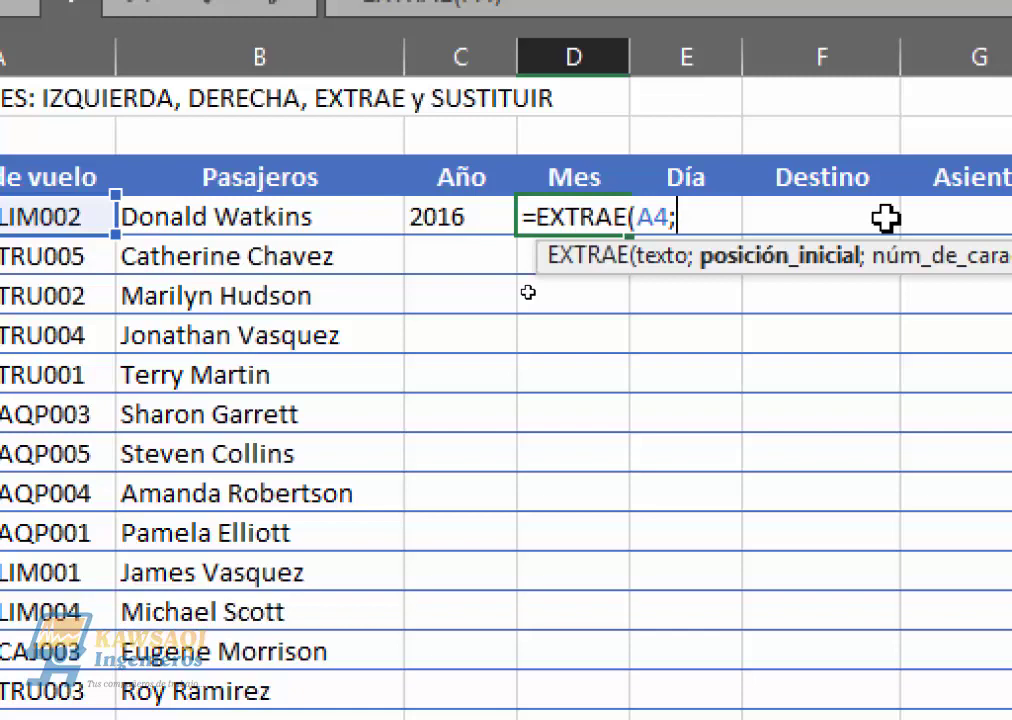
type("5;")
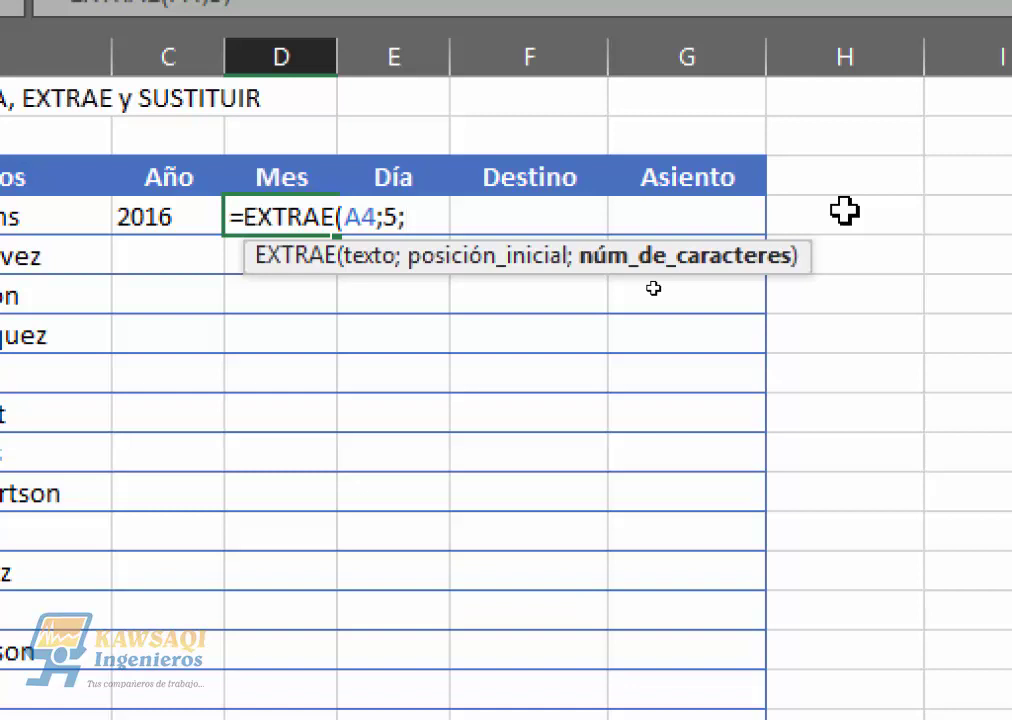
type("2)")
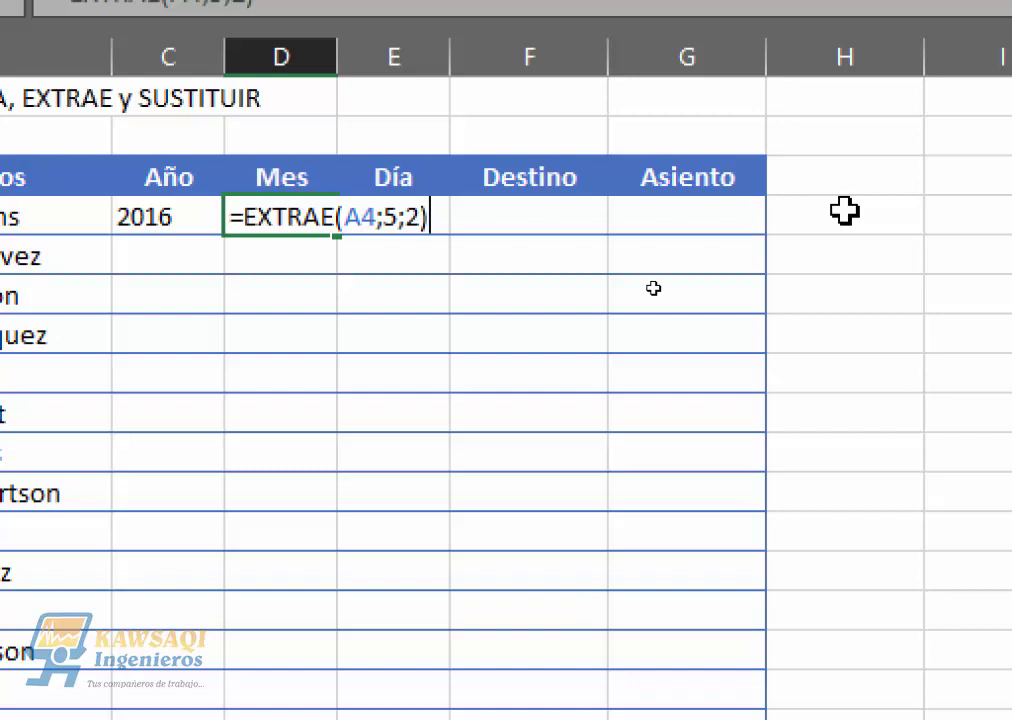
key("Return")
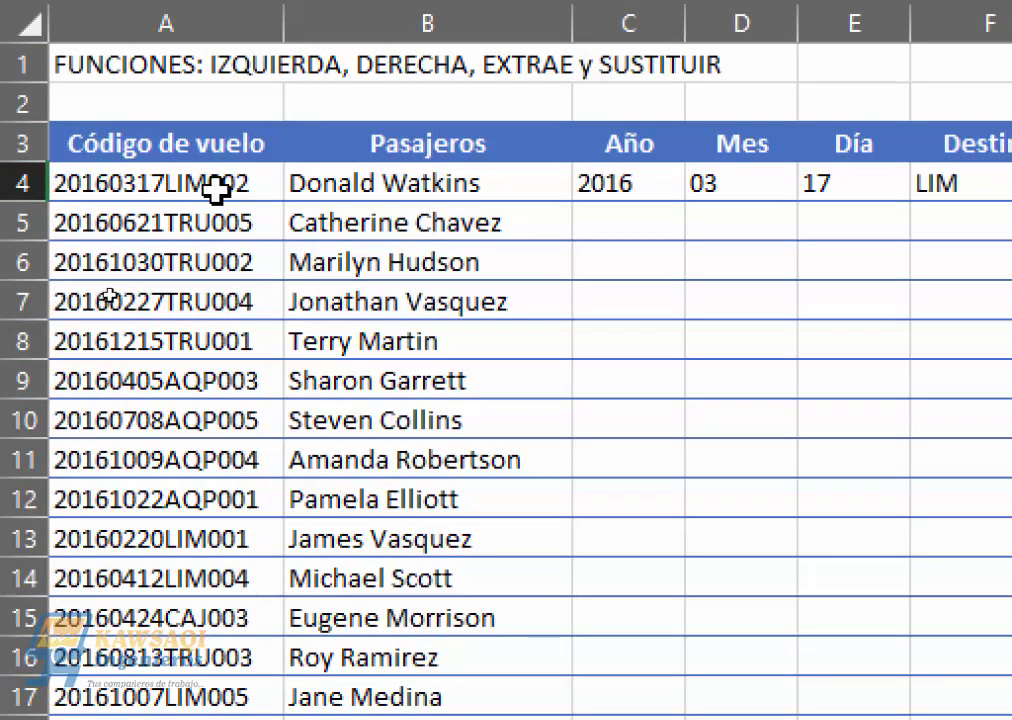
Extract the seat number from the flight code in G4 under Asiento with =DERECHA(A4;3).
type("=dere")
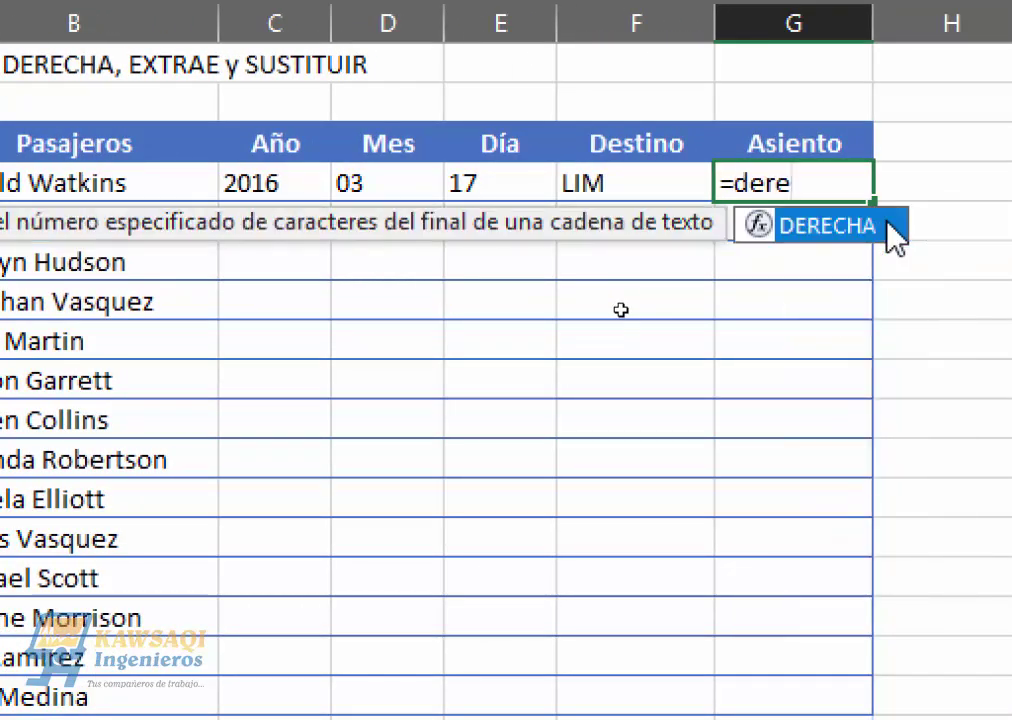
double_click(893, 235)
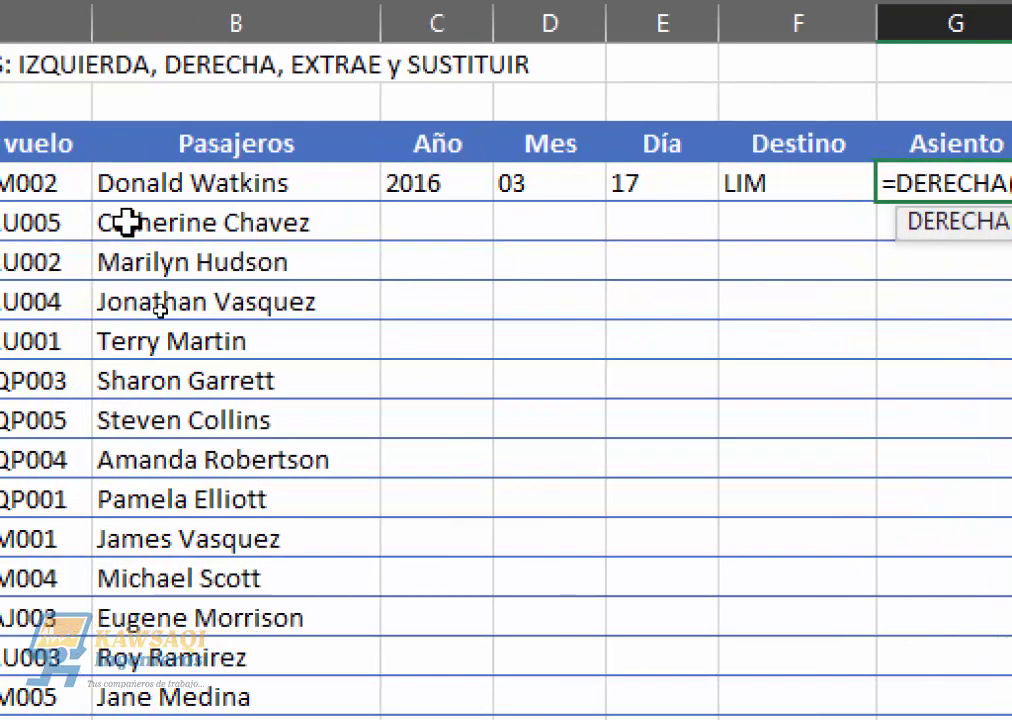
left_click(131, 185)
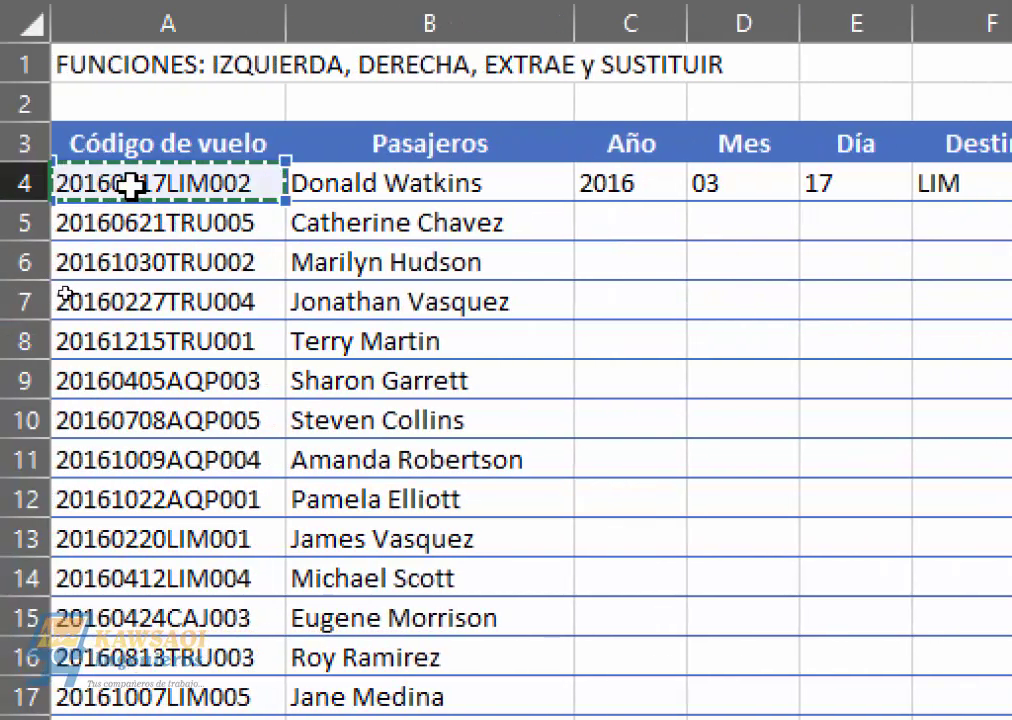
type(";")
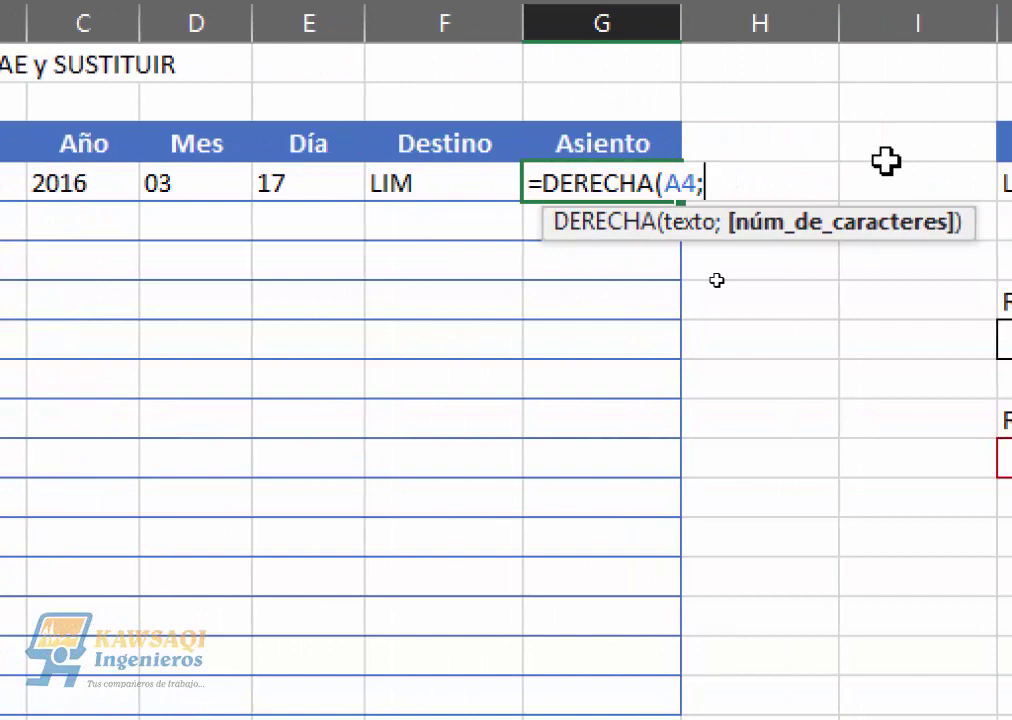
type("3)")
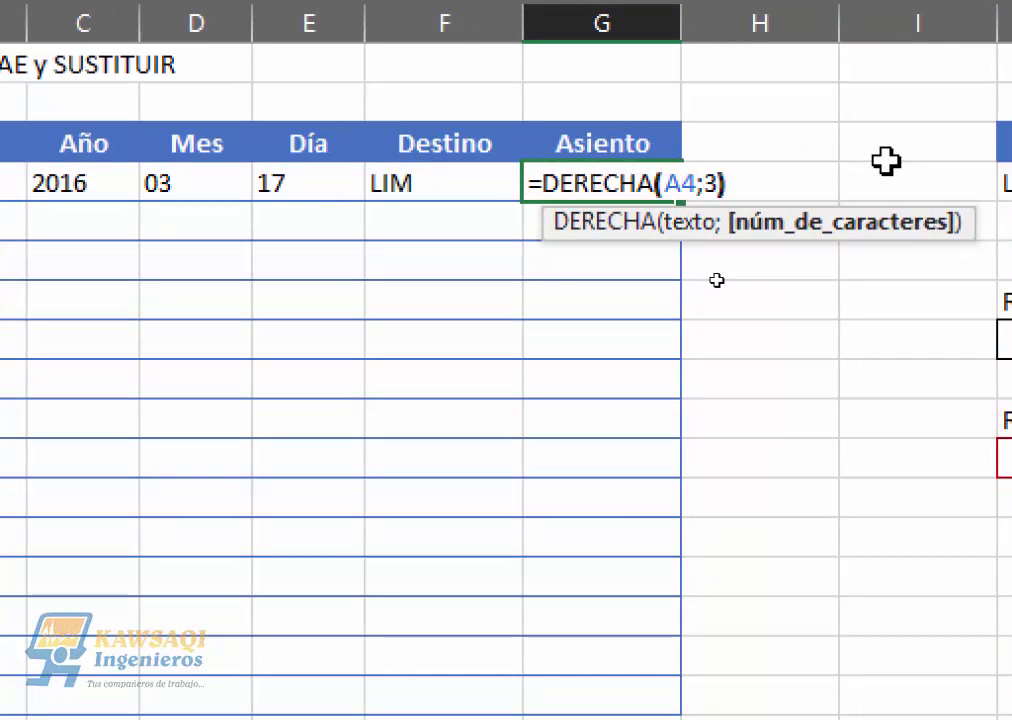
key("Return")
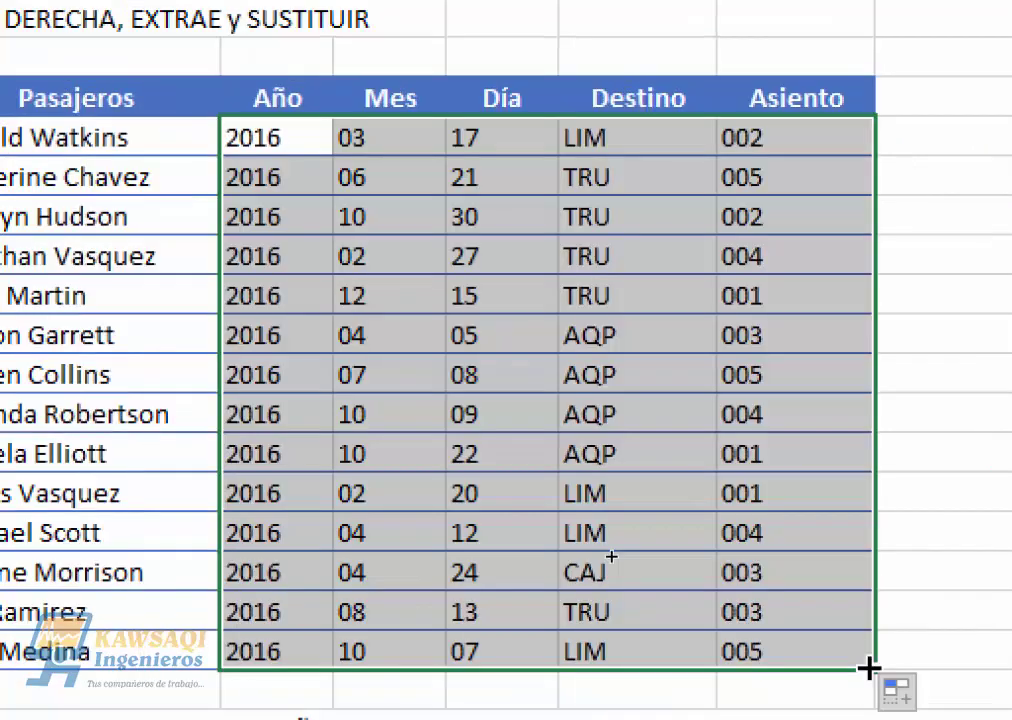
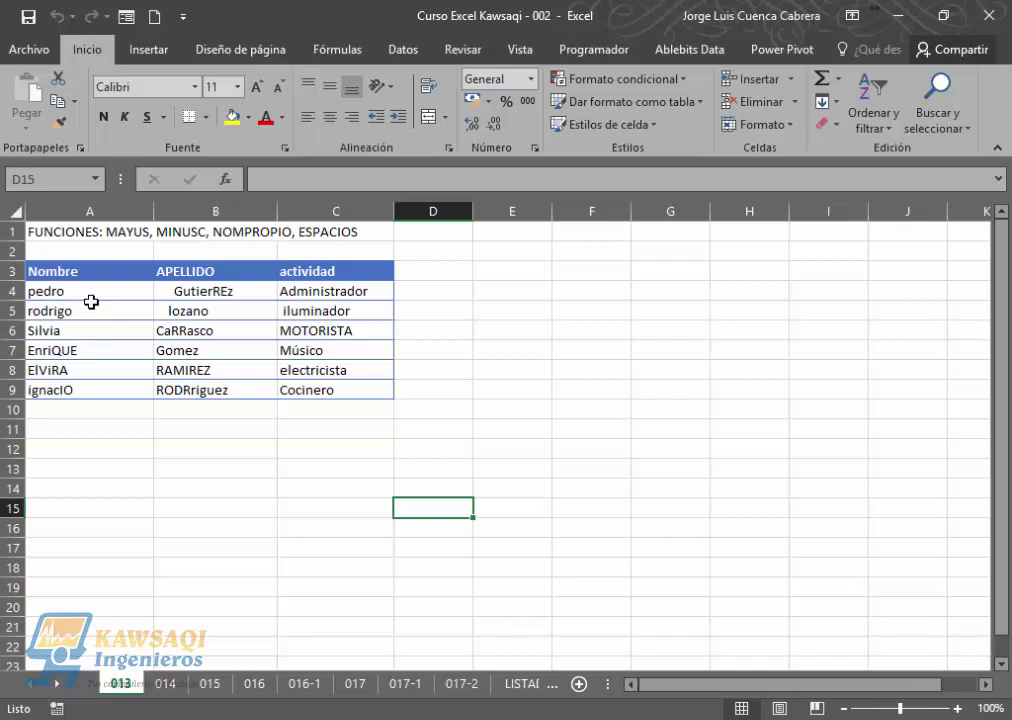
Copy the Nombre, APELLIDO and actividad table A3:C9 on sheet 013 and paste it starting at E3.
left_click_drag(79, 276, 329, 389)
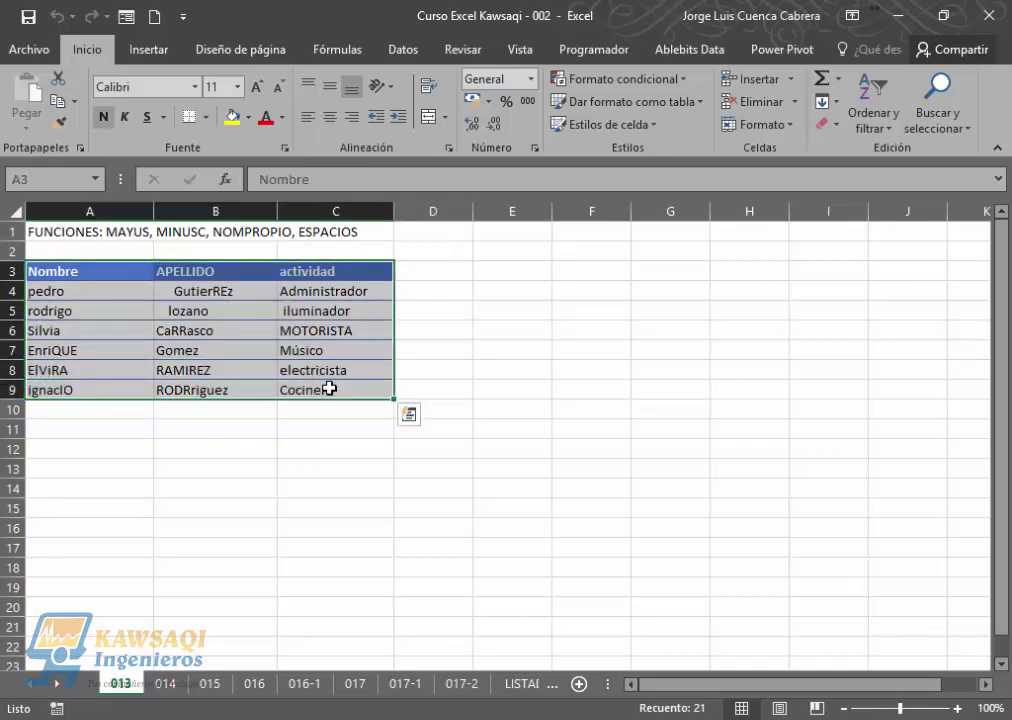
key("ctrl+c")
left_click(491, 274)
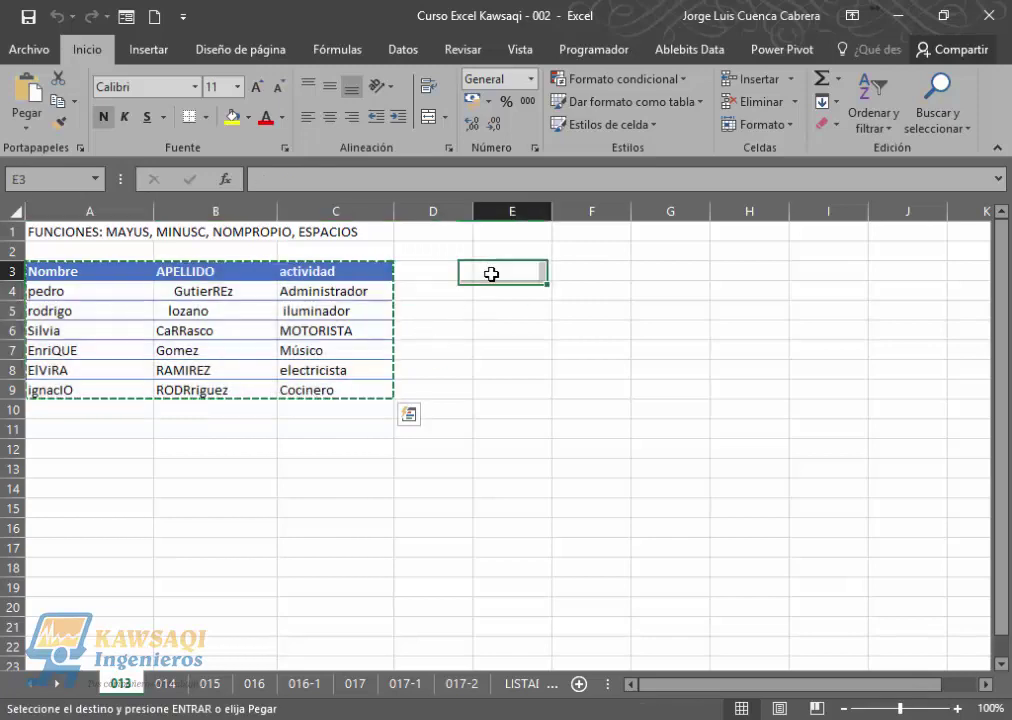
key("Return")
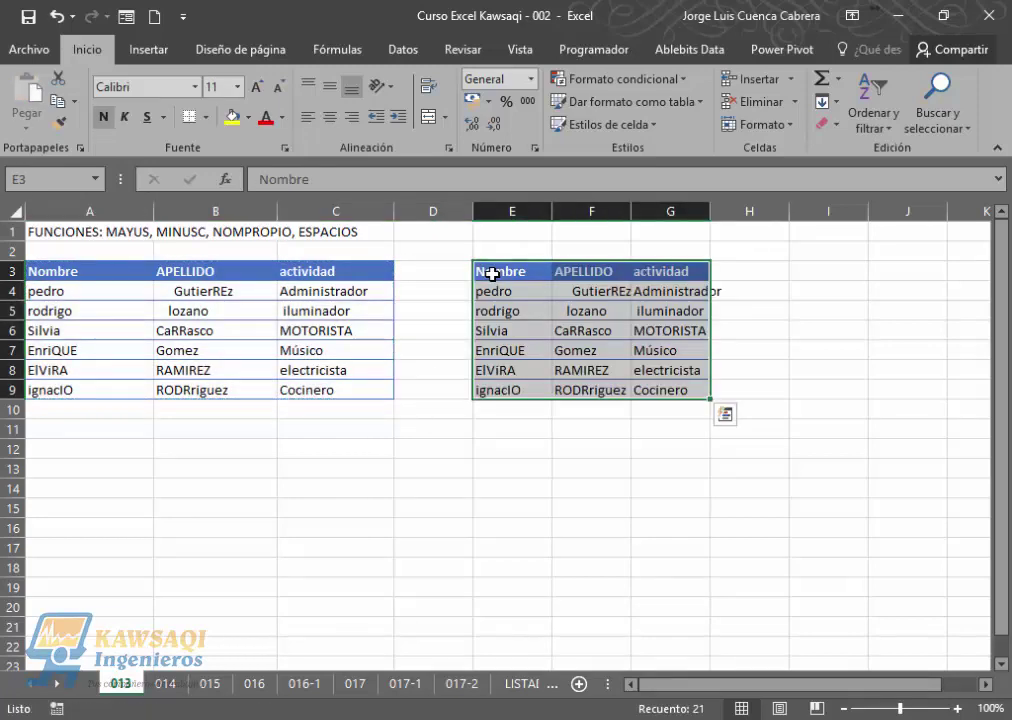
Clear the data in E4:G9 of the copied table, keeping its header row and borders.
right_click(490, 272)
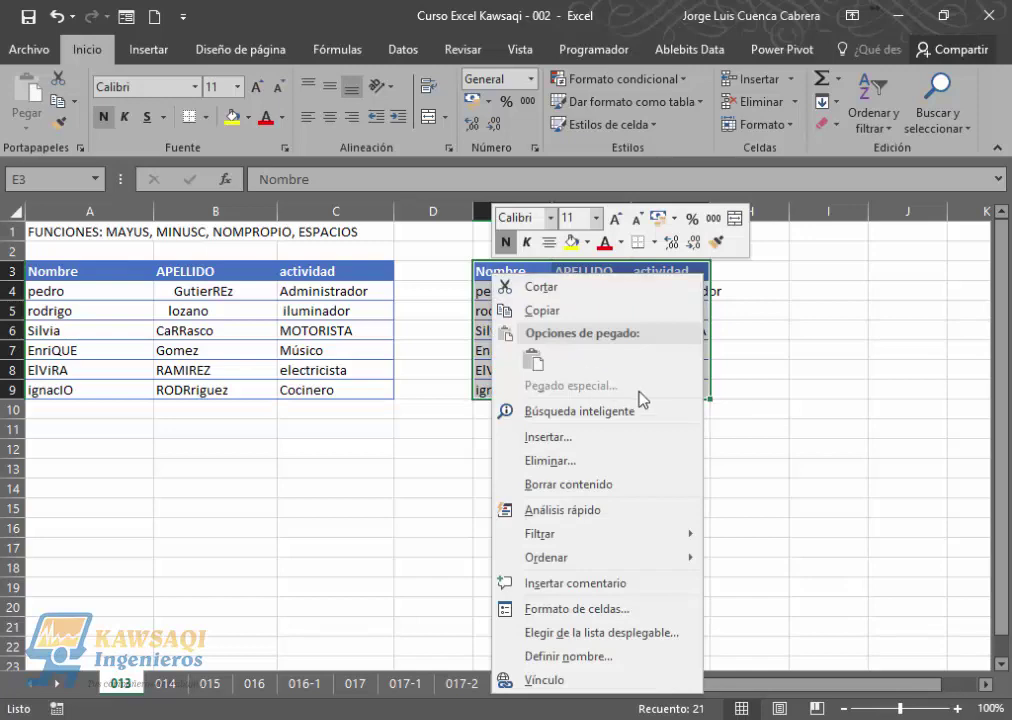
key("Escape")
left_click(560, 309)
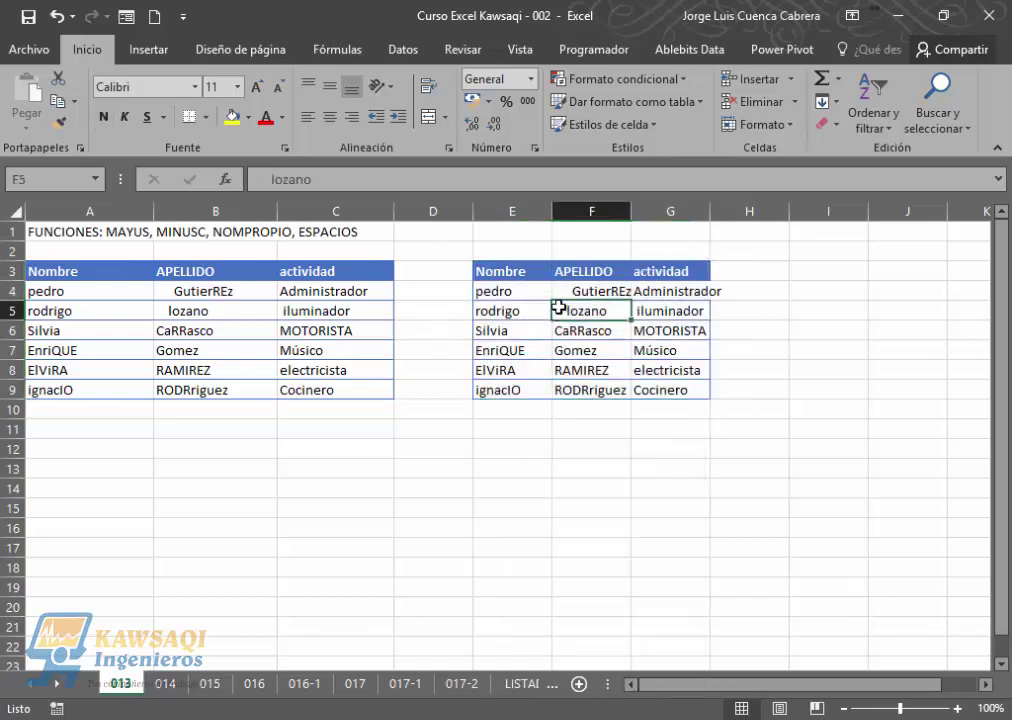
left_click_drag(520, 291, 685, 390)
key("Delete")
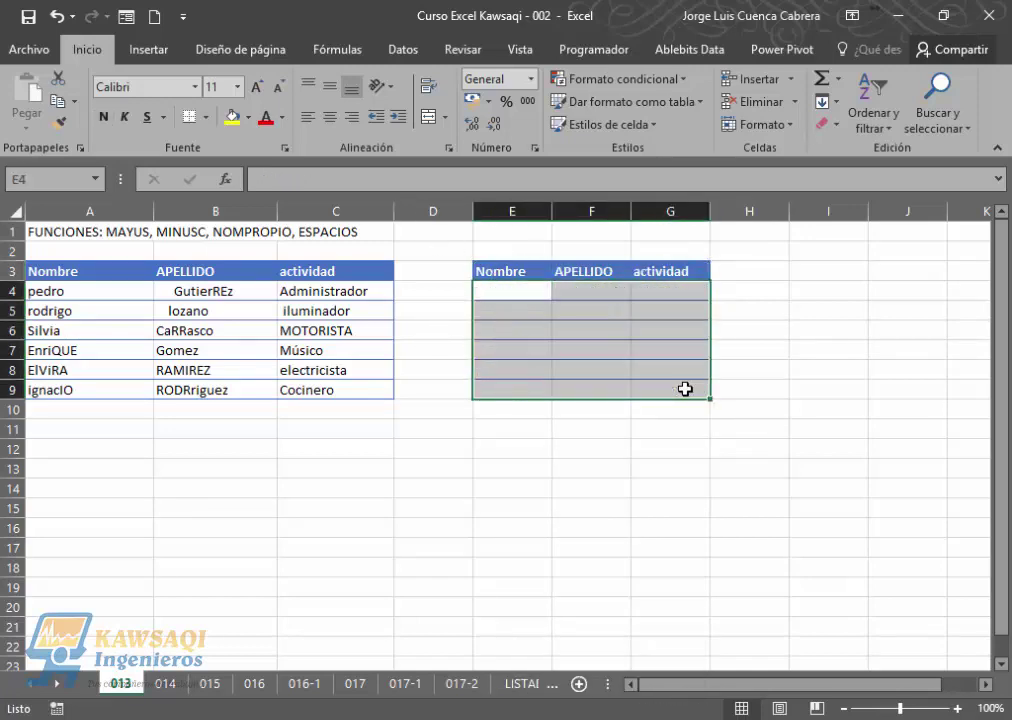
Widen columns E, F and G of the copied table.
left_click_drag(552, 210, 581, 207)
left_click_drag(657, 206, 693, 206)
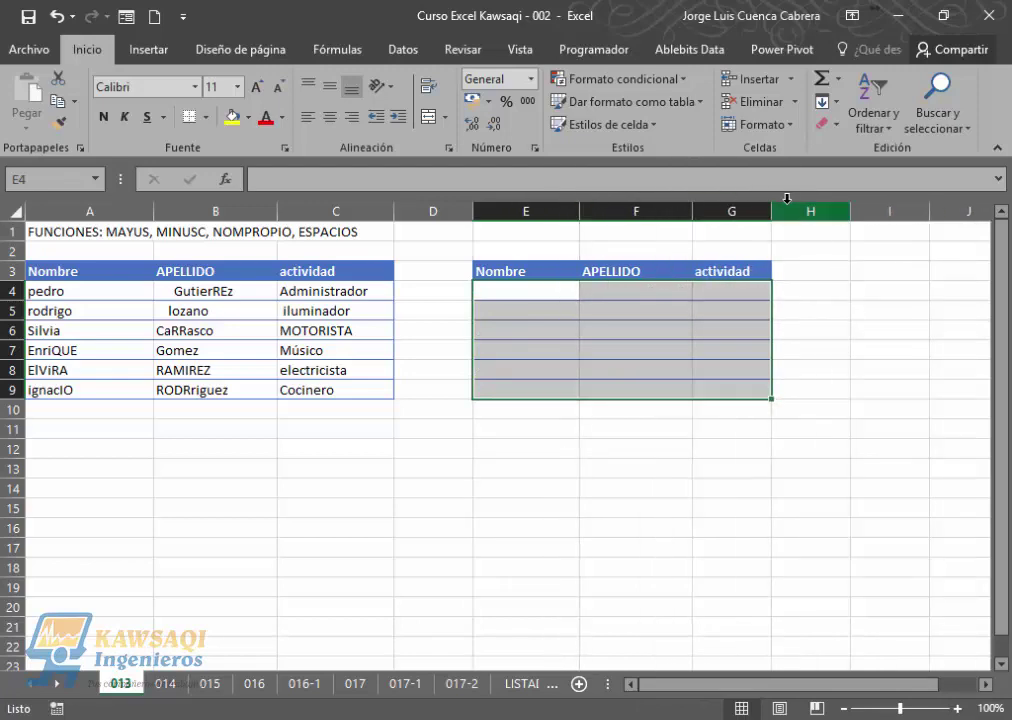
left_click_drag(776, 210, 815, 210)
left_click(588, 425)
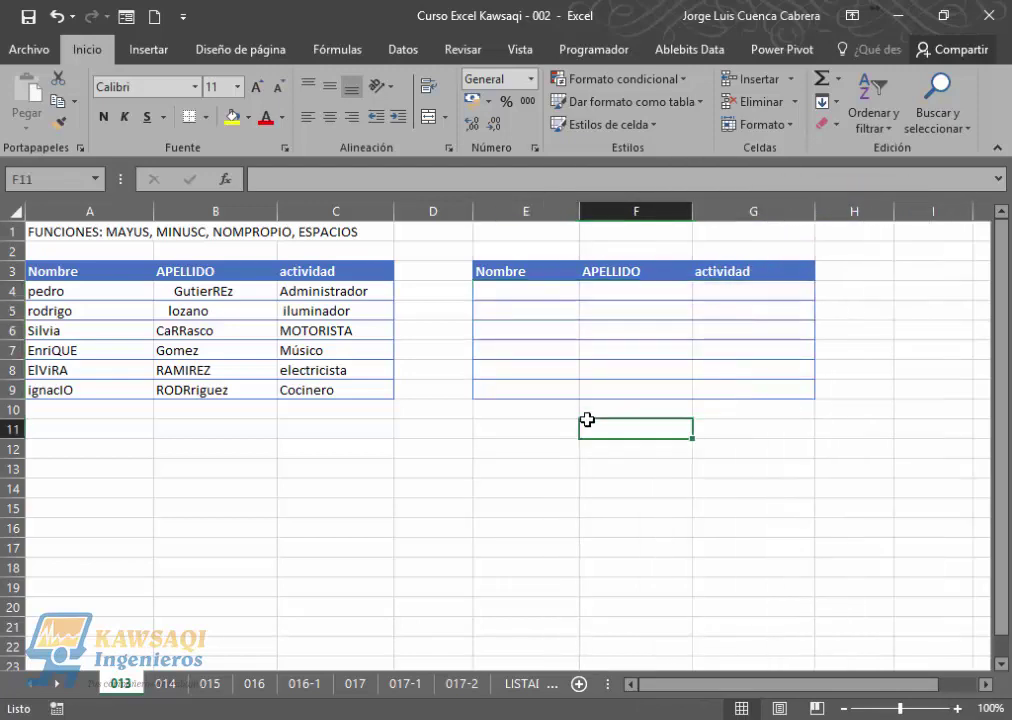
left_click(508, 293)
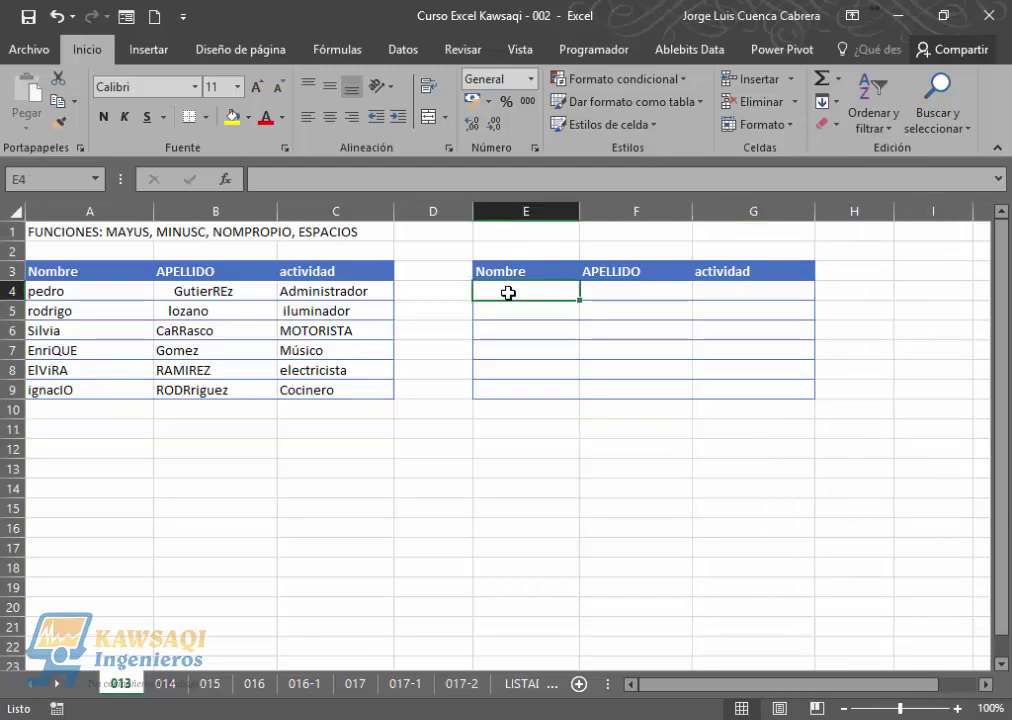
key("Up")
key("shift+Right")
key("shift+Right")
key("Delete")
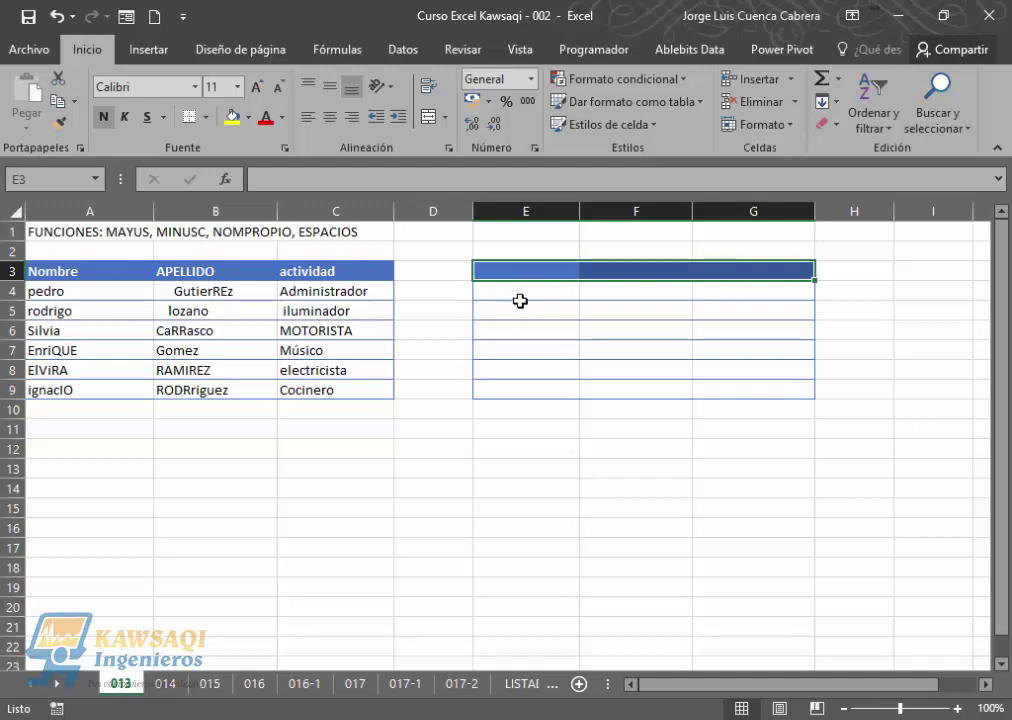
key("ctrl+v")
left_click(520, 302)
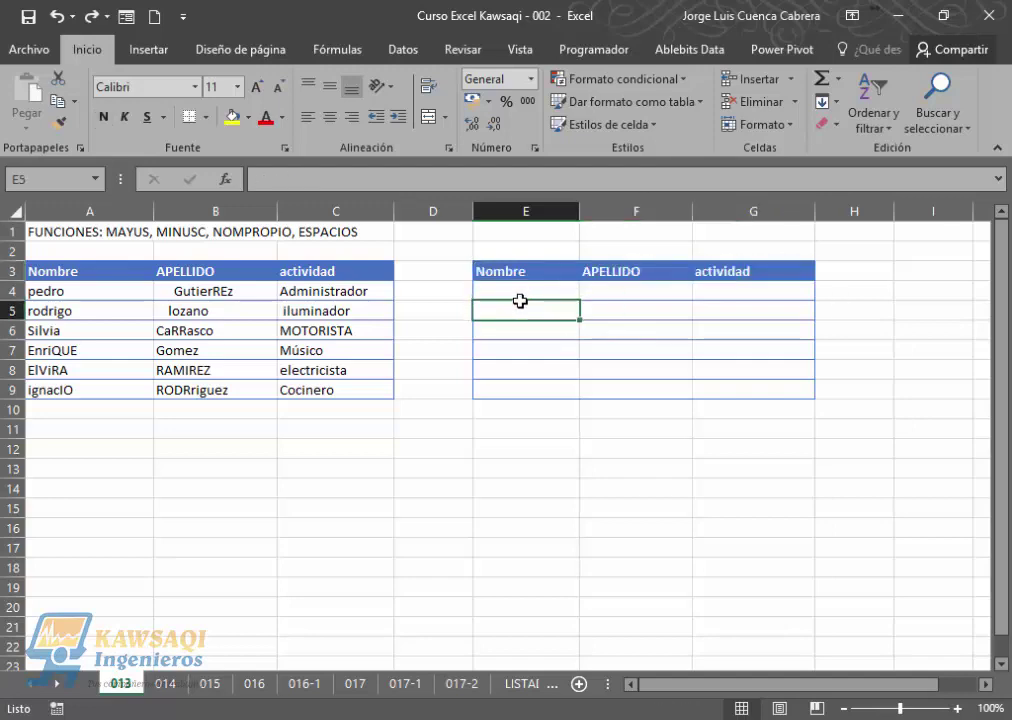
left_click(520, 291)
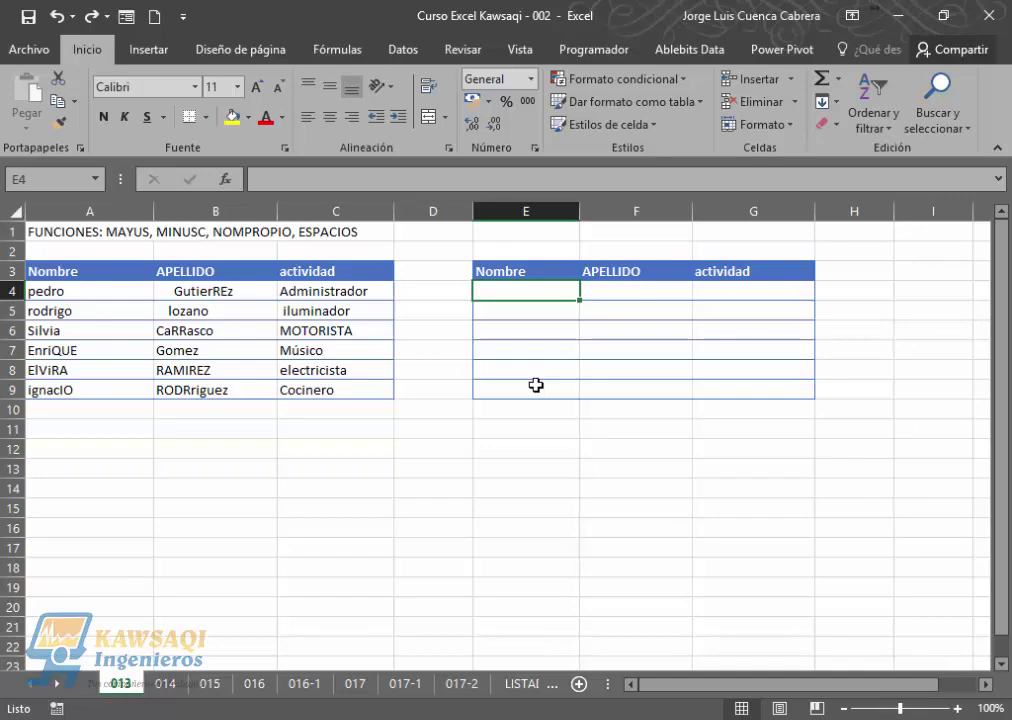
Convert the first names to proper case in E4 with =NOMPROPIO(A4) and fill the formula down to E9.
type("=")
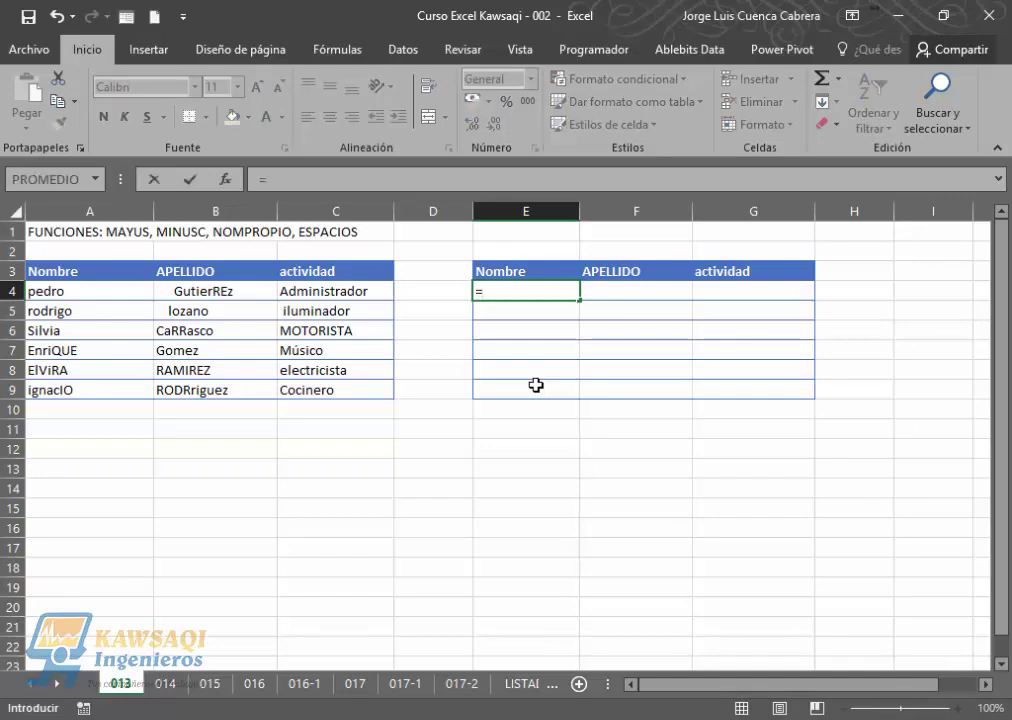
type("nom")
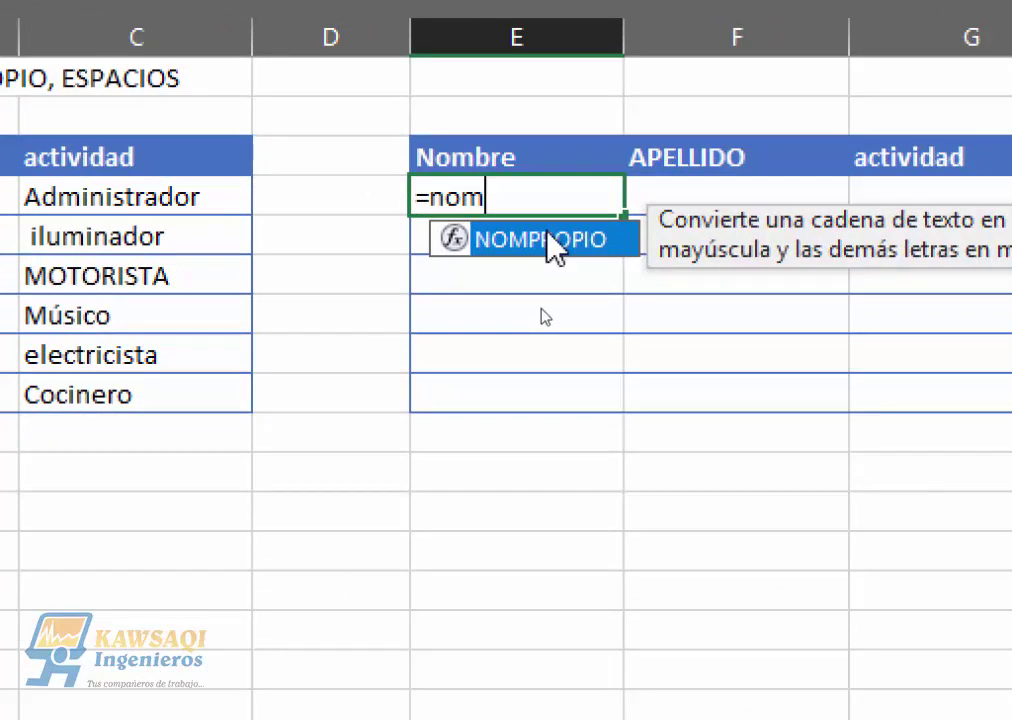
double_click(553, 241)
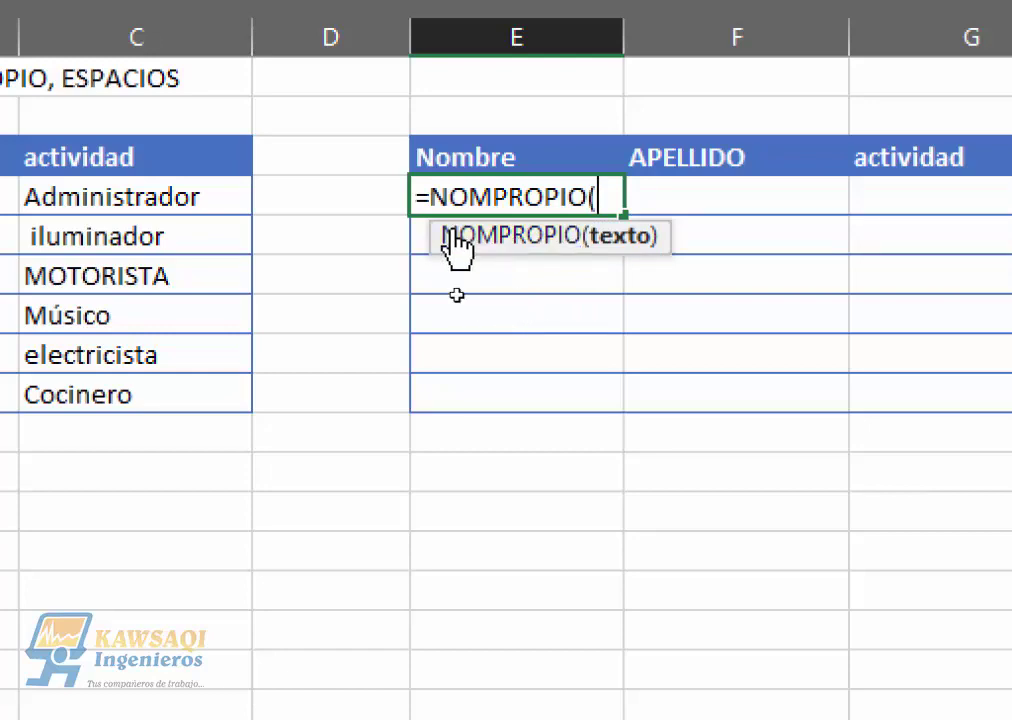
scroll(130, 195, "left", 3)
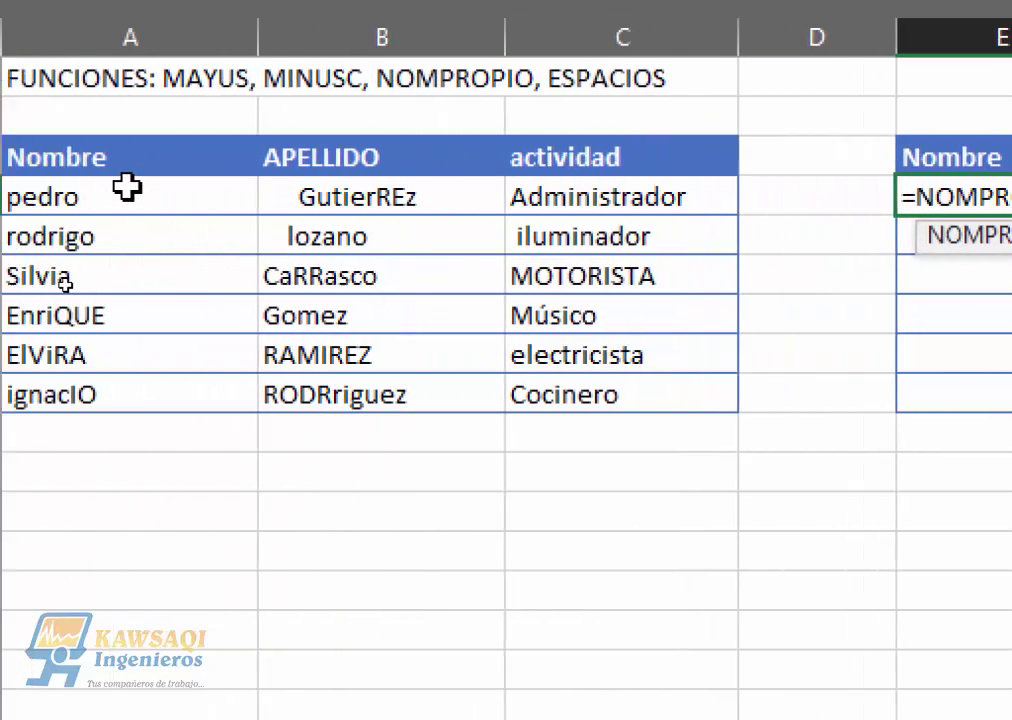
scroll(127, 186, "left", 1)
left_click(130, 197)
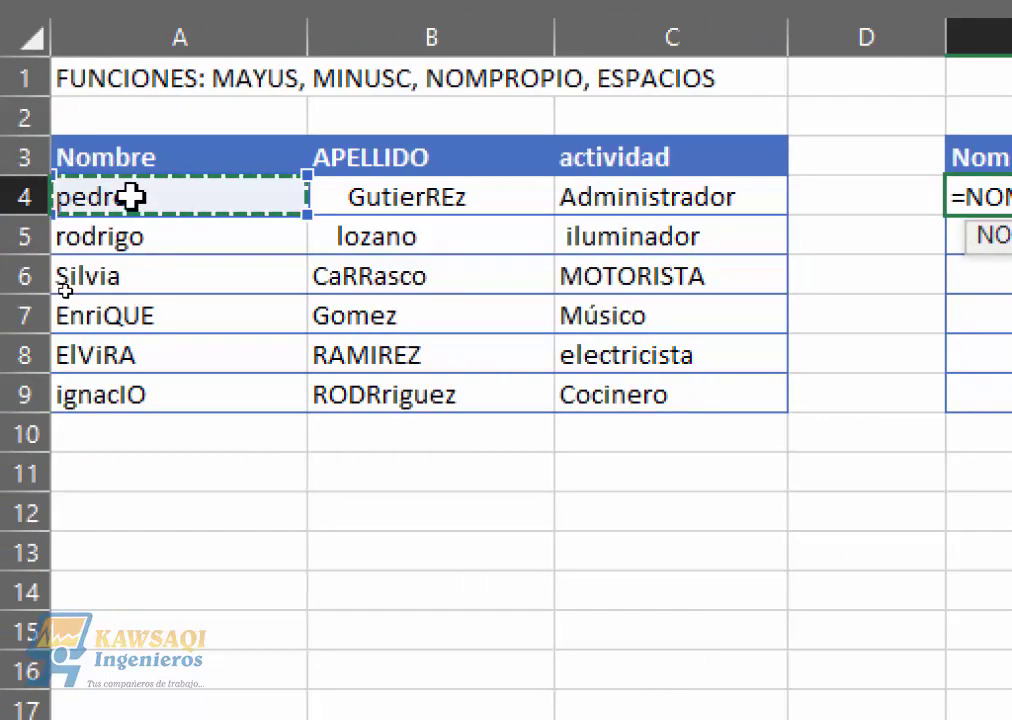
scroll(748, 215, "right", 4)
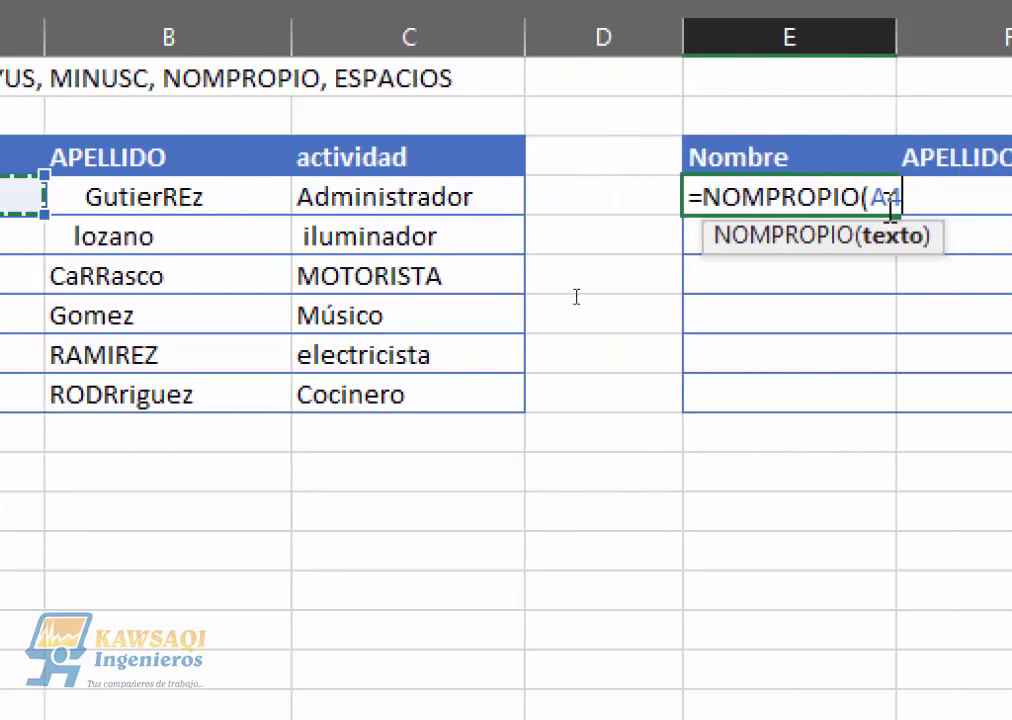
type(")")
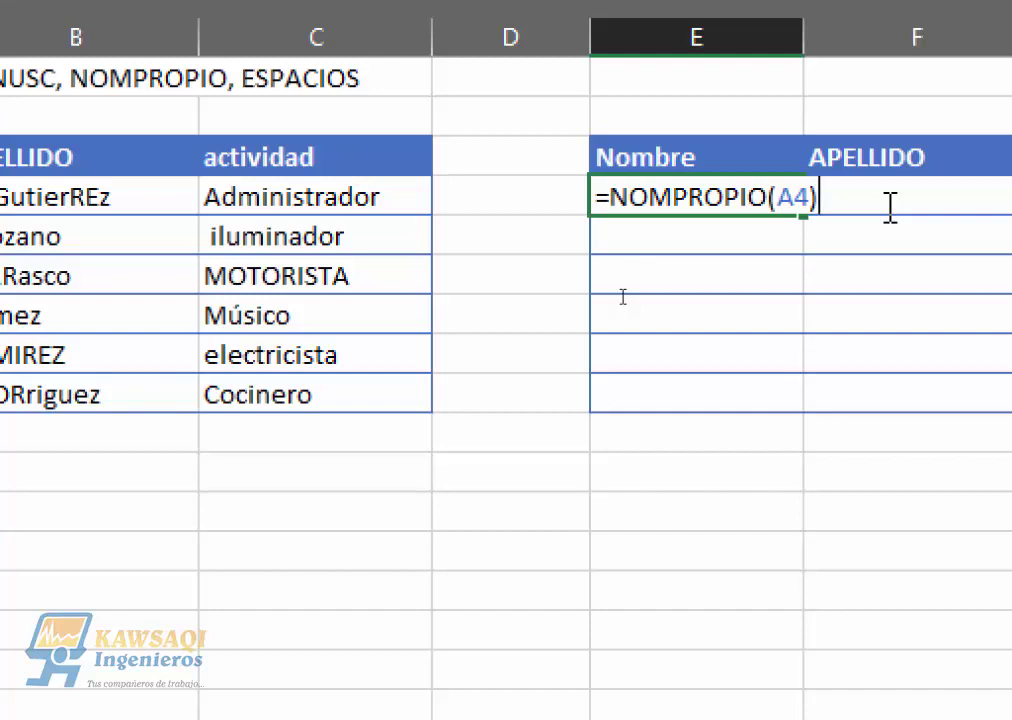
key("Return")
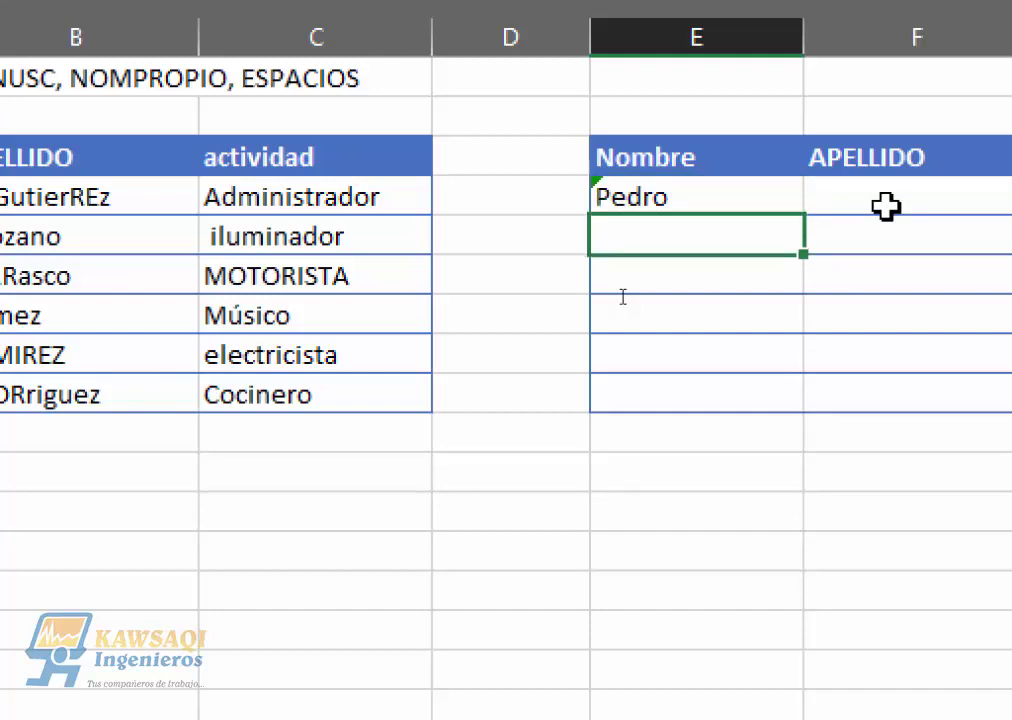
left_click(759, 195)
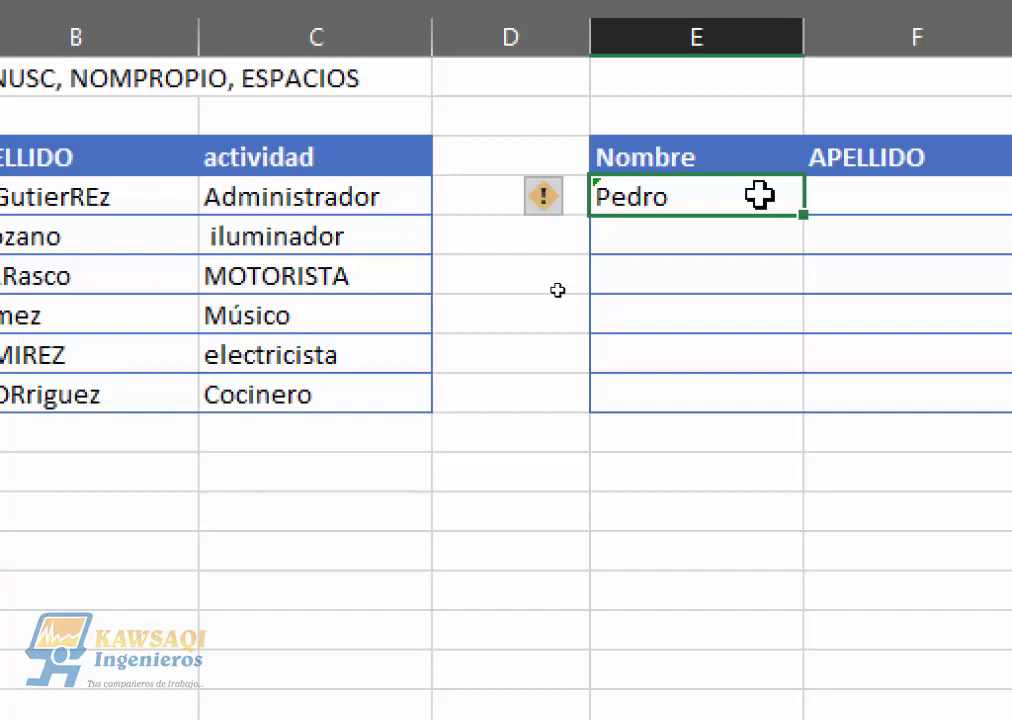
left_click_drag(800, 222, 800, 413)
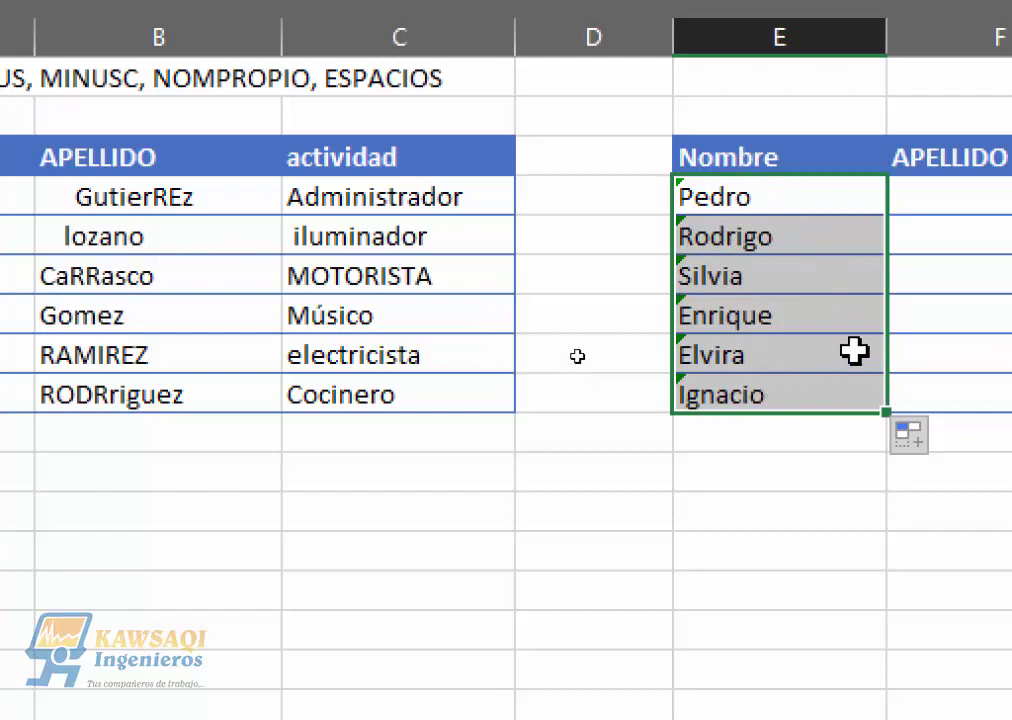
Convert the surnames to proper case in F4 with NOMPROPIO on B4 and fill the formula down to F9.
left_click(982, 195)
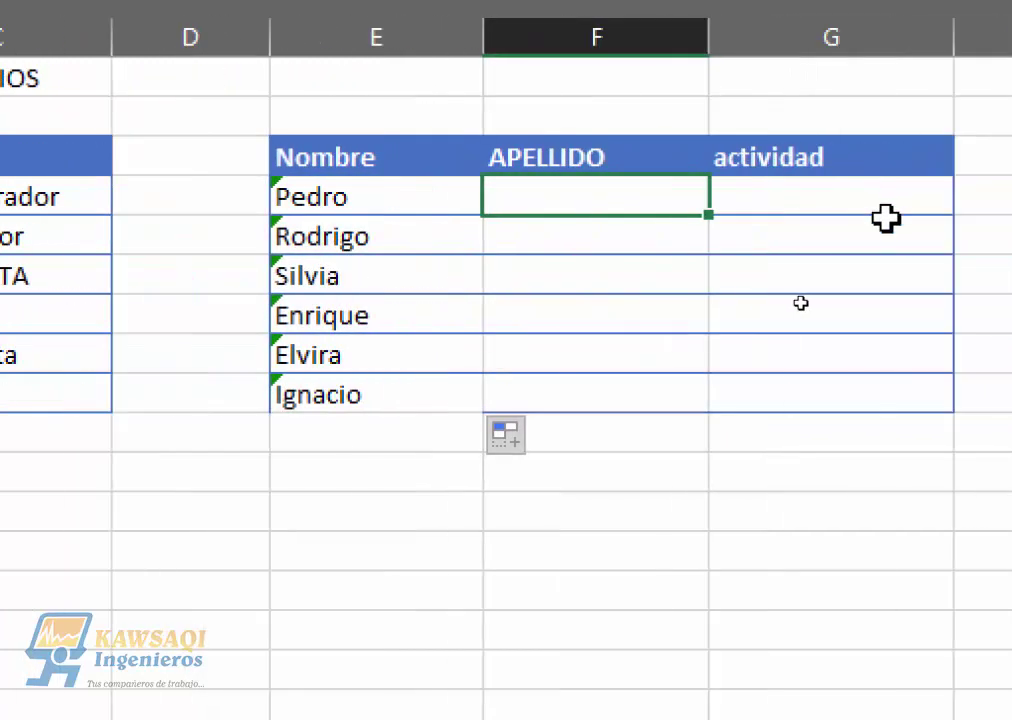
type("=nom")
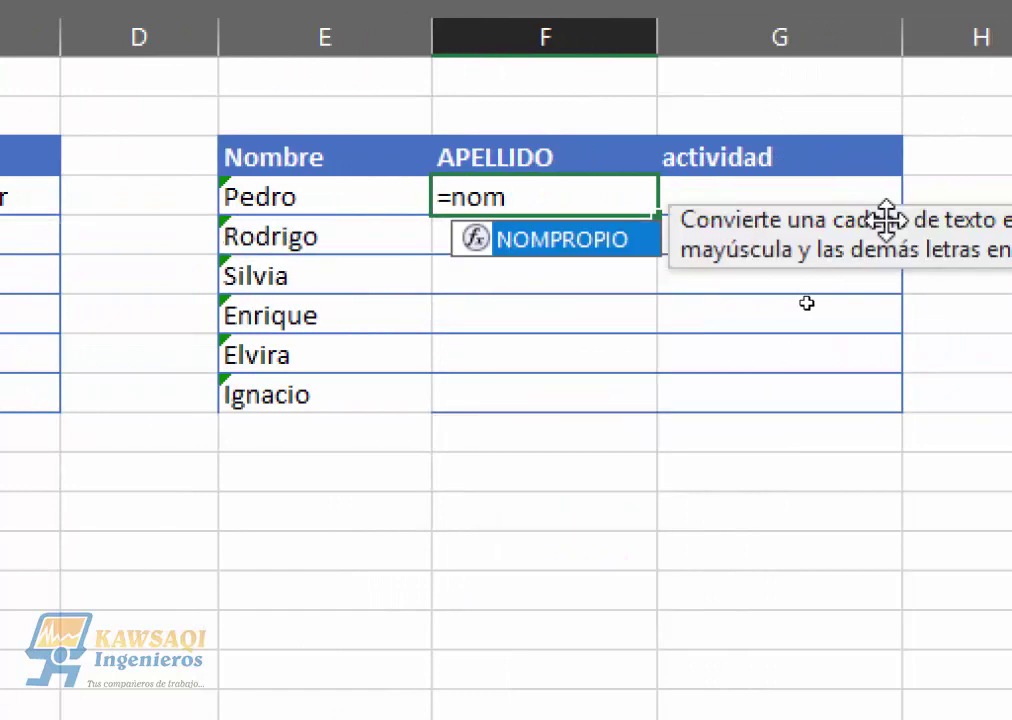
double_click(592, 242)
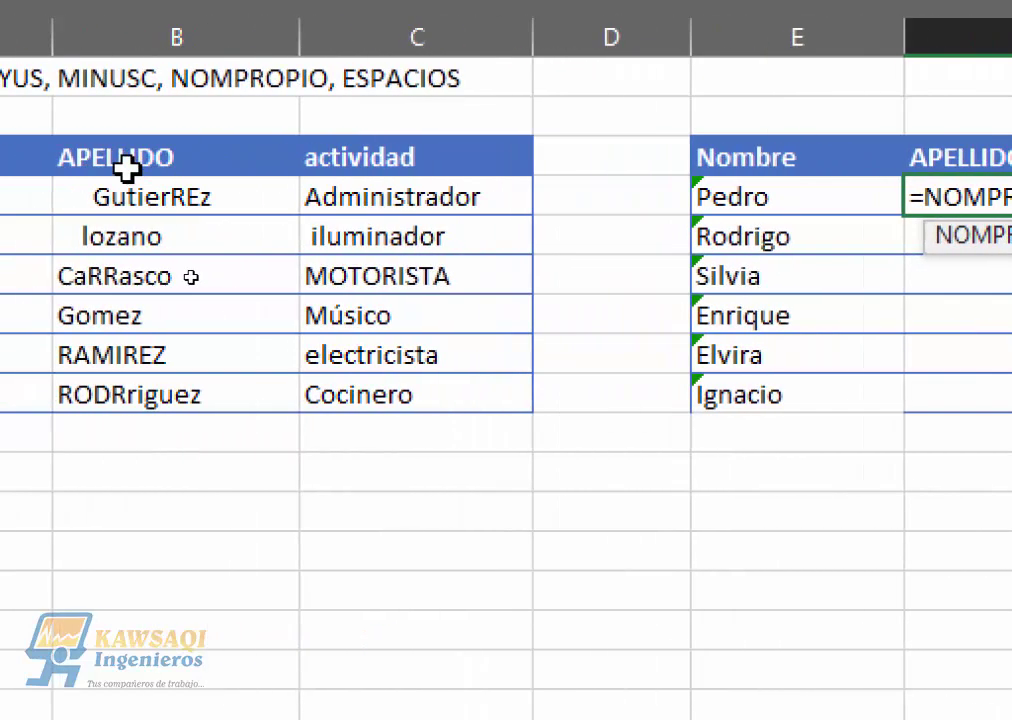
left_click(160, 199)
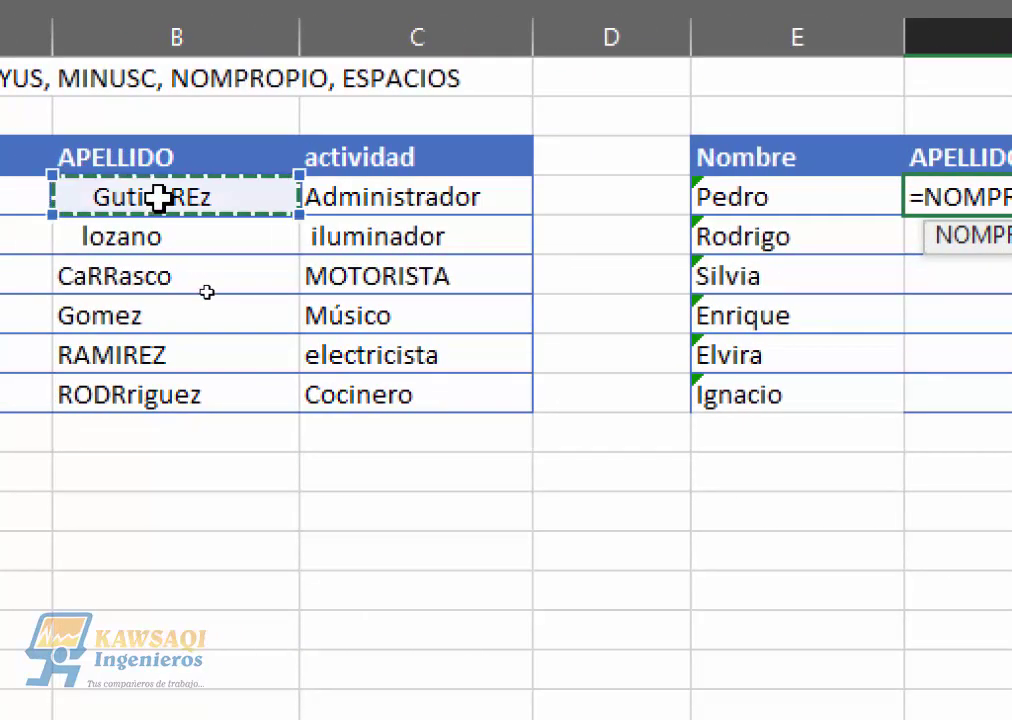
key("Return")
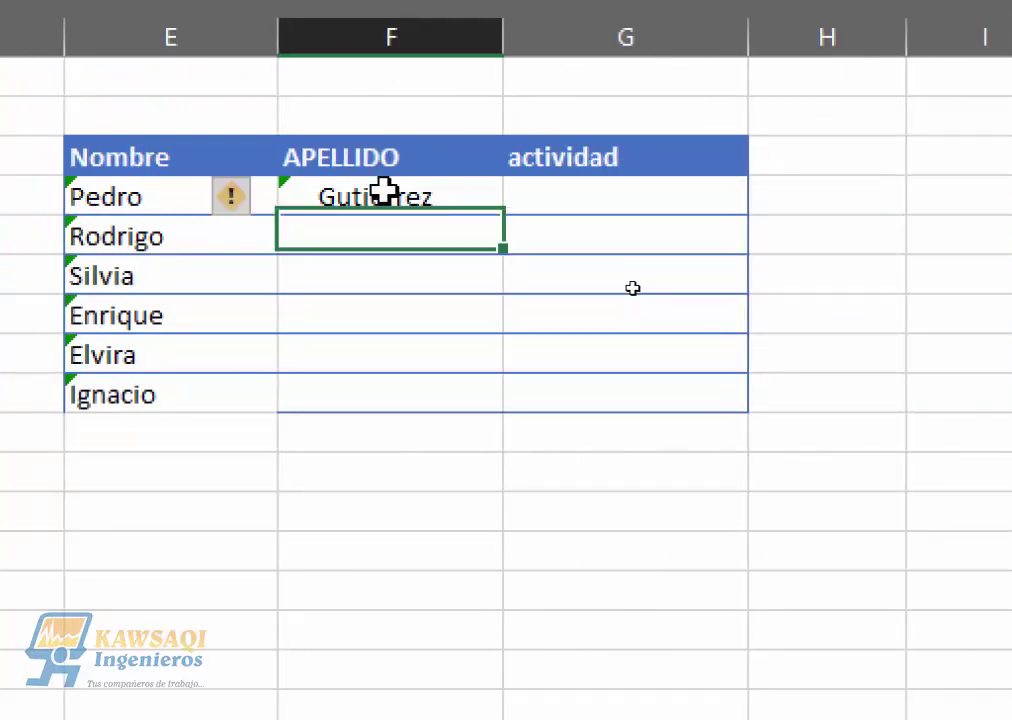
left_click(384, 192)
left_click_drag(501, 221, 479, 422)
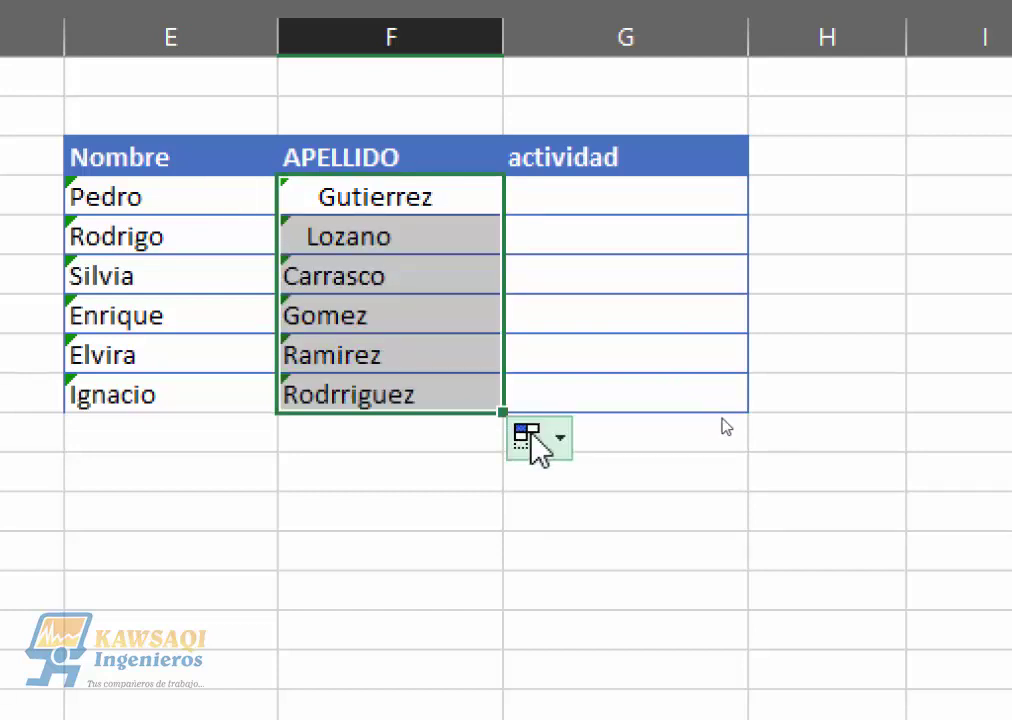
left_click(589, 503)
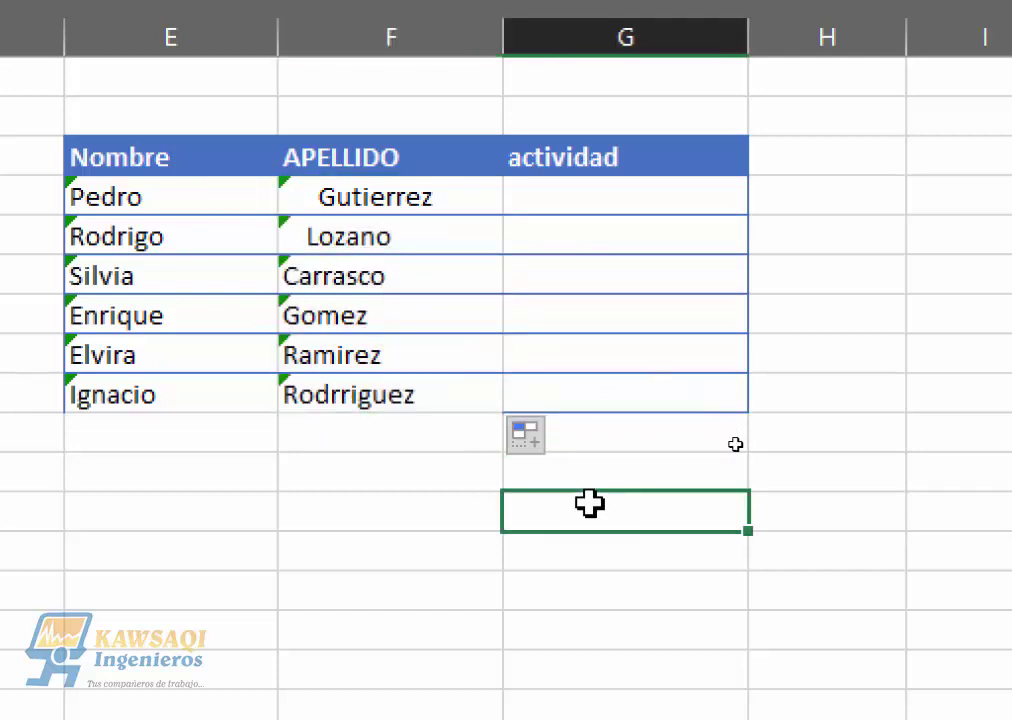
left_click(445, 393)
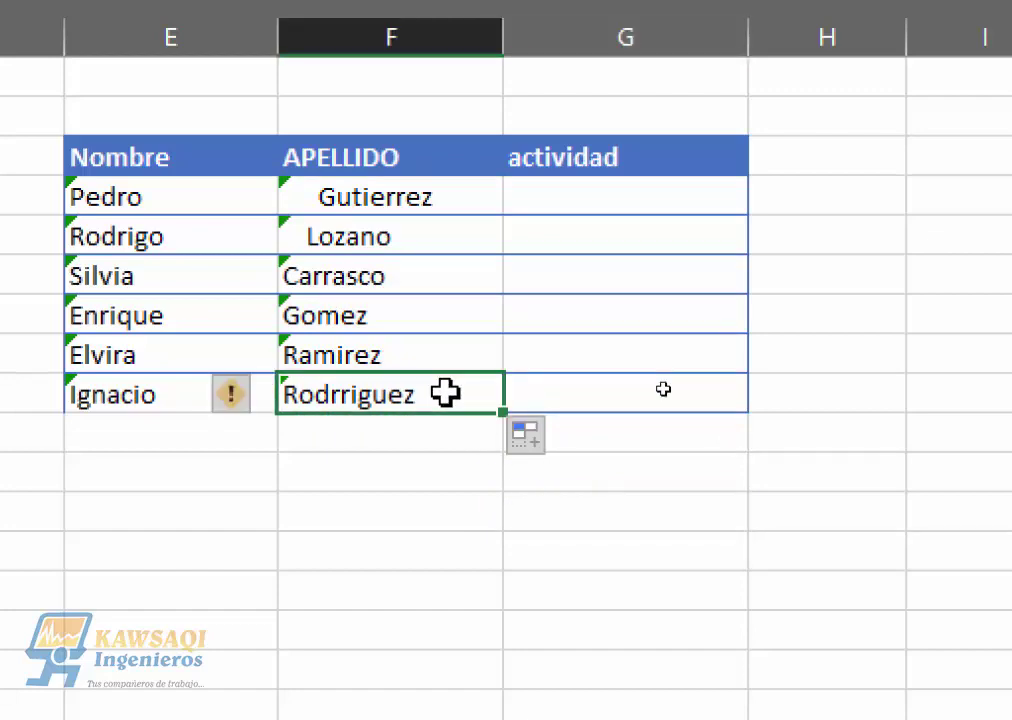
Convert the activity in C4 to lowercase in G4 under actividad with =MINUSC(C4).
left_click(580, 194)
scroll(129, 228, "left", 5)
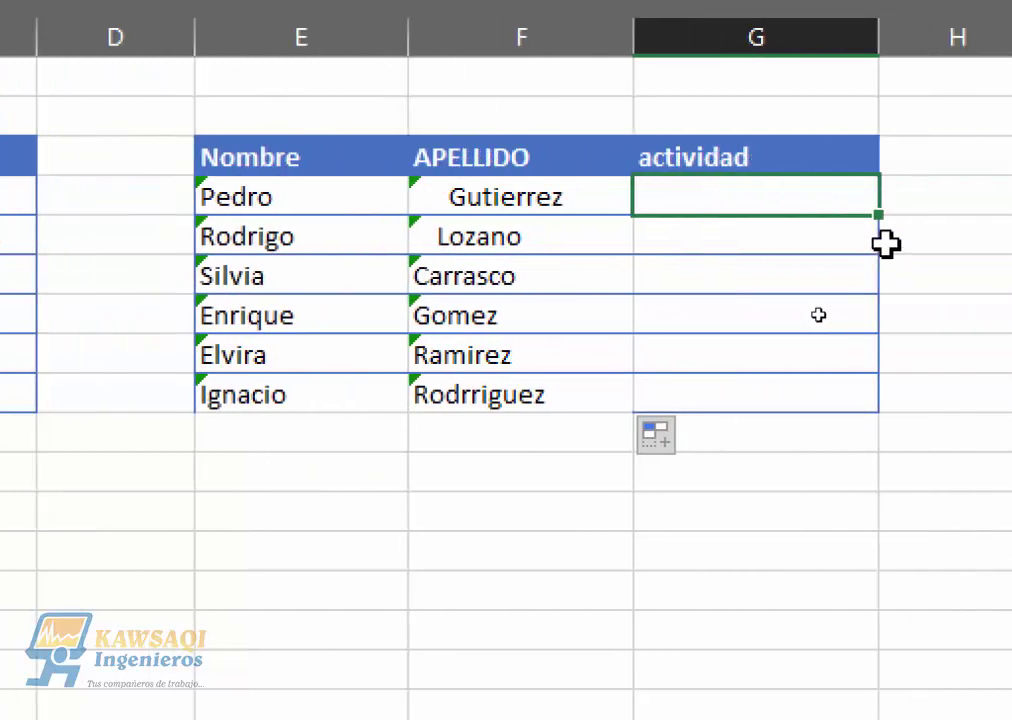
type("=")
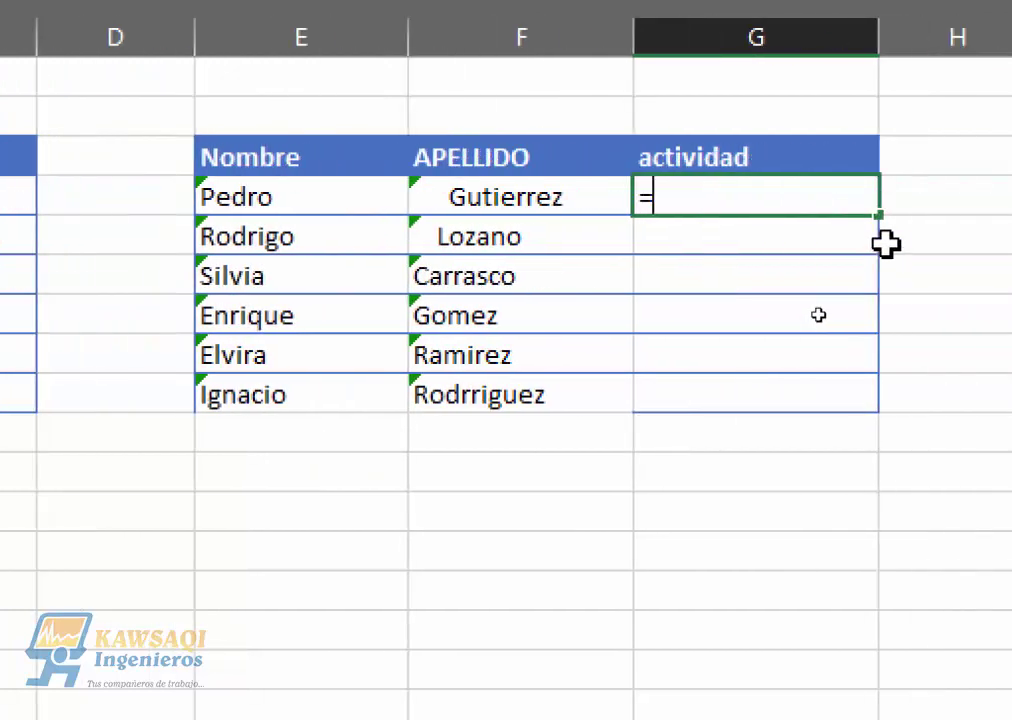
type("min")
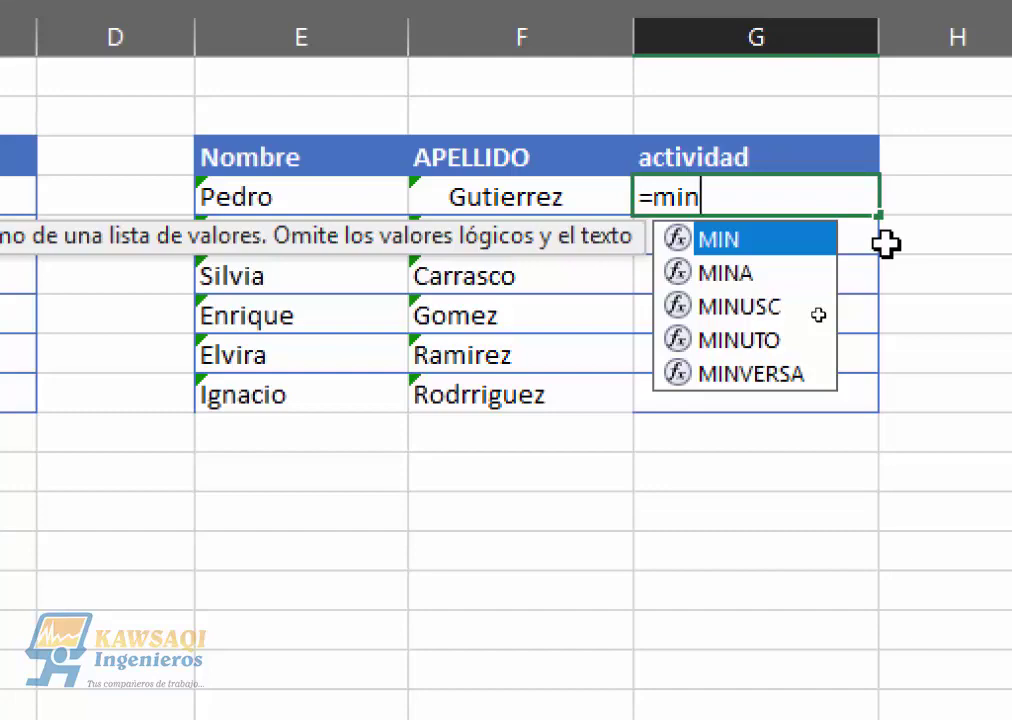
double_click(745, 306)
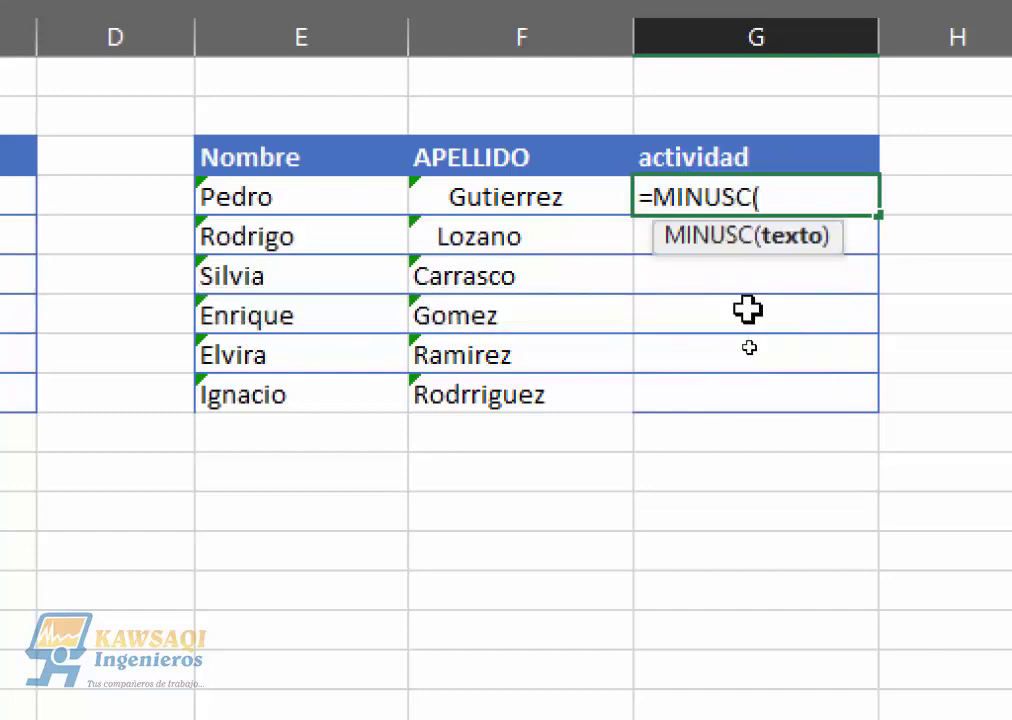
scroll(104, 276, "left", 4)
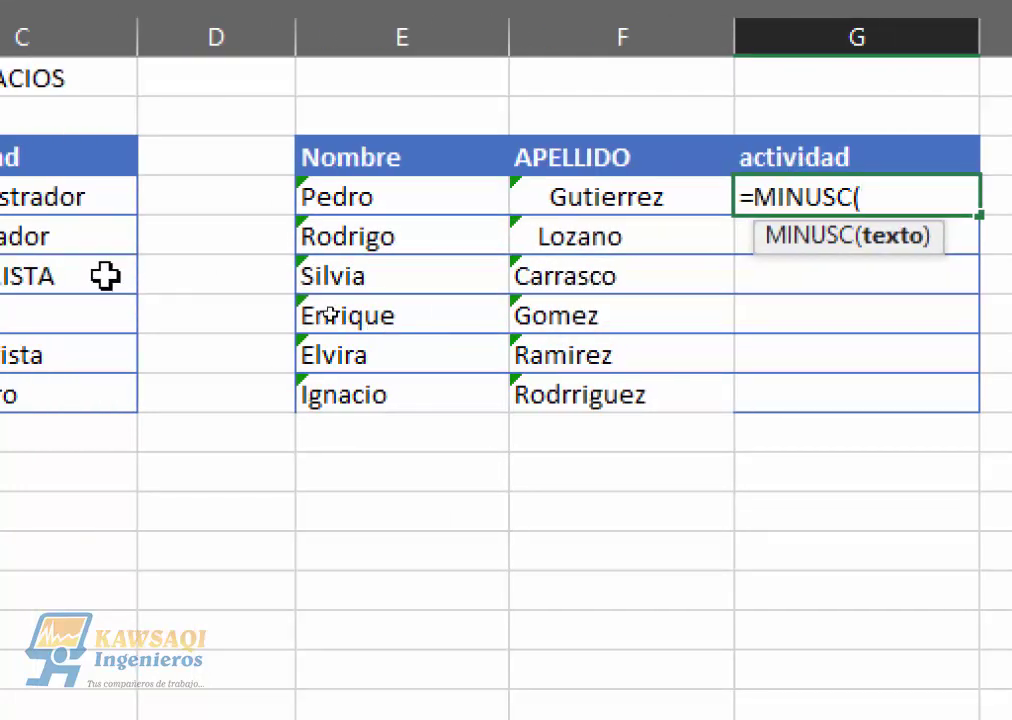
left_click(268, 199)
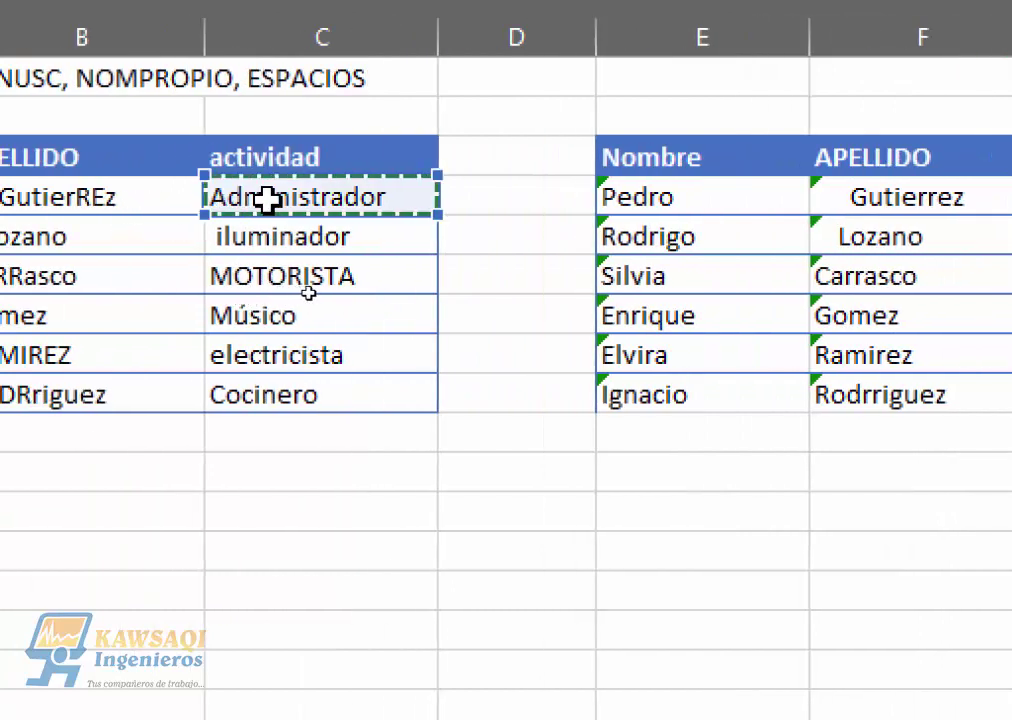
scroll(886, 235, "right", 4)
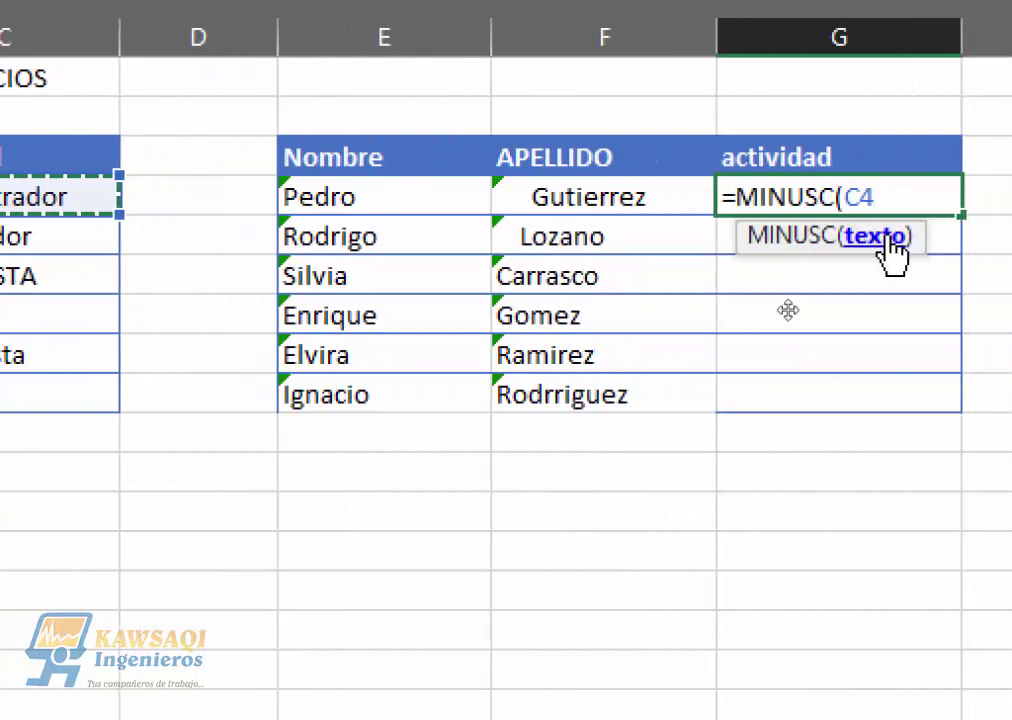
type(")")
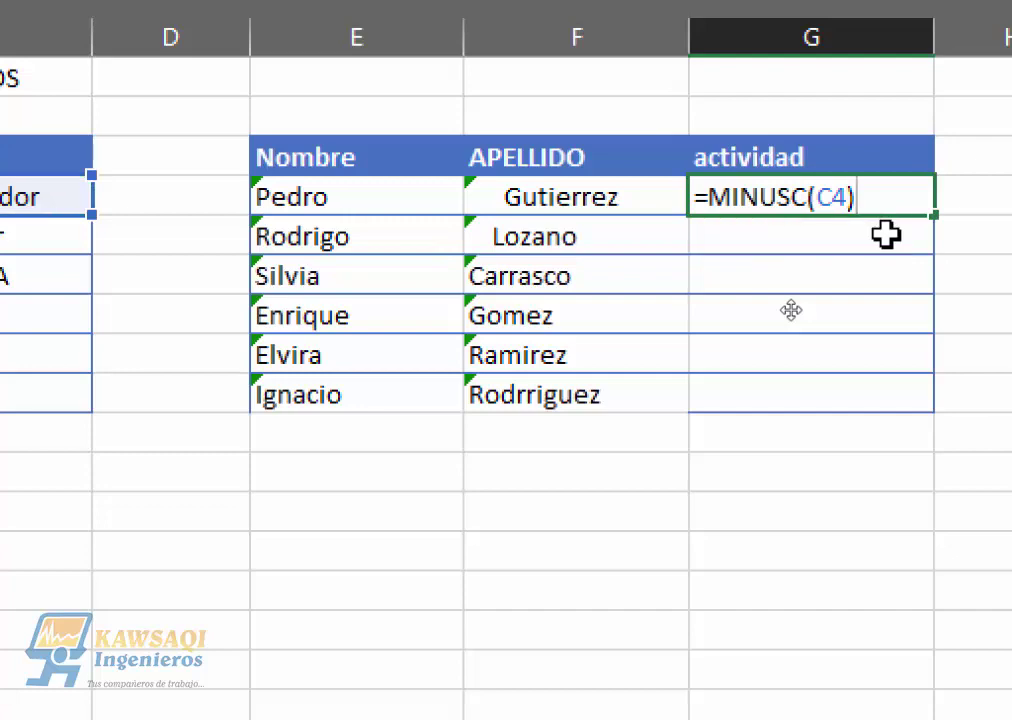
key("Return")
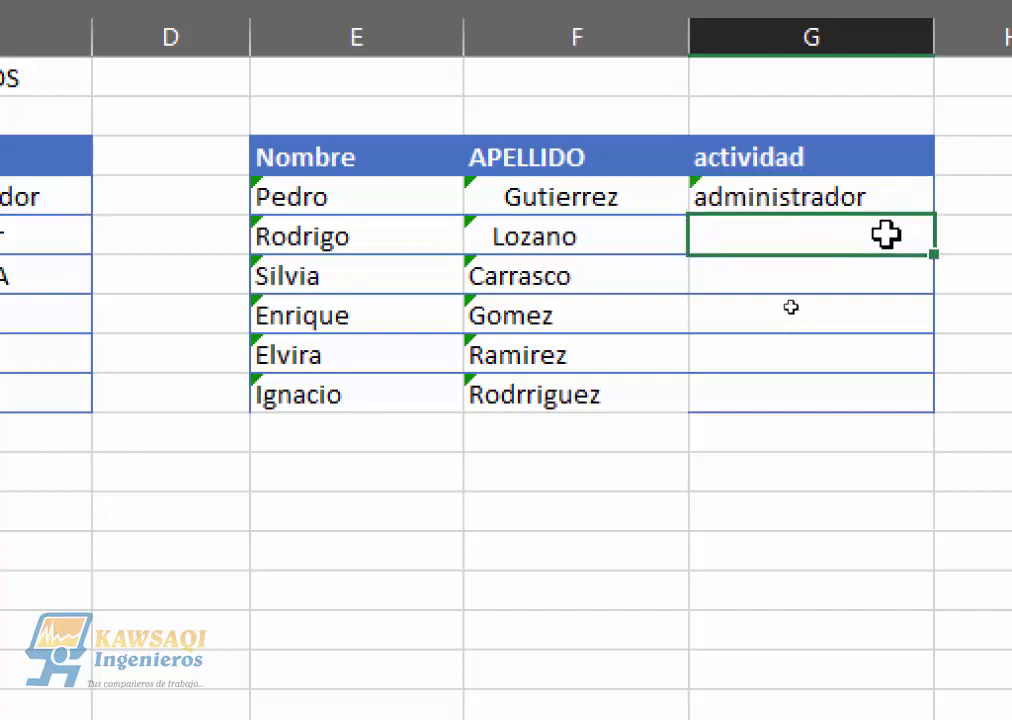
Fill the MINUSC formula from G4 down to G9.
left_click(878, 196)
scroll(886, 233, "right", 1)
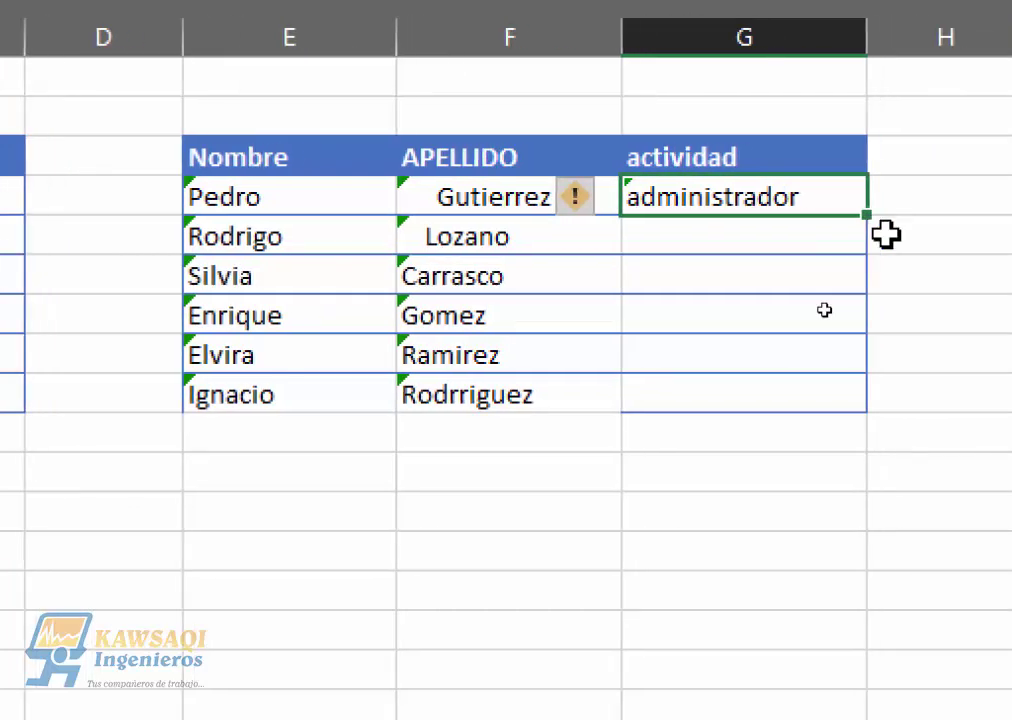
left_click_drag(871, 219, 855, 418)
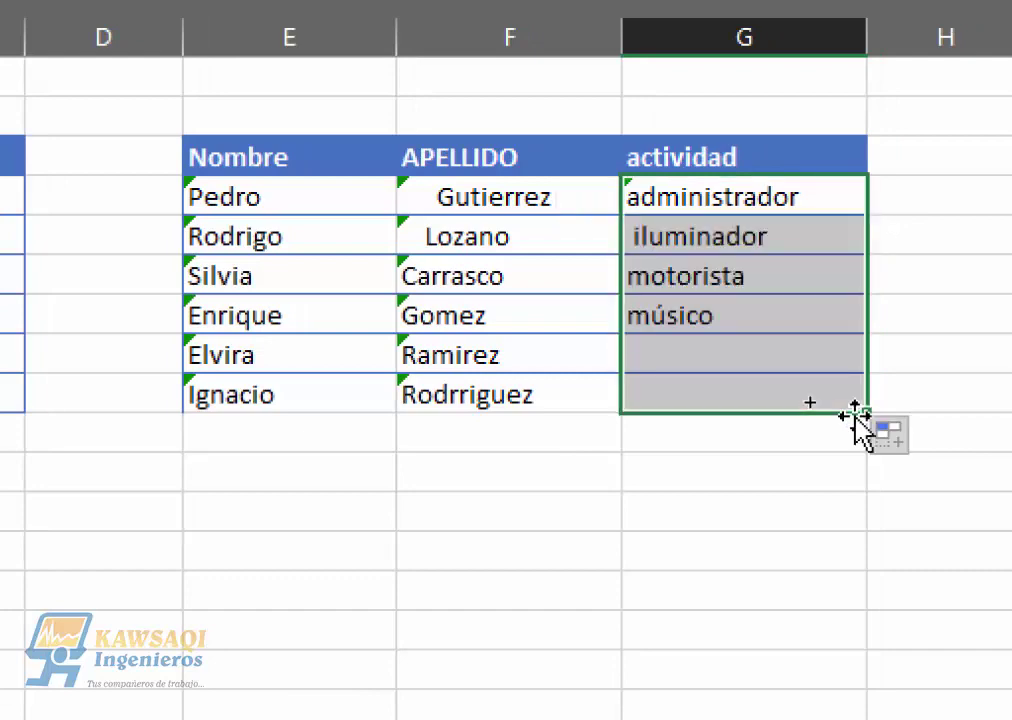
left_click(776, 461)
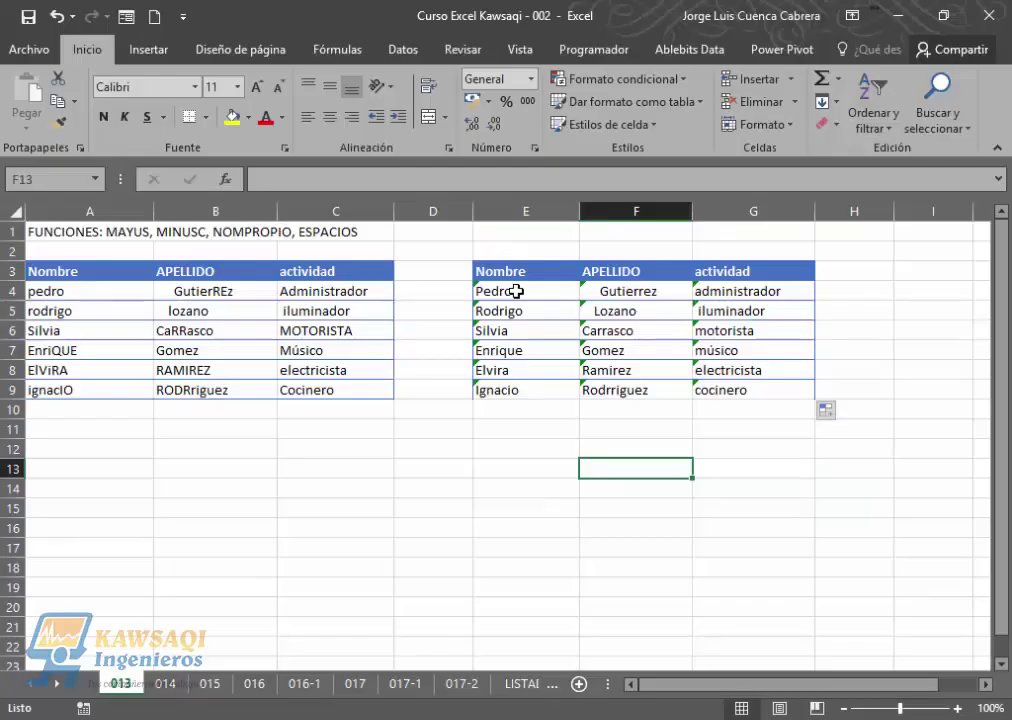
Try to sort the converted data in E4:G9 by APELLIDO from A to Z with a custom sort.
left_click_drag(270, 196, 394, 372)
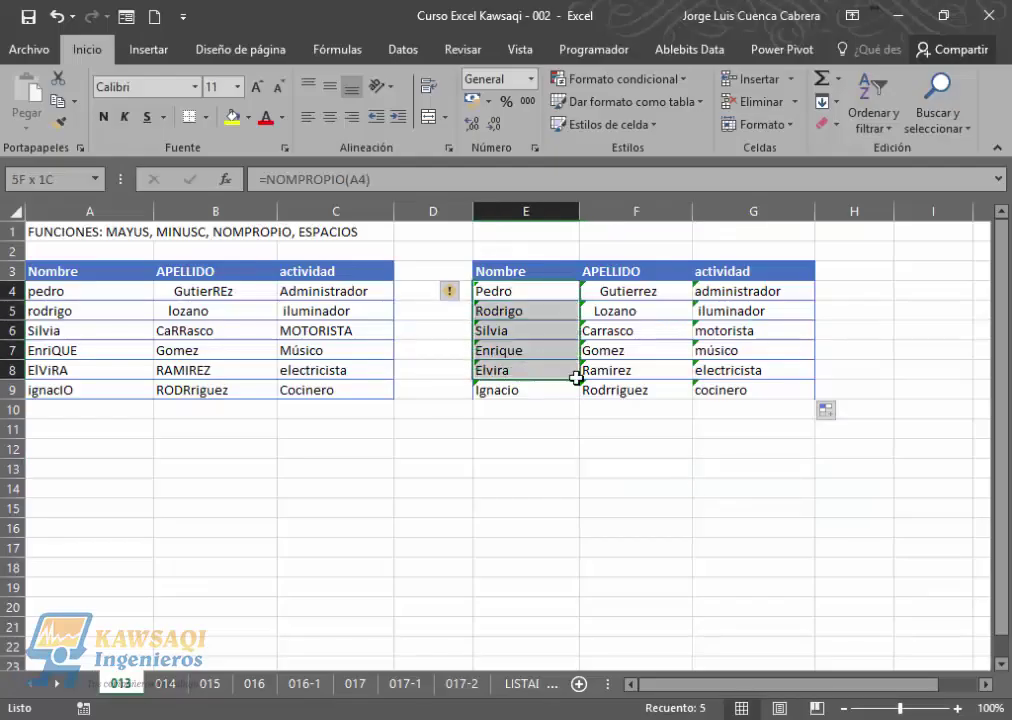
left_click_drag(577, 378, 714, 387)
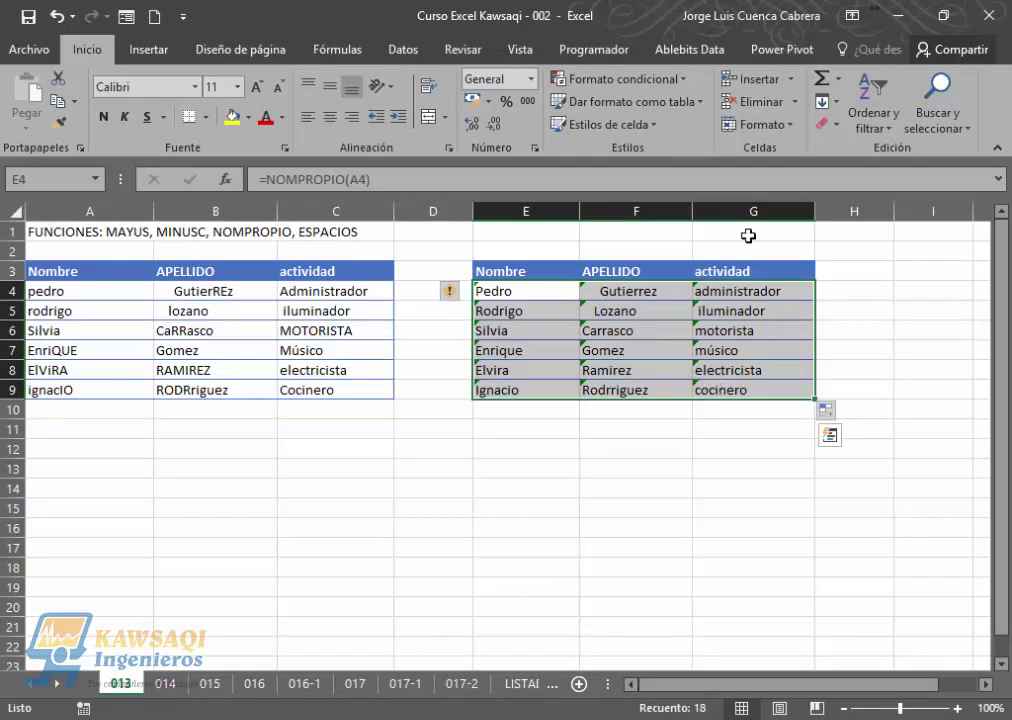
left_click(871, 118)
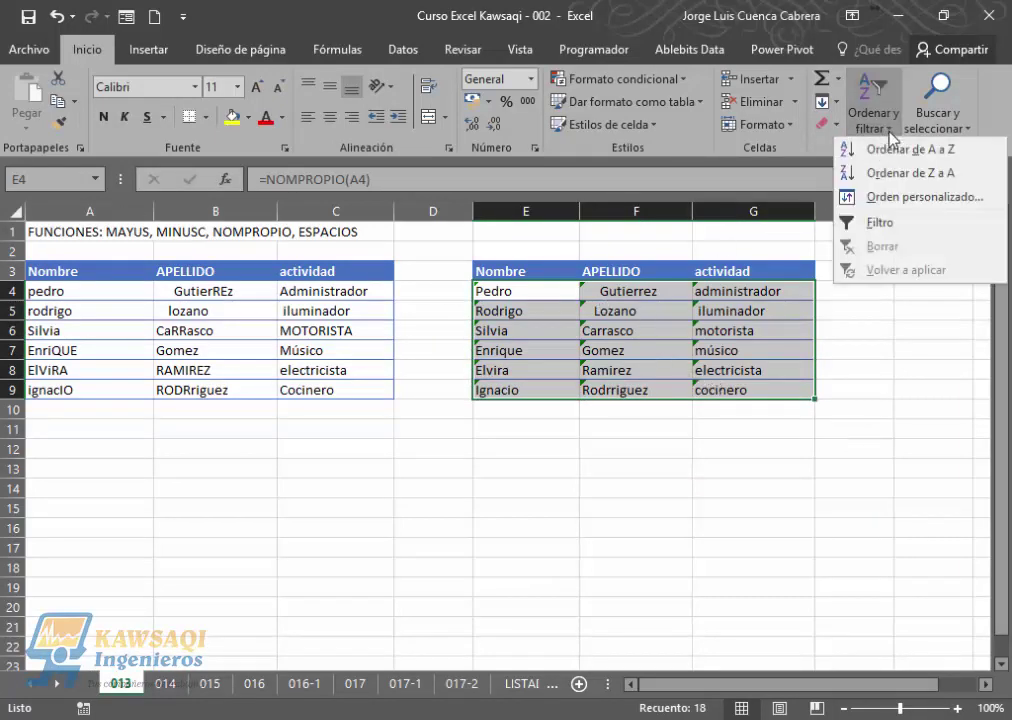
left_click(908, 199)
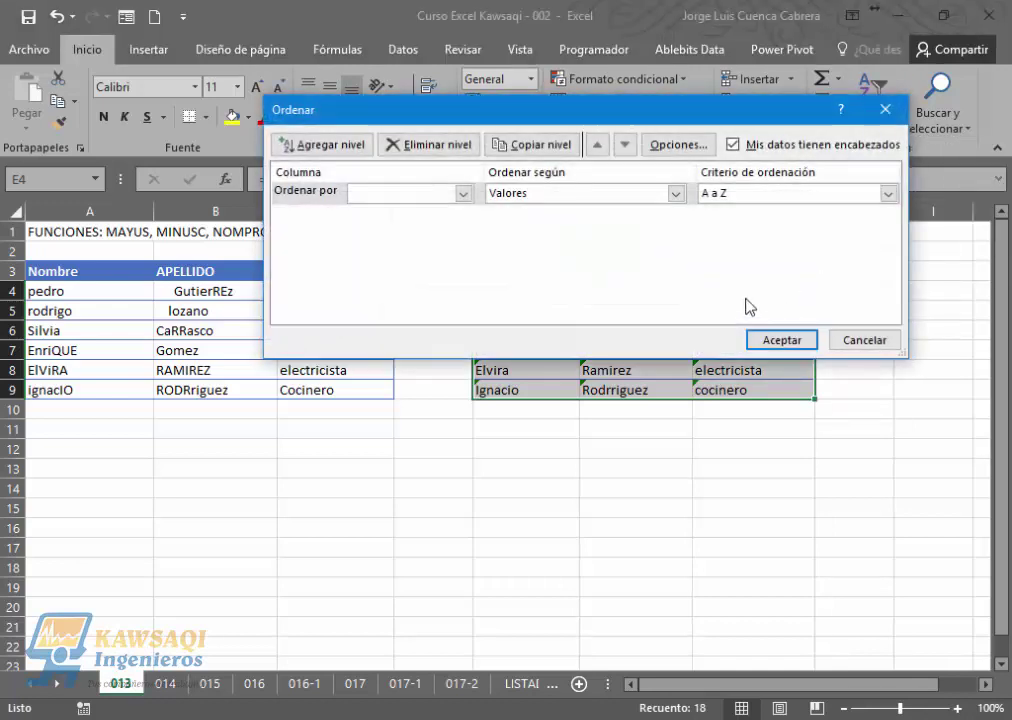
left_click(464, 195)
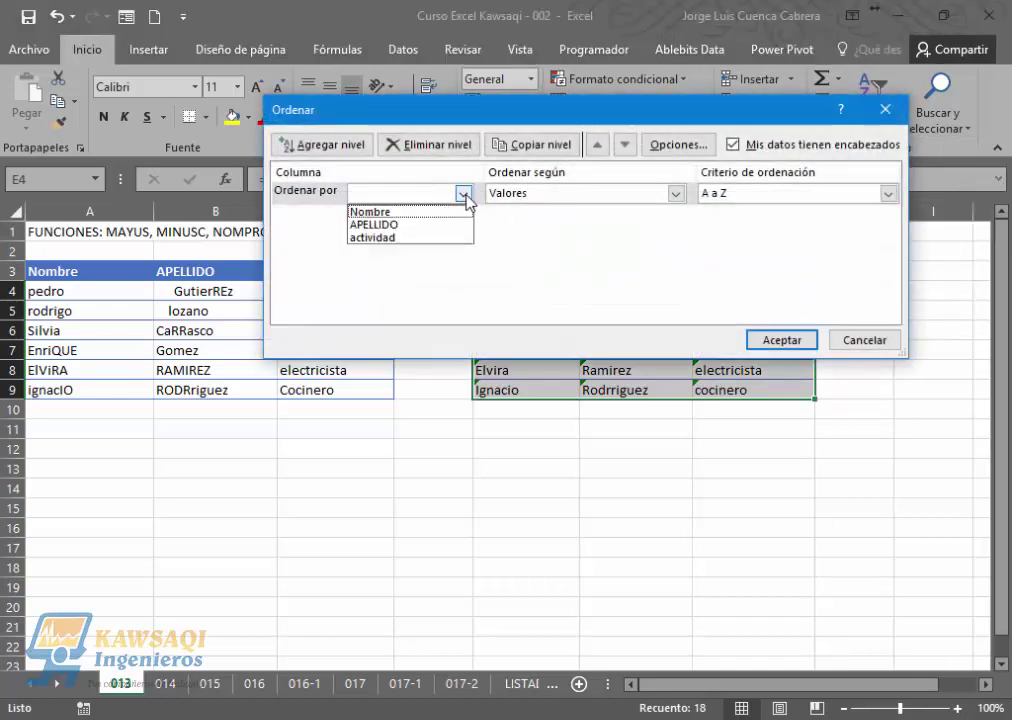
left_click(431, 224)
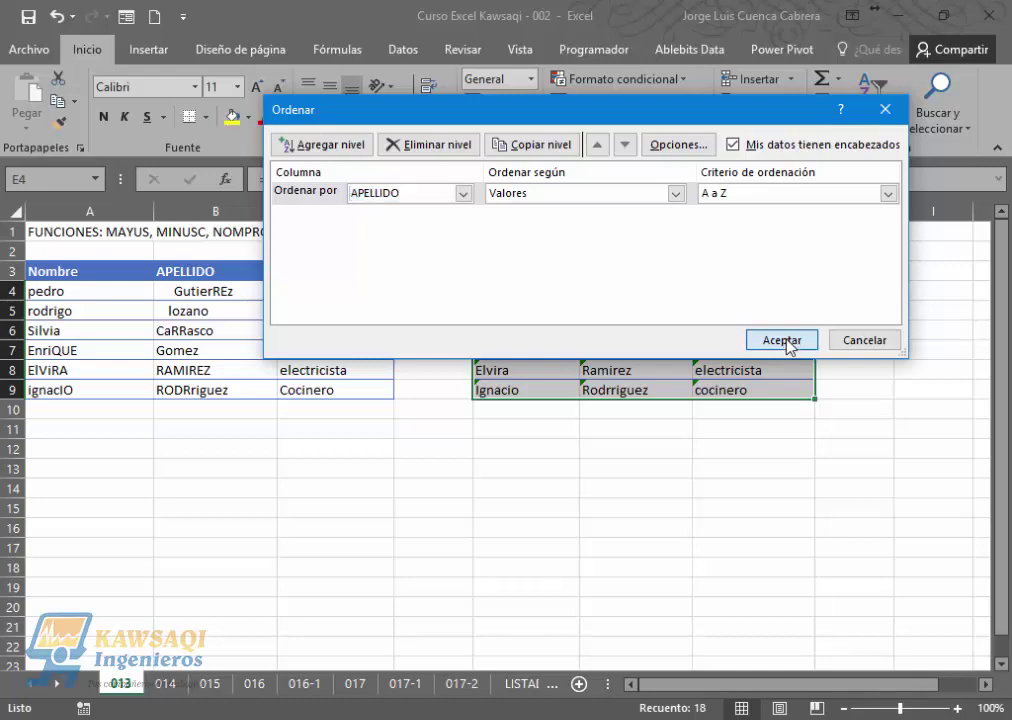
left_click(781, 340)
left_click(652, 392)
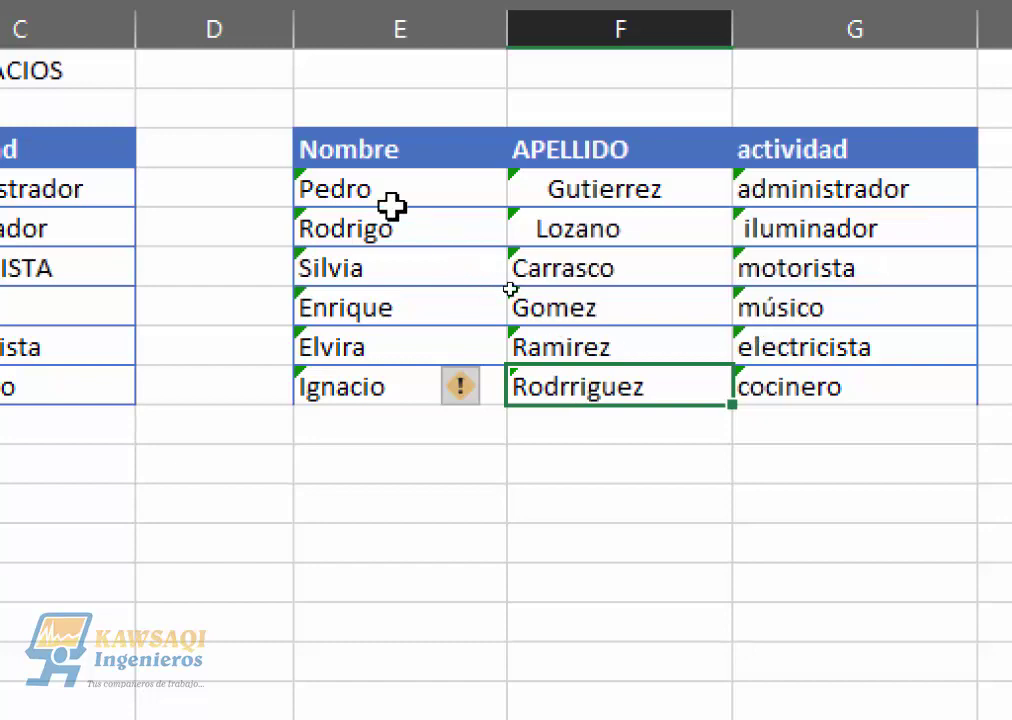
Copy the converted table E3:G9 to E12 and clear the copied data under the headers in E13:G18.
left_click_drag(361, 156, 829, 390)
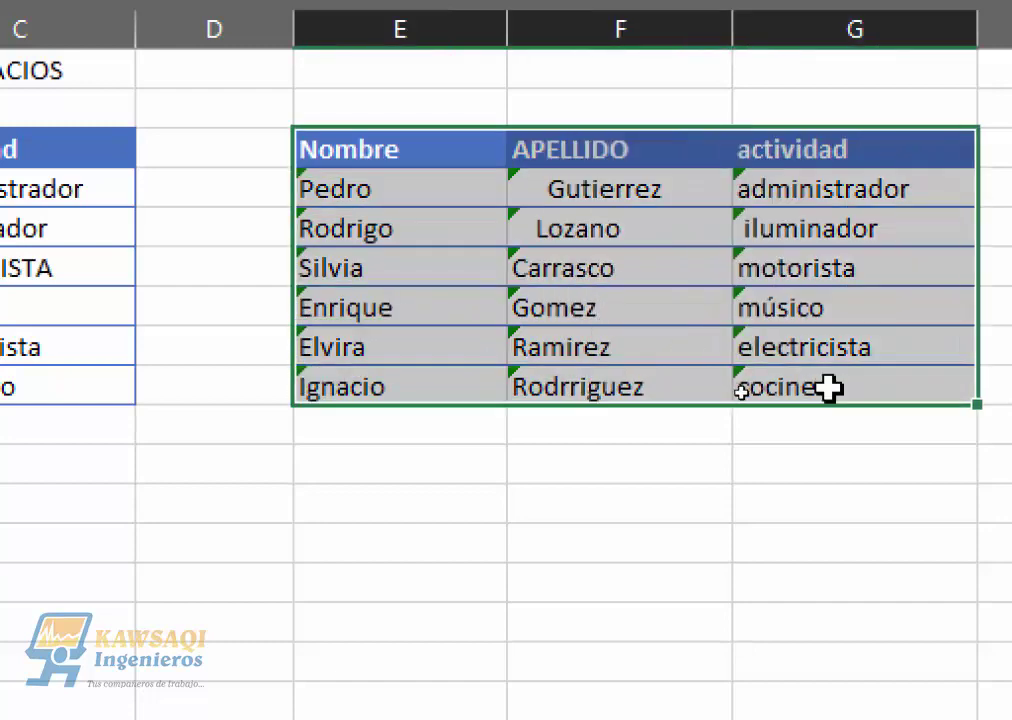
key("ctrl+c")
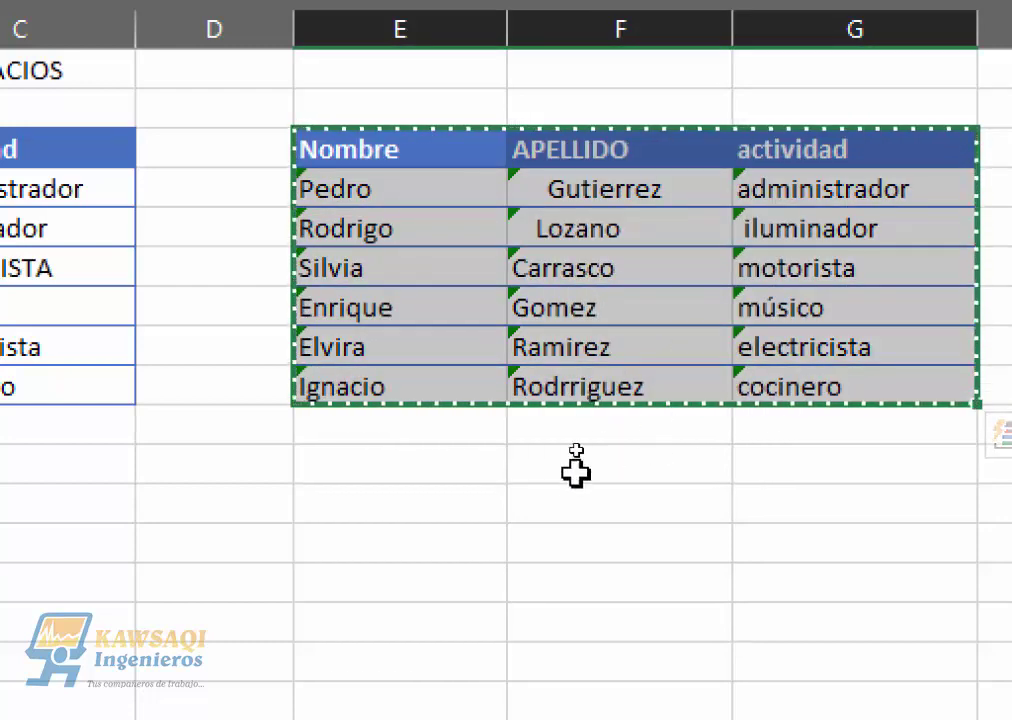
left_click(350, 508)
key("ctrl+v")
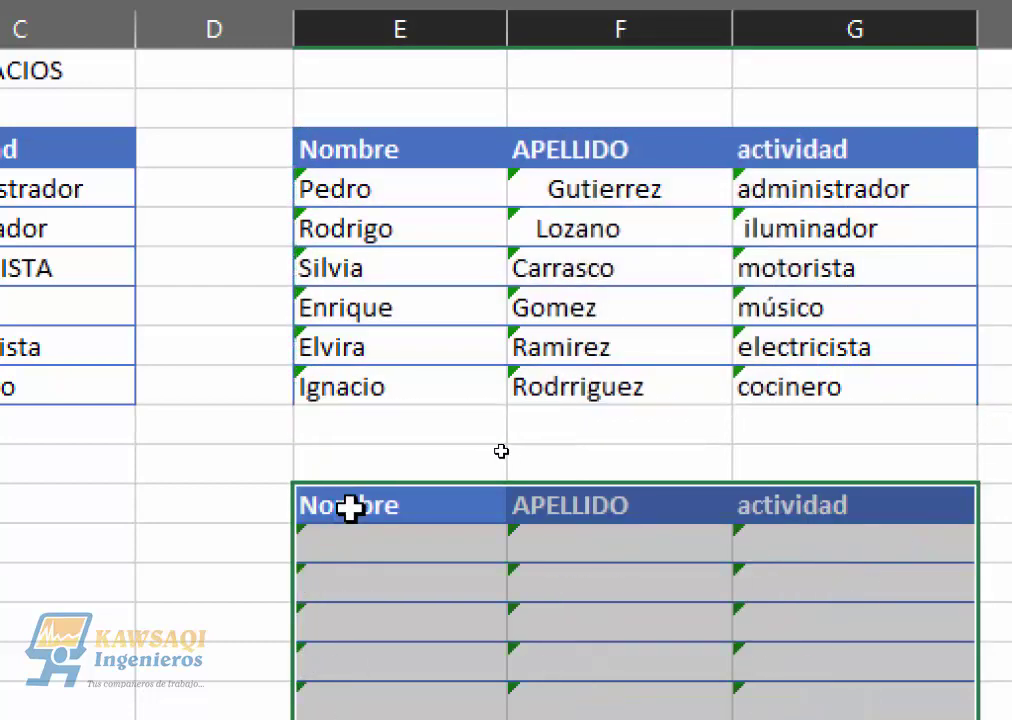
scroll(361, 553, "down", 1)
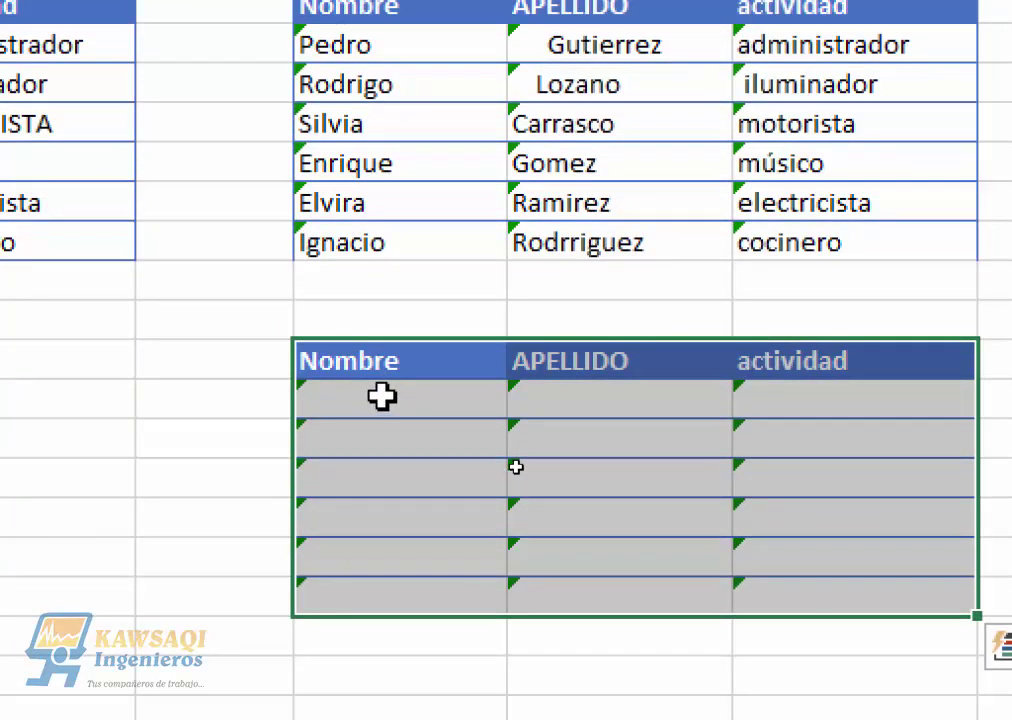
left_click_drag(382, 395, 860, 578)
key("Delete")
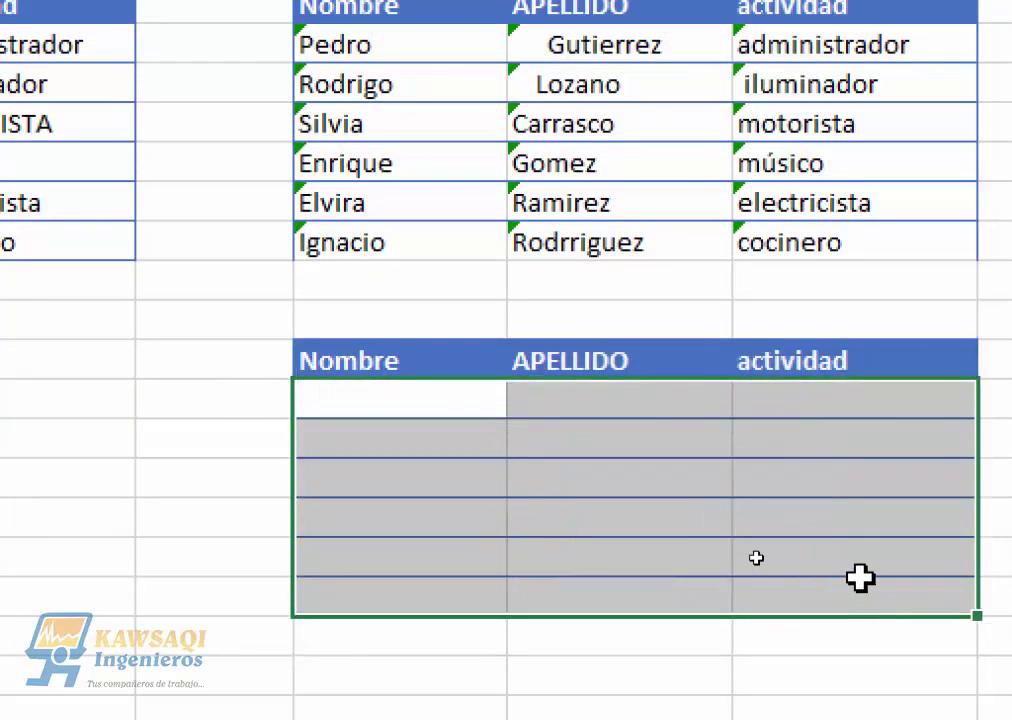
left_click(558, 305)
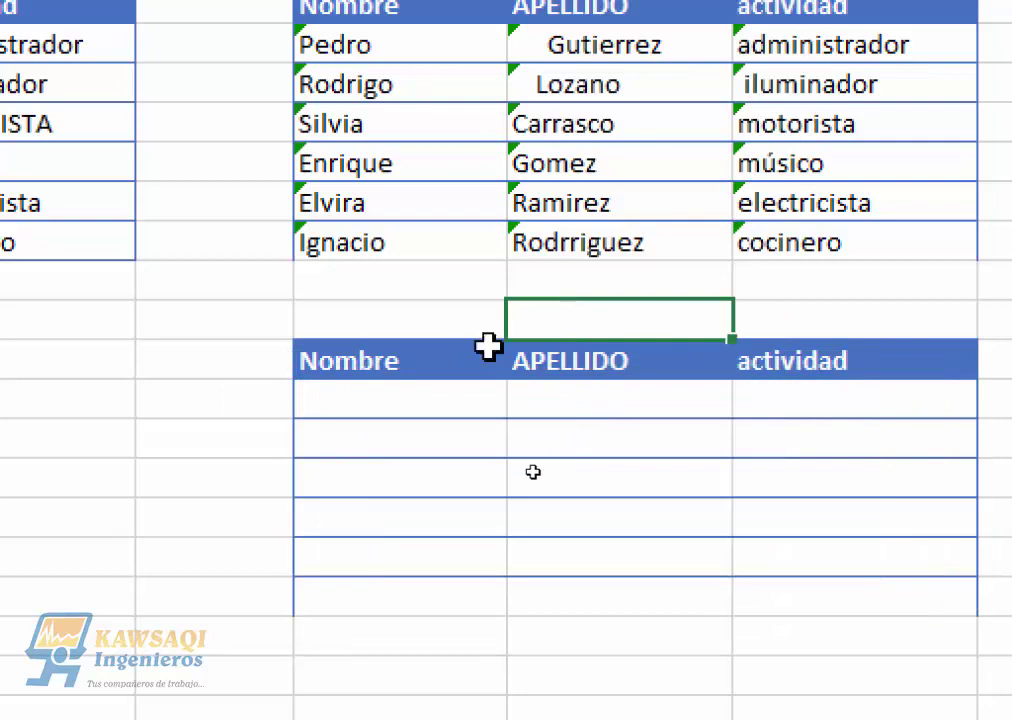
scroll(355, 284, "up", 1)
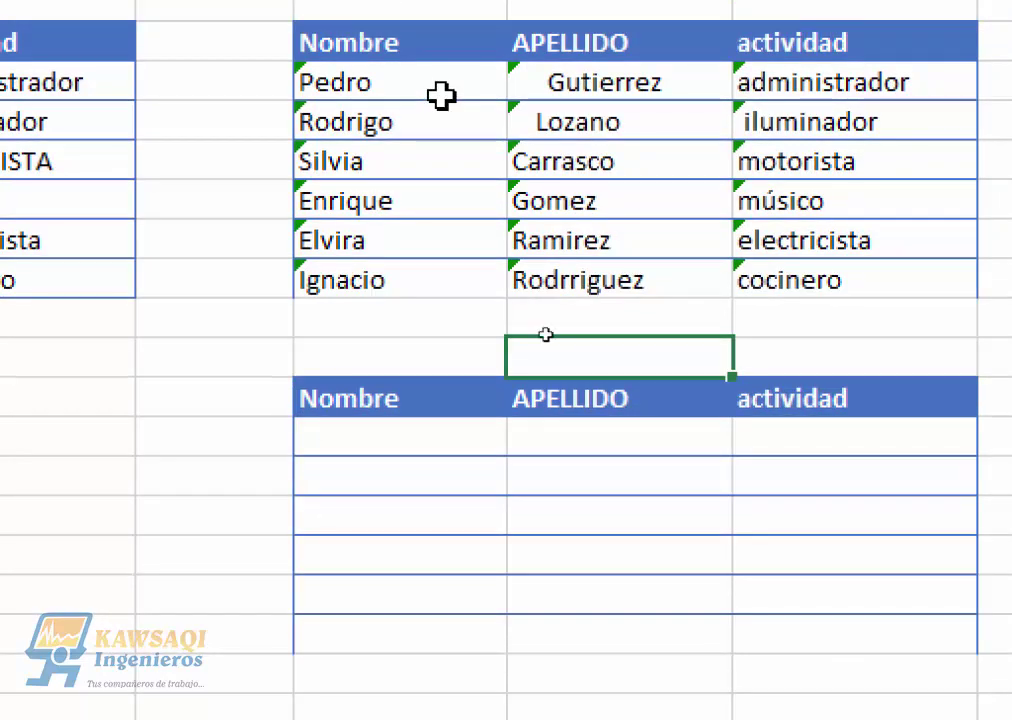
Remove extra spaces with =ESPACIOS(E4) in E13 and fill the formula across to column G and down to row 18.
left_click(417, 433)
scroll(420, 330, "up", 1)
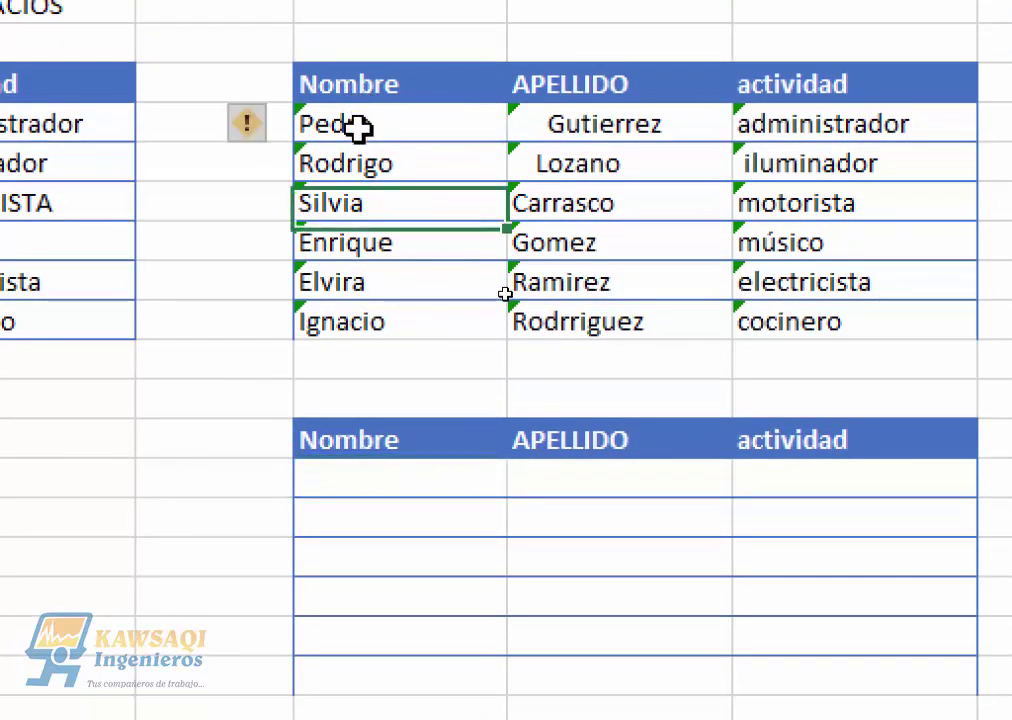
left_click_drag(357, 129, 883, 309)
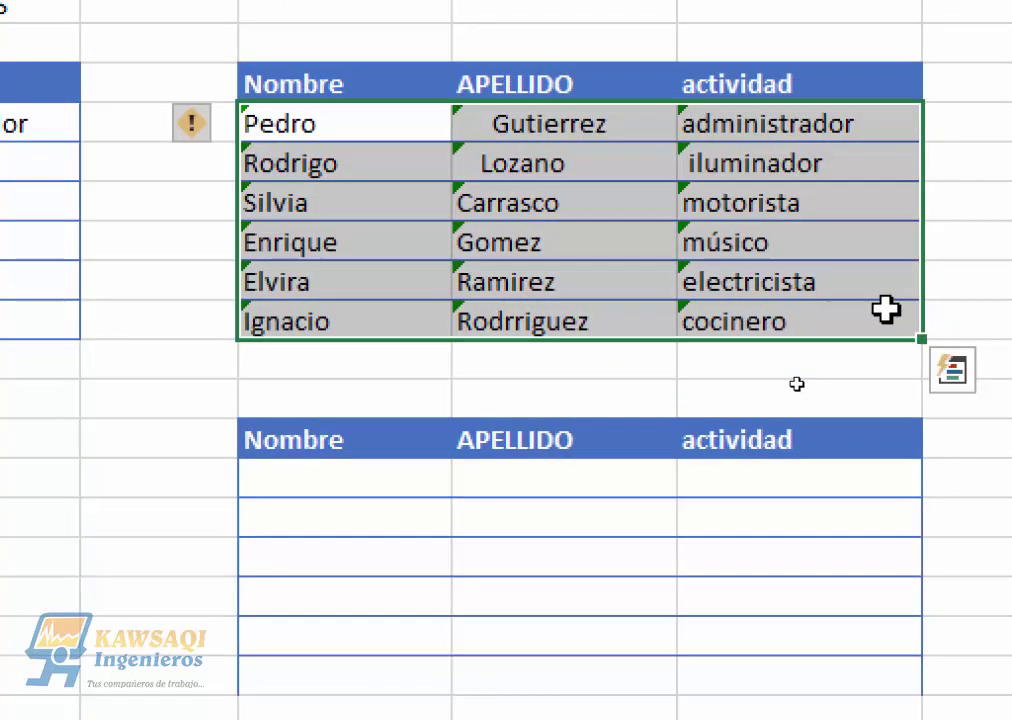
left_click(306, 480)
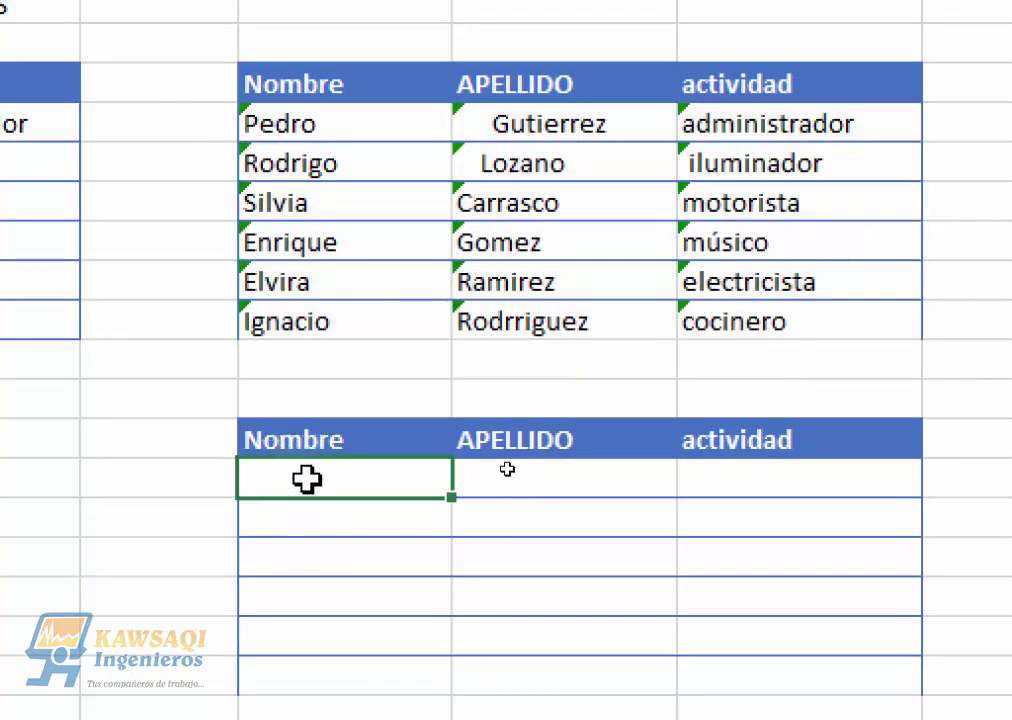
type("=es")
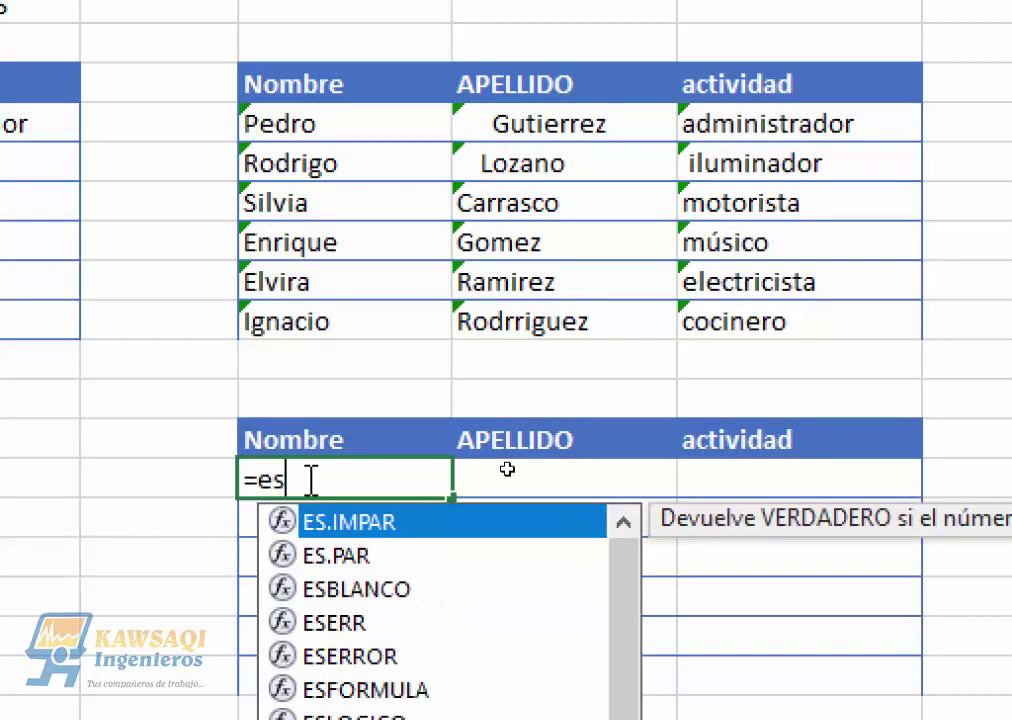
type("pa")
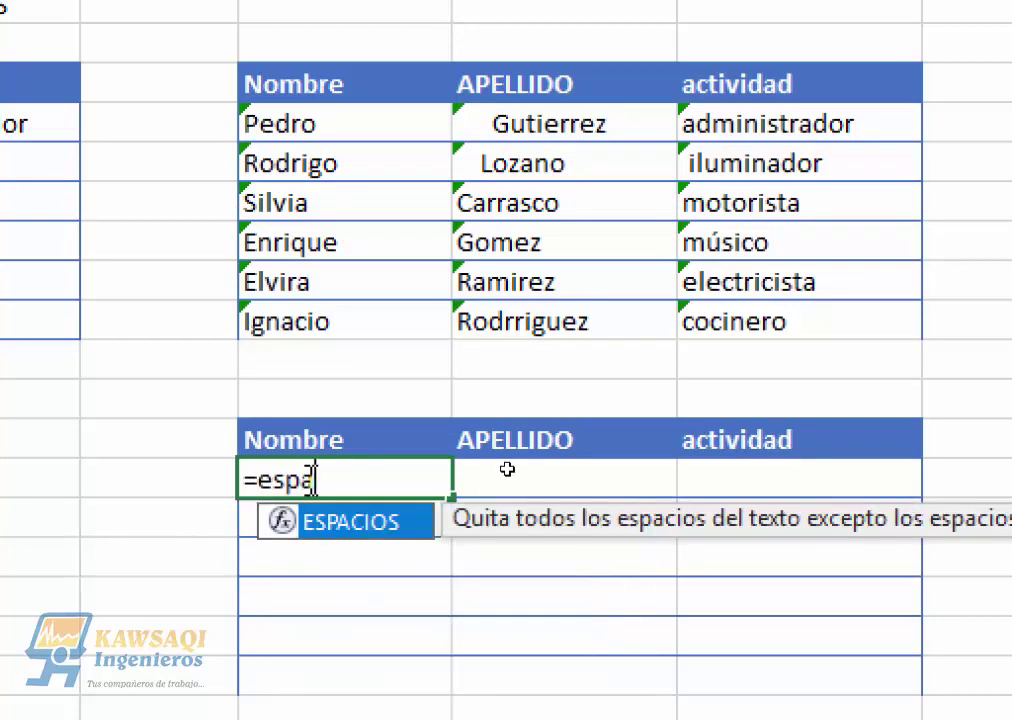
double_click(346, 528)
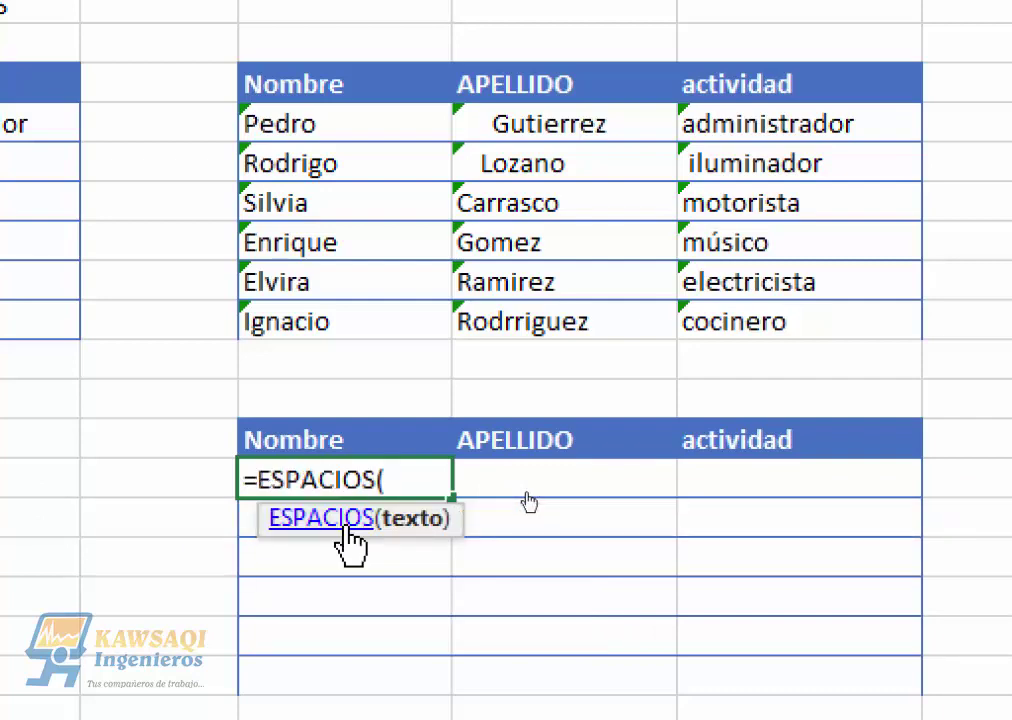
left_click(327, 123)
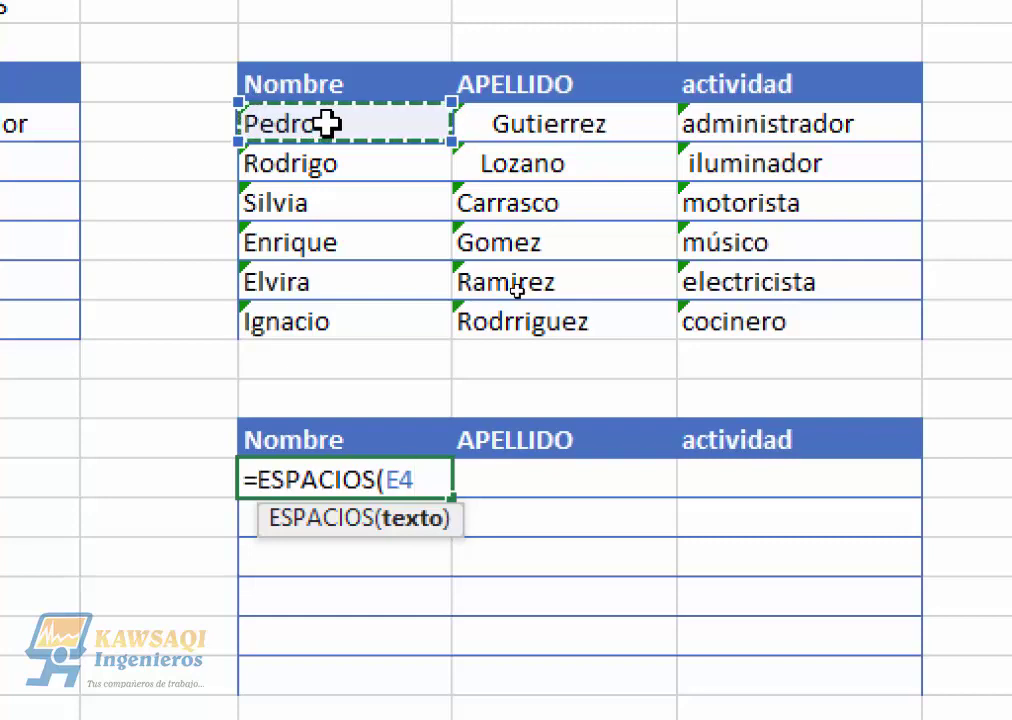
key("Return")
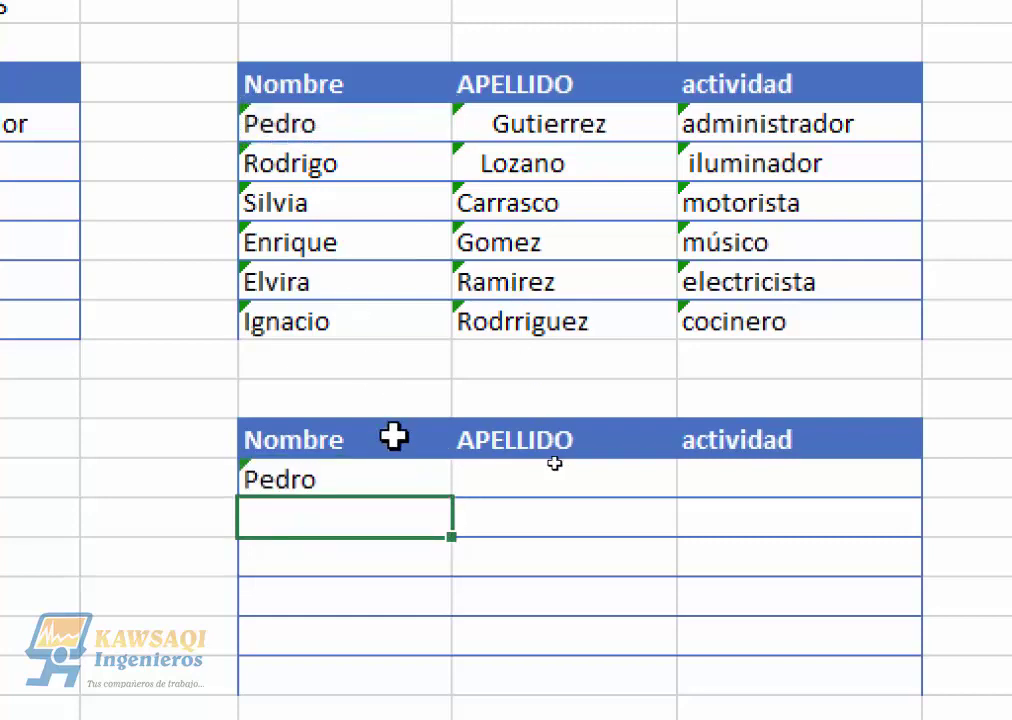
left_click(409, 479)
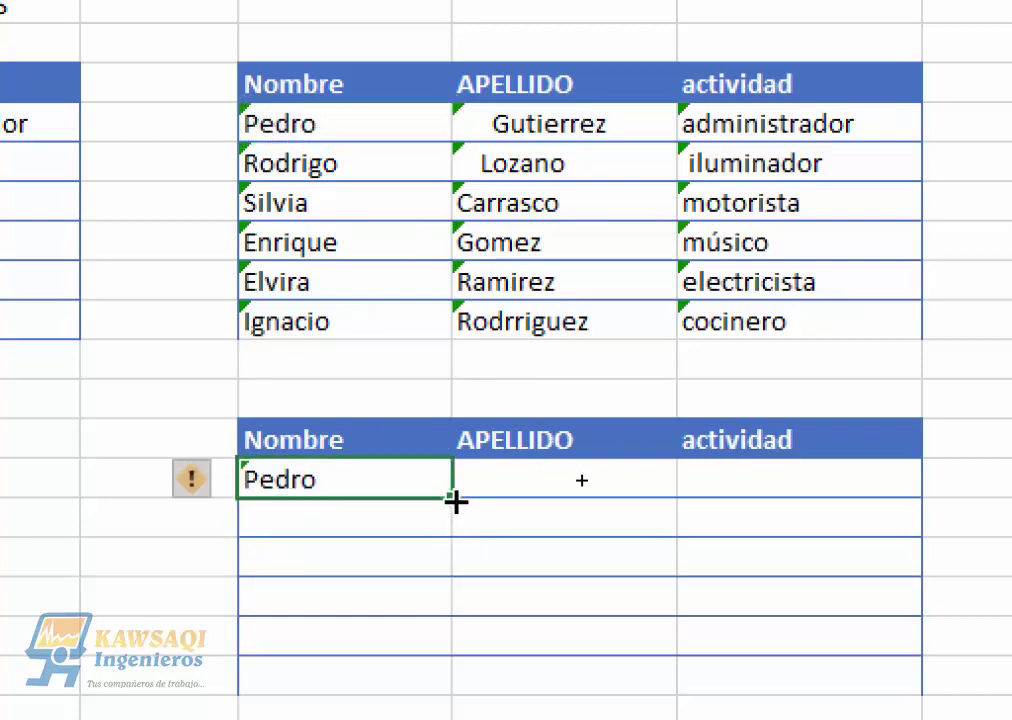
left_click_drag(453, 497, 866, 664)
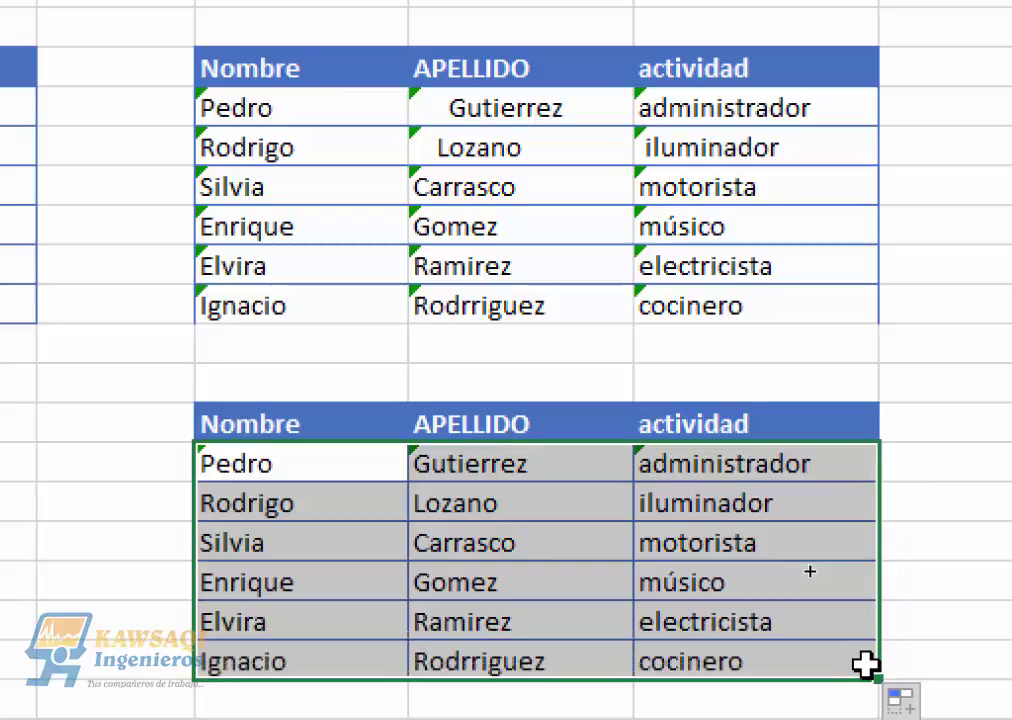
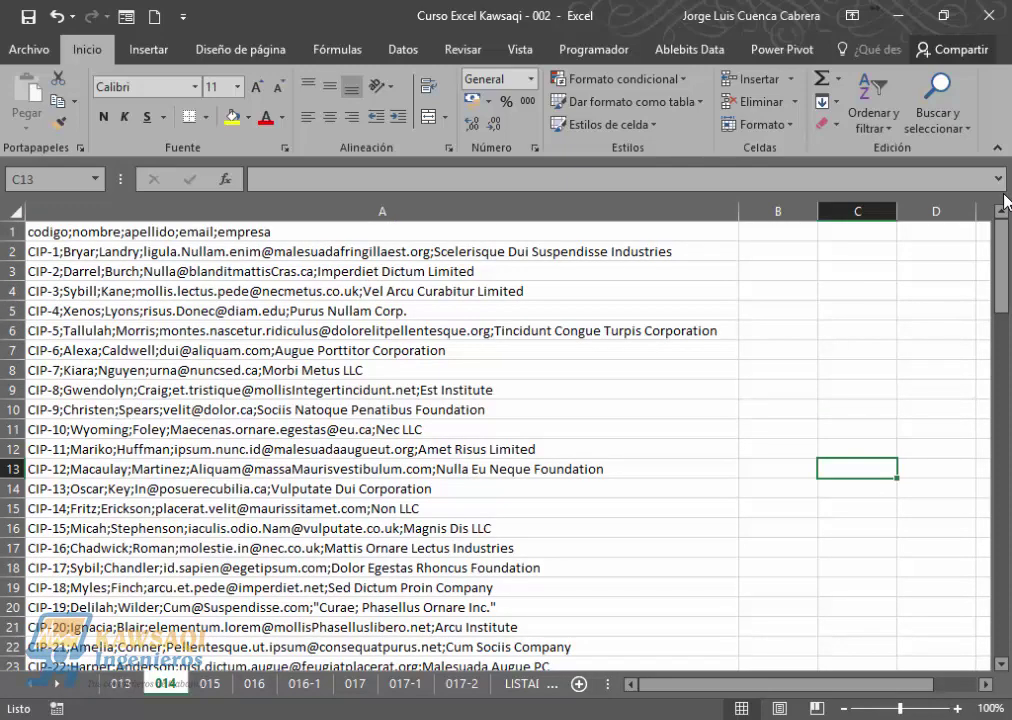
Select the semicolon-separated list A1:A101 on sheet 014 and start Text to Columns with the Delimitados data type.
left_click(86, 236)
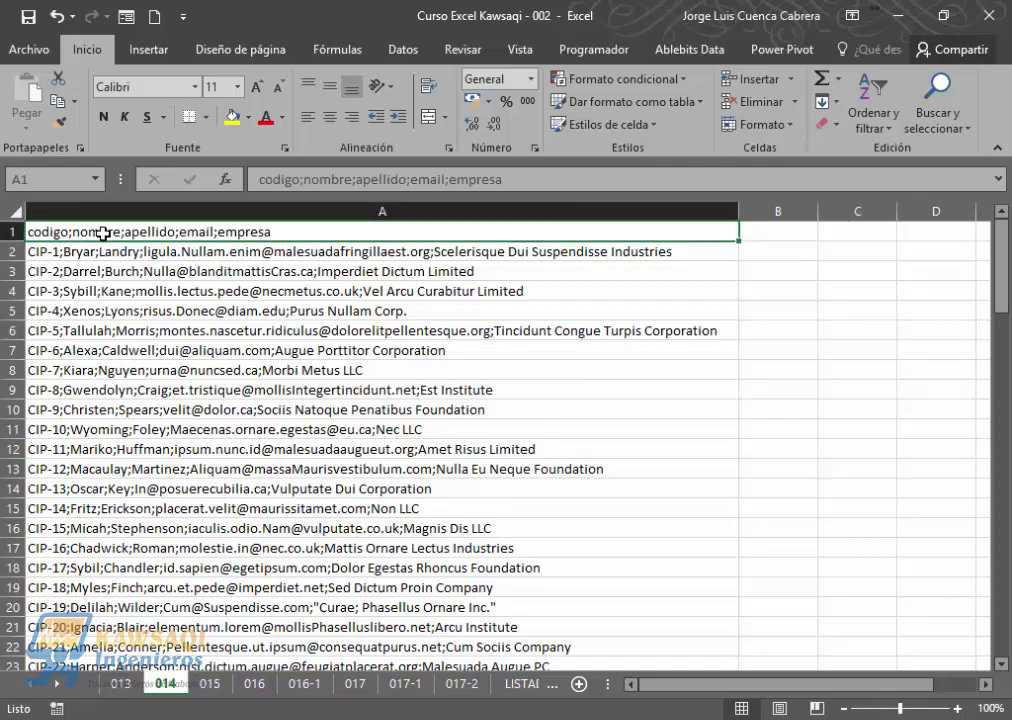
key("ctrl+shift+Down")
mouse_move(1007, 262)
left_mouse_down()
mouse_move(1006, 313)
mouse_move(1006, 250)
left_mouse_up()
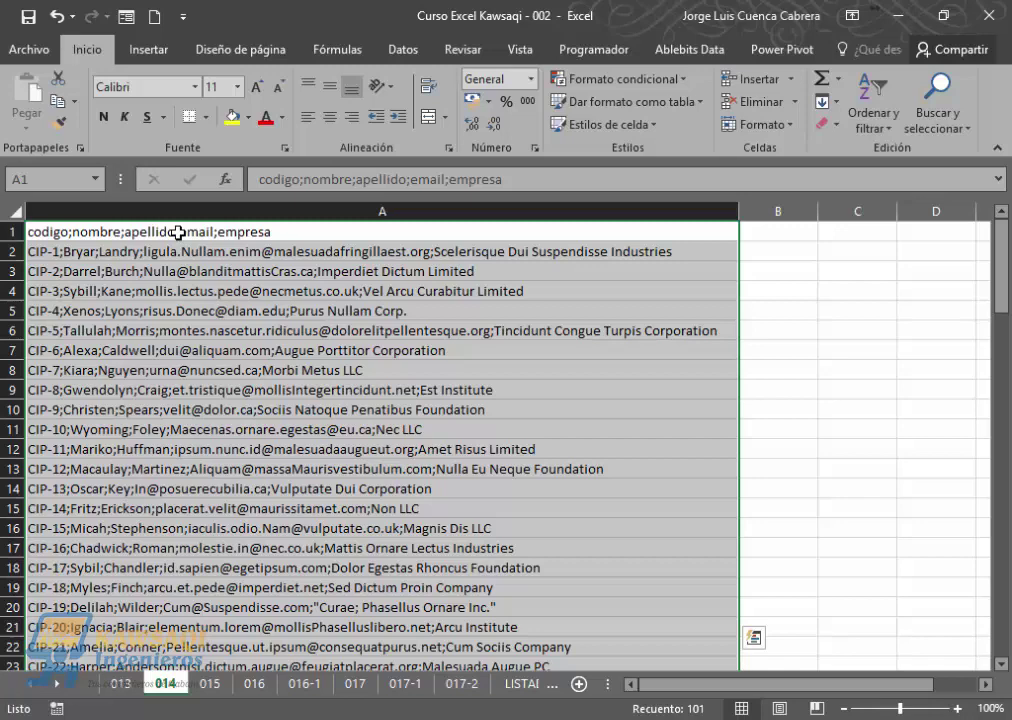
left_click(403, 52)
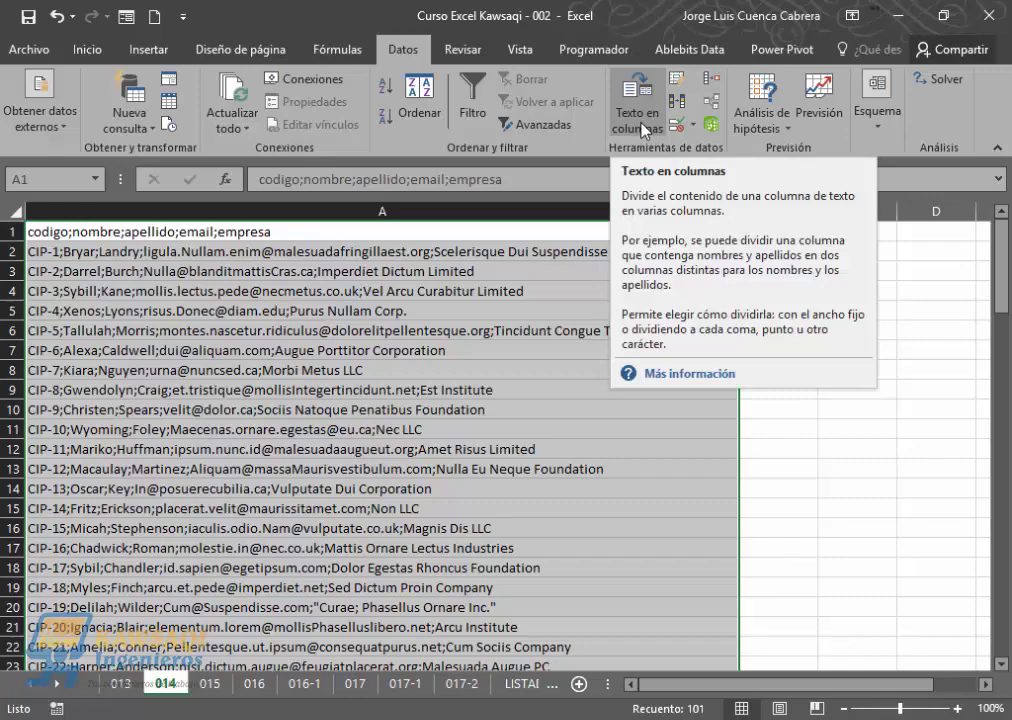
left_click(645, 128)
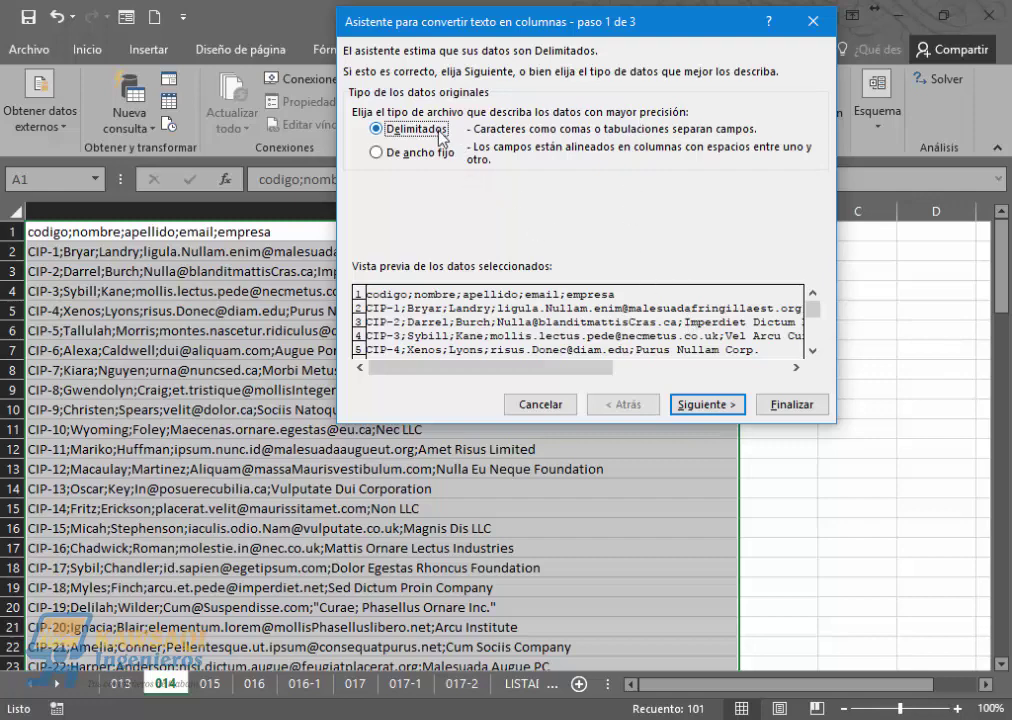
left_click(707, 404)
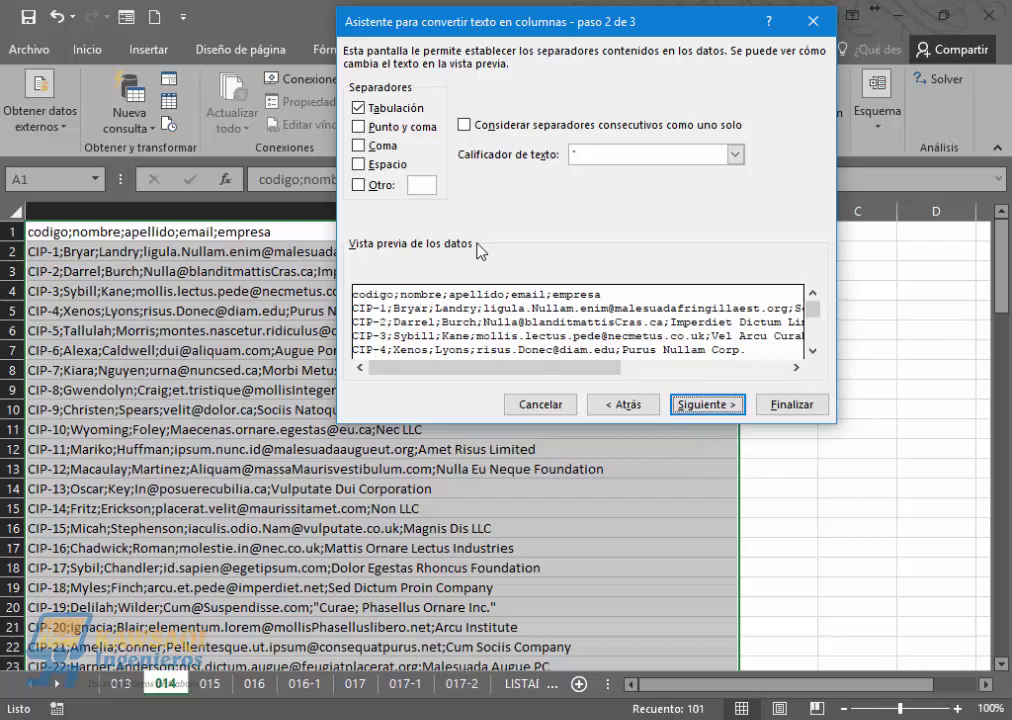
Set Punto y coma as the only separator, with Tabulación off, and proceed to the column format settings.
left_click(358, 127)
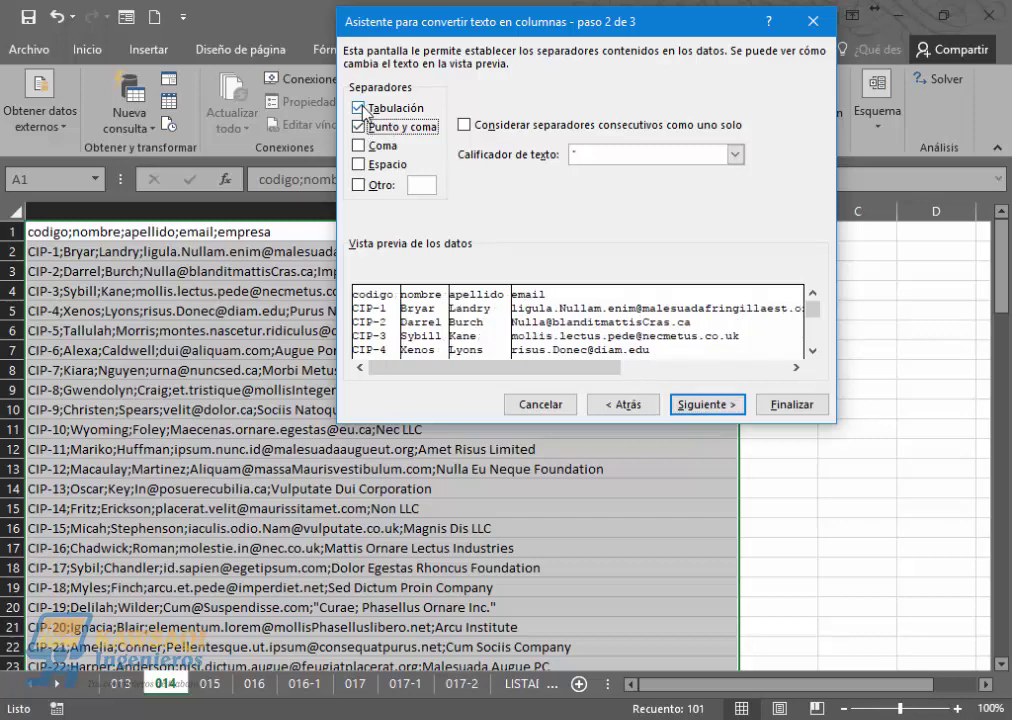
left_click(358, 108)
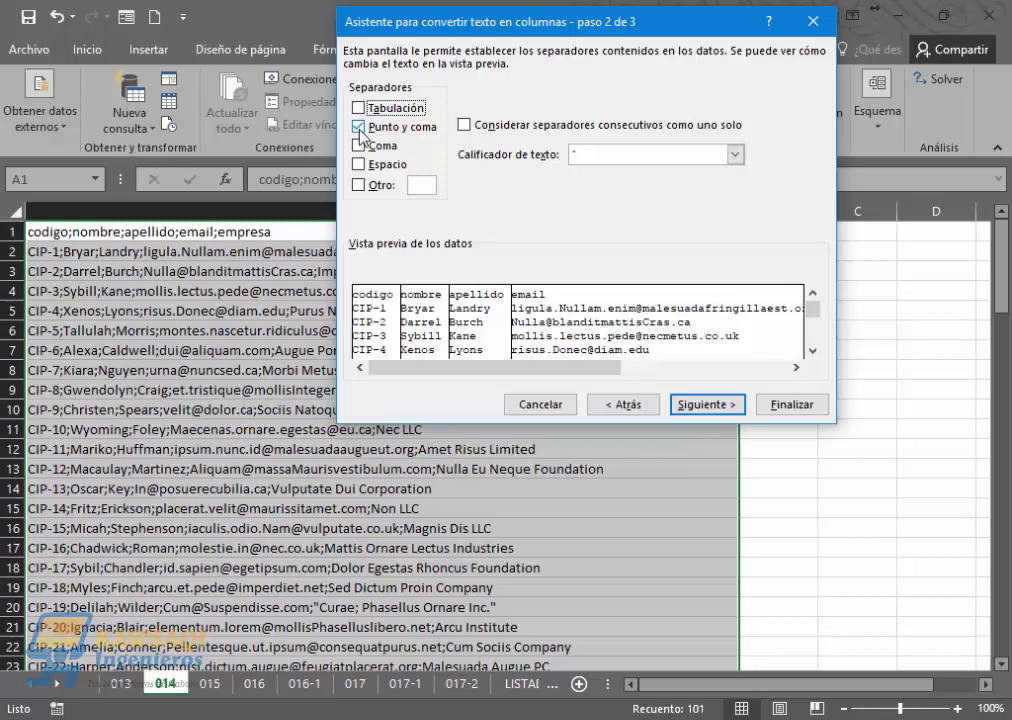
left_click(359, 128)
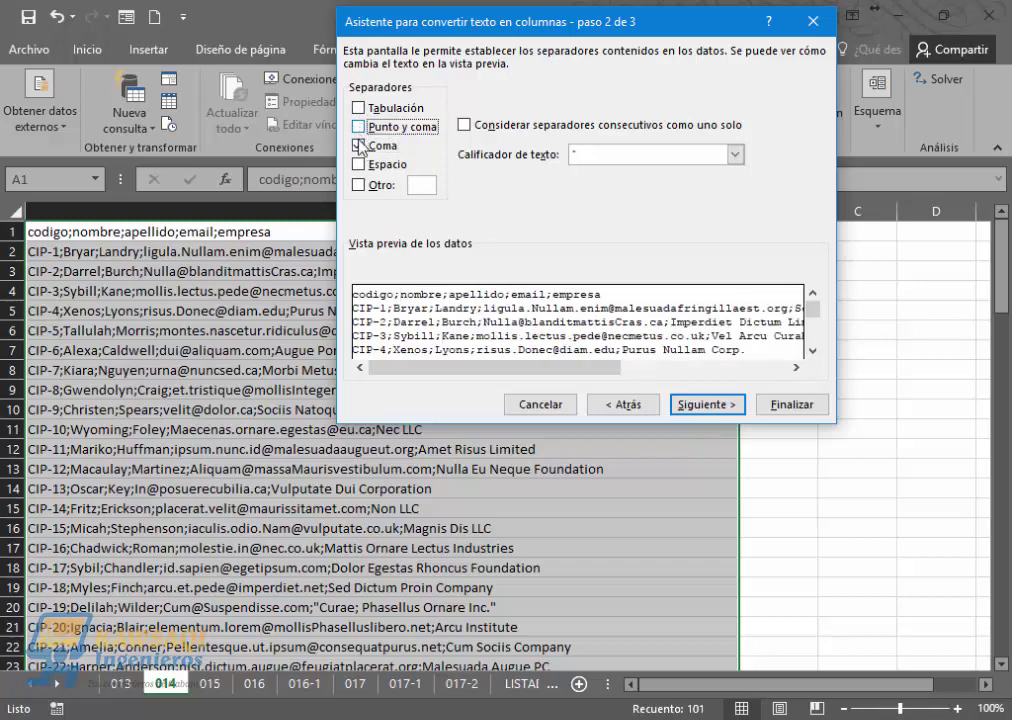
left_click(367, 131)
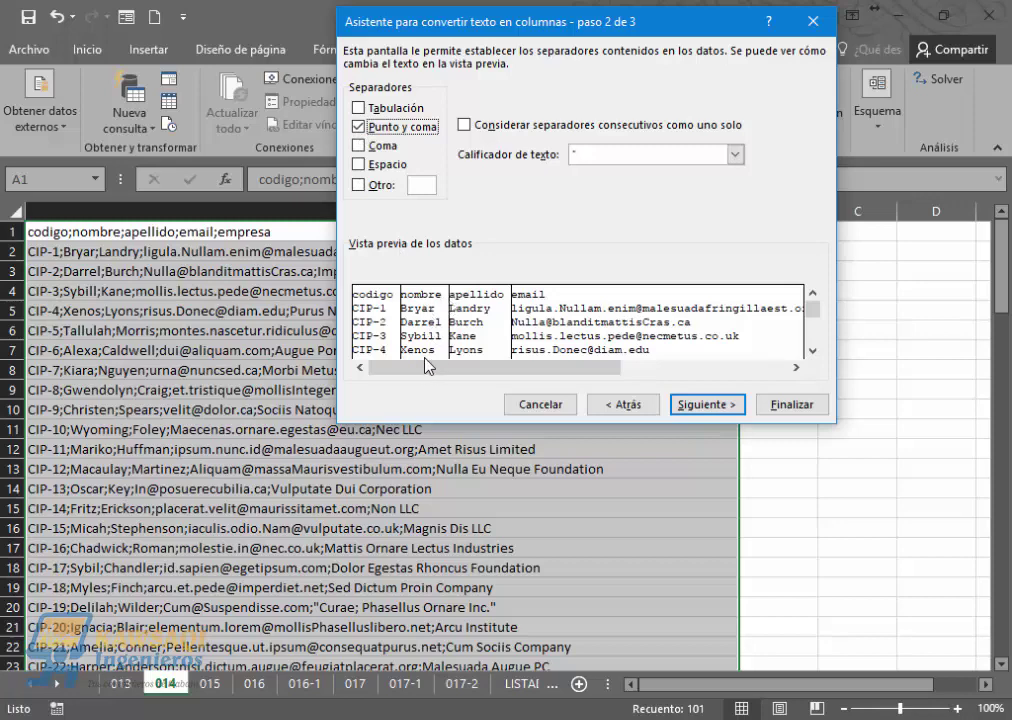
left_click_drag(422, 371, 373, 368)
left_click(712, 405)
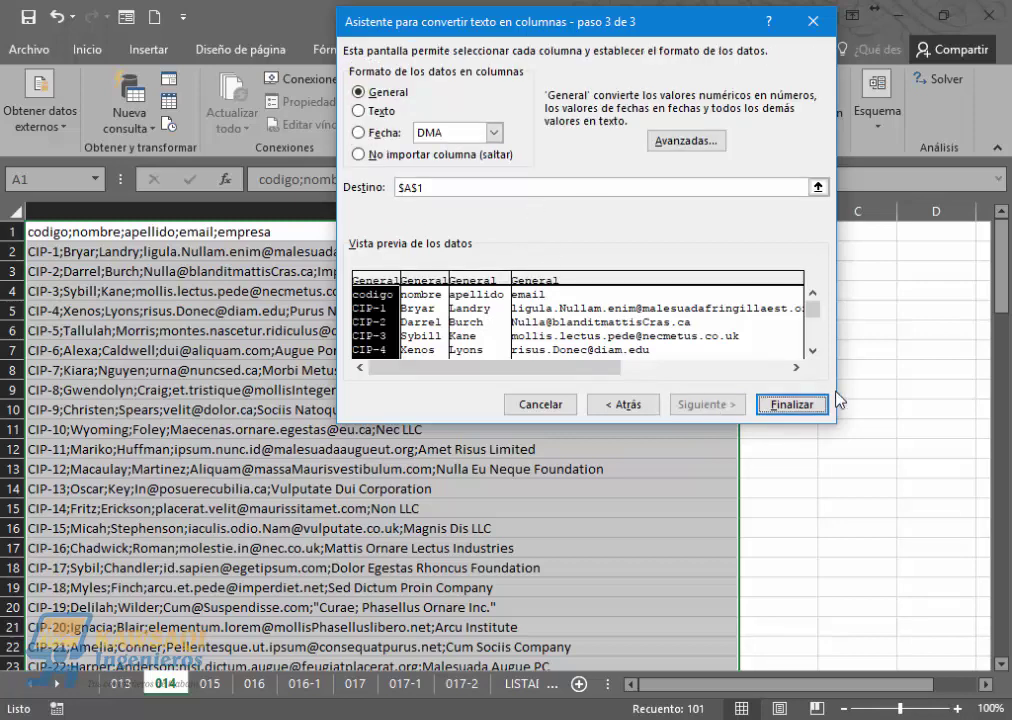
Finish the text-to-columns conversion with General format at $A$1, and autofit the widths of columns A, B, D and E.
left_click(806, 412)
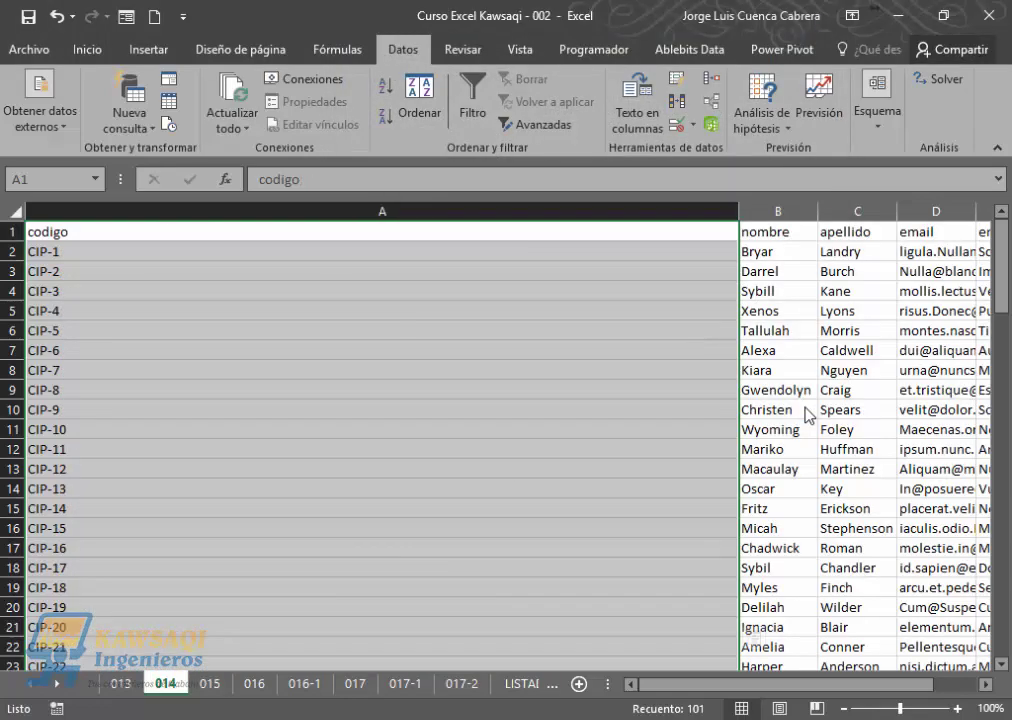
double_click(737, 211)
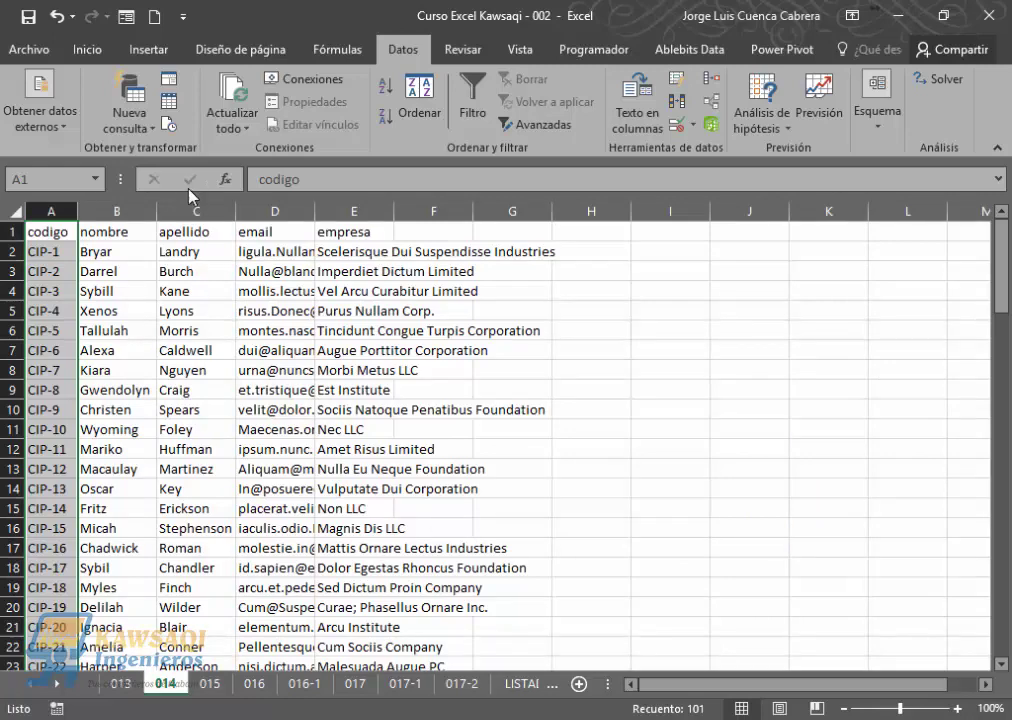
double_click(155, 207)
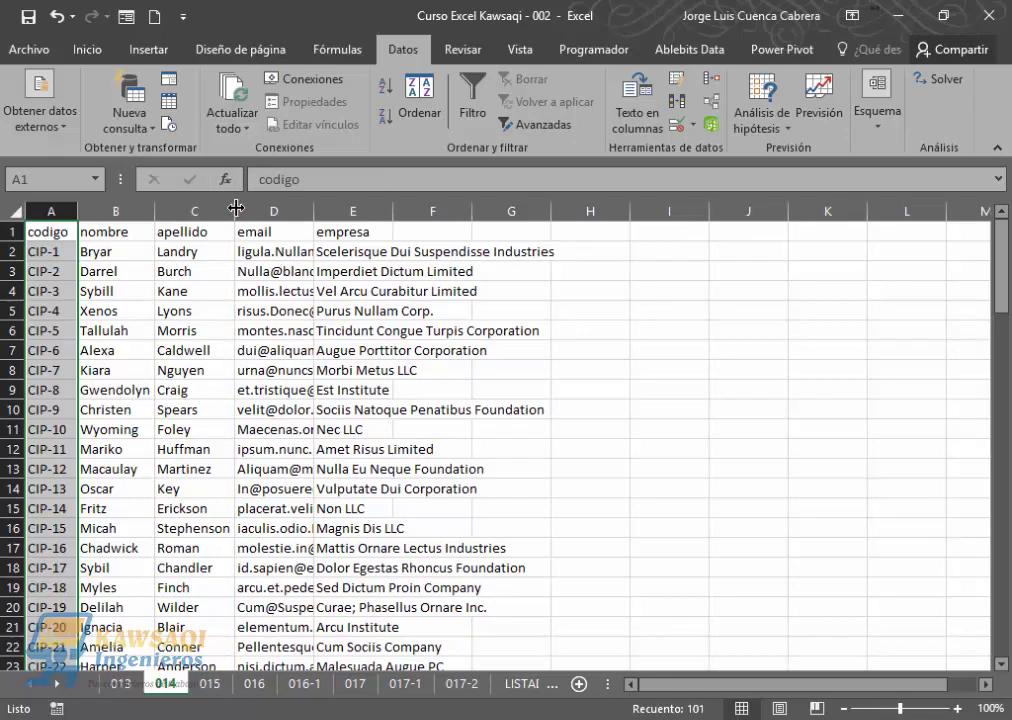
double_click(314, 207)
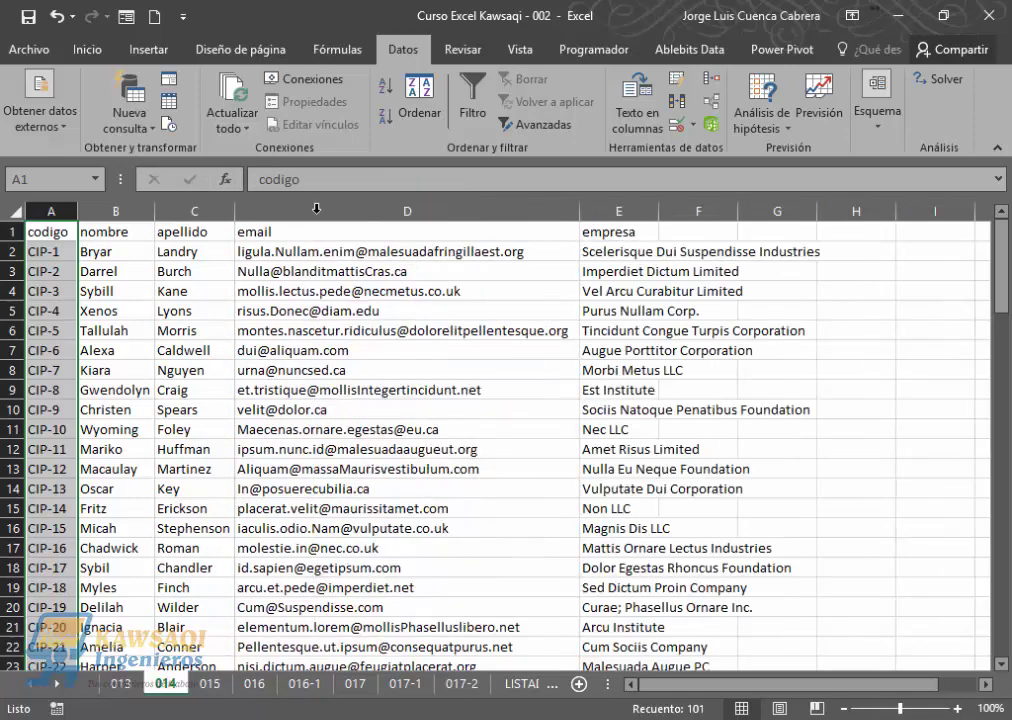
double_click(657, 208)
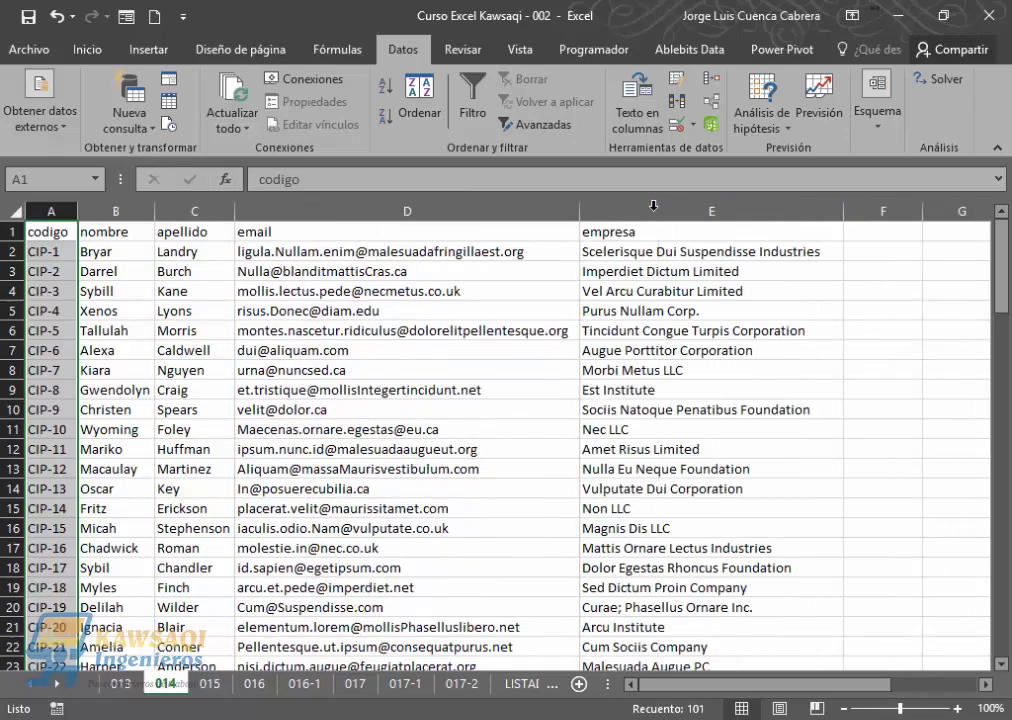
left_click(330, 310)
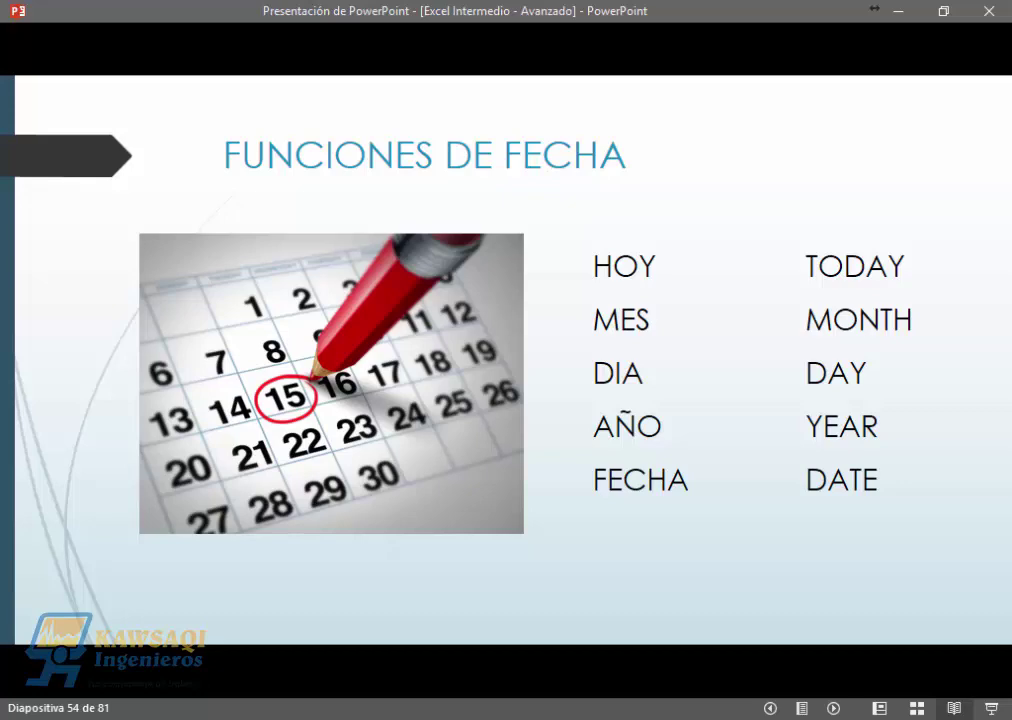
Switch from the slides to the Excel project dates sheet and enter =HOY() in the yellow Fecha de Hoy cell C1.
key("Right")
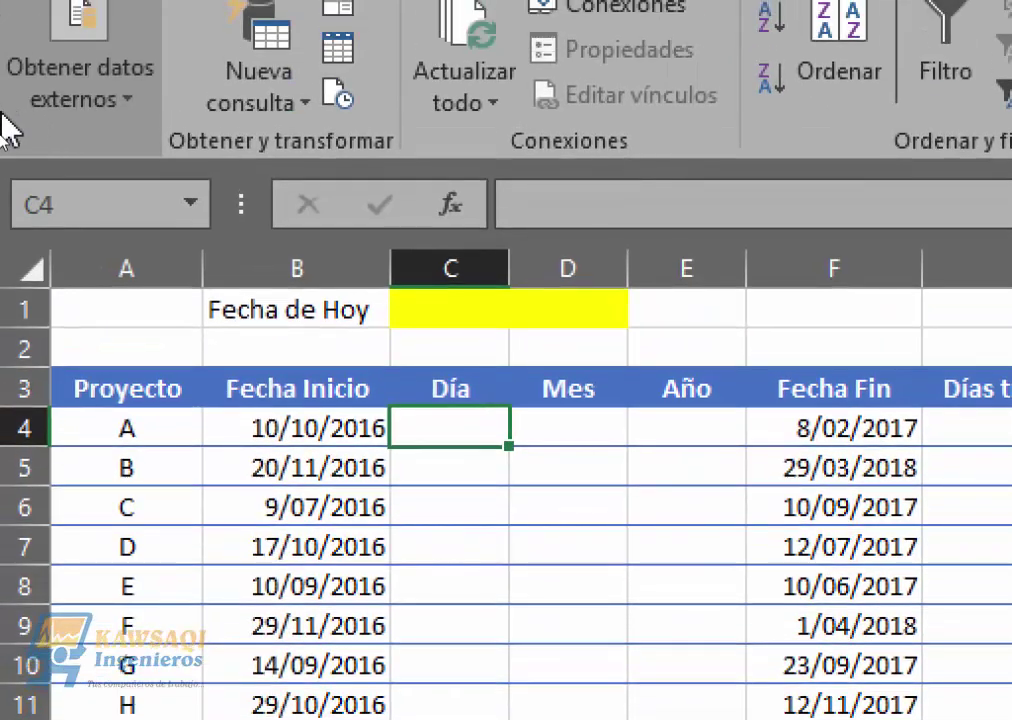
left_click(463, 320)
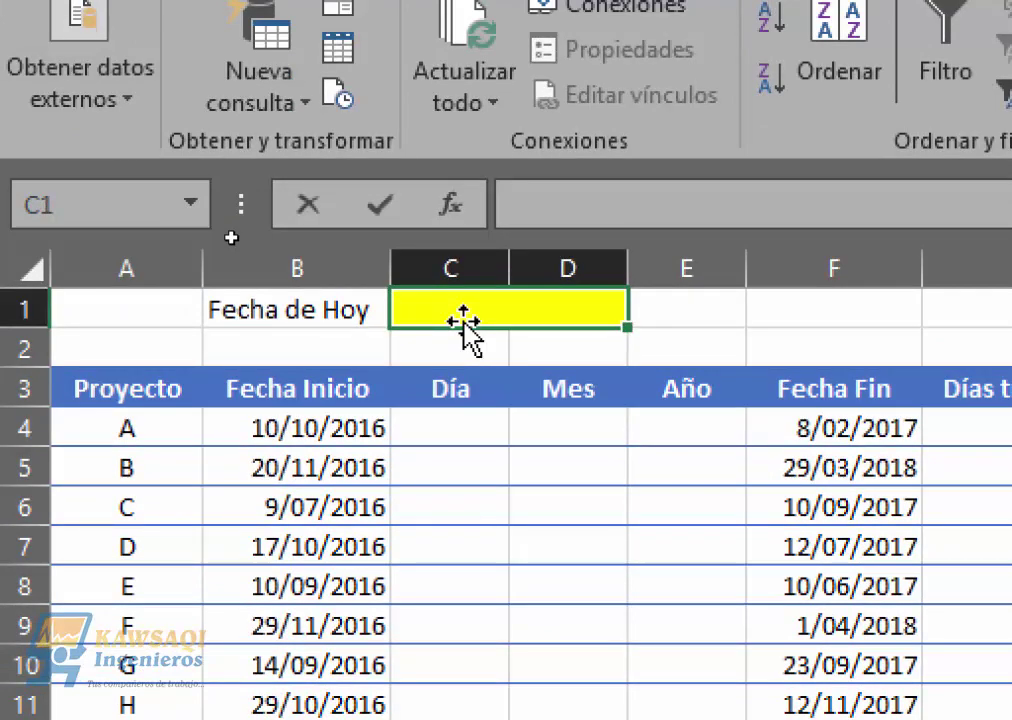
type("=ho")
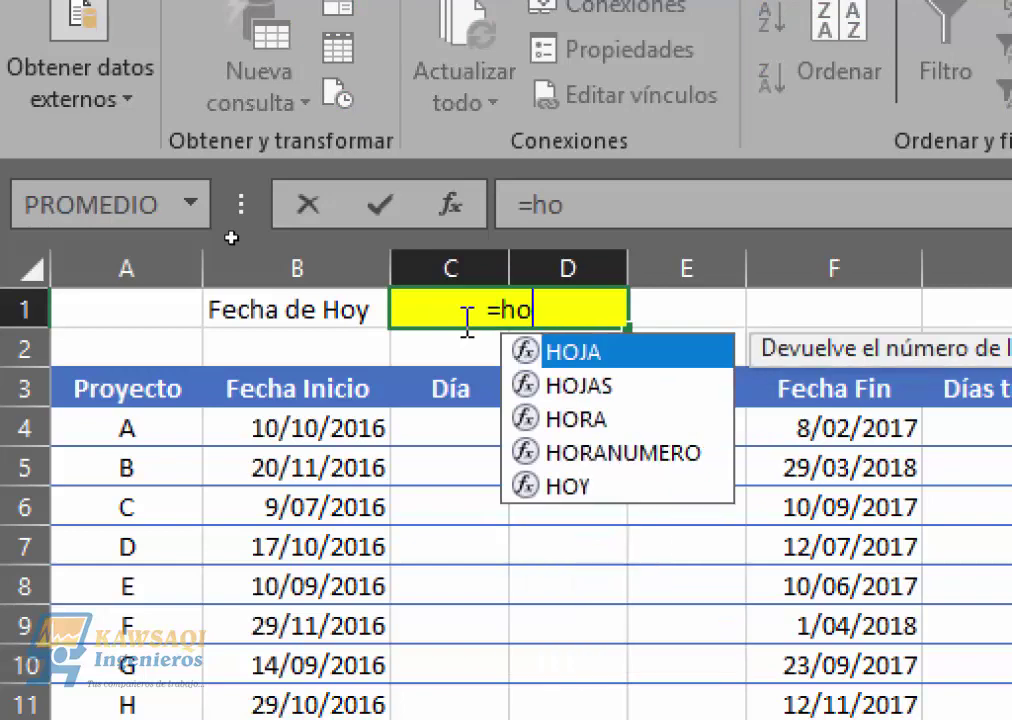
double_click(586, 486)
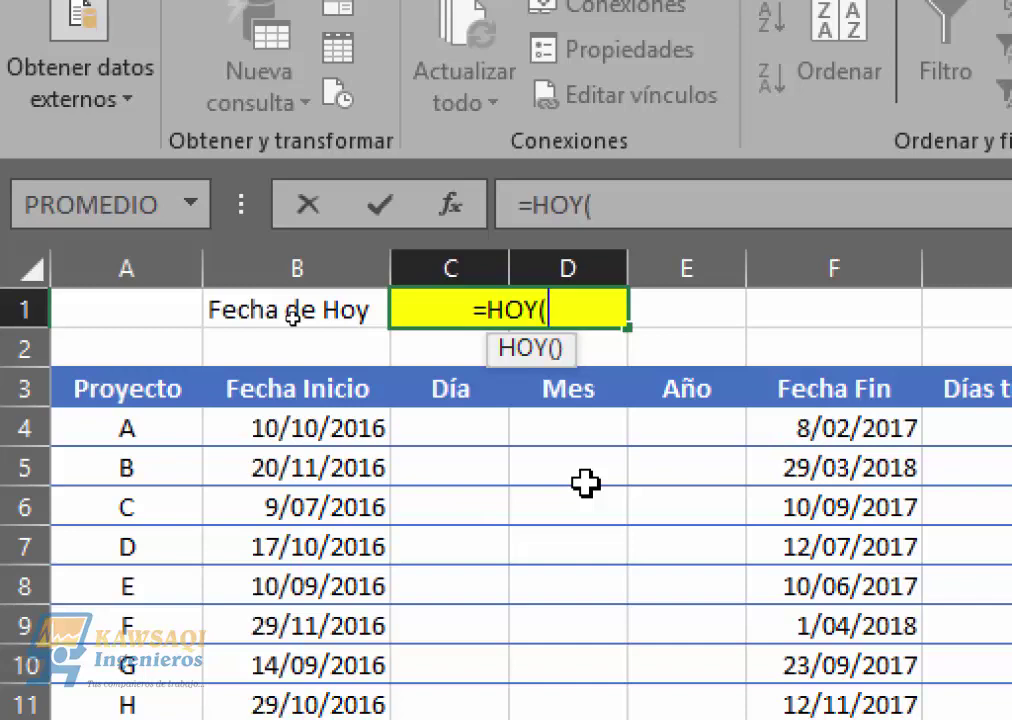
type(")")
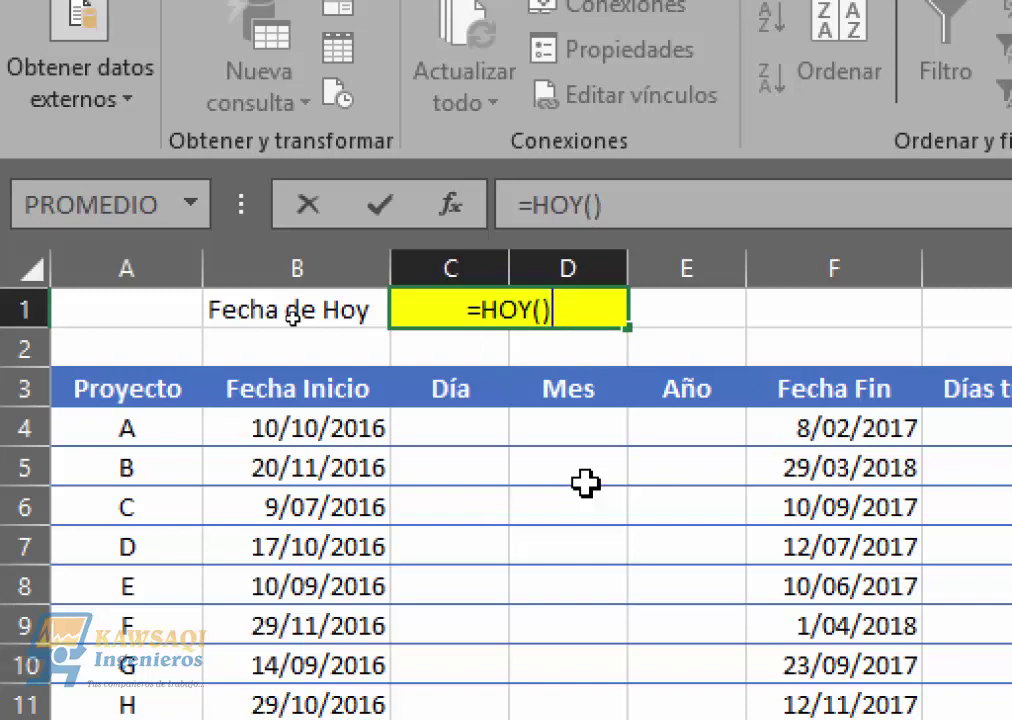
key("Return")
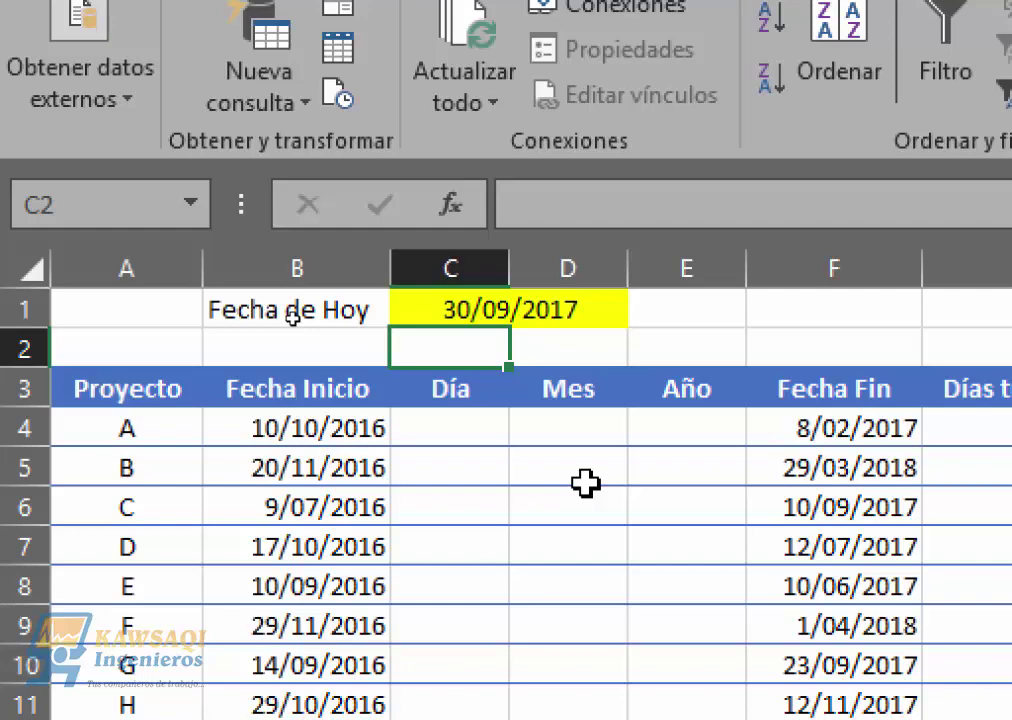
key("Up")
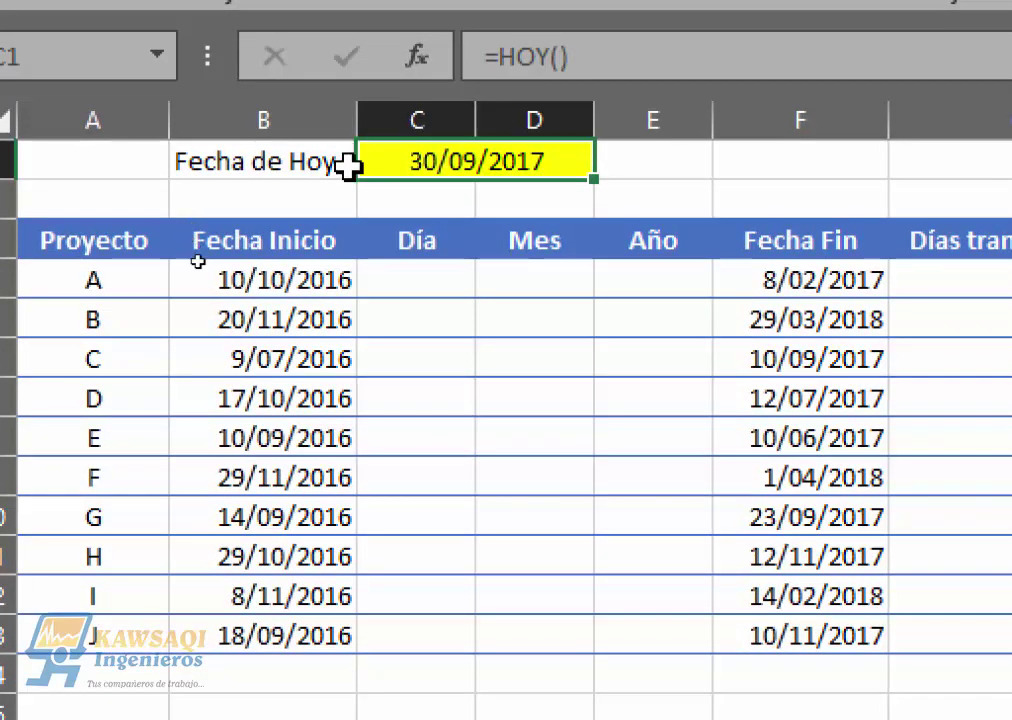
left_click(425, 283)
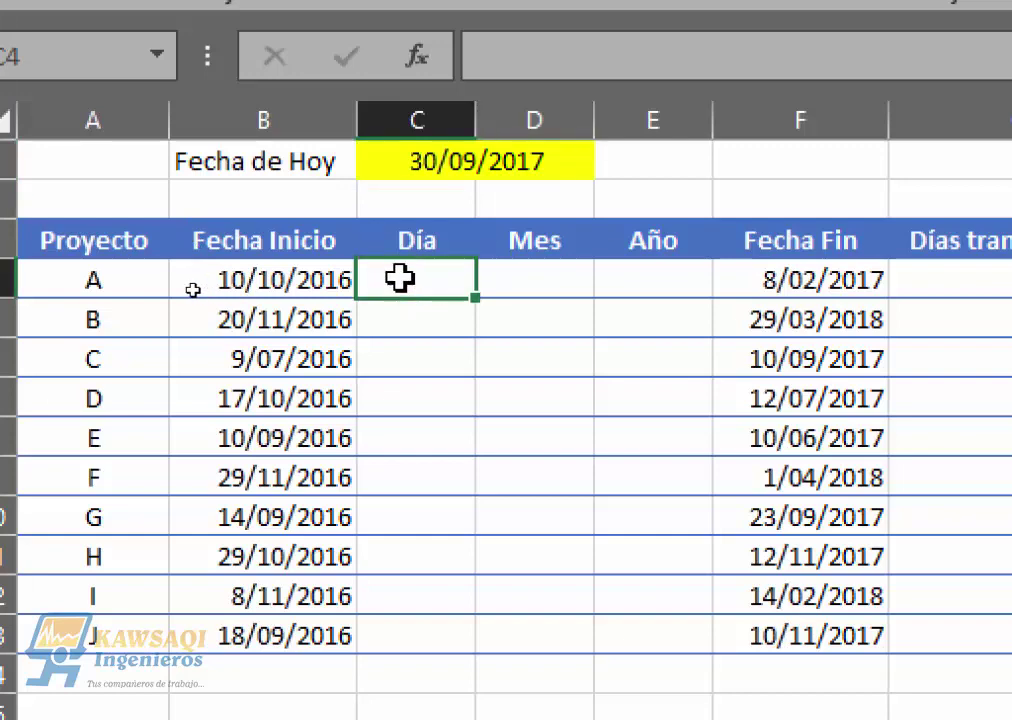
left_click(295, 274)
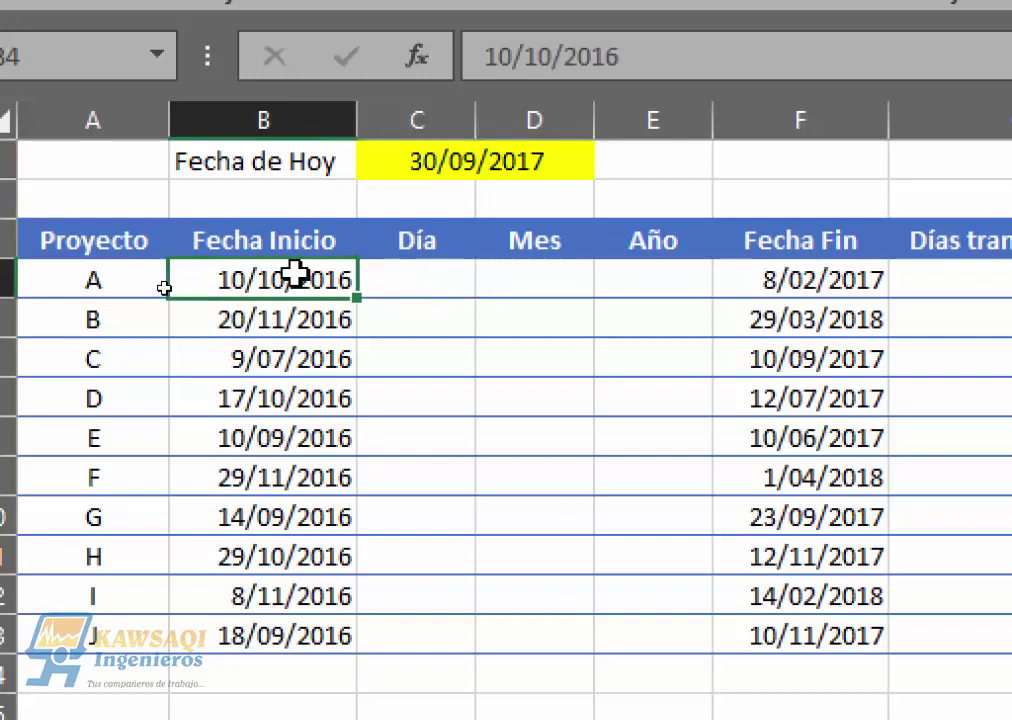
left_click(425, 280)
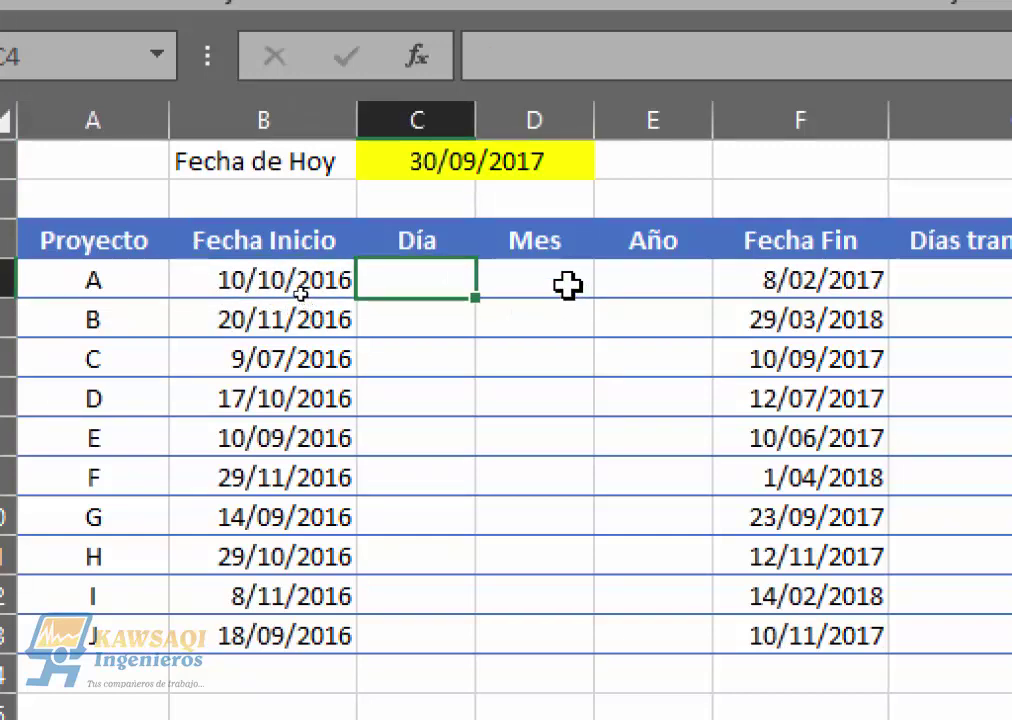
left_click(565, 283)
left_click(670, 275)
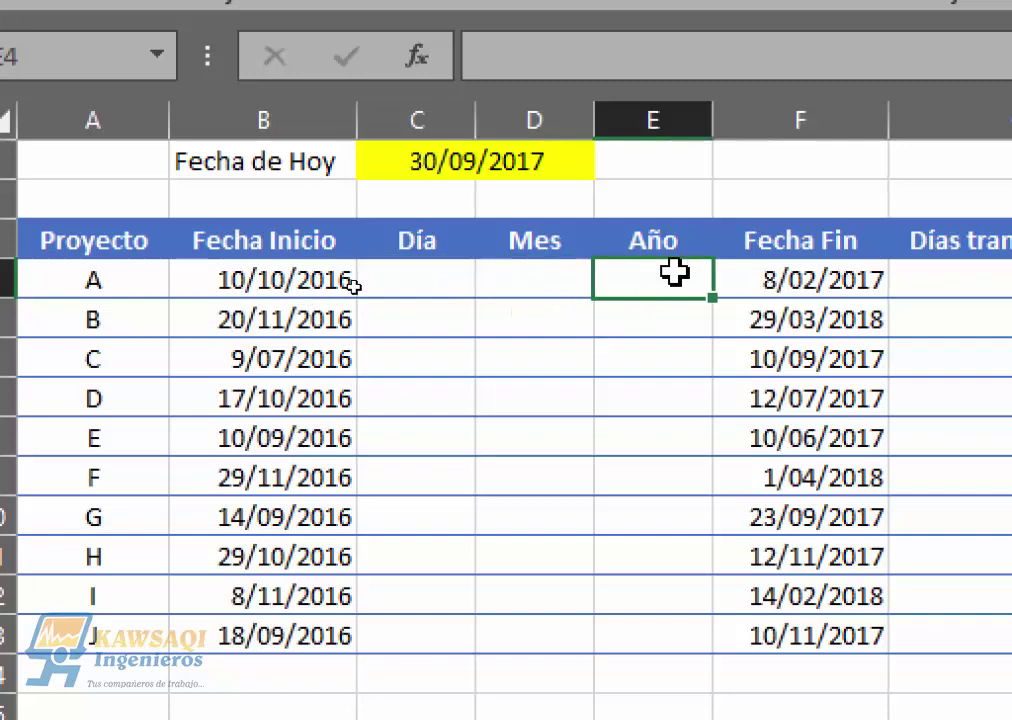
left_click(418, 280)
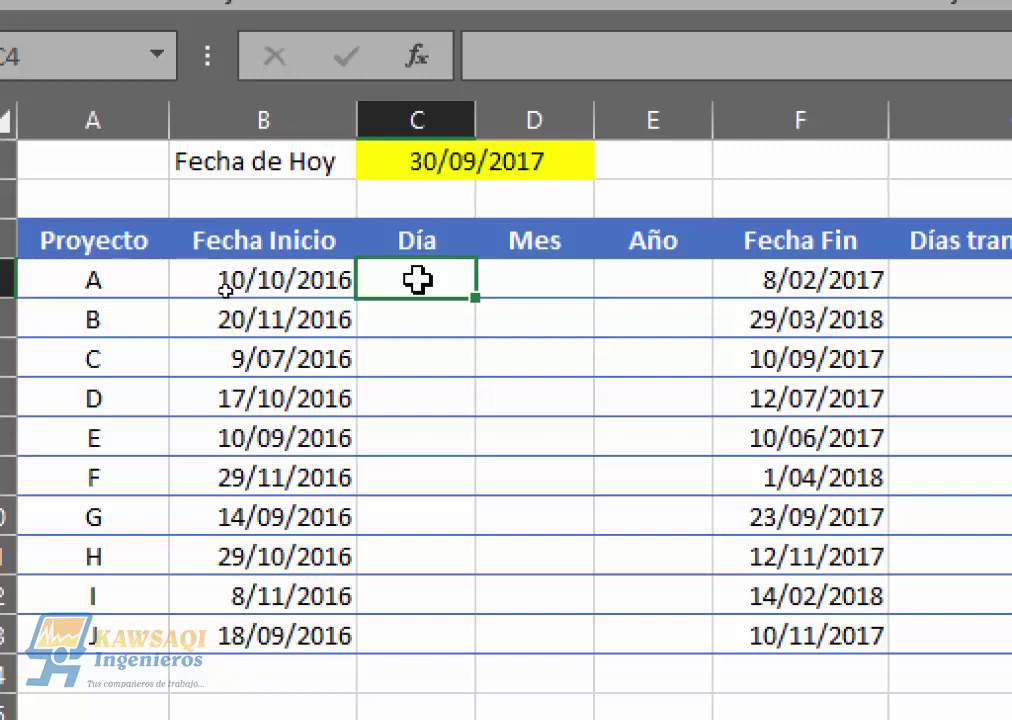
left_click(322, 280)
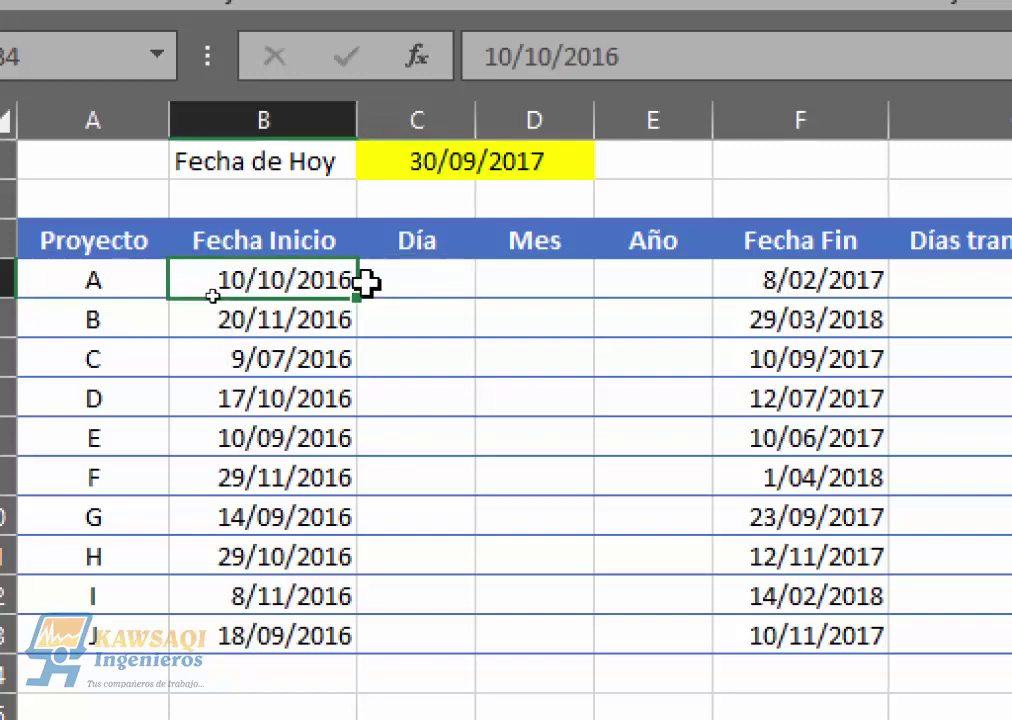
Extract the day of project A's Fecha Inicio with =DIA(B4) in cell C4.
left_click(416, 290)
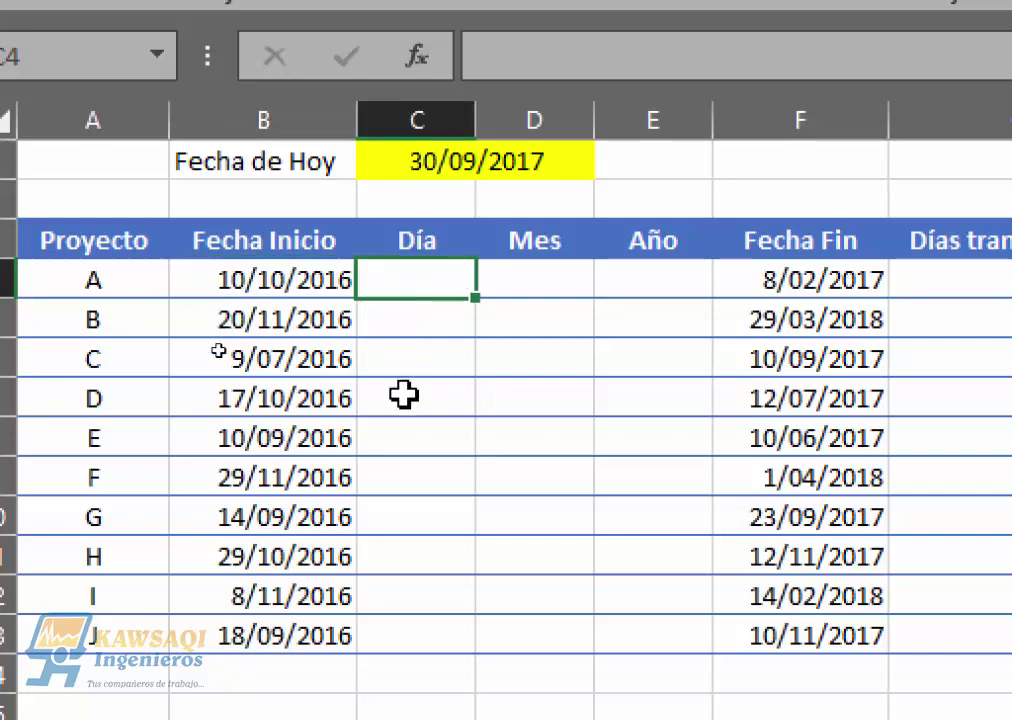
type("=dia")
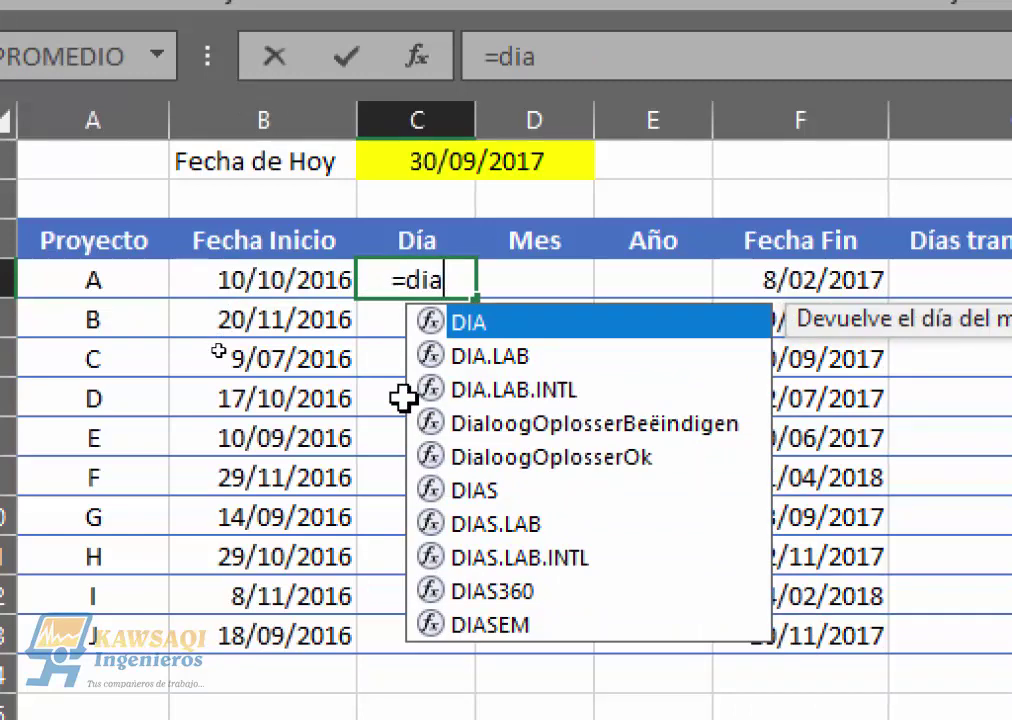
double_click(495, 323)
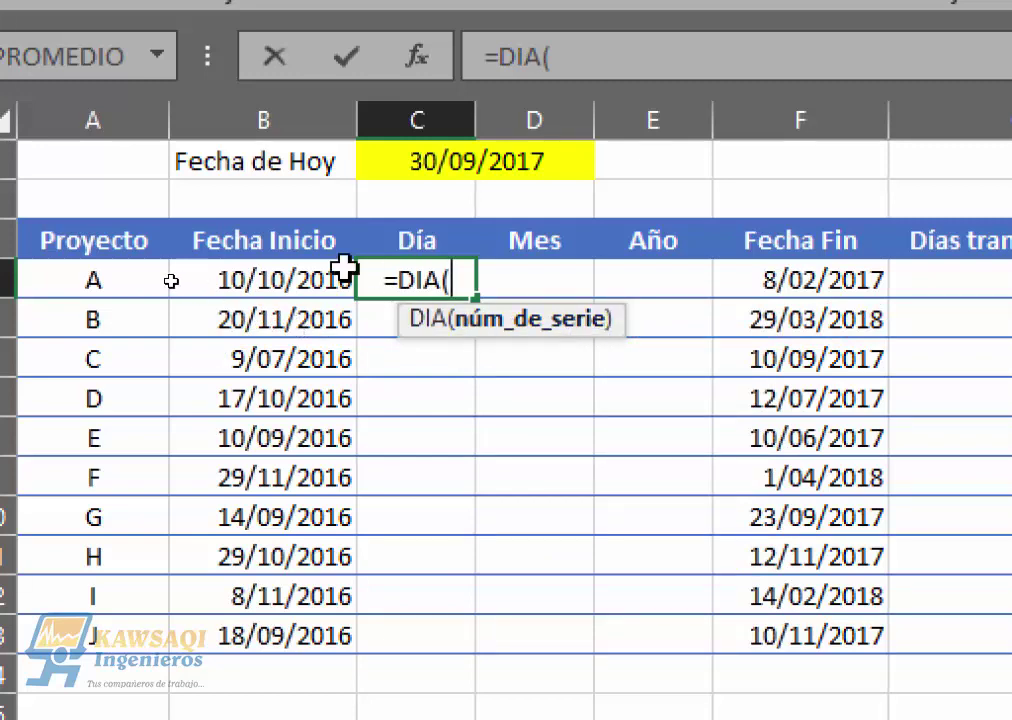
left_click(273, 279)
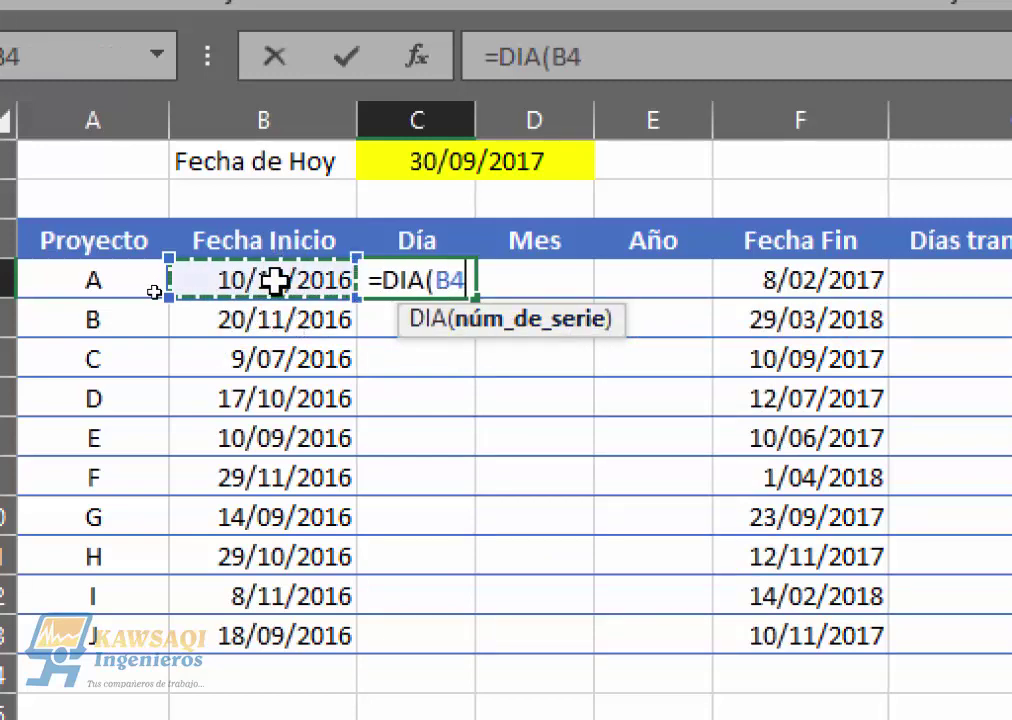
type(")")
key("Return")
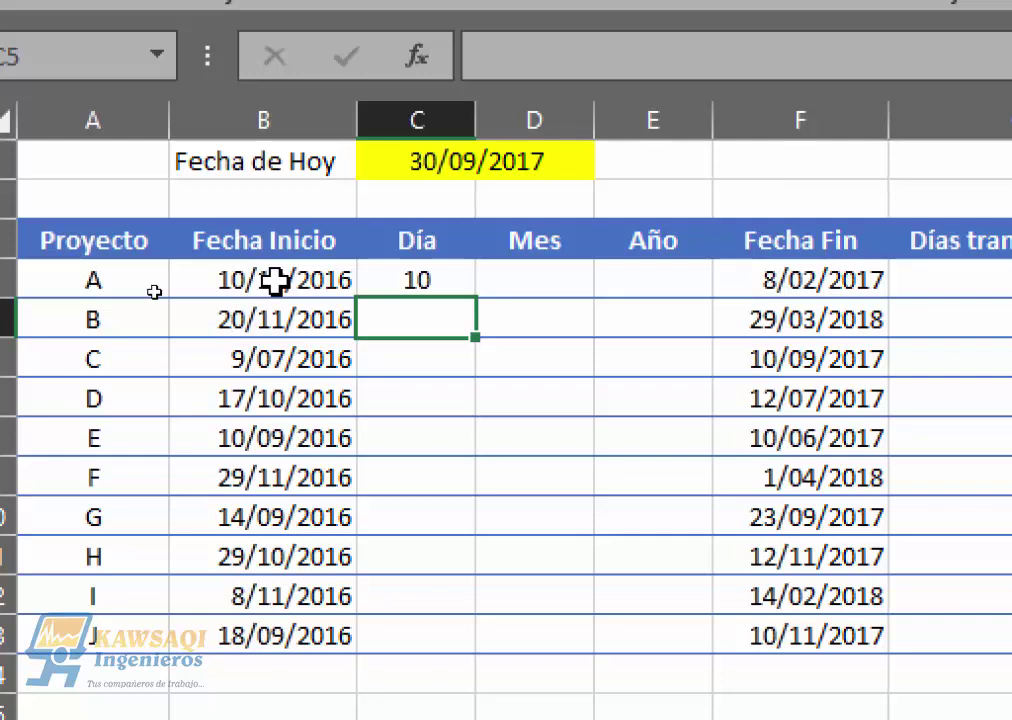
key("Up")
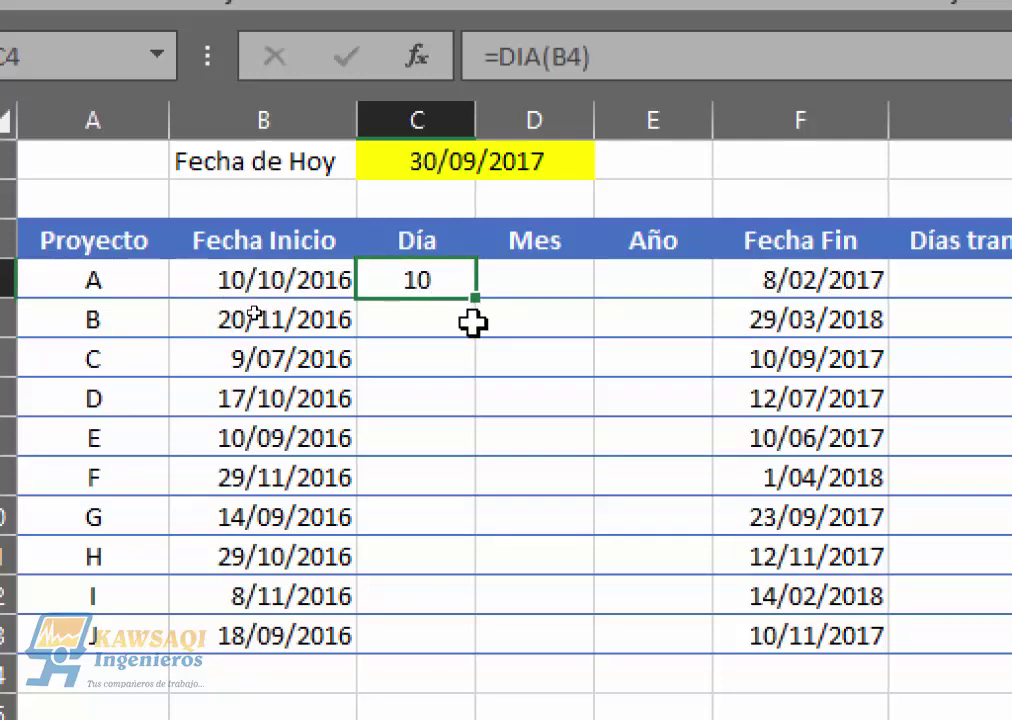
key("Down")
Extract the month of project A's Fecha Inicio with =MES(B4) in cell D4.
left_click(544, 283)
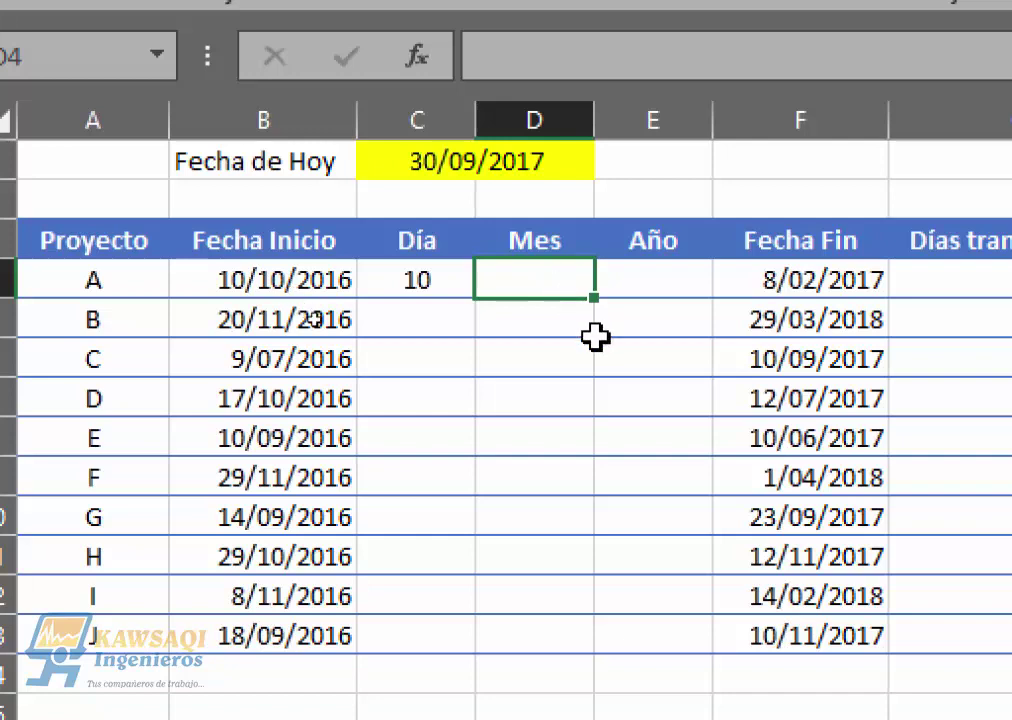
type("=")
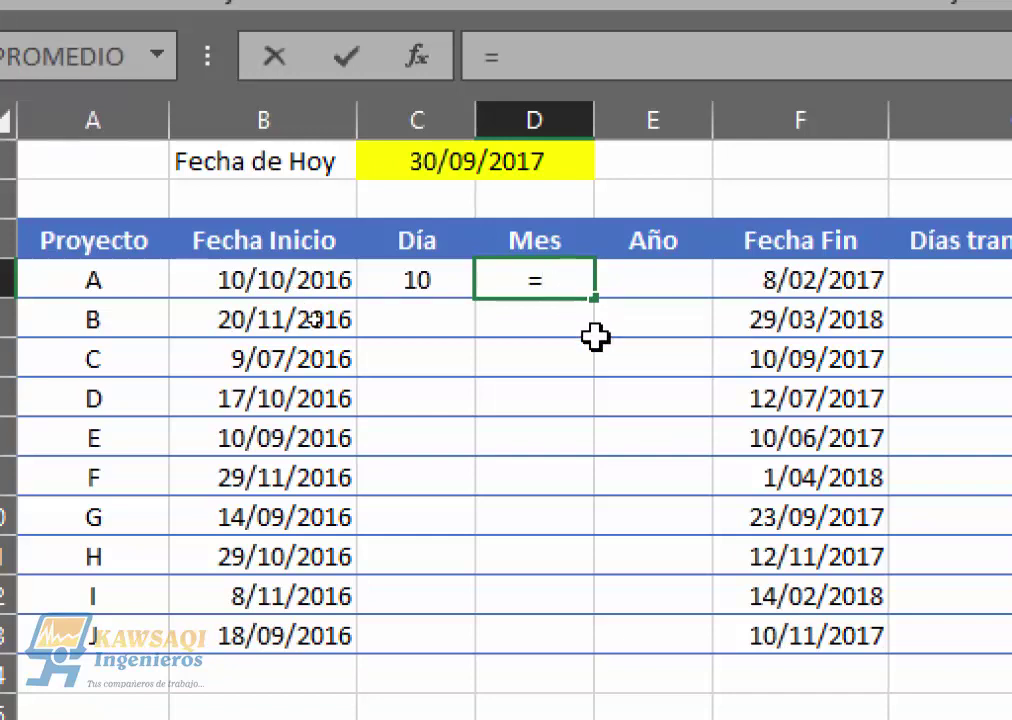
type("me")
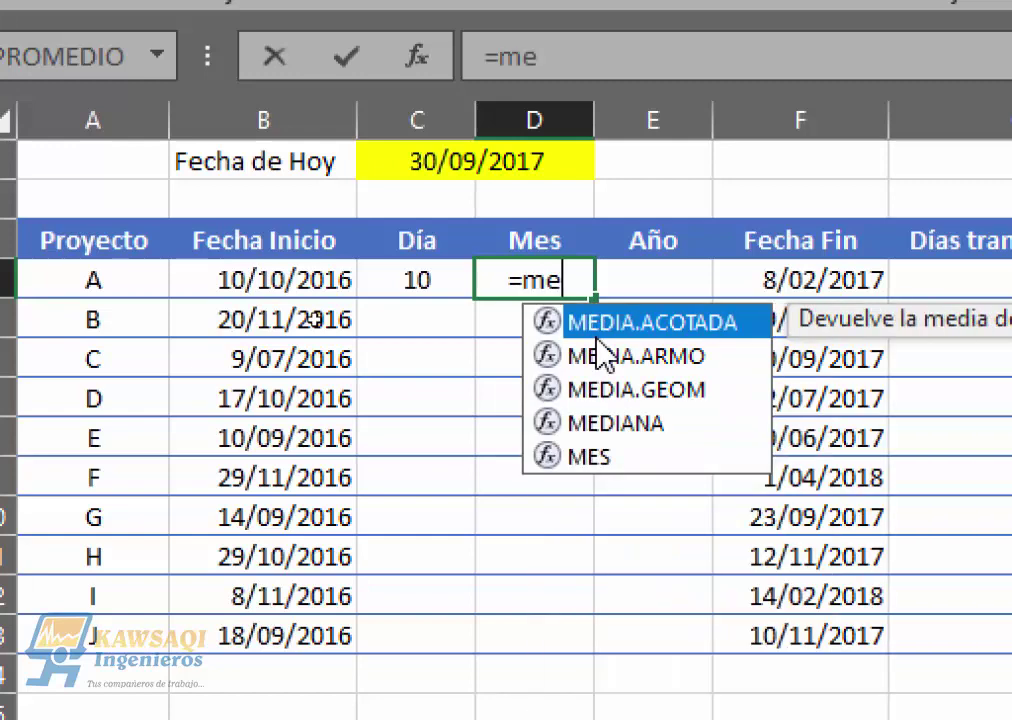
type("s")
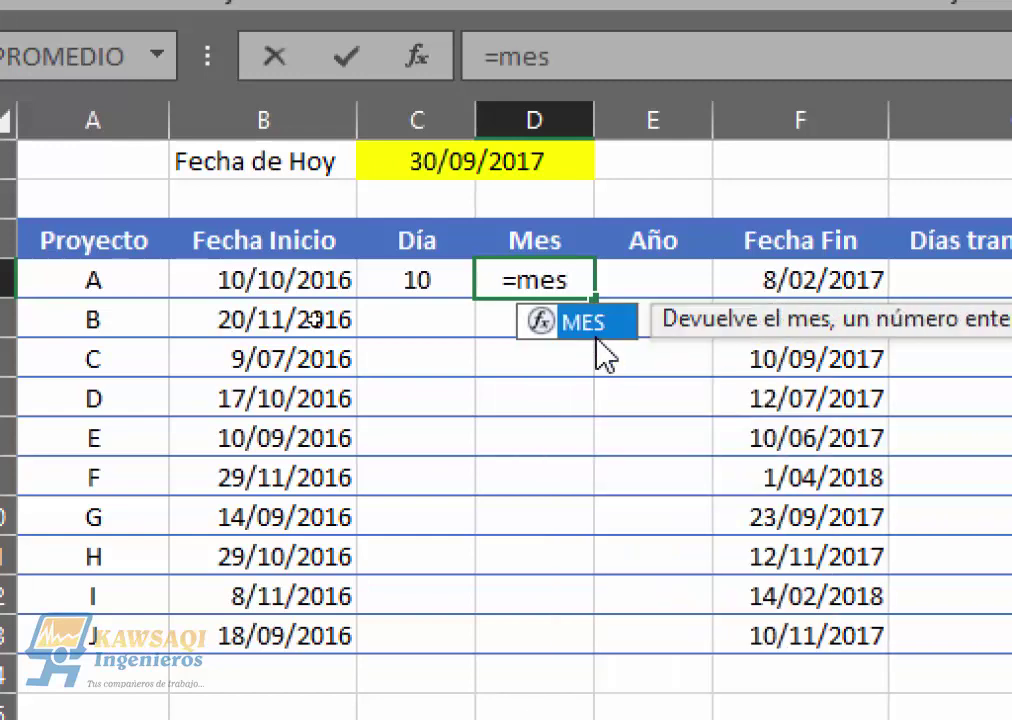
left_click(594, 338)
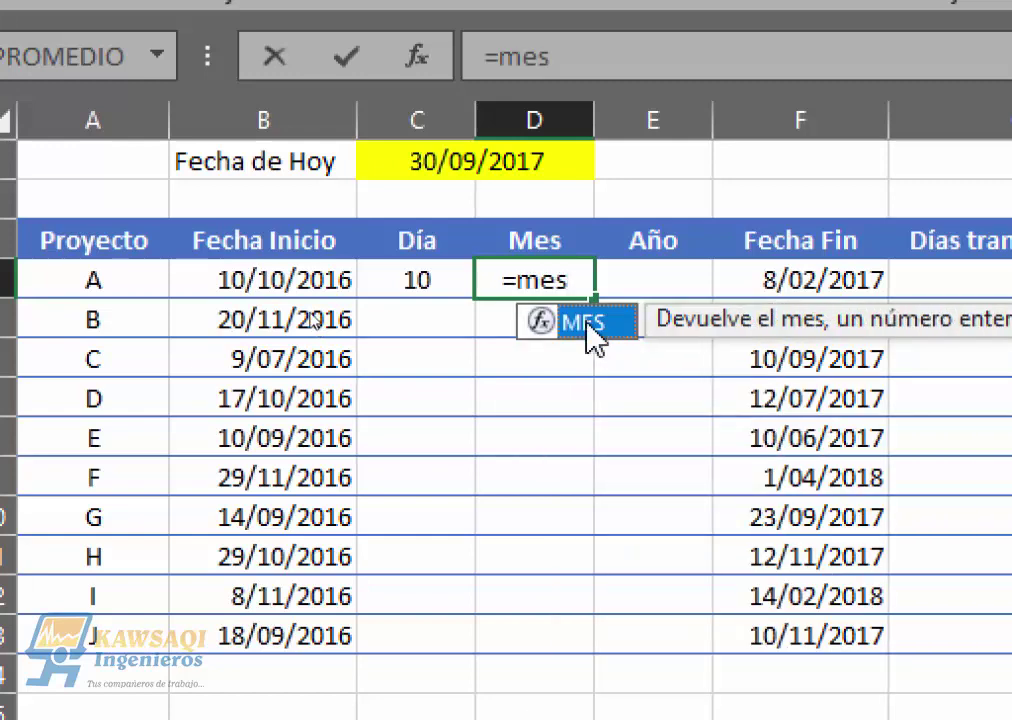
double_click(588, 324)
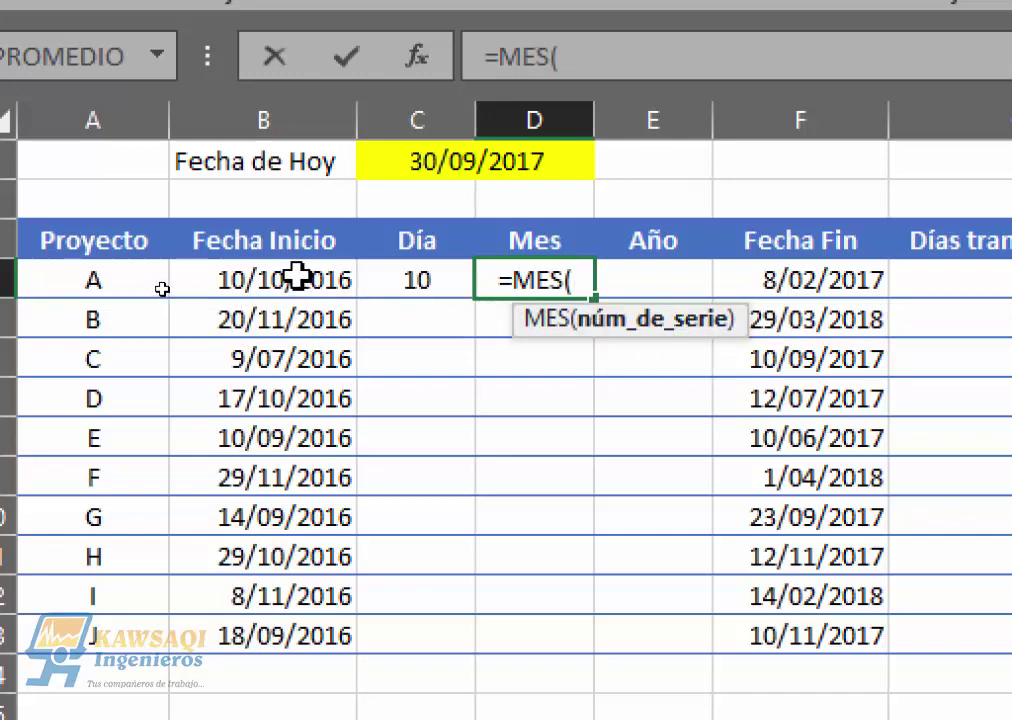
left_click(267, 282)
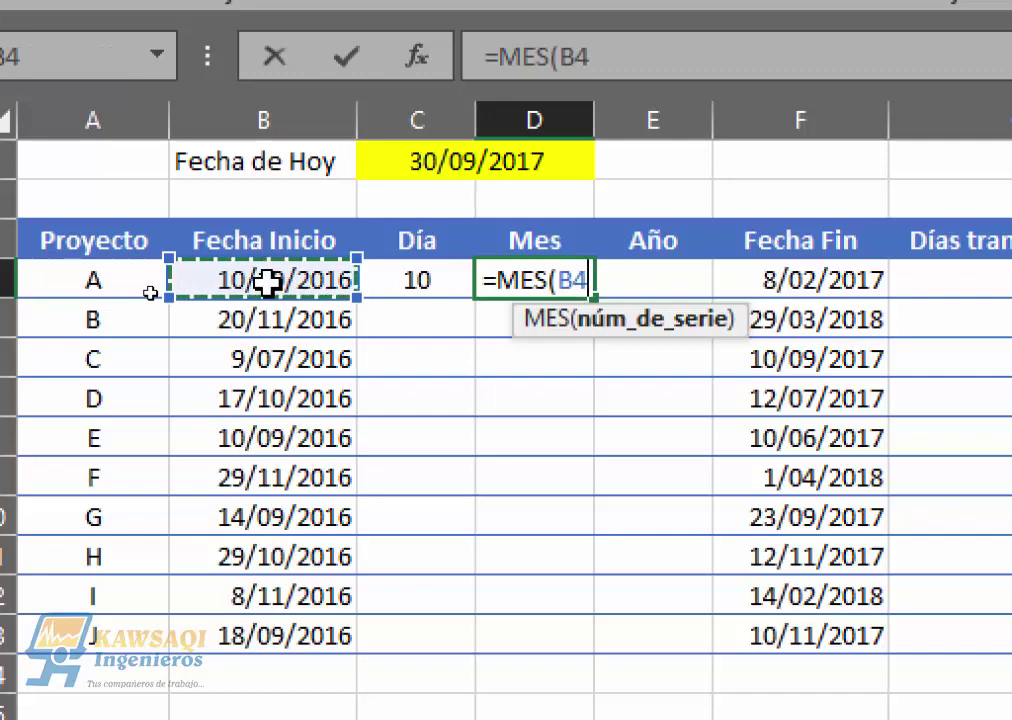
type(")")
key("Return")
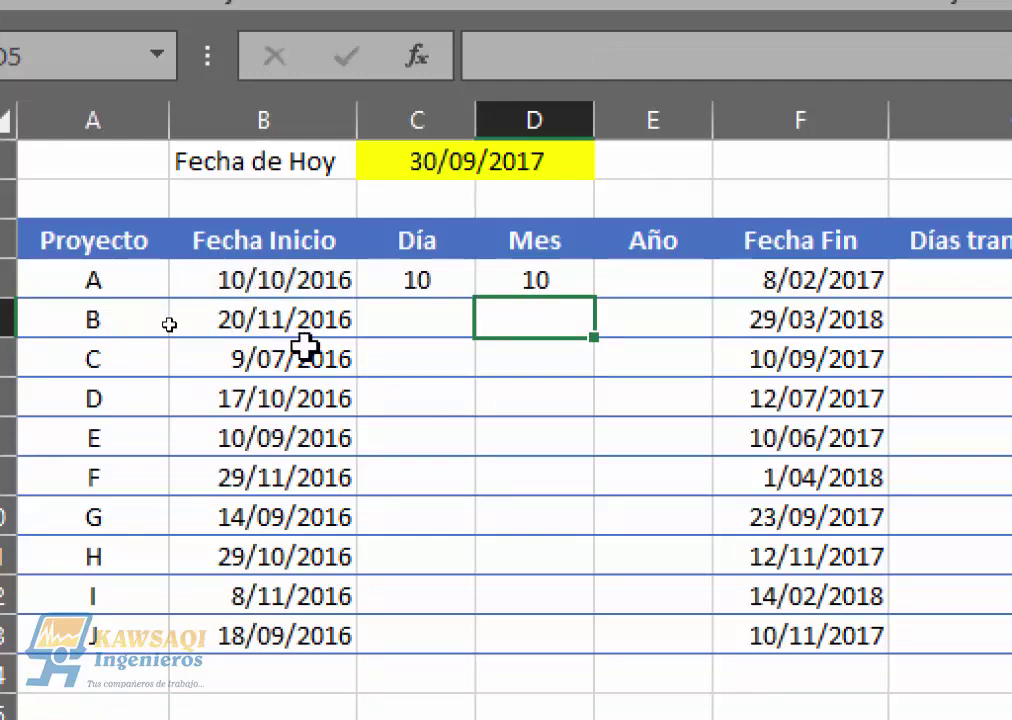
Extract project A's start year with =AÑO(B4) in cell E4, and fill the Día, Mes and Año formulas down to row 13.
left_click(650, 279)
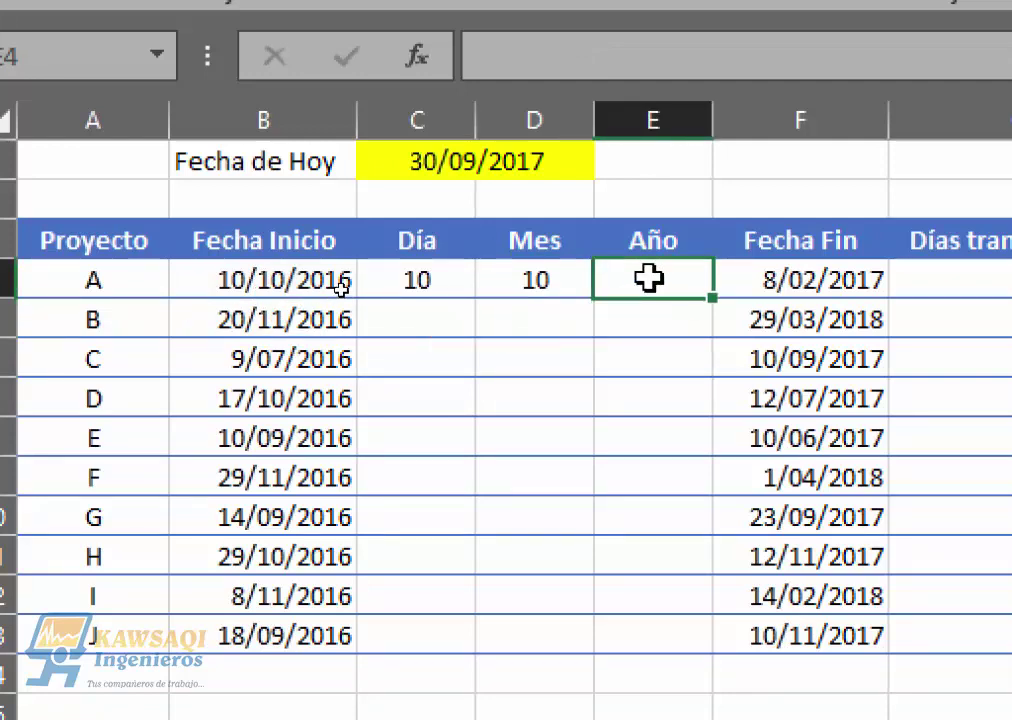
type("=")
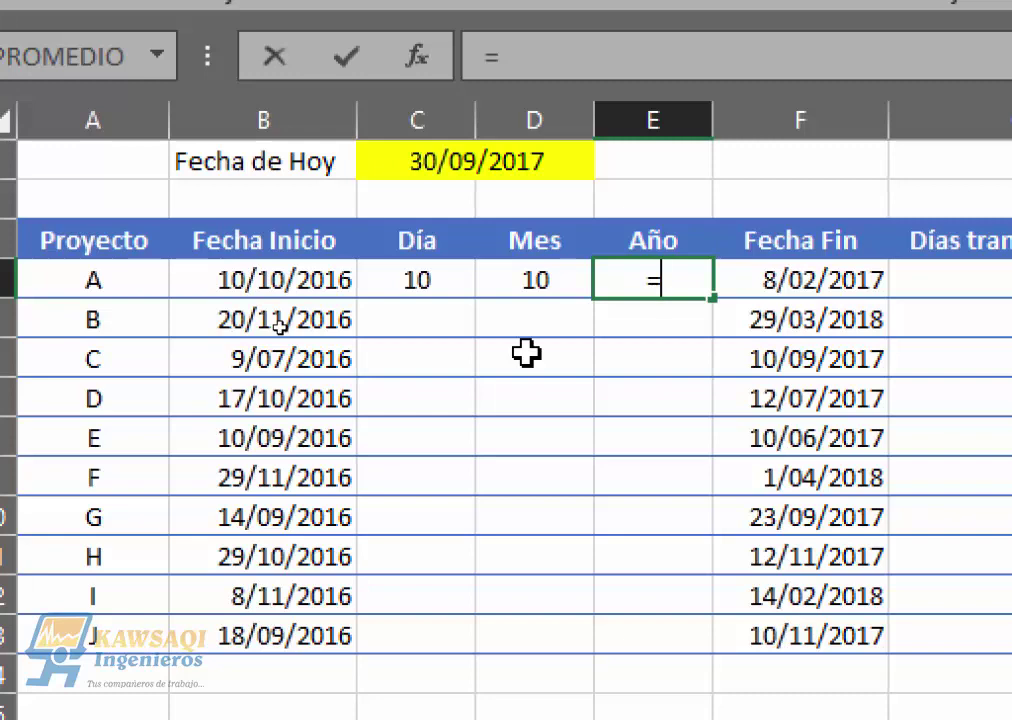
type("año")
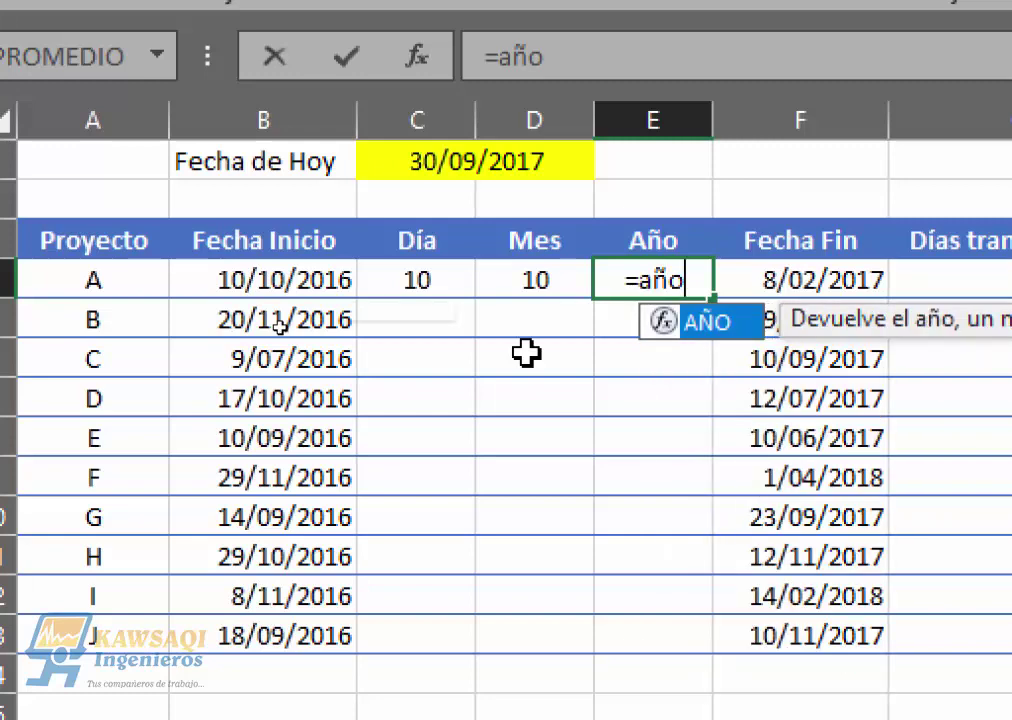
type("(")
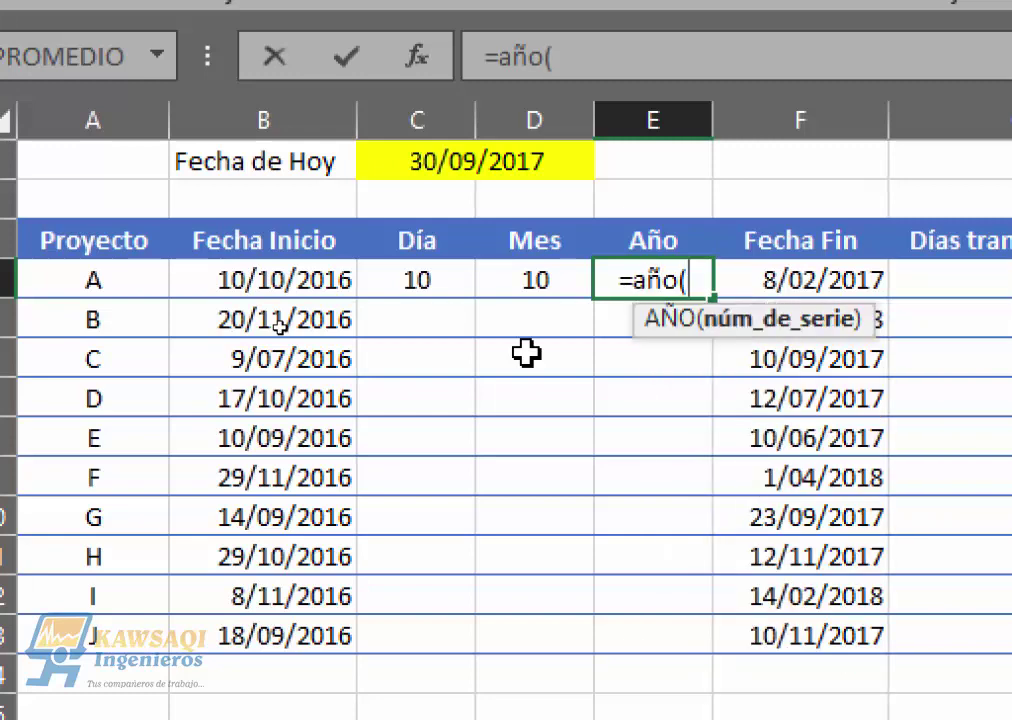
left_click(254, 272)
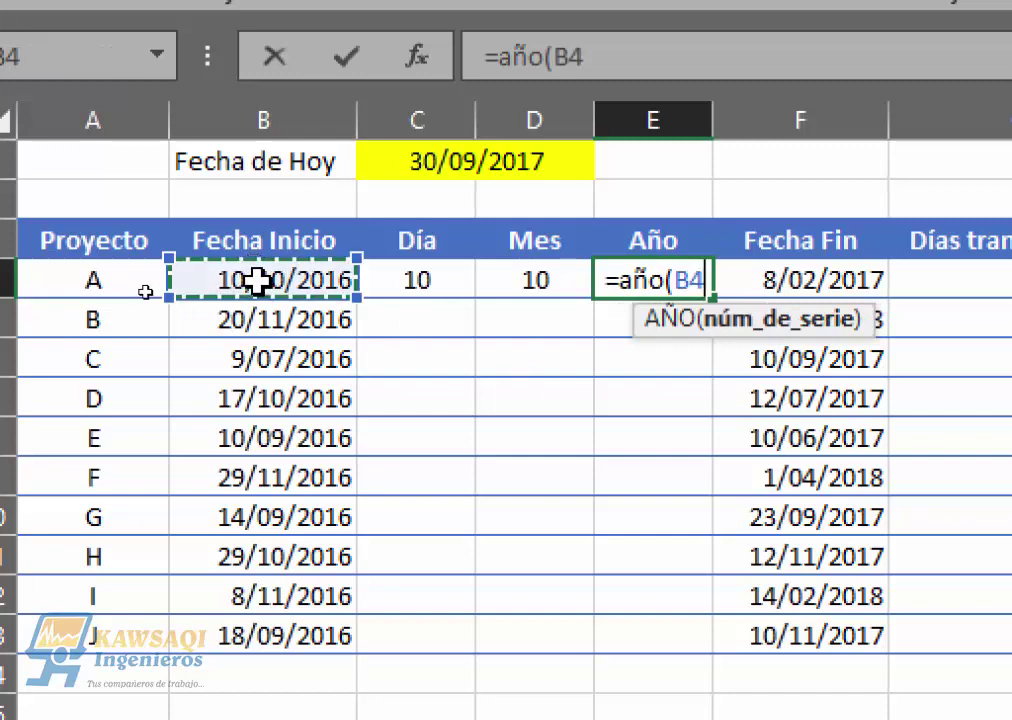
type(")")
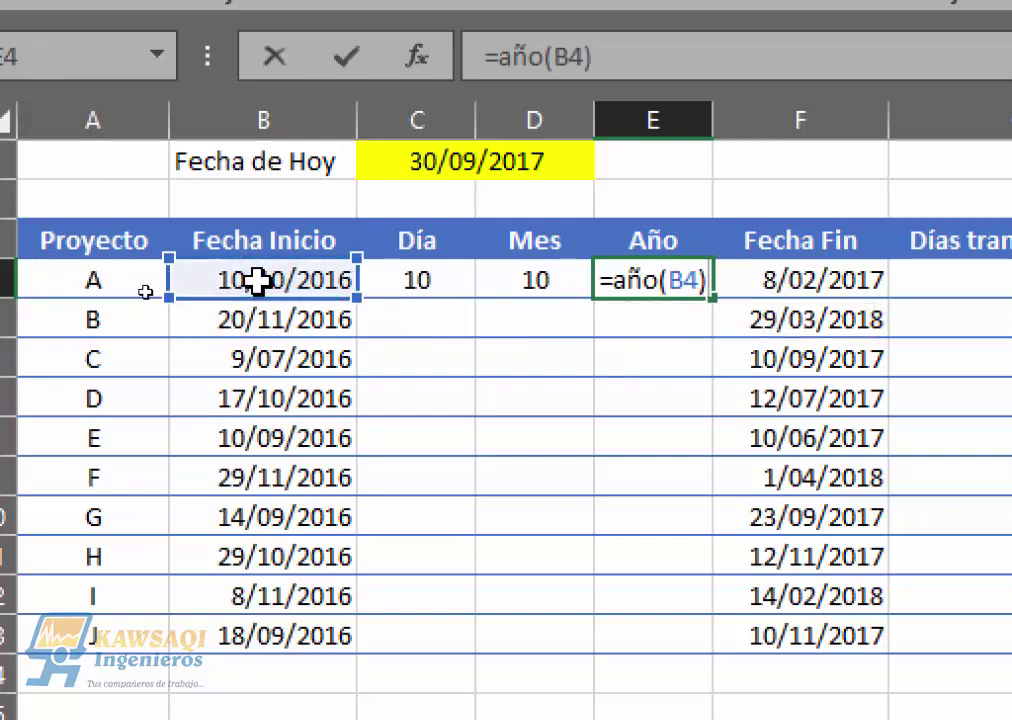
key("Return")
left_click_drag(417, 280, 653, 280)
double_click(713, 299)
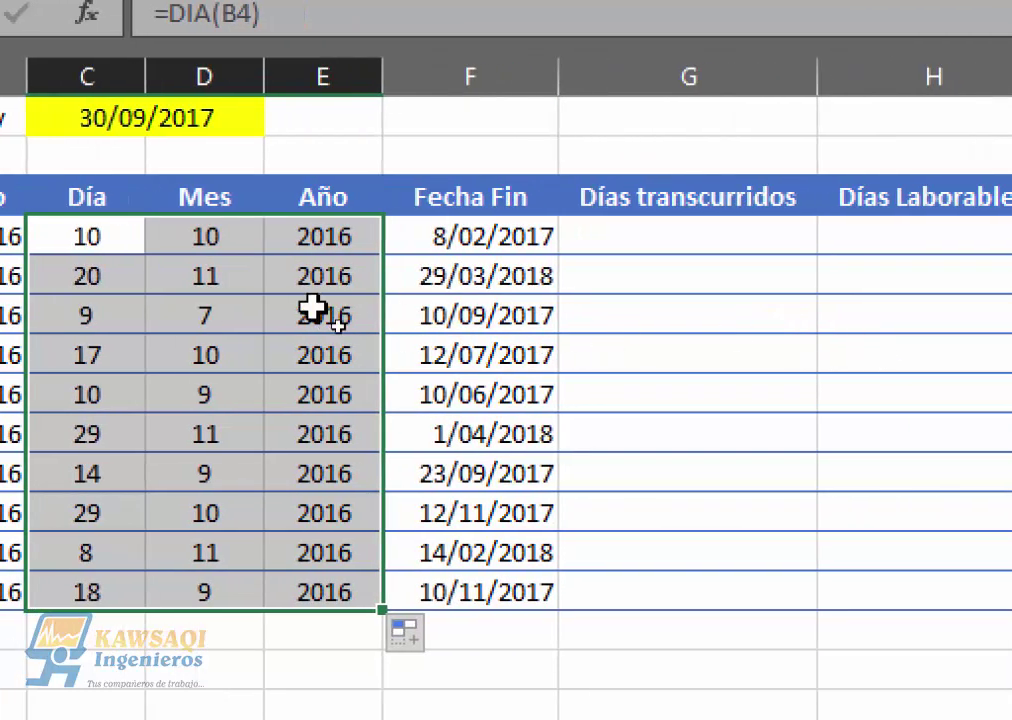
Calculate project A's Días transcurridos in cell G4 with =$C$1-B4, and copy the formula down to G13.
left_click(726, 238)
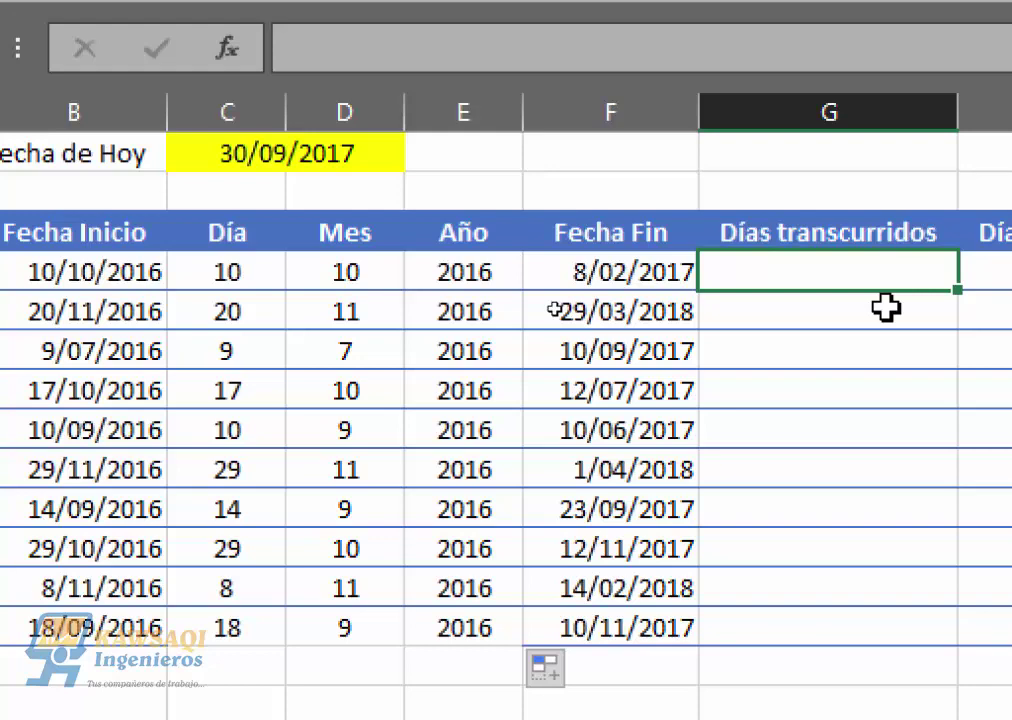
type("=")
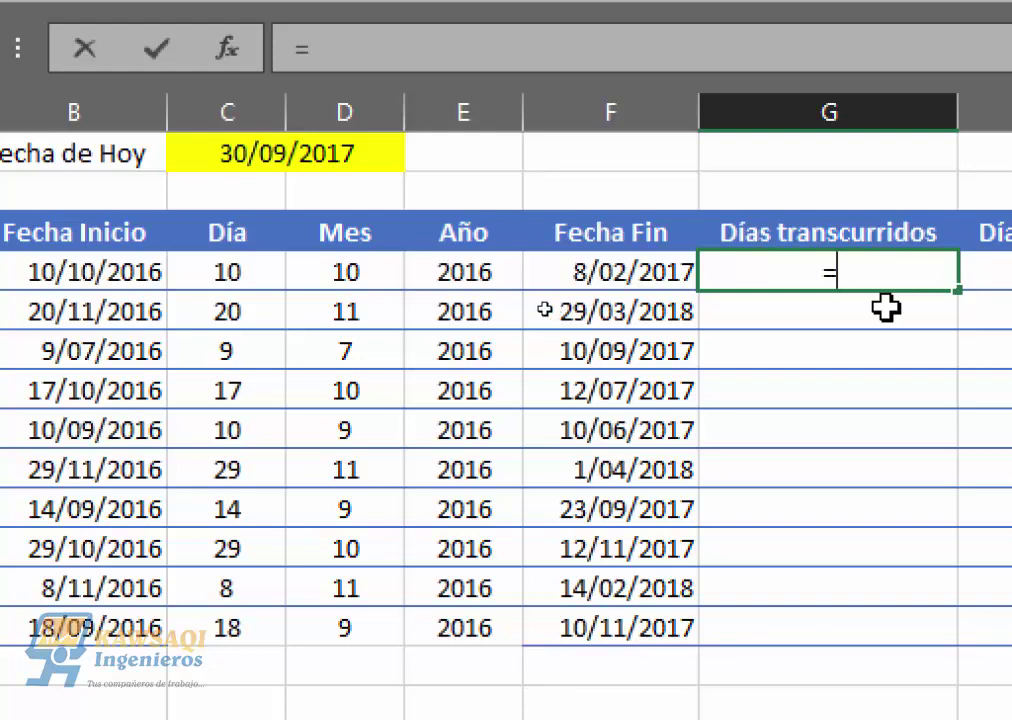
left_click(305, 165)
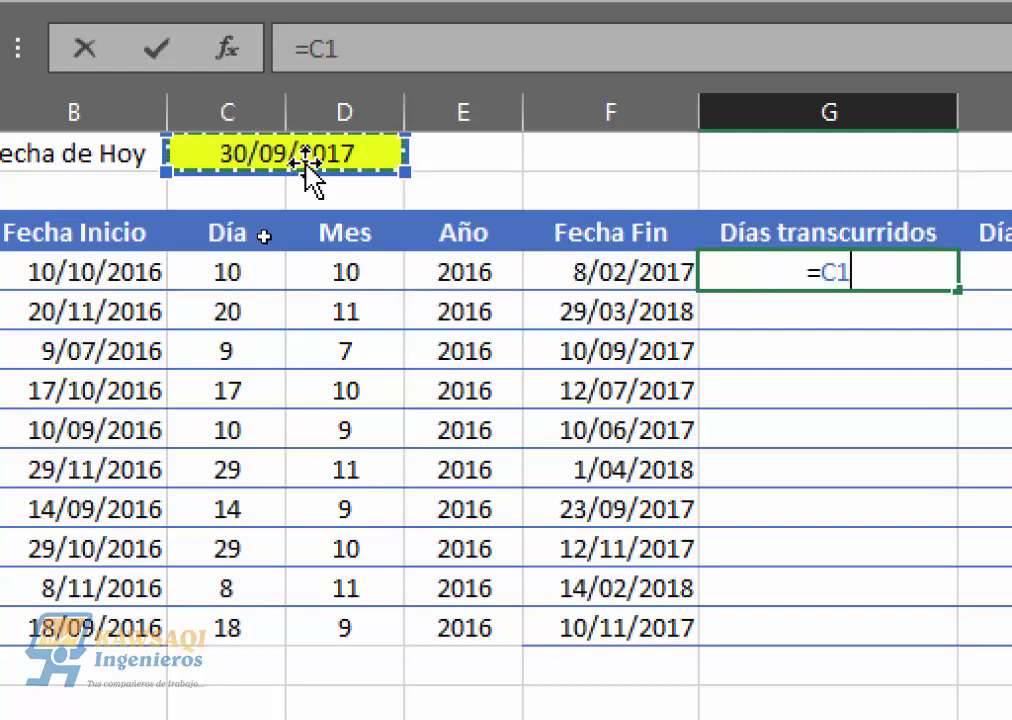
key("F4")
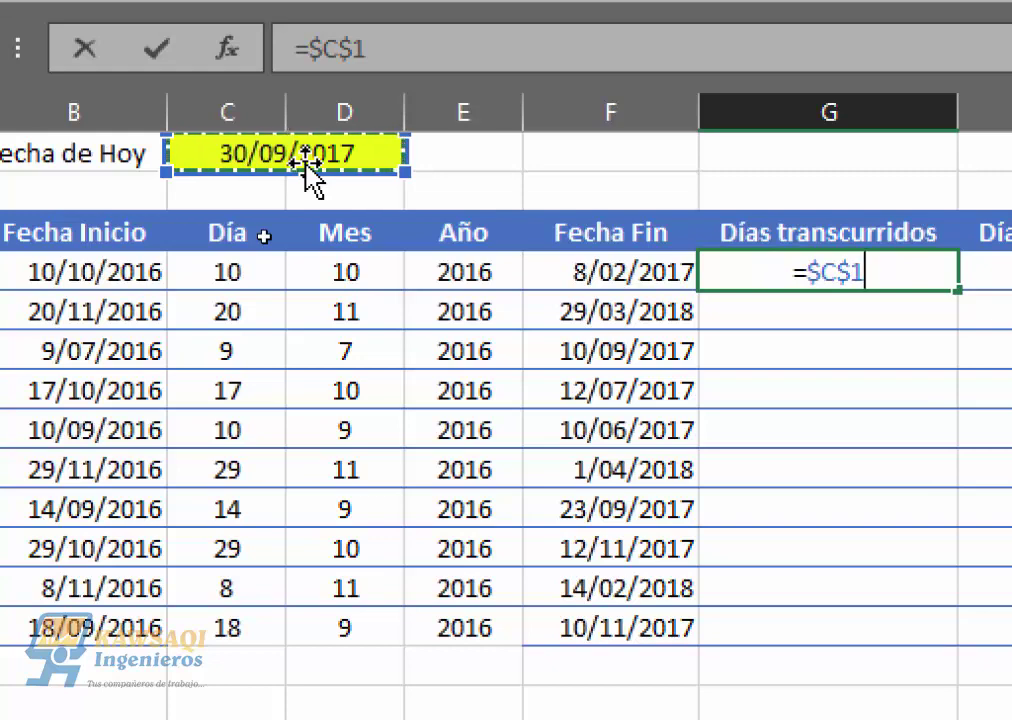
type("-")
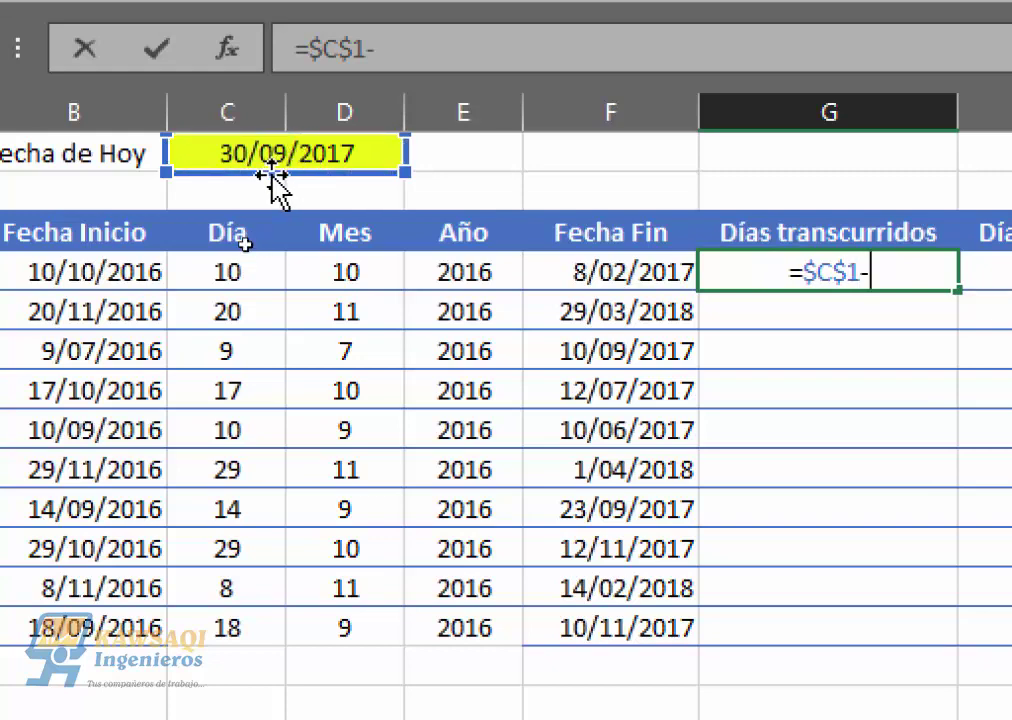
left_click(130, 283)
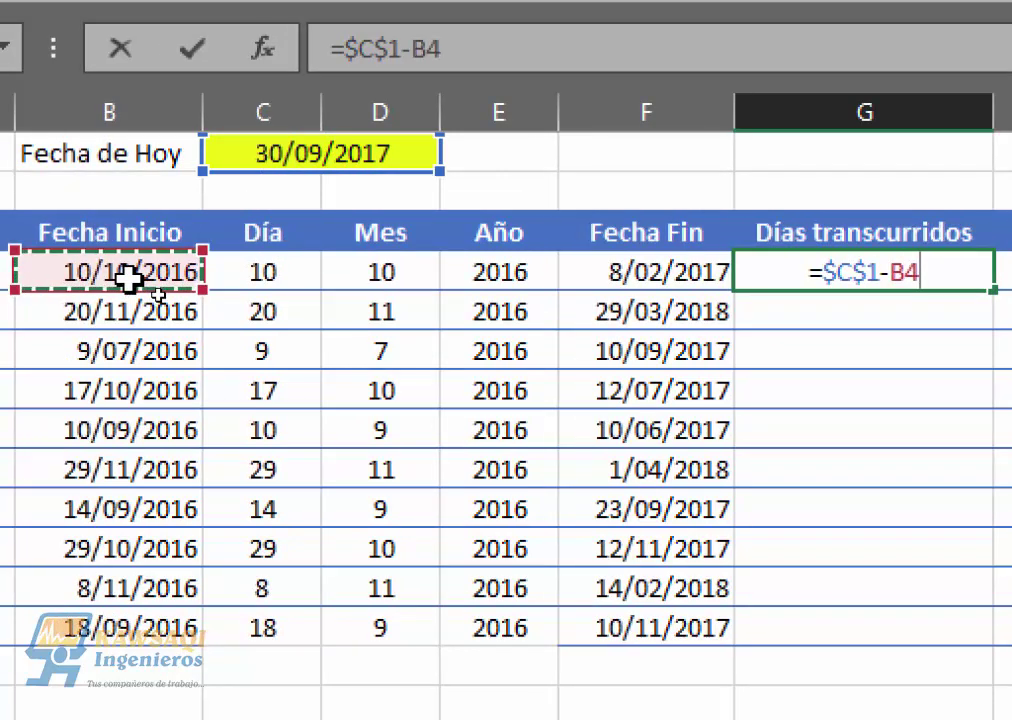
key("Return")
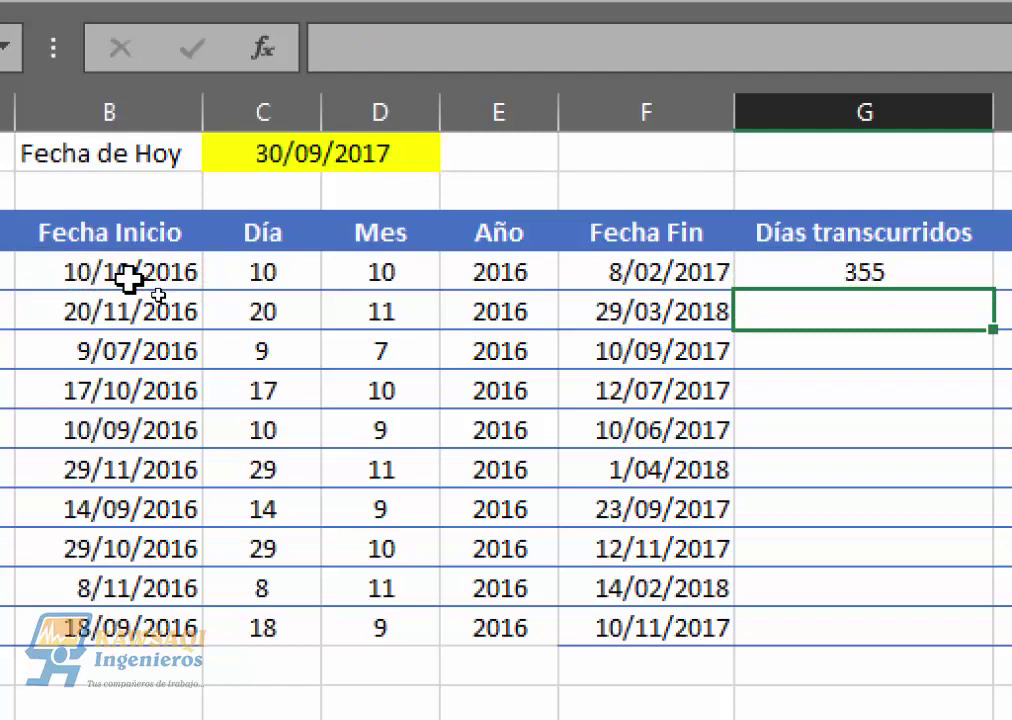
left_click(855, 268)
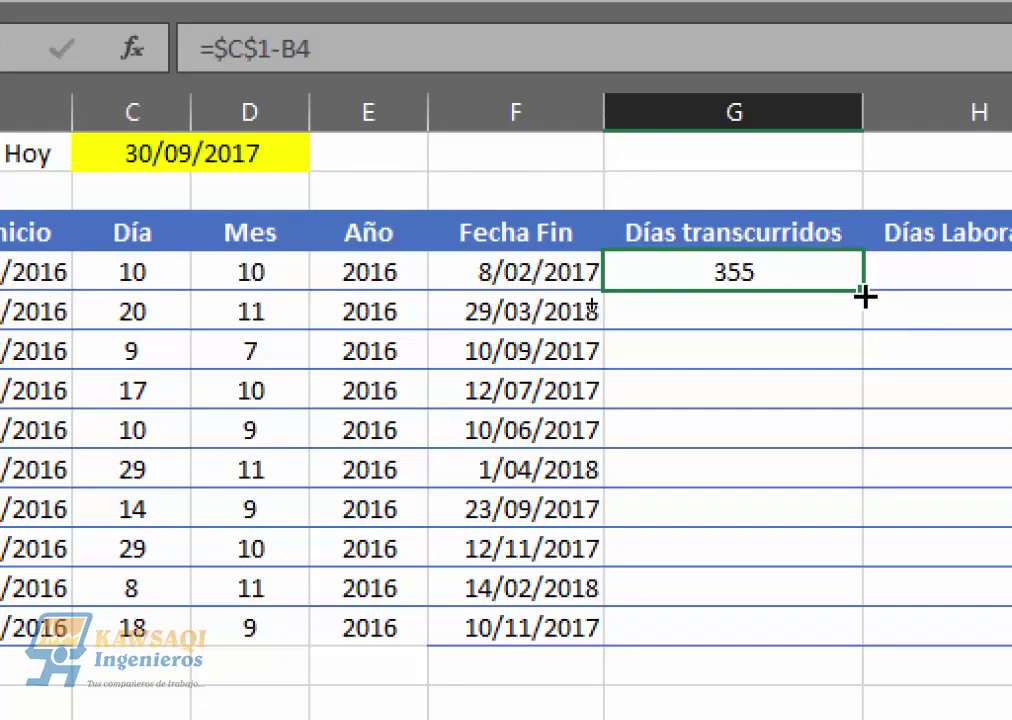
left_click_drag(865, 296, 833, 655)
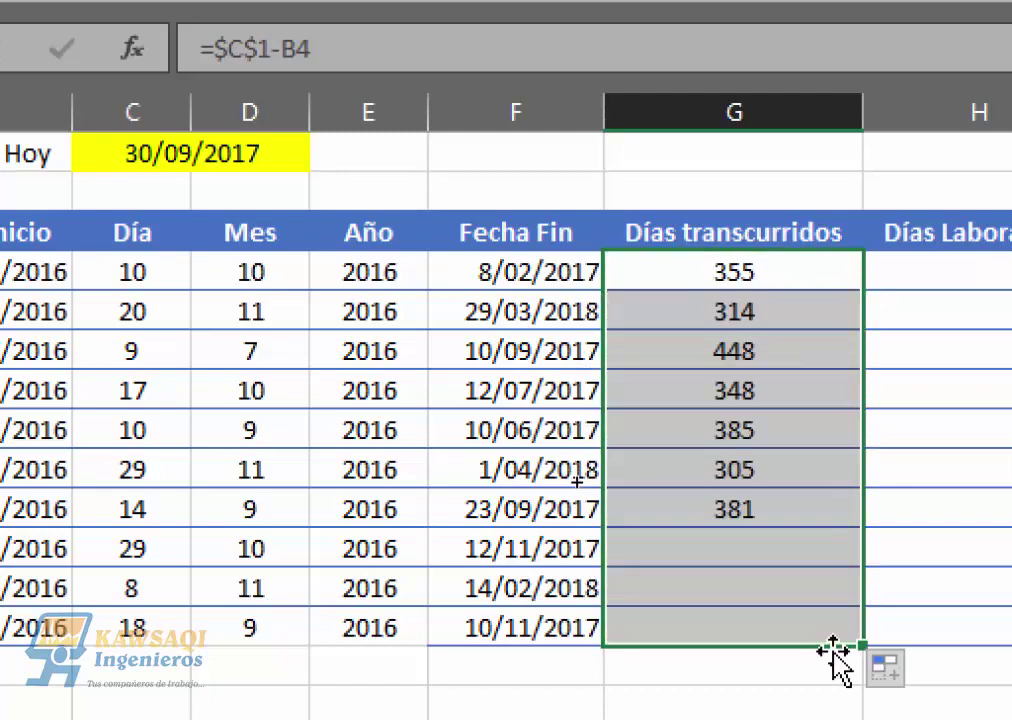
left_click(727, 270)
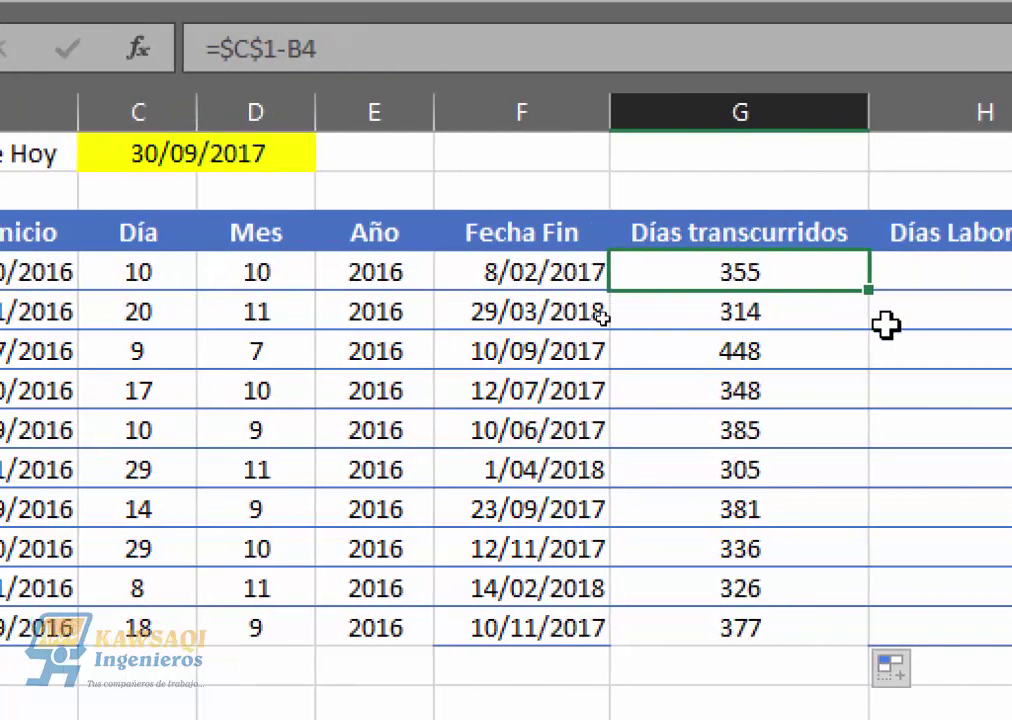
Calculate project A's Duración in cell I4 with =F4-B4, and copy the formula down to I13.
left_click(524, 295)
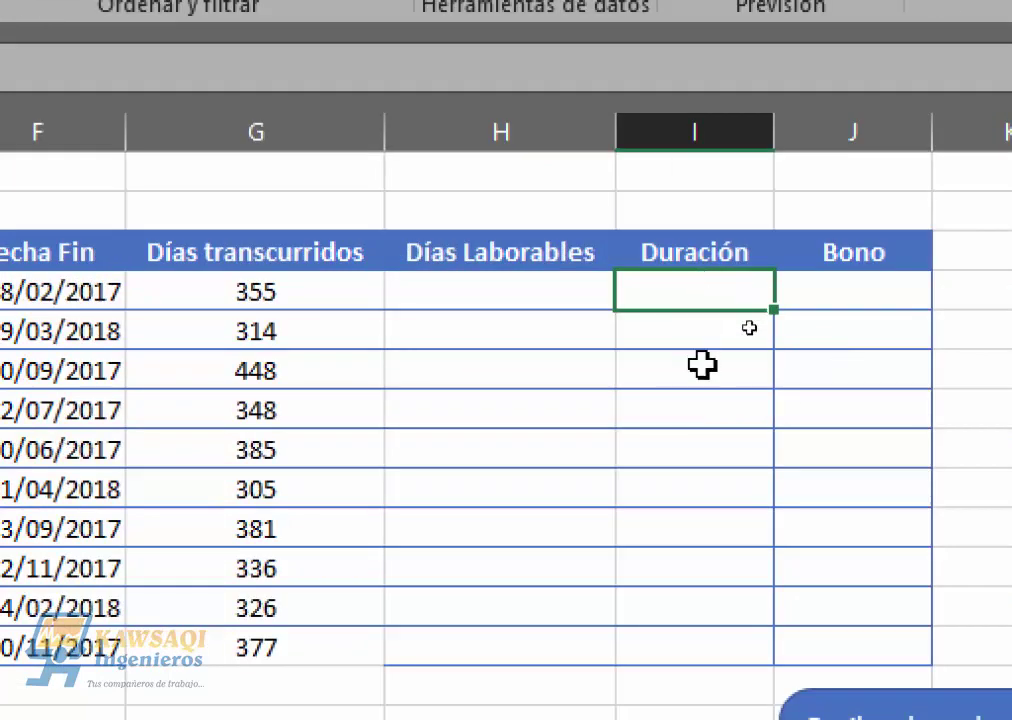
type("=")
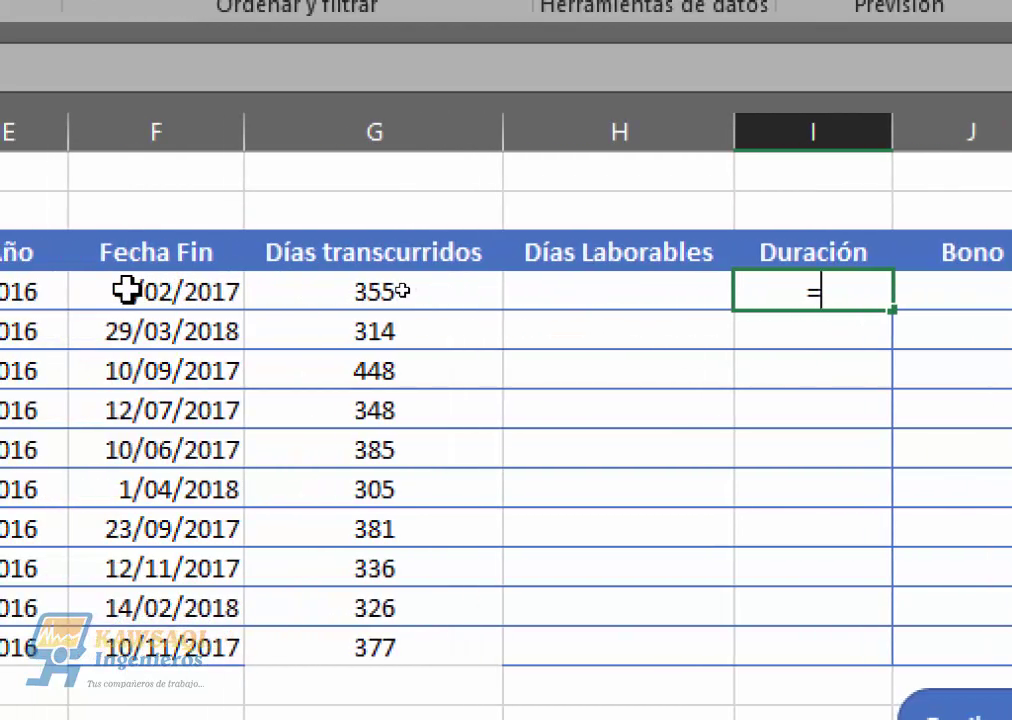
left_click(8, 291)
type("-")
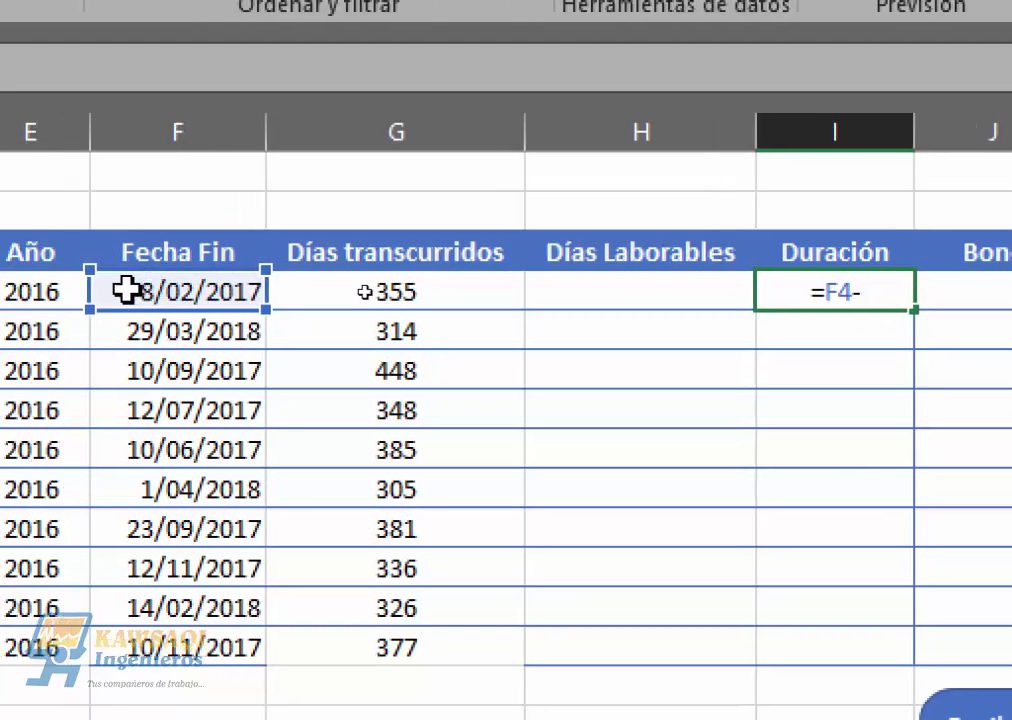
left_click(128, 292)
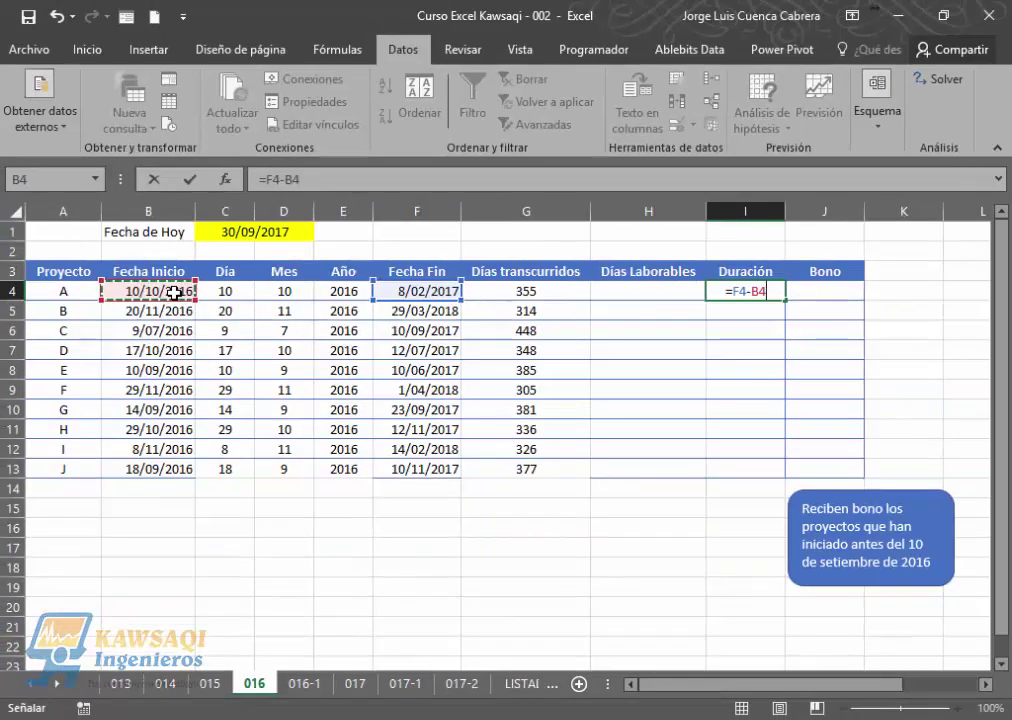
key("Return")
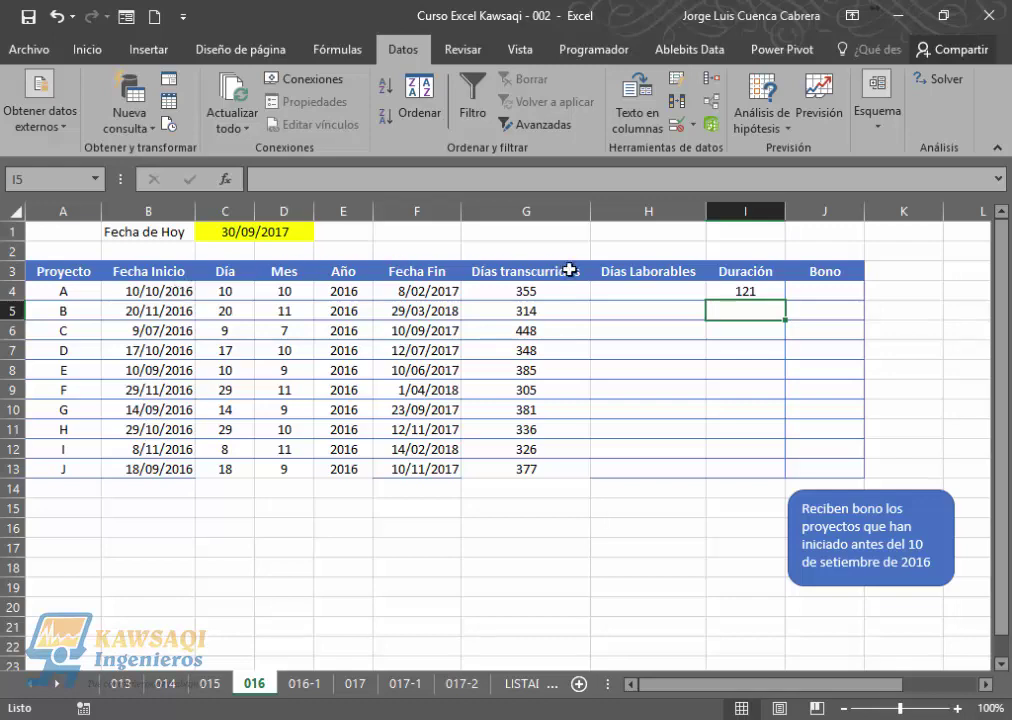
left_click(723, 289)
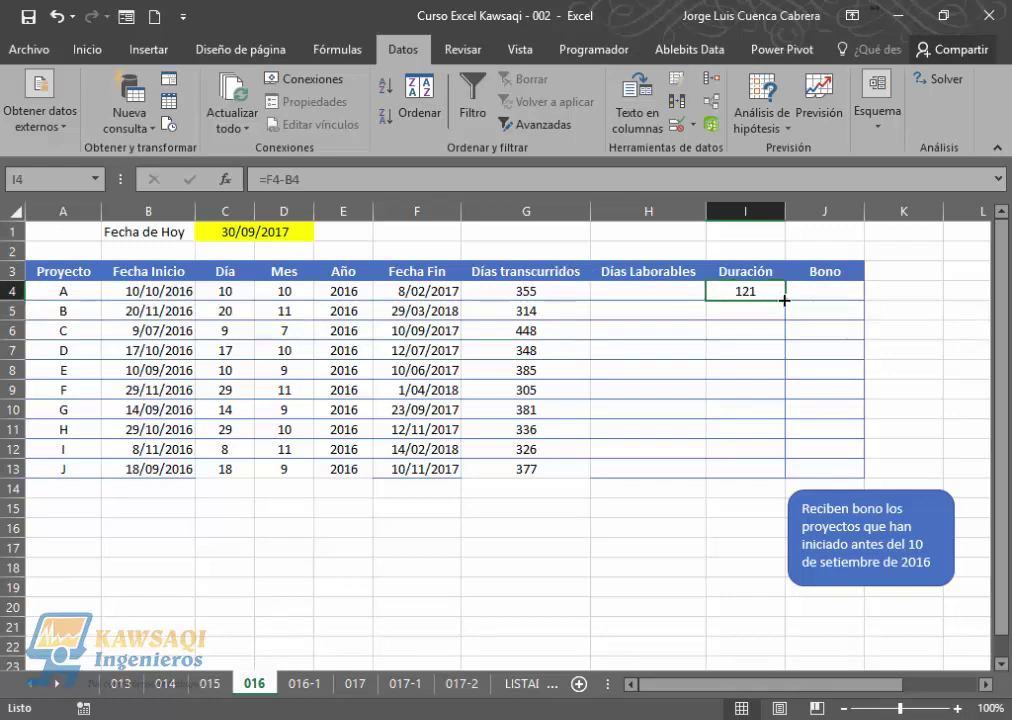
left_click_drag(785, 300, 778, 475)
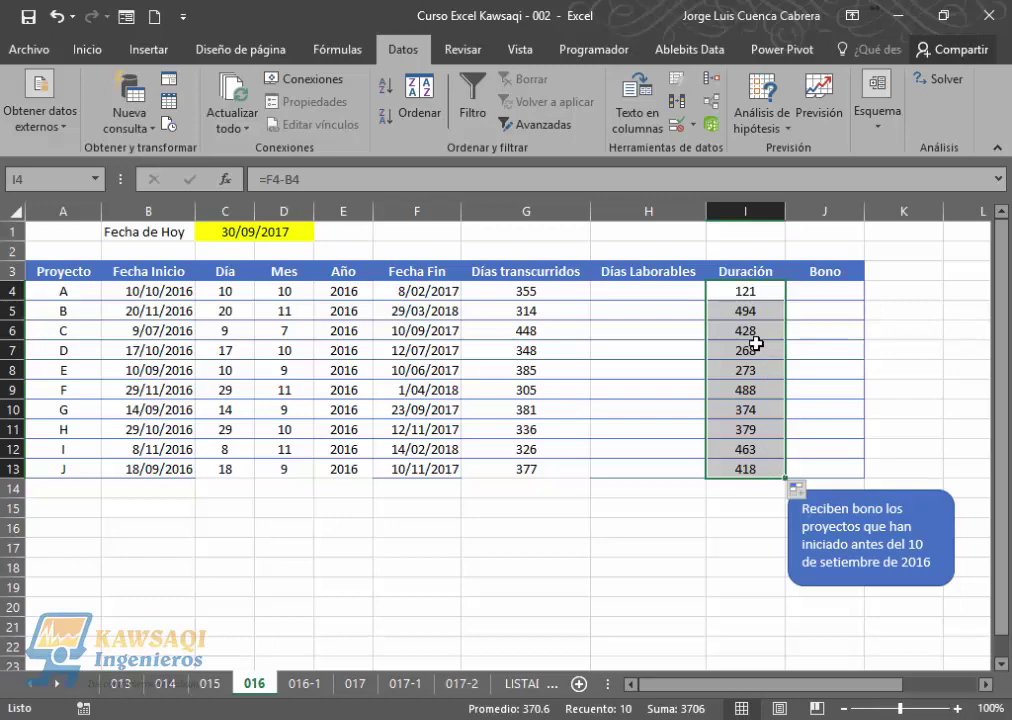
left_click(678, 329)
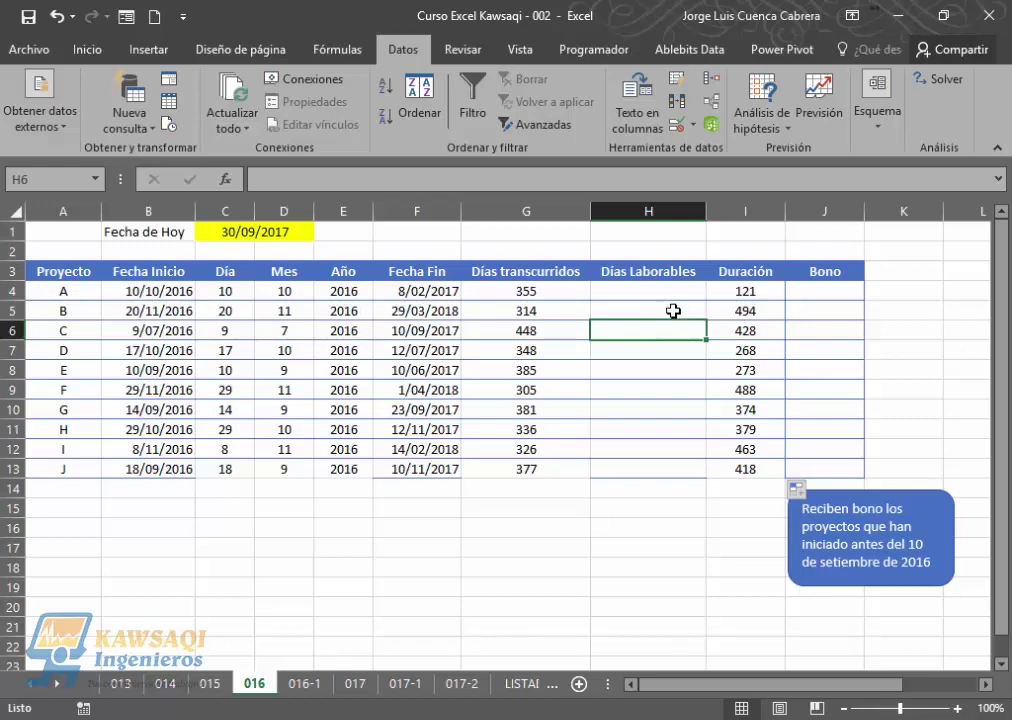
left_click(662, 293)
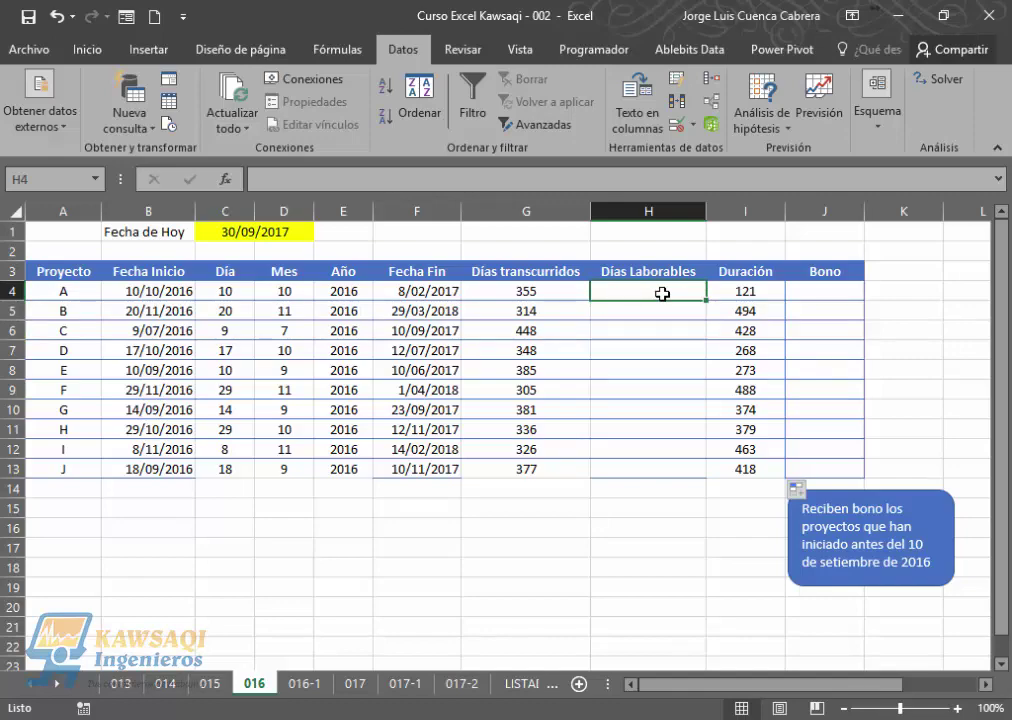
key("Left")
key("Down")
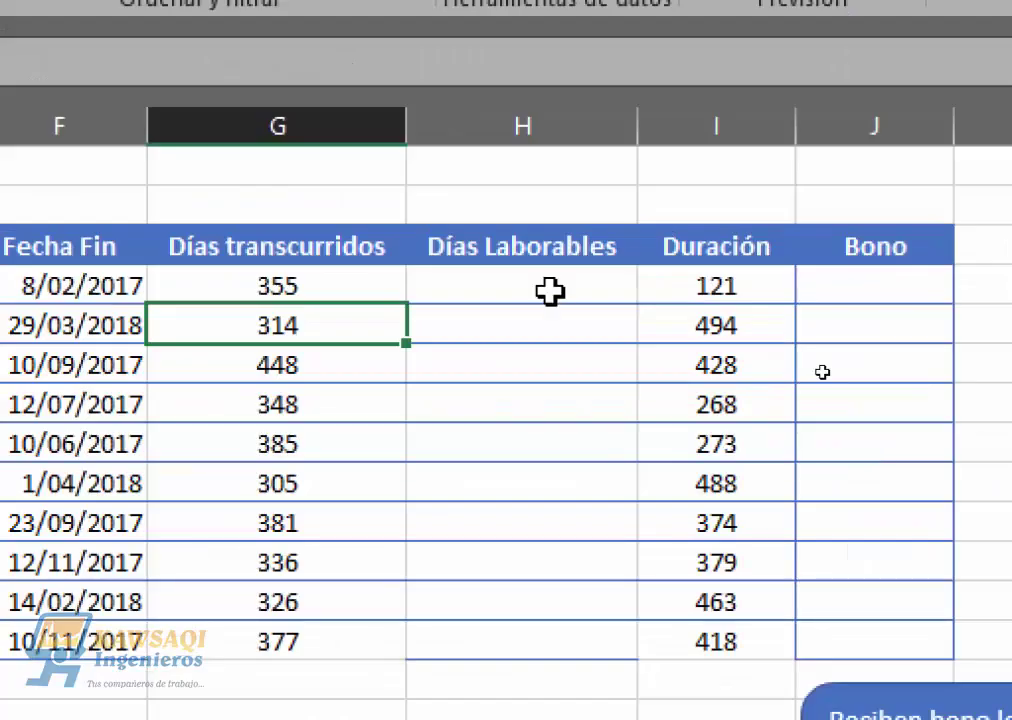
Enter =DIAS.LAB(B4;F4) in H4, the first Días Laborables cell, using project A's start and end dates.
left_click(705, 280)
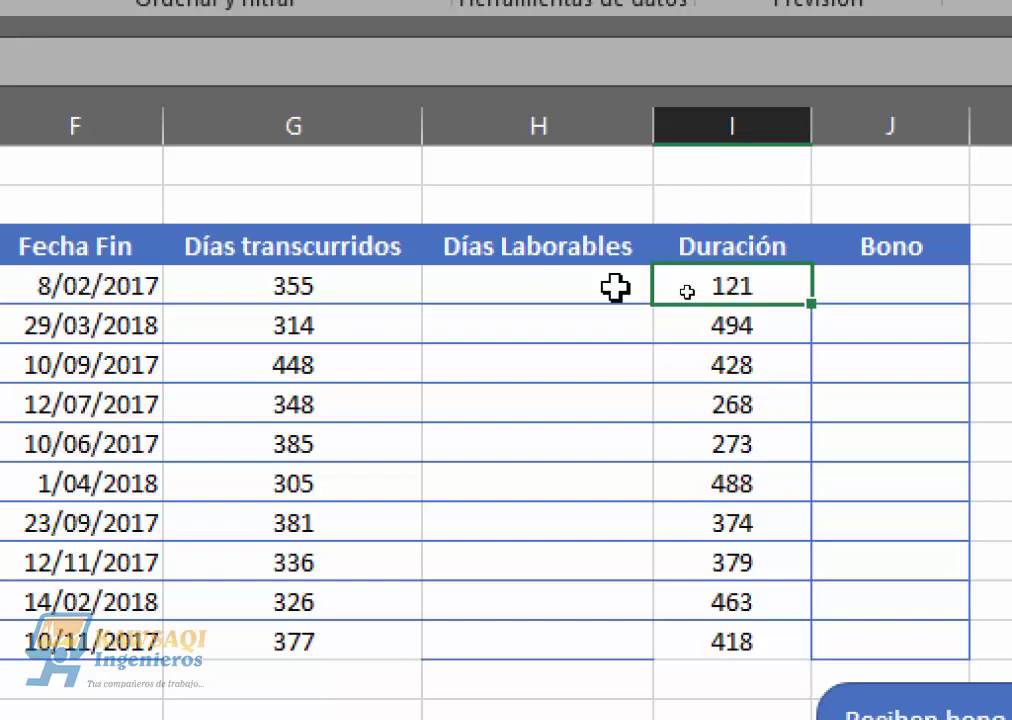
left_click(569, 289)
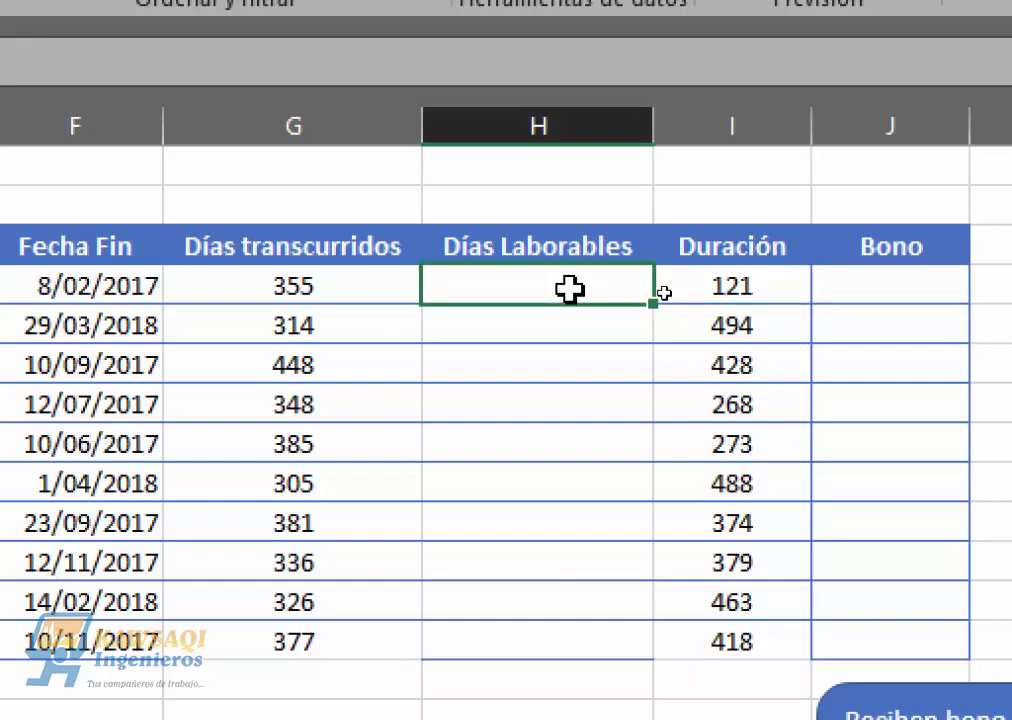
type("=dias")
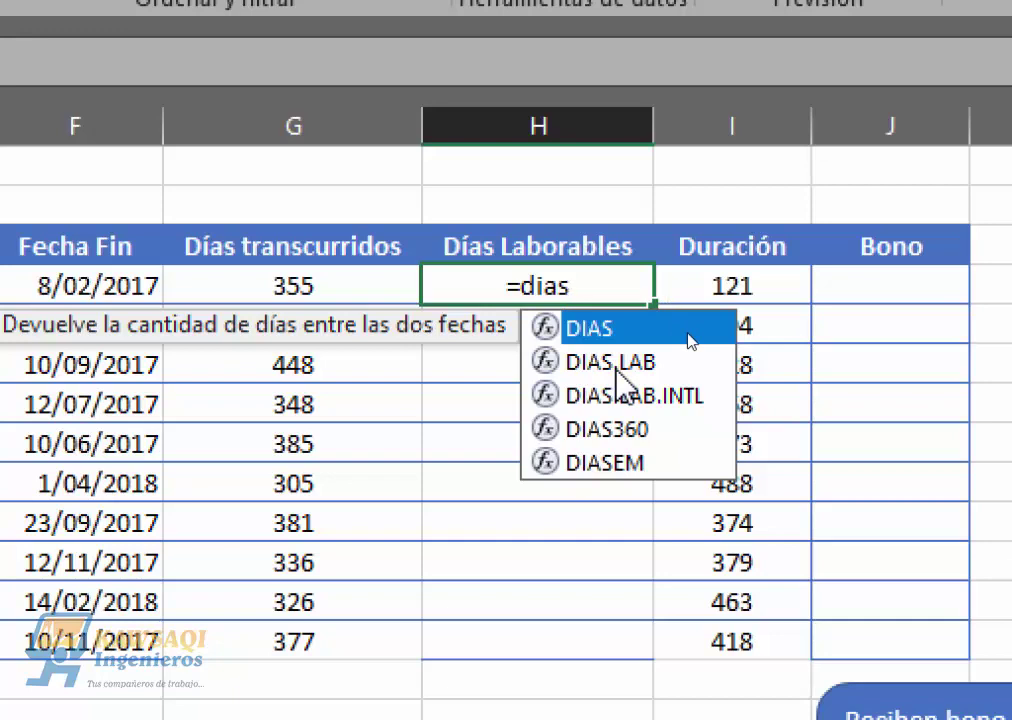
double_click(617, 365)
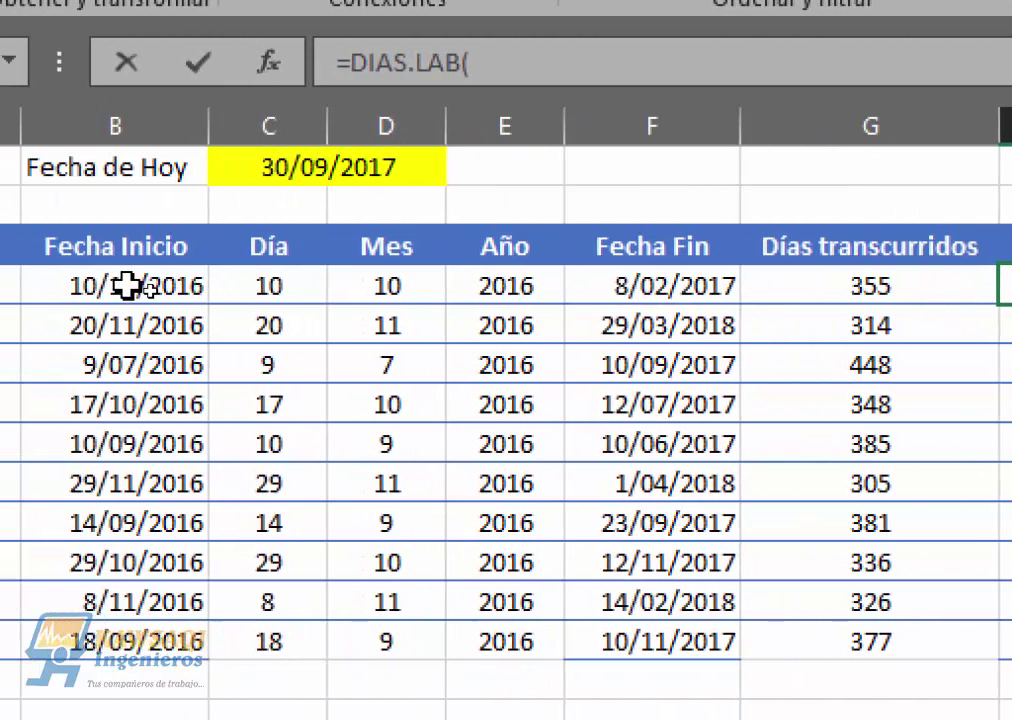
left_click(129, 287)
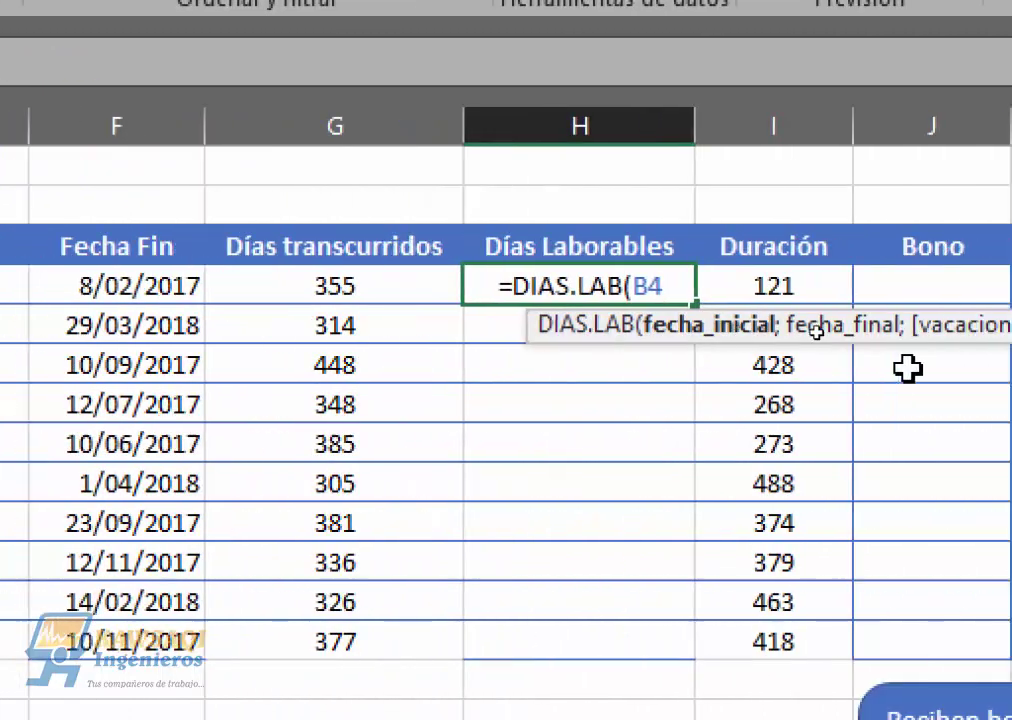
type(";")
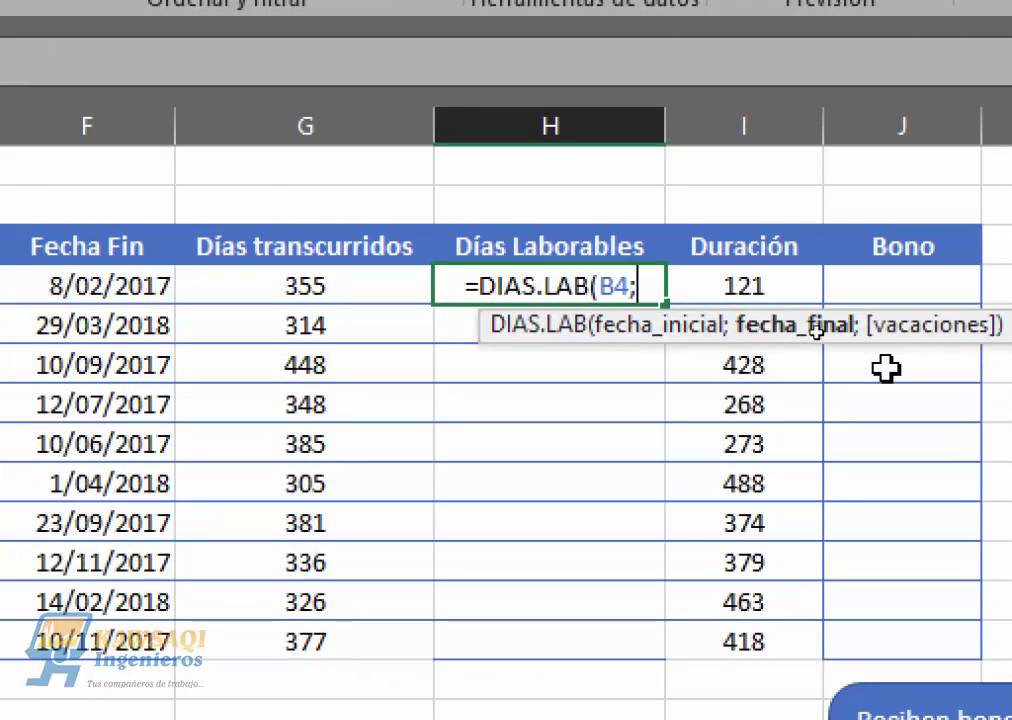
left_click(195, 286)
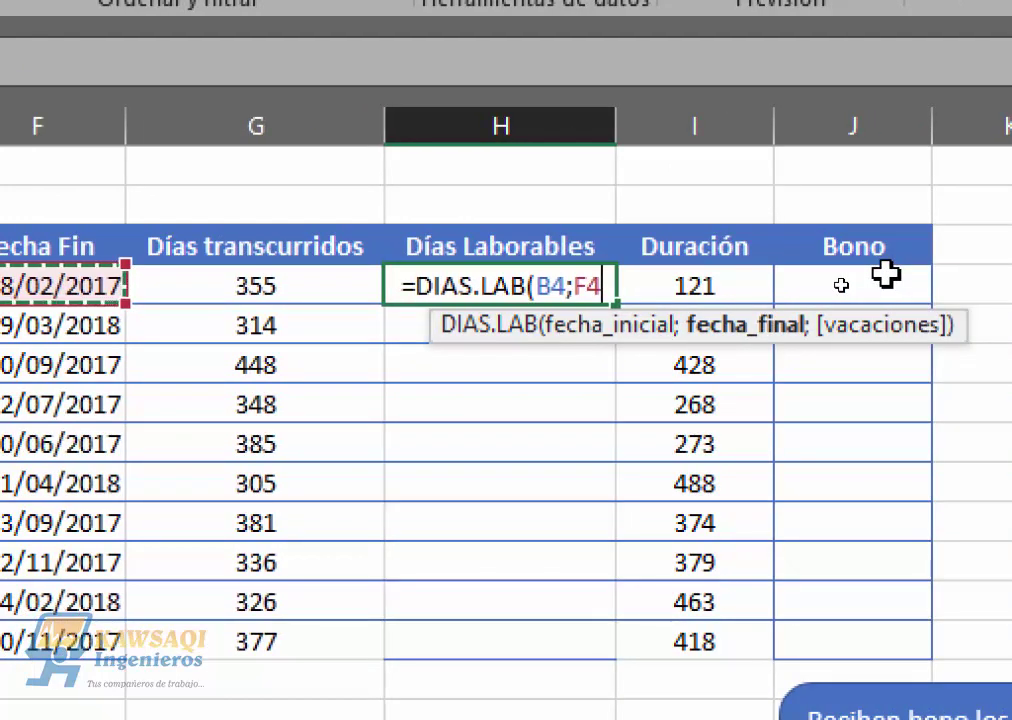
type(")")
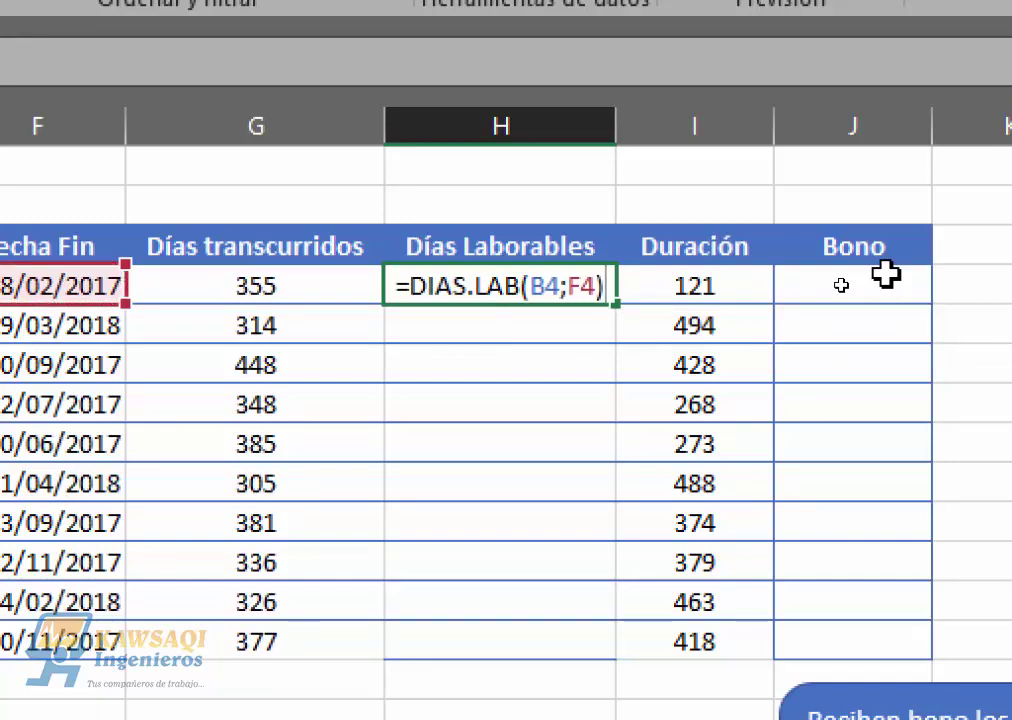
key("Return")
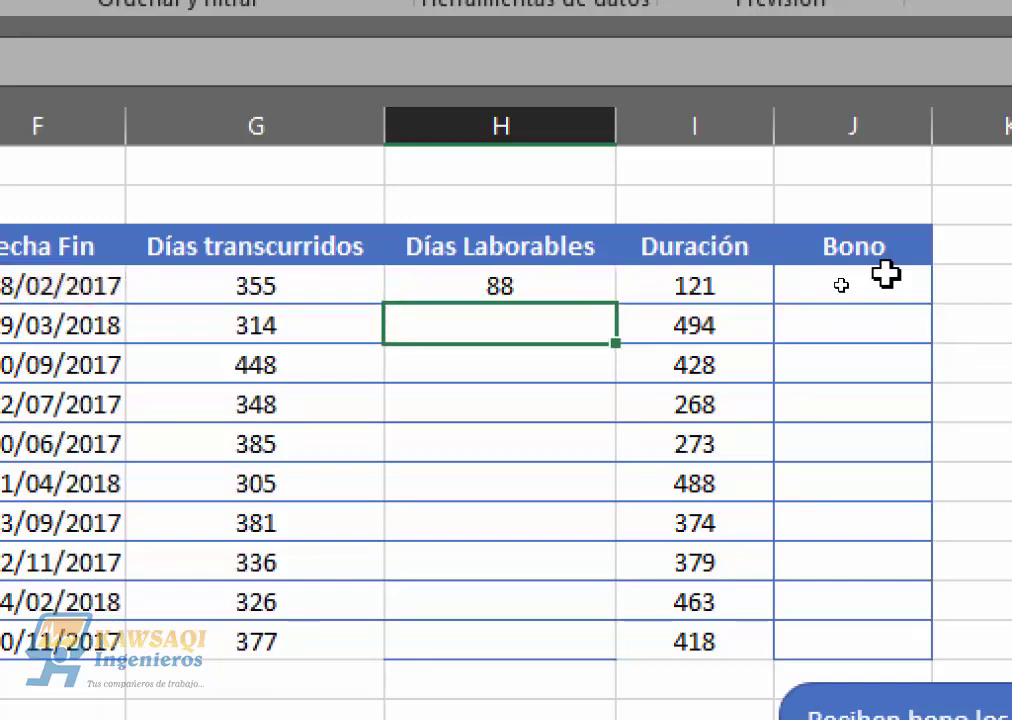
Fill the DIAS.LAB formula from H4 down the Días Laborables column to H13.
left_click(490, 289)
left_click_drag(616, 303, 616, 660)
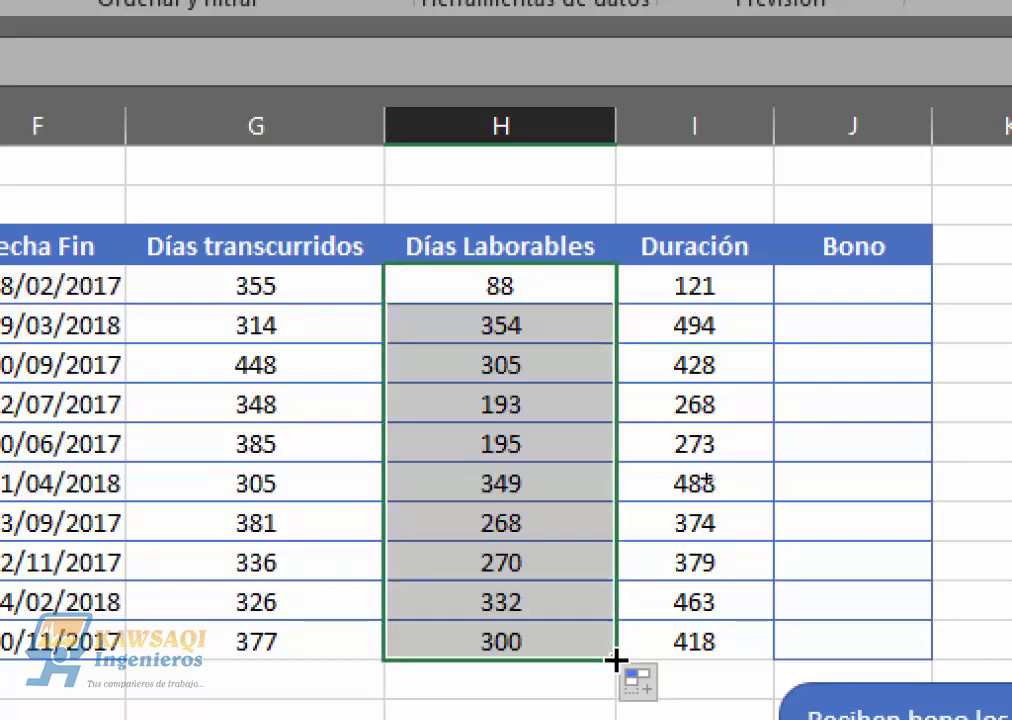
left_click(534, 280)
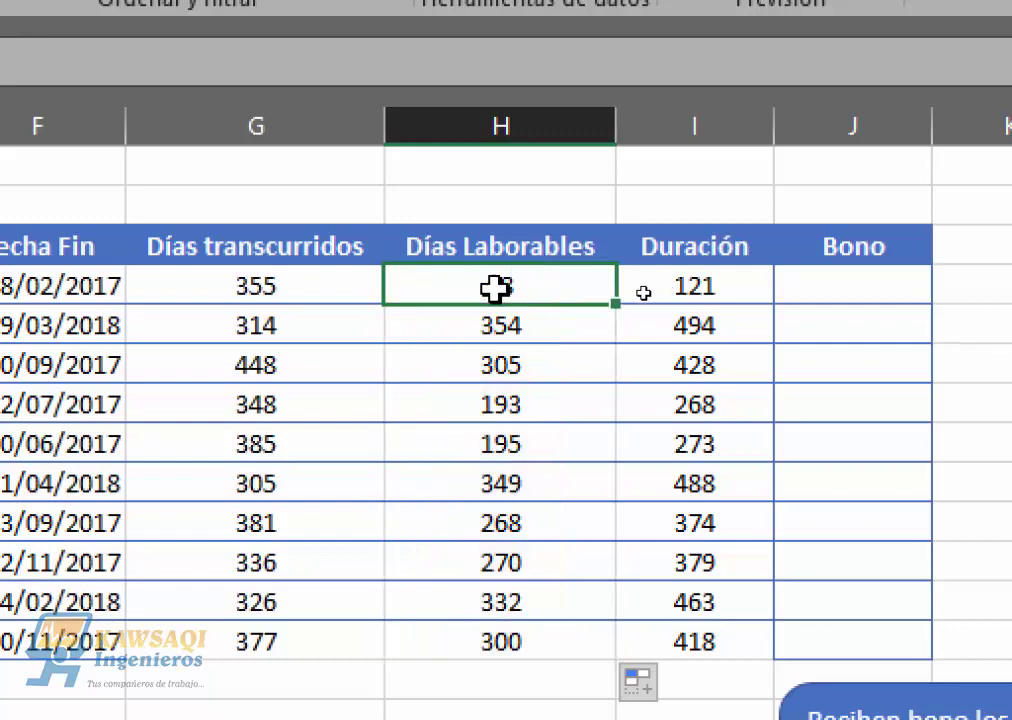
left_click(343, 287)
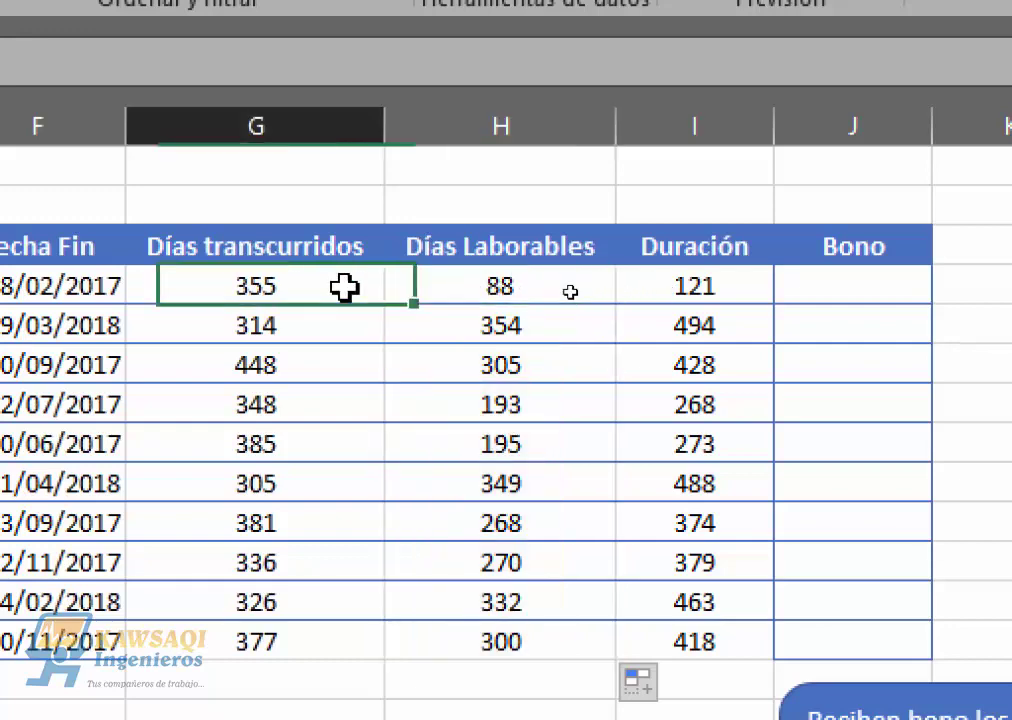
left_click(532, 284)
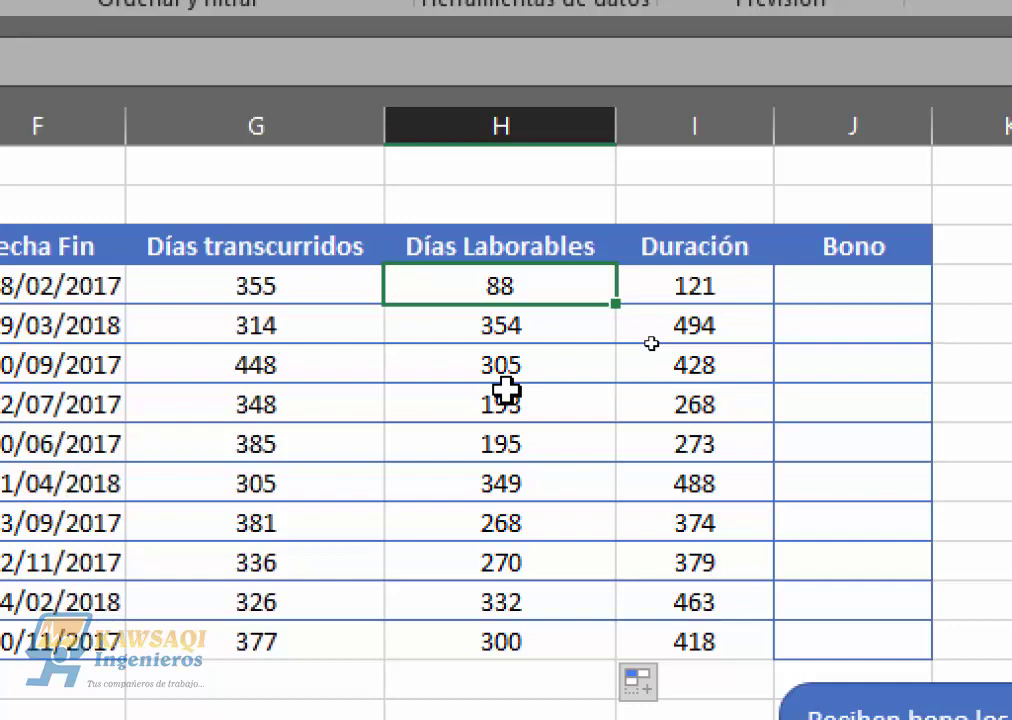
key("ctrl+Down")
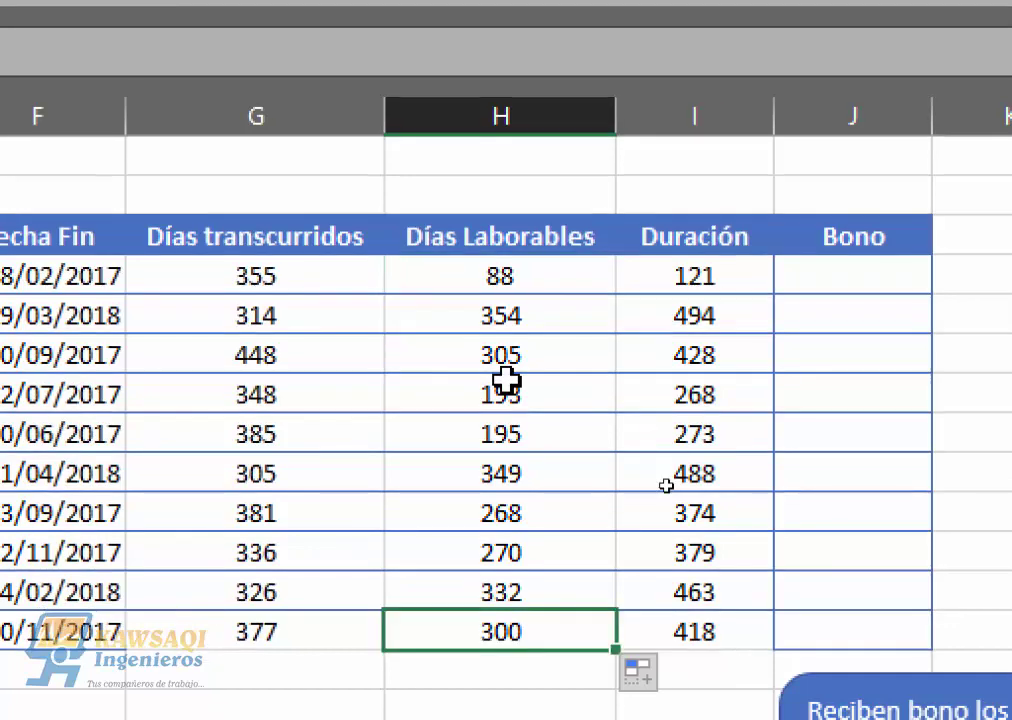
Clear the DIAS.LAB formulas from H4:H13, trying to add the vacaciones argument in H4 before emptying that cell.
mouse_move(525, 323)
left_mouse_down()
mouse_move(501, 661)
mouse_move(505, 637)
left_mouse_up()
key("Delete")
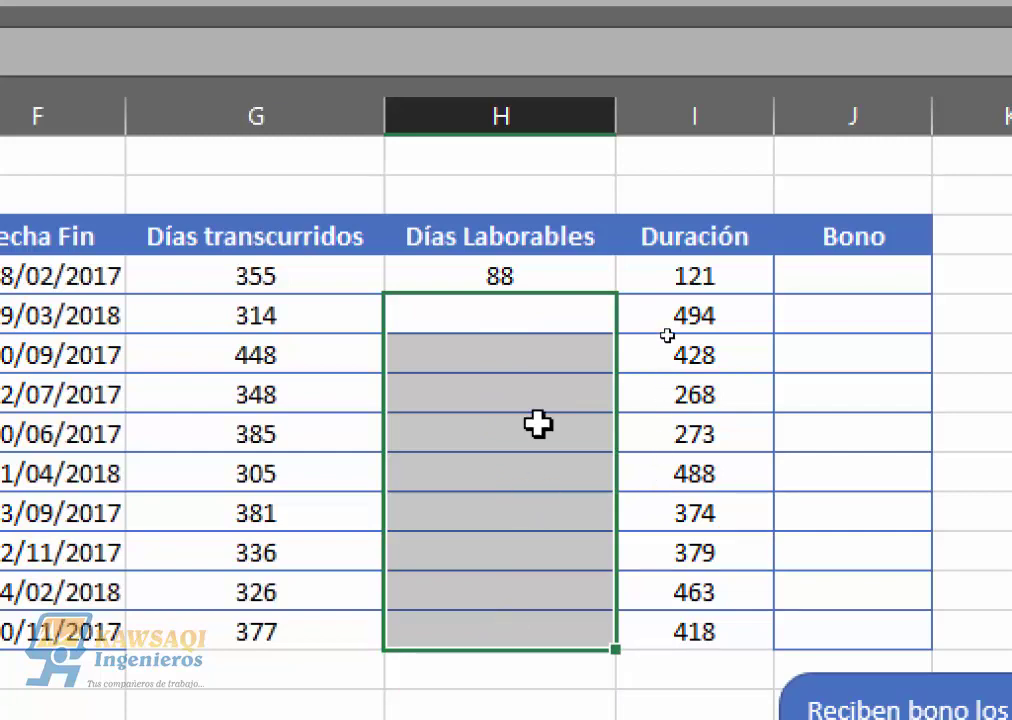
left_click(527, 283)
double_click(530, 286)
key("End")
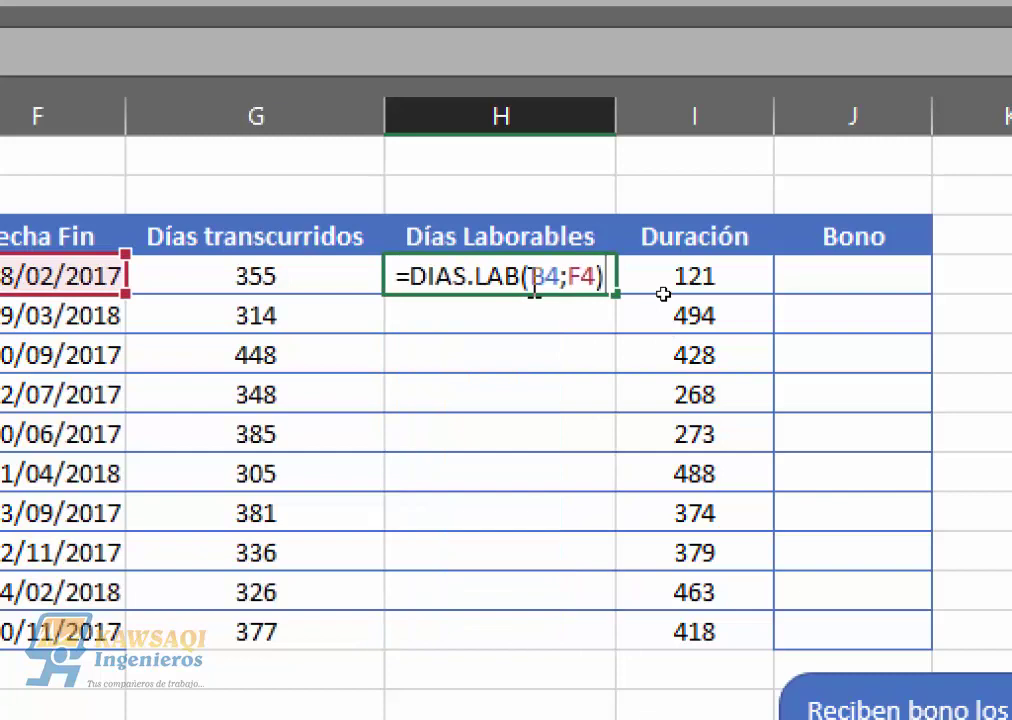
key("BackSpace")
type(";")
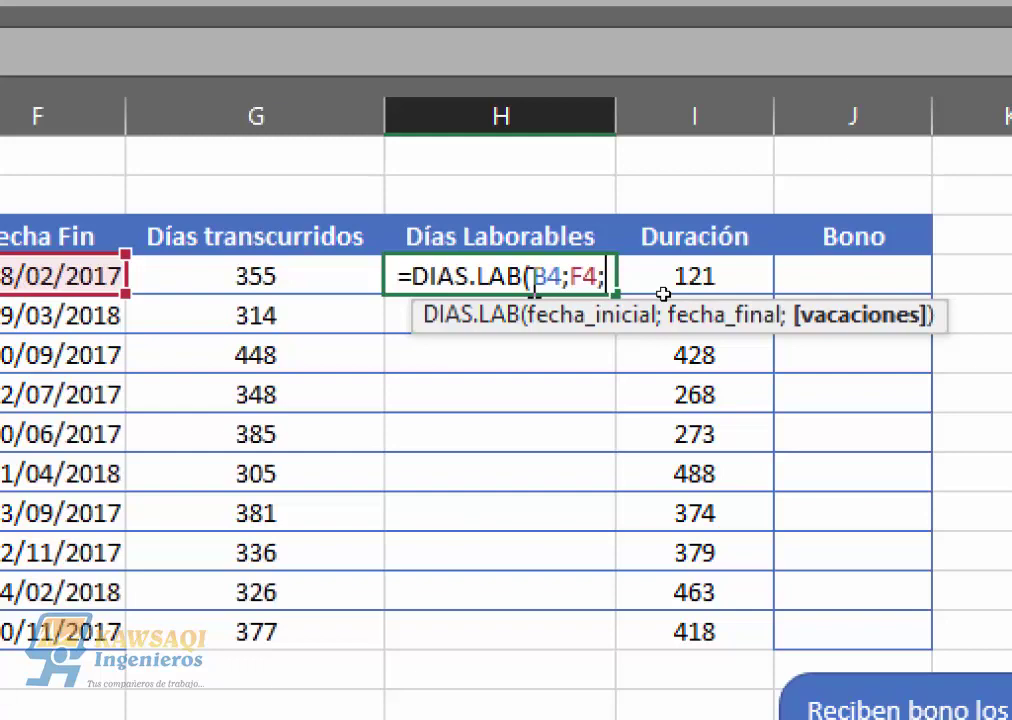
key("ctrl+Return")
key("Delete")
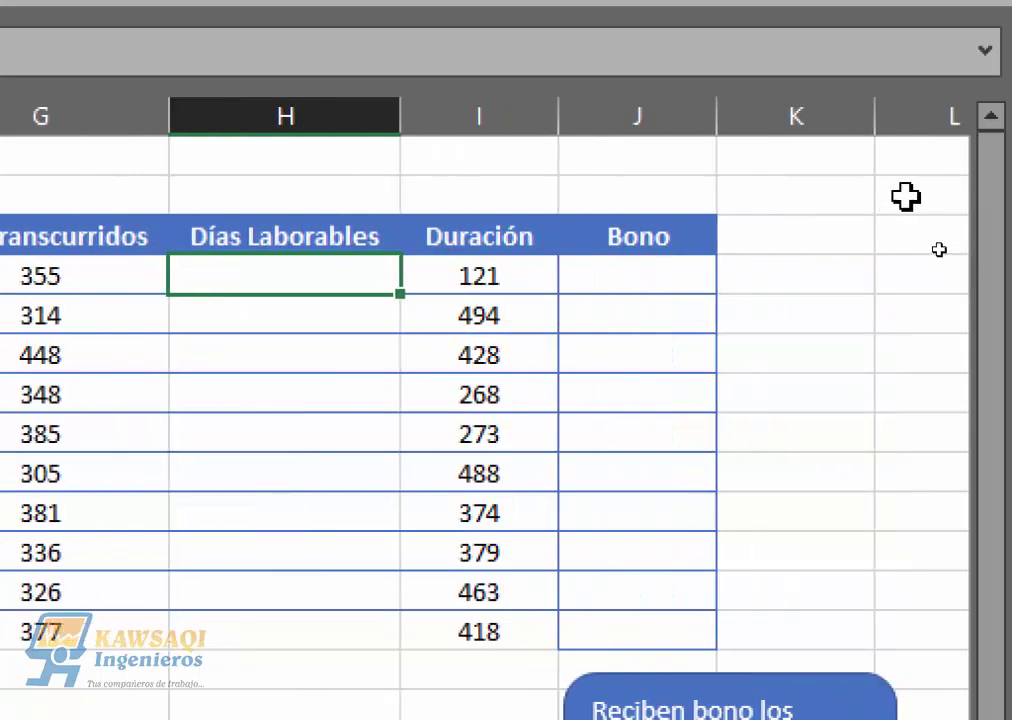
Enter the heading Vacaciones in cell L2, beside the project table.
left_click(898, 201)
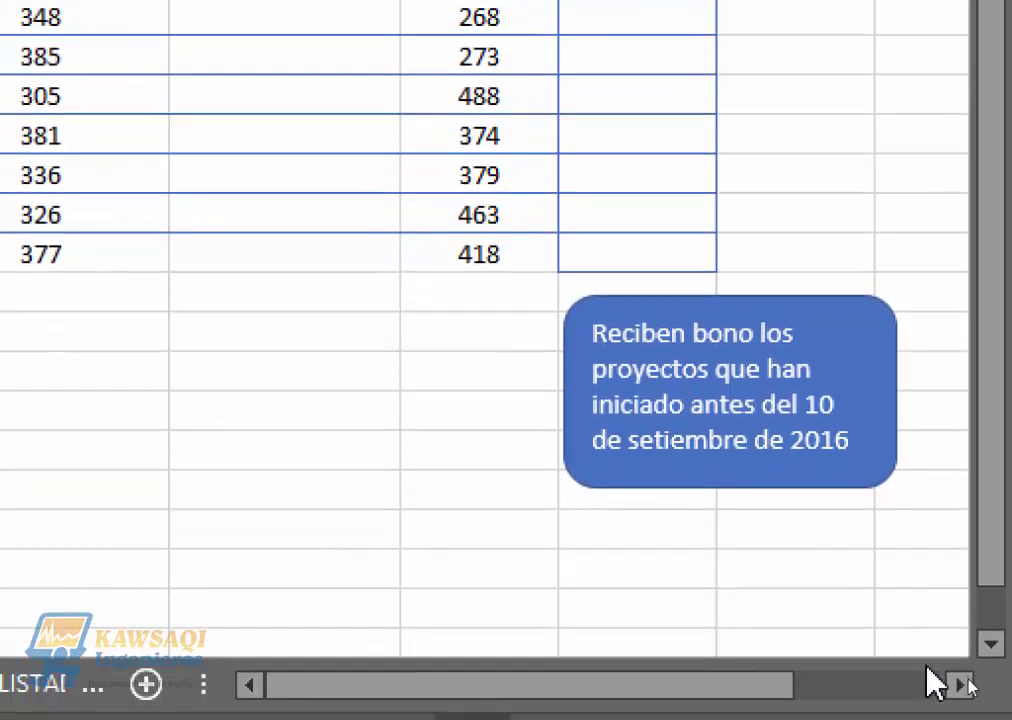
left_click(960, 715)
left_click(960, 715)
left_click_drag(983, 500, 985, 108)
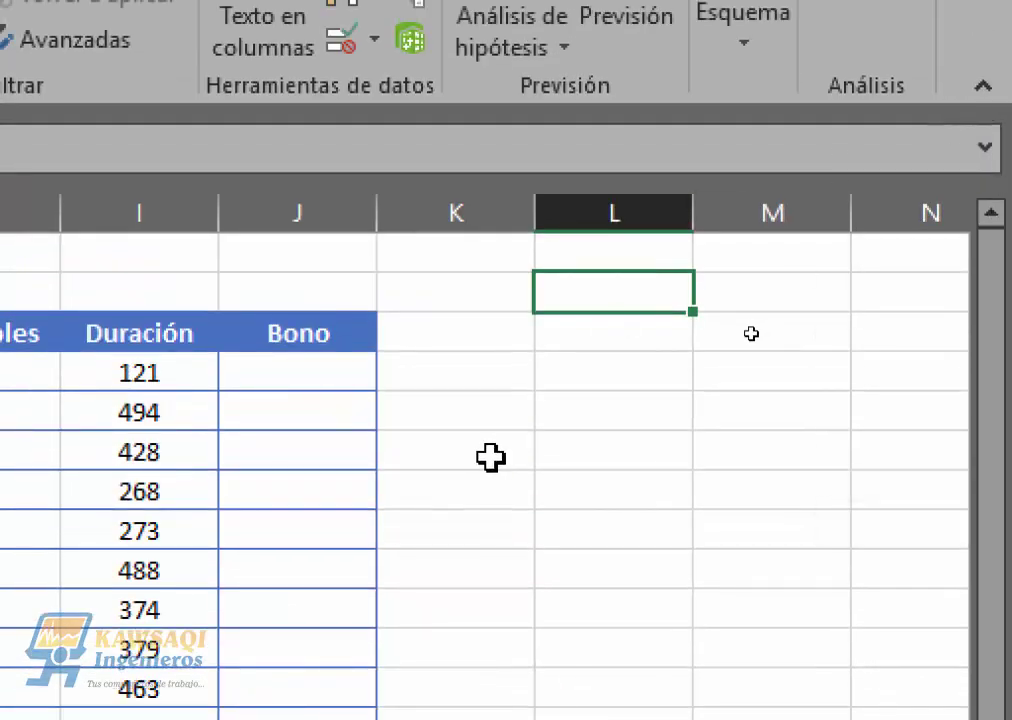
type("V")
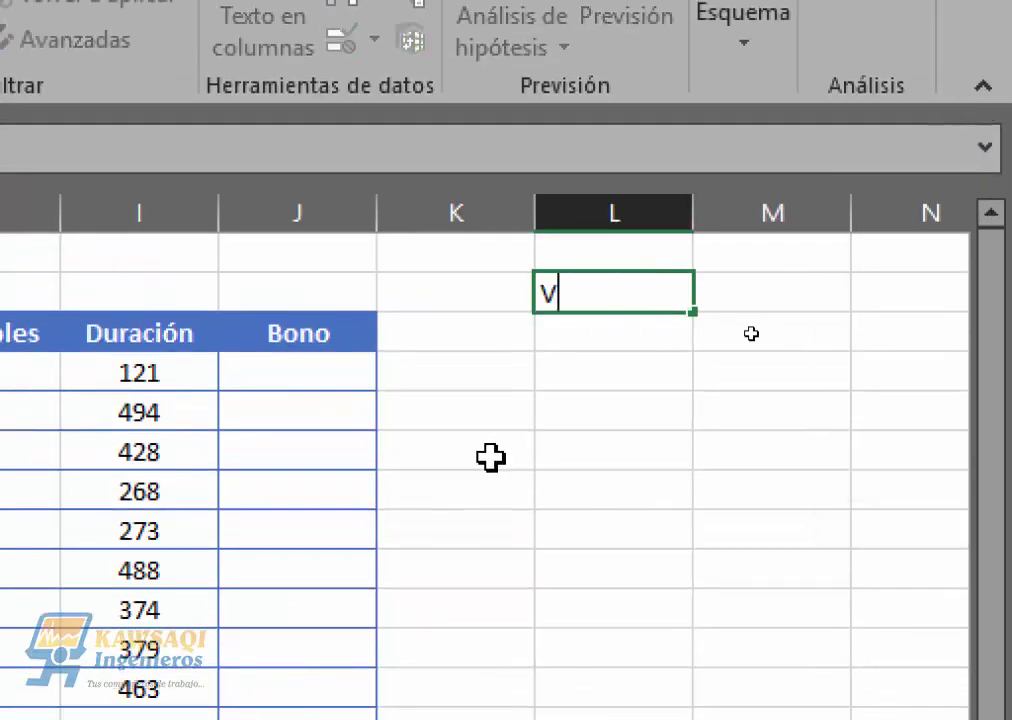
type("acaciones")
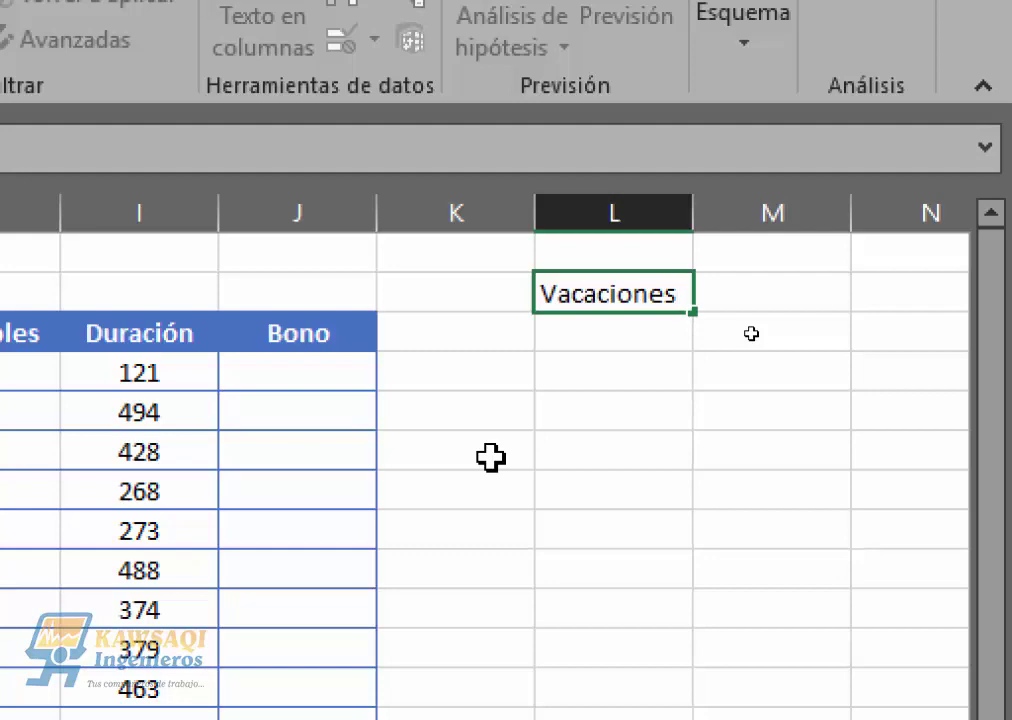
key("Return")
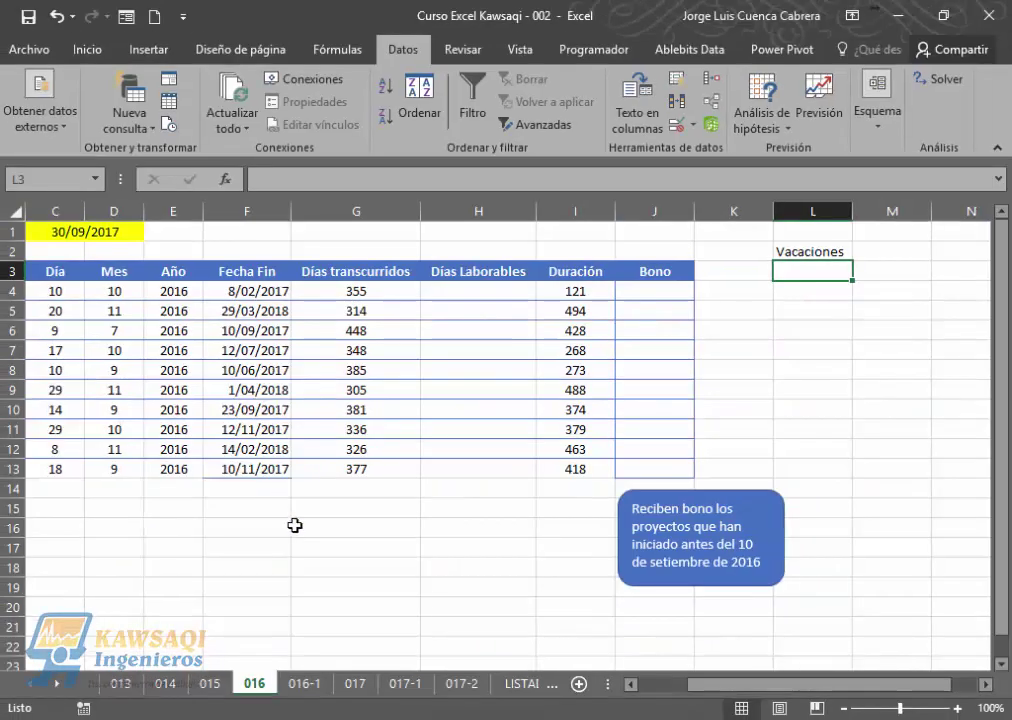
List the vacation dates 20/11/2016 in L3 and 11/12/2016 in L4 under the Vacaciones heading.
left_click_drag(714, 690, 660, 688)
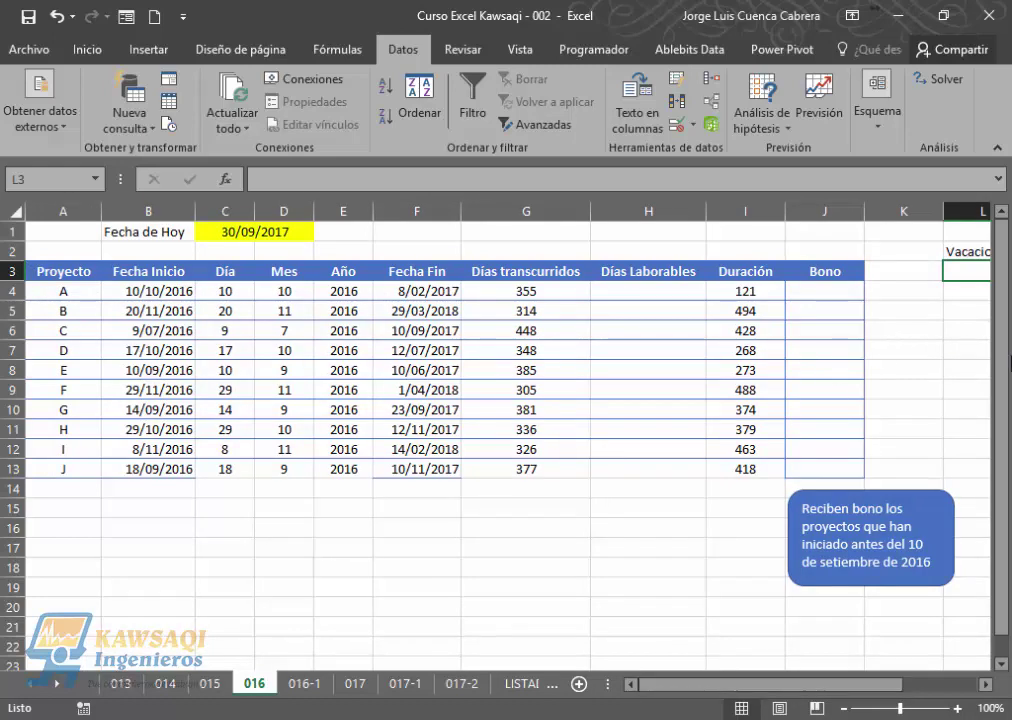
scroll(890, 450, "right", 3)
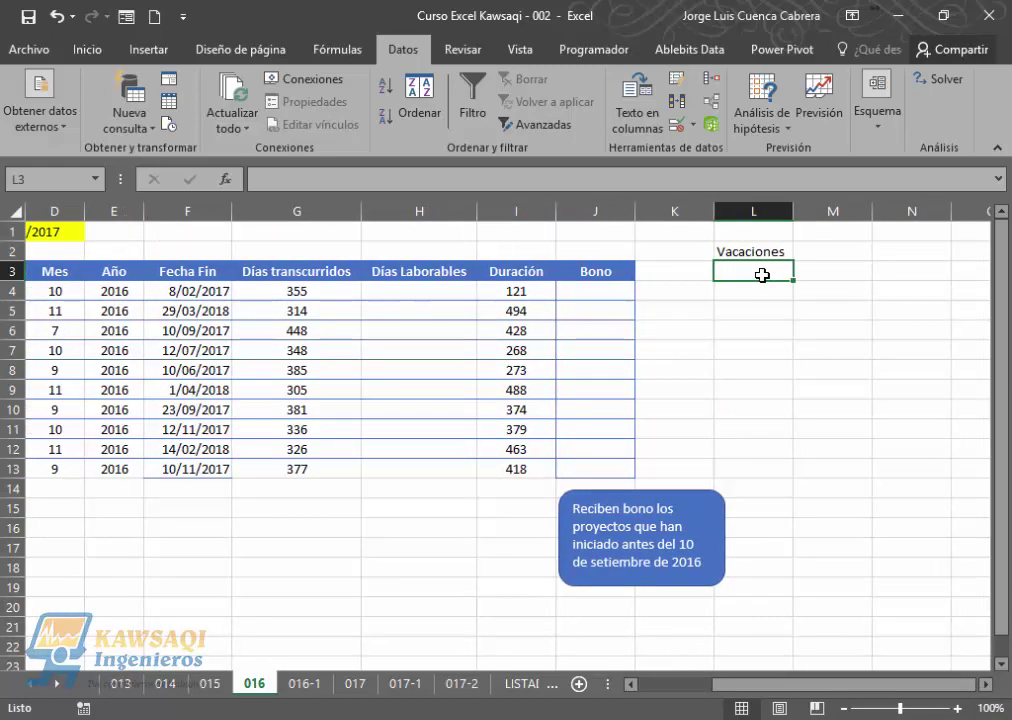
type("20")
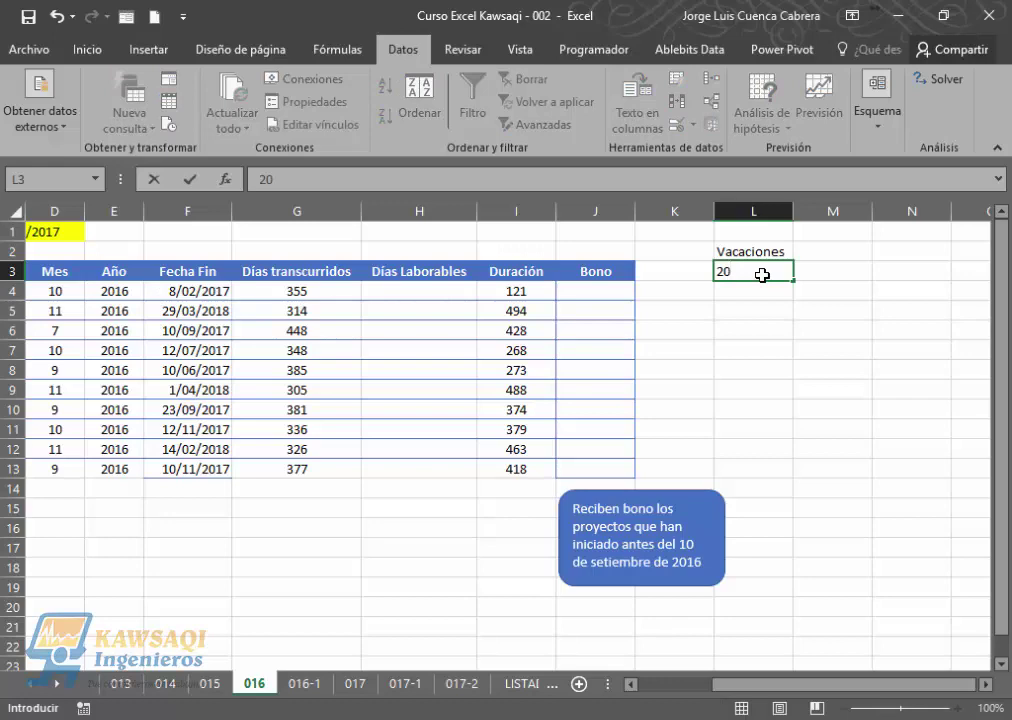
type("/11/2016")
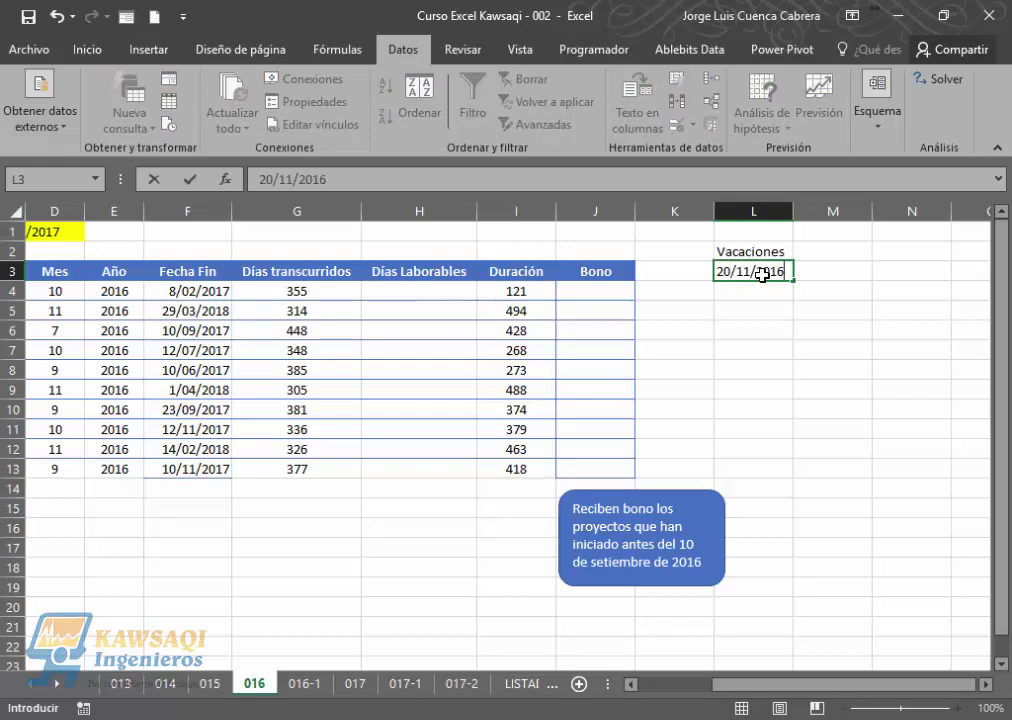
key("Return")
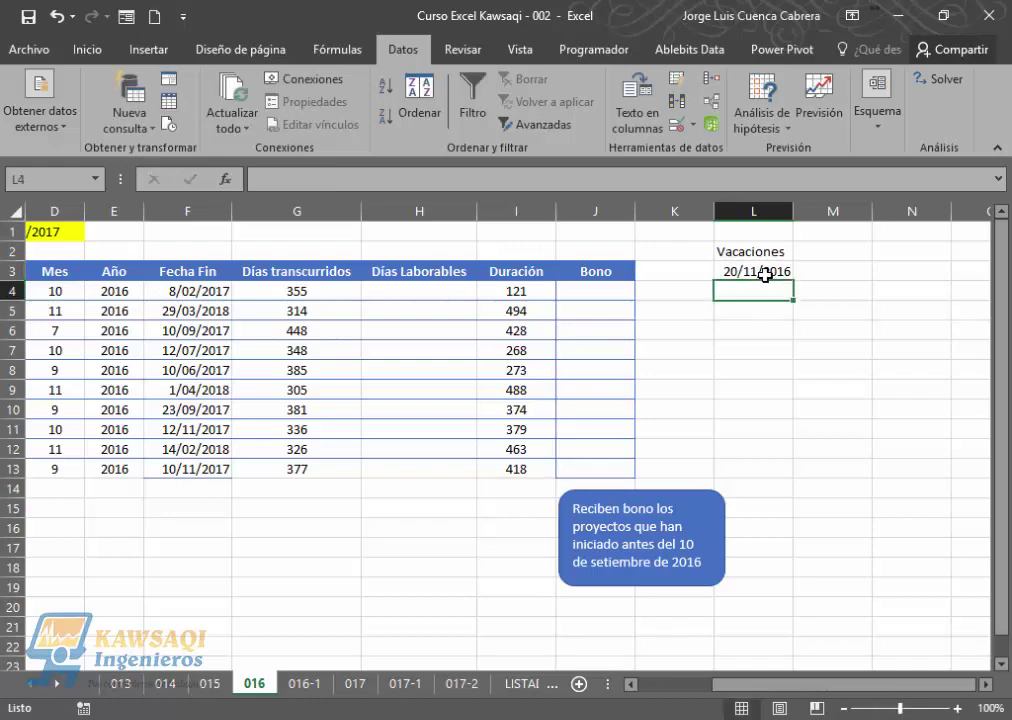
left_click(765, 275)
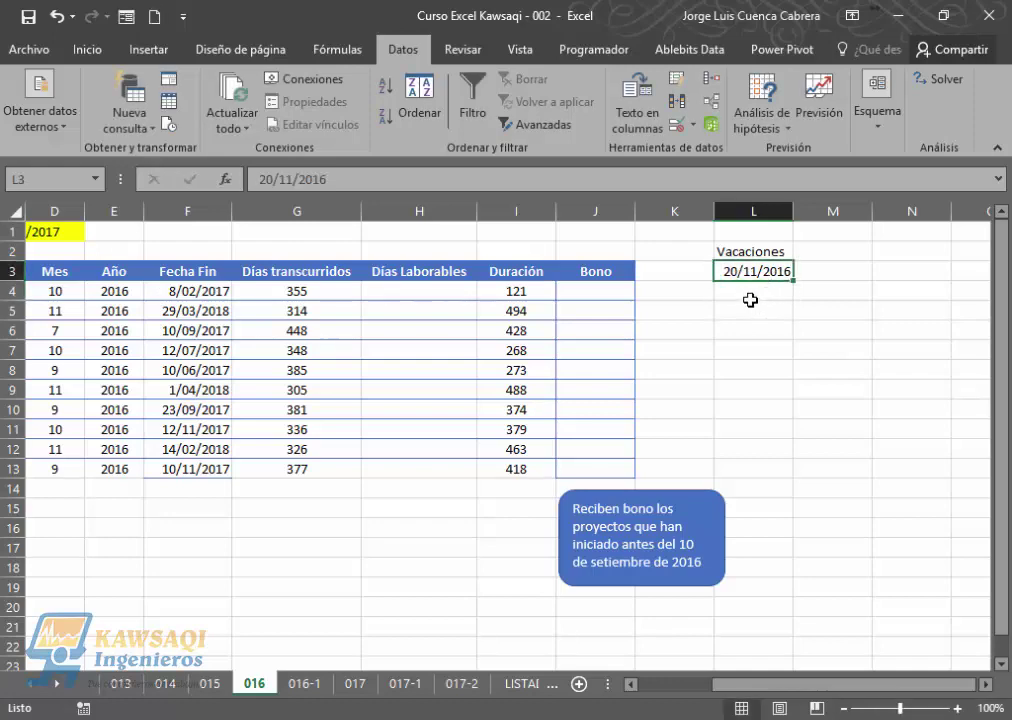
left_click(750, 299)
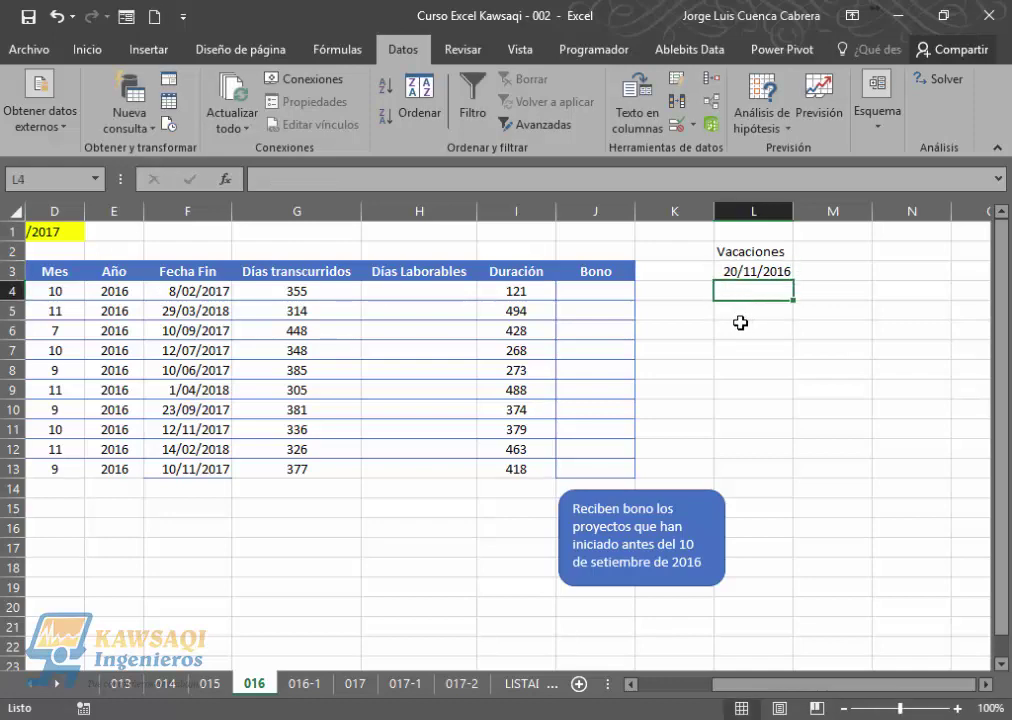
type("11")
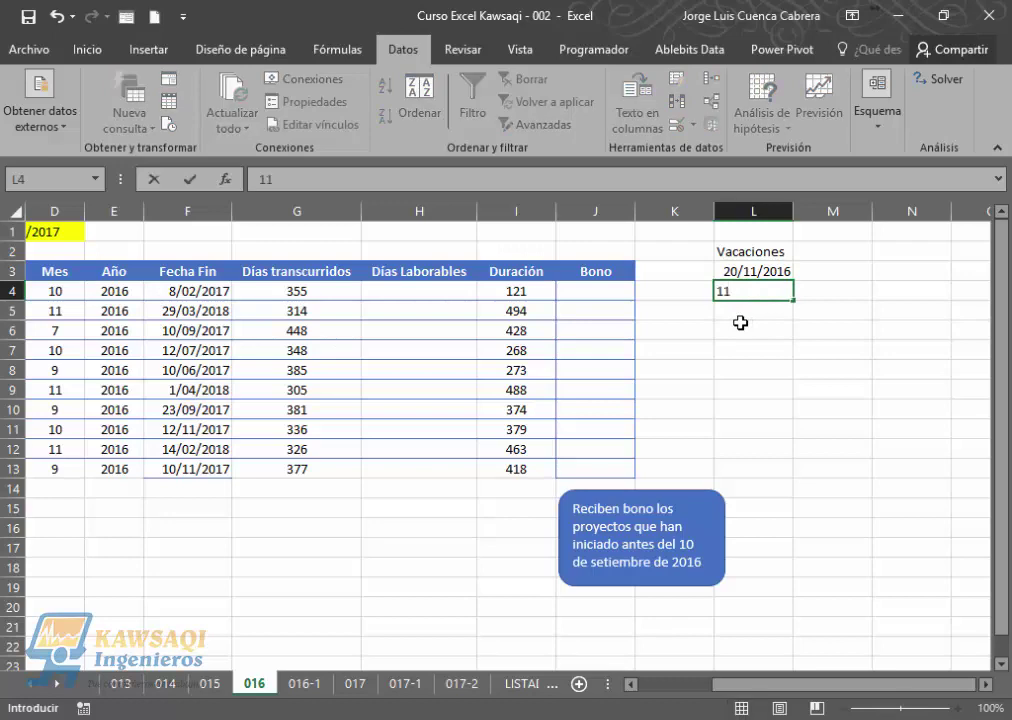
type("/12/2016")
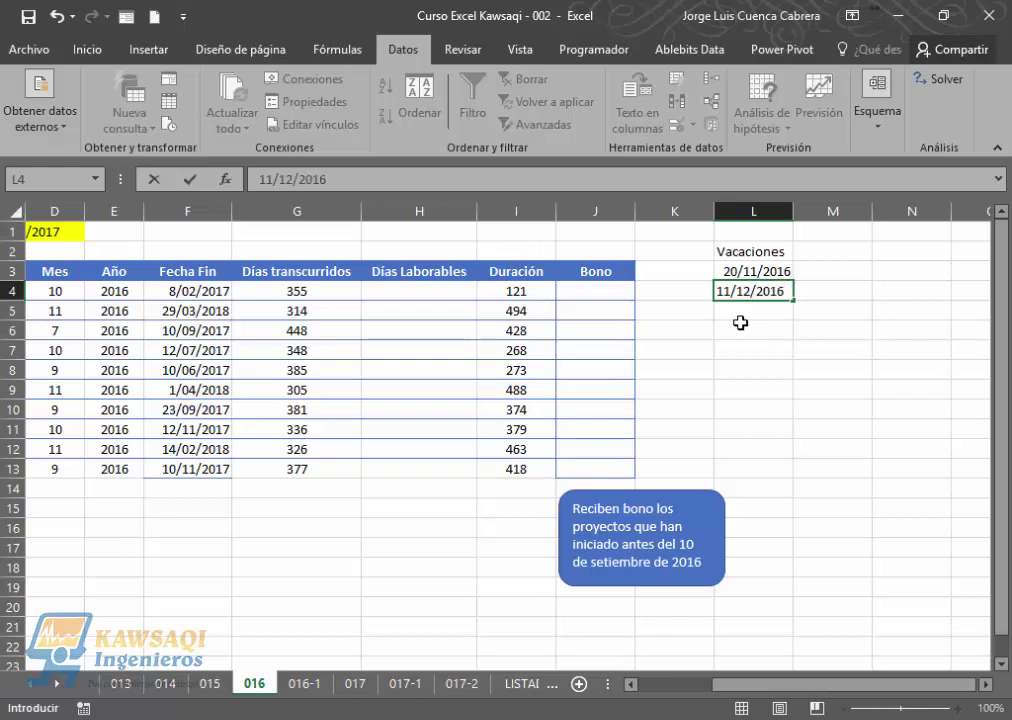
key("Return")
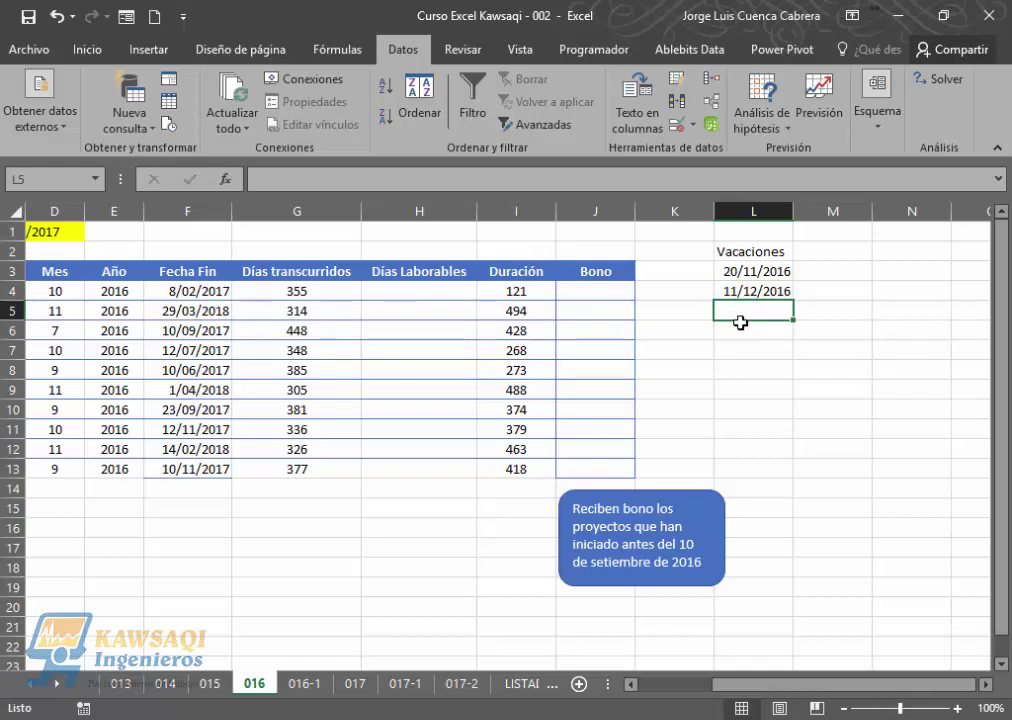
Enter =DIAS.LAB(B4;F4;L3:L4) in H4 to count the first project's working days excluding the listed vacations.
left_click(440, 297)
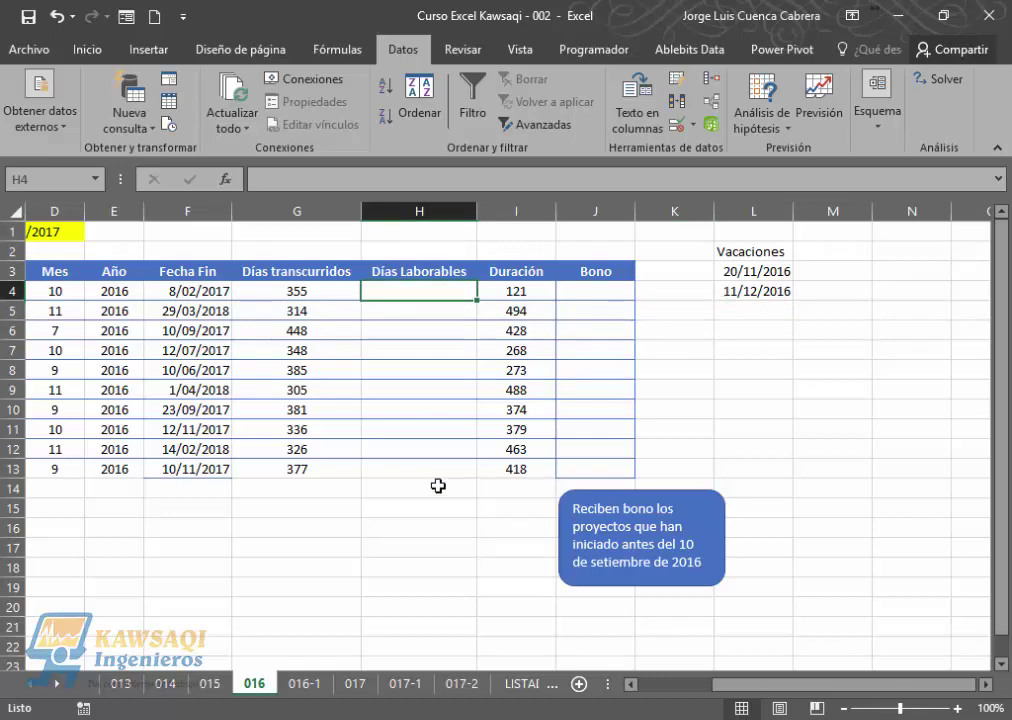
type("=")
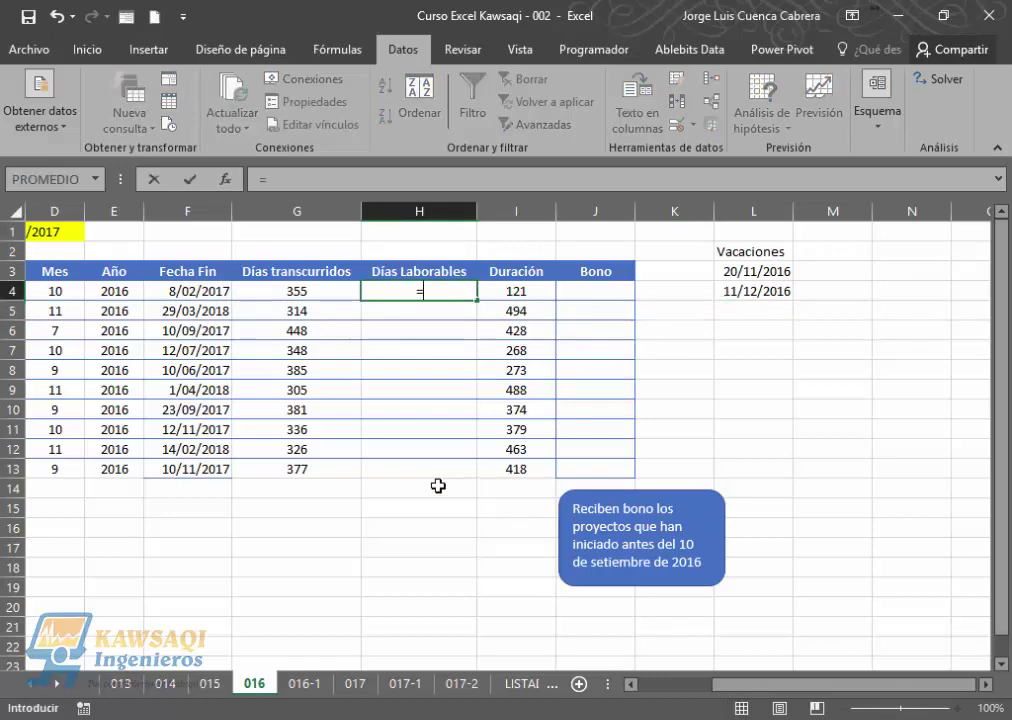
type("dias")
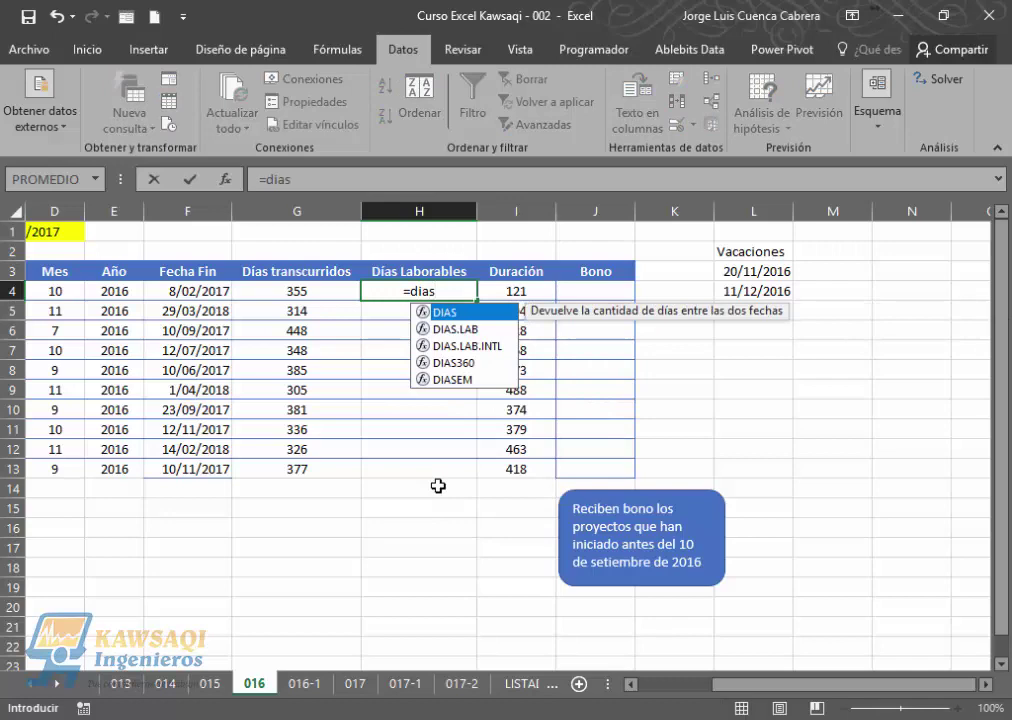
double_click(463, 328)
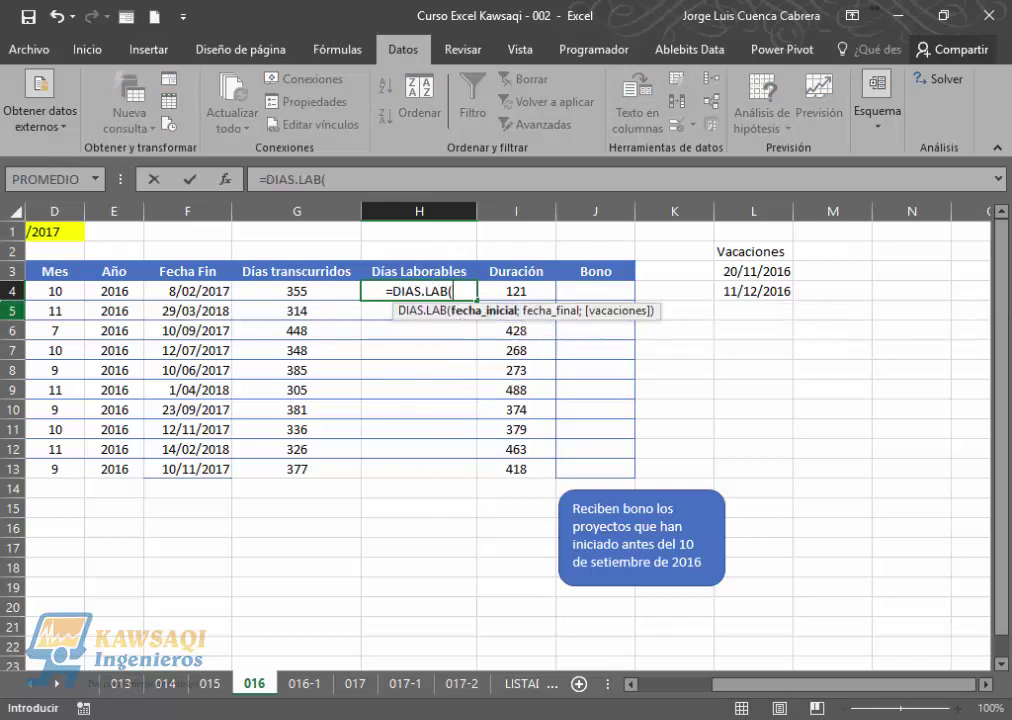
left_click(631, 684)
left_click(631, 684)
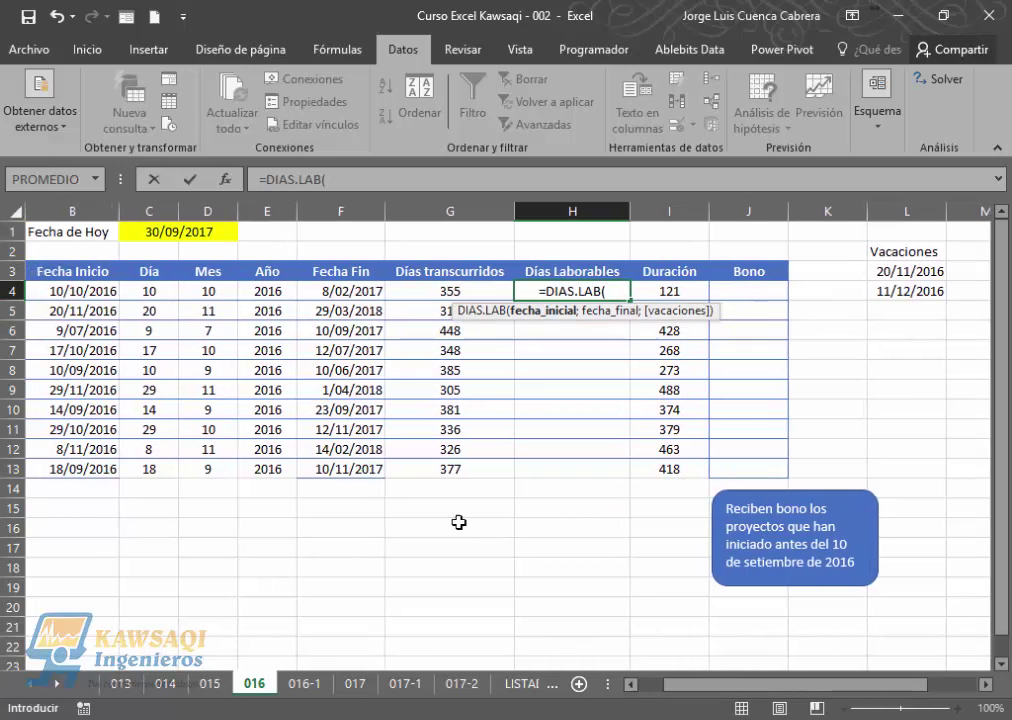
left_click(113, 289)
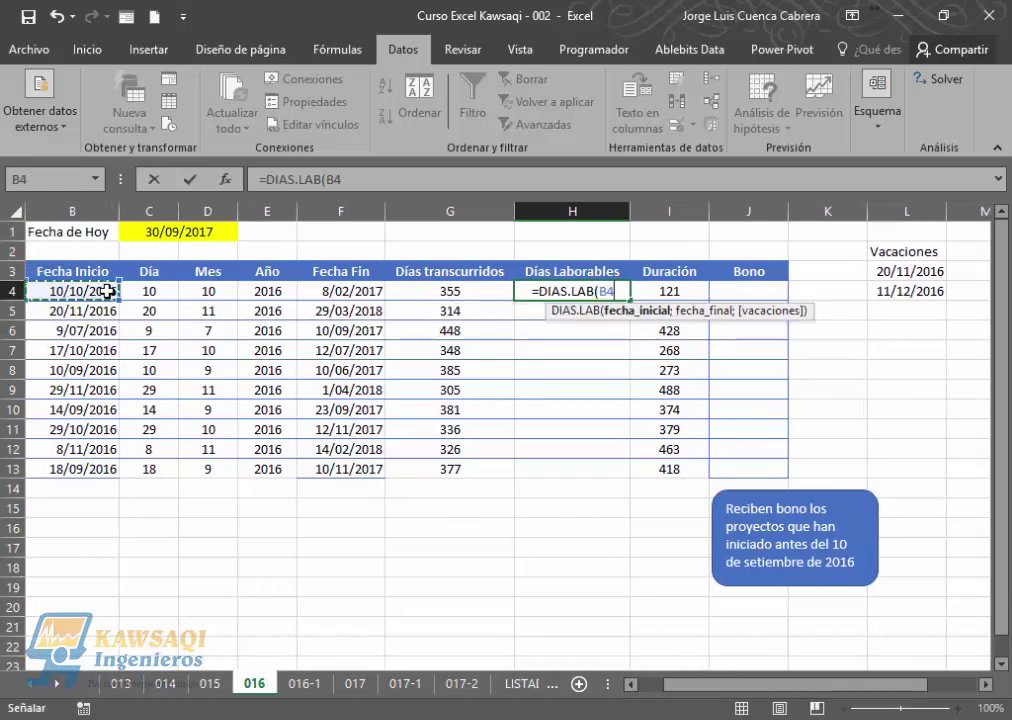
type(";")
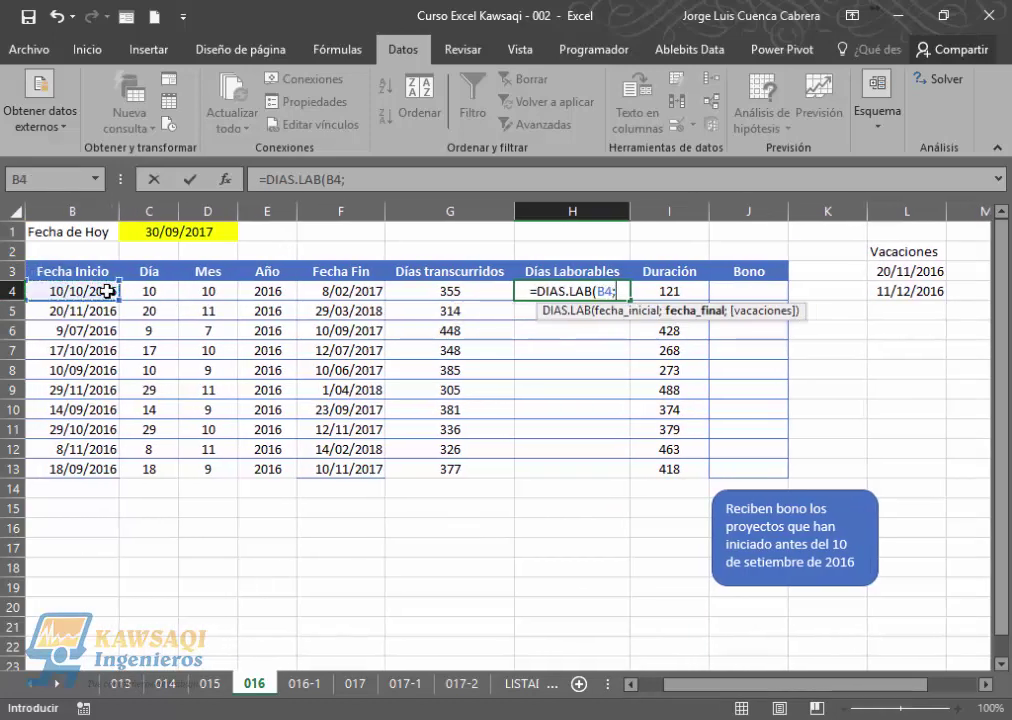
left_click(335, 291)
type(";")
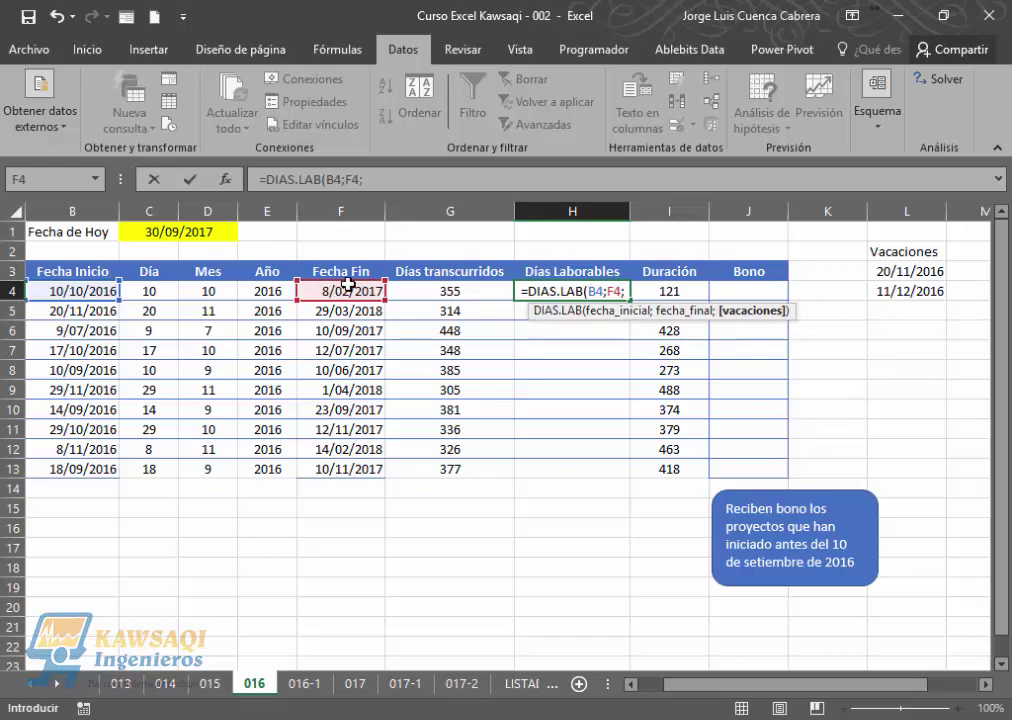
left_click_drag(914, 271, 914, 290)
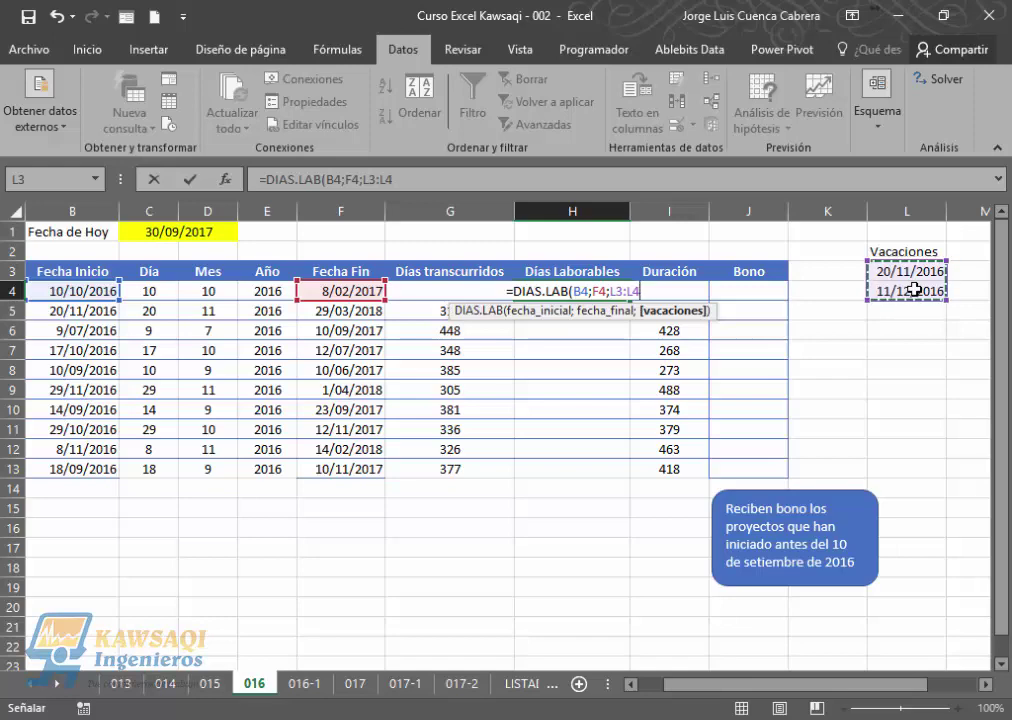
type(")")
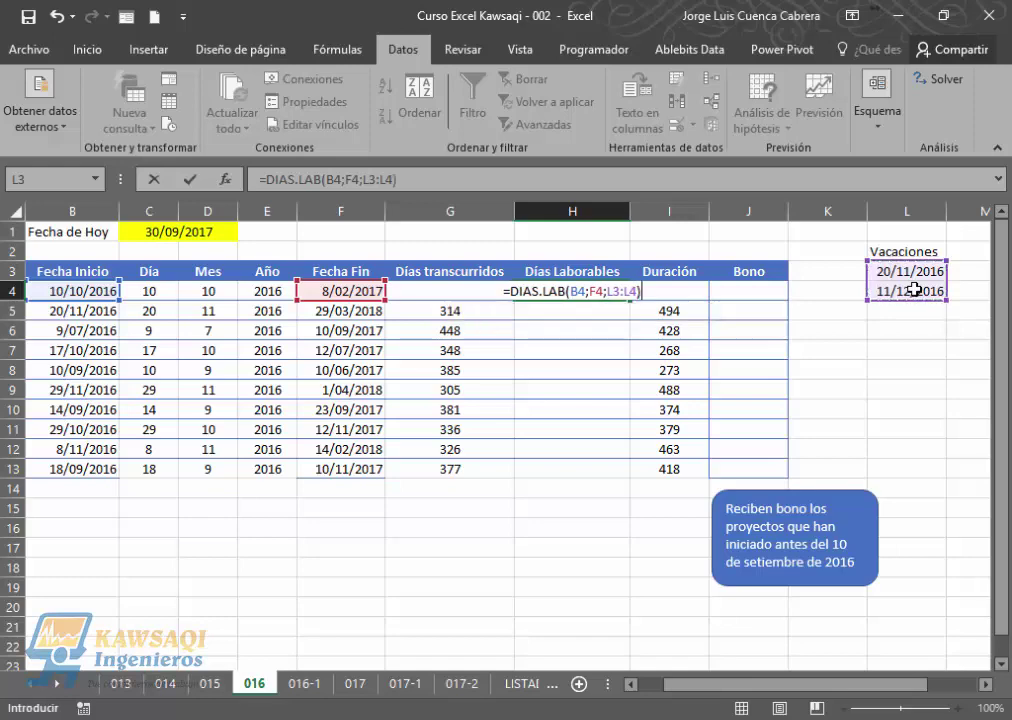
key("Return")
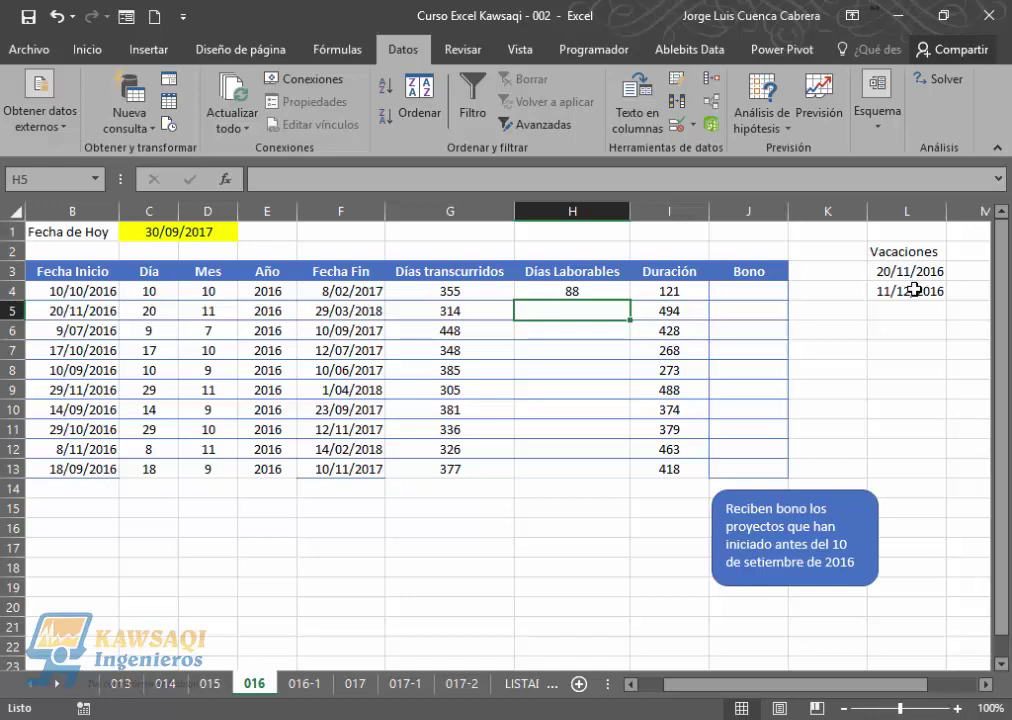
Change the first vacation date in L3 to 23/11/2016.
key("Up")
left_click(904, 273)
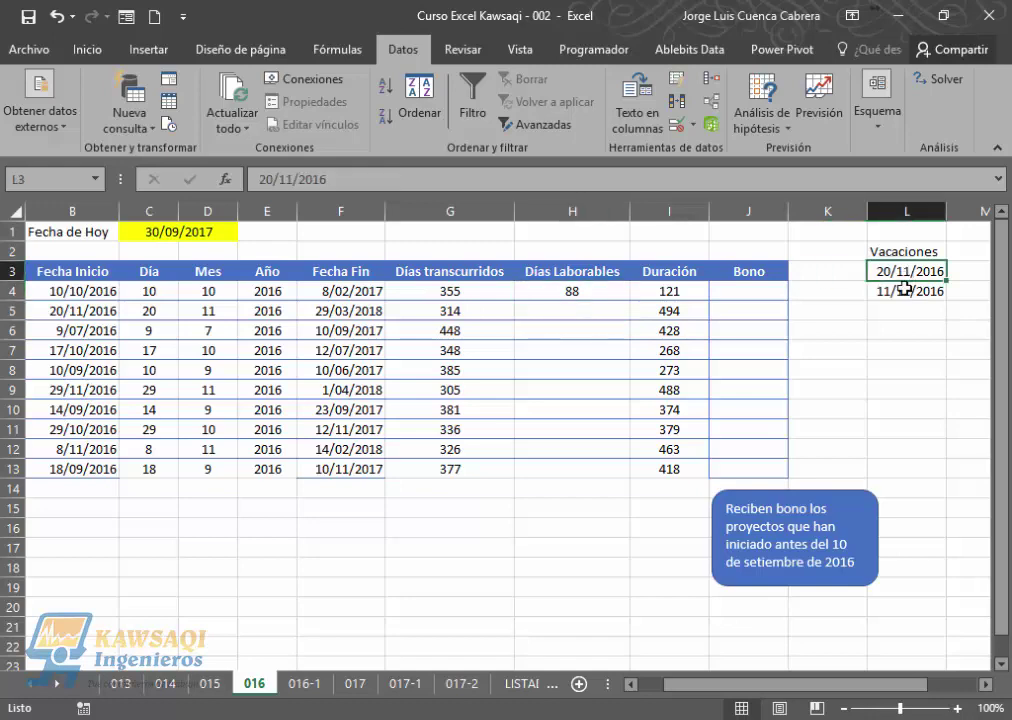
left_click(902, 291)
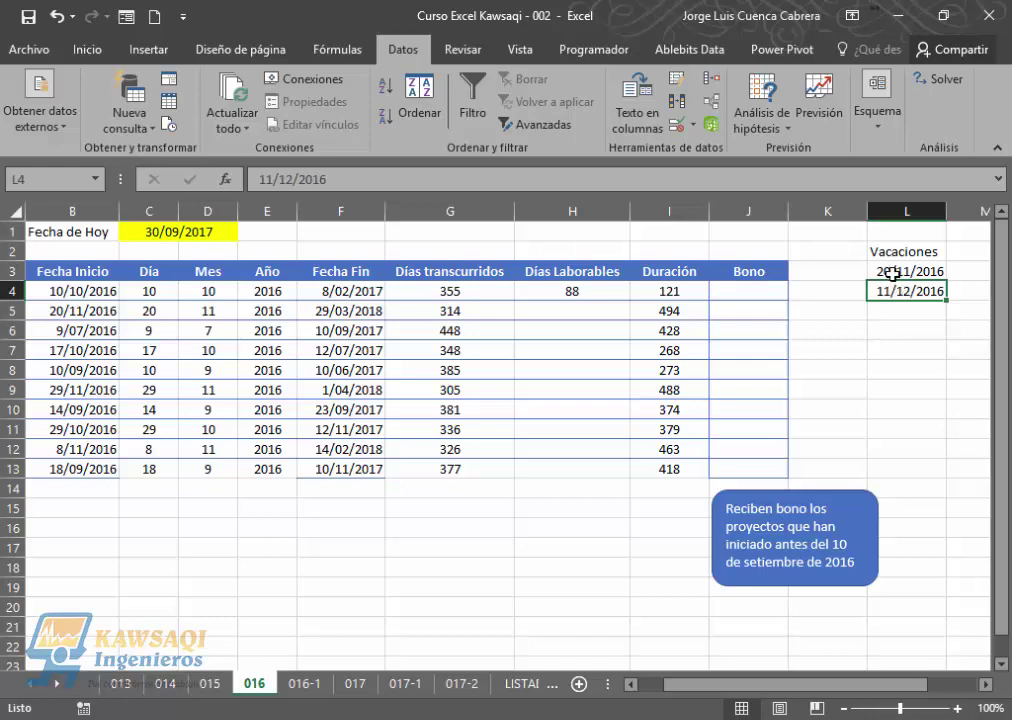
left_click(892, 272)
double_click(892, 272)
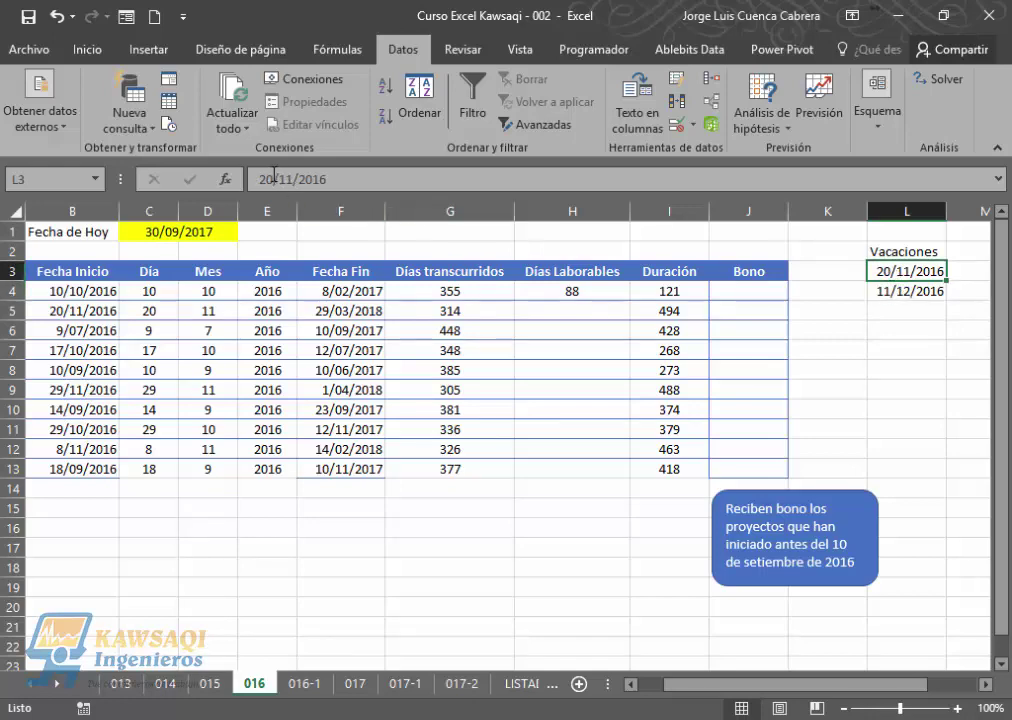
key("BackSpace")
type("3")
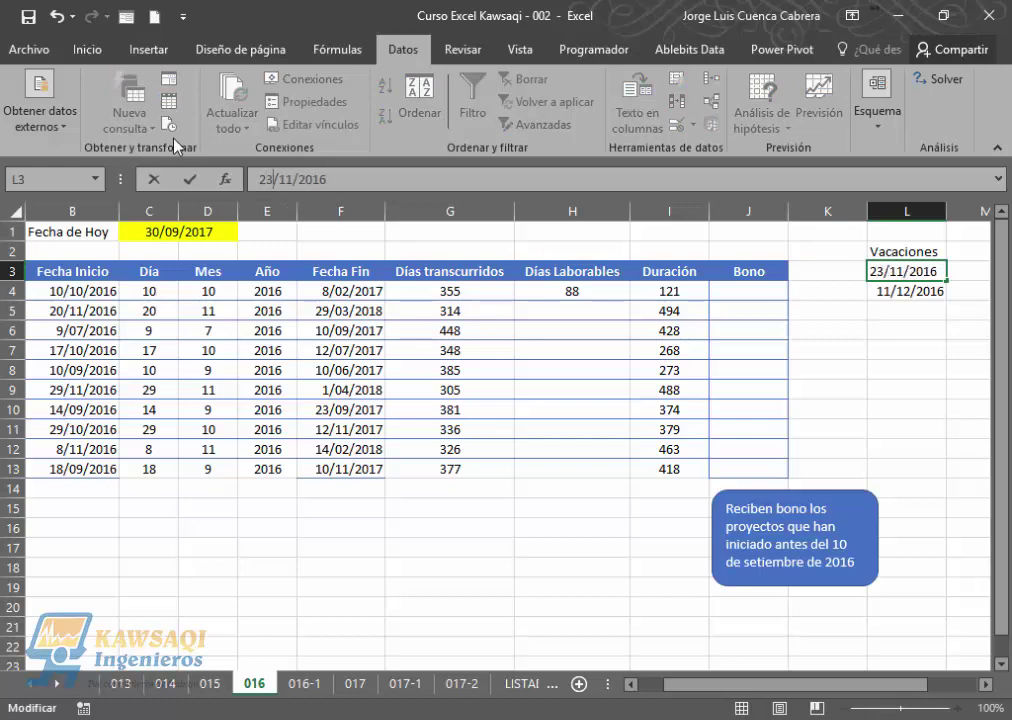
key("Return")
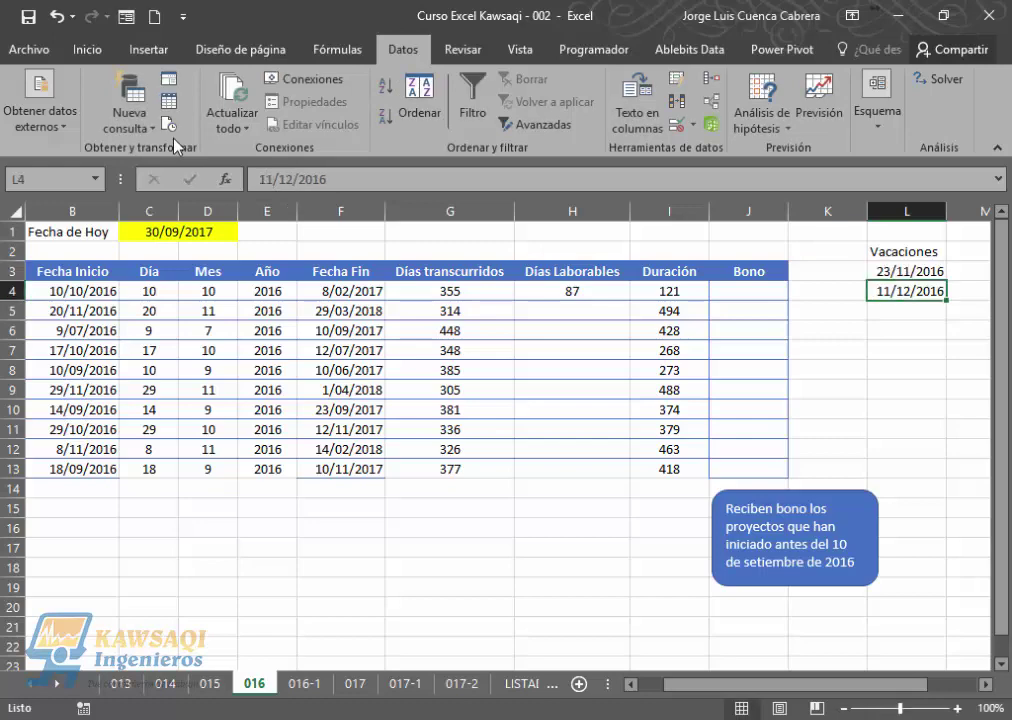
Change the second vacation date in L4 to 15/12/2016.
left_click(580, 293)
left_click(890, 291)
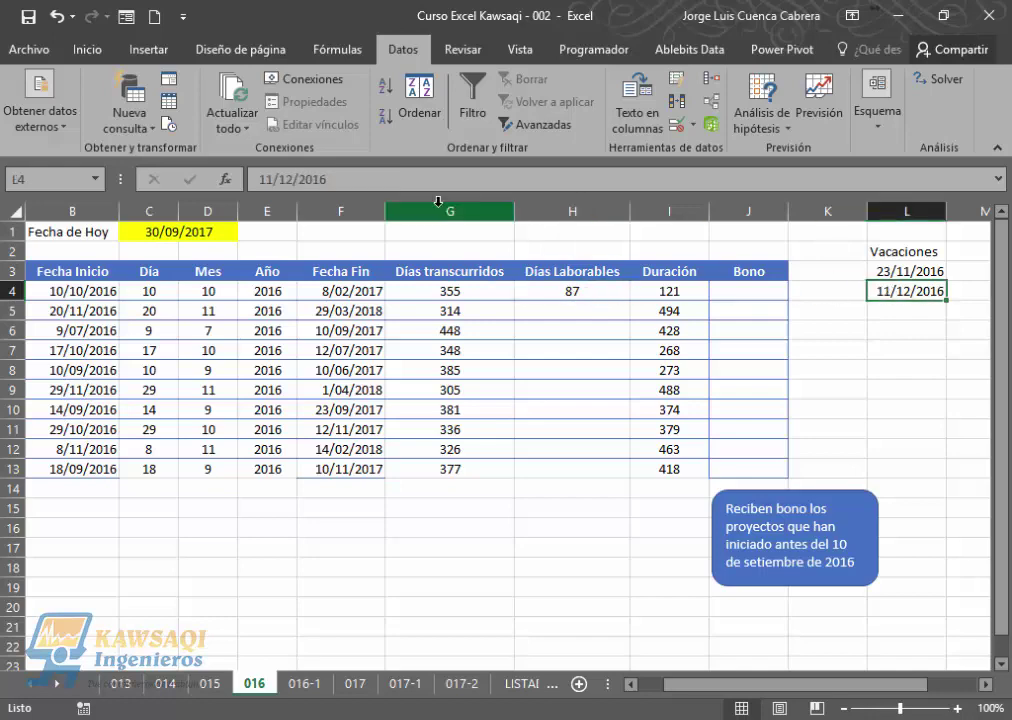
left_click(259, 179)
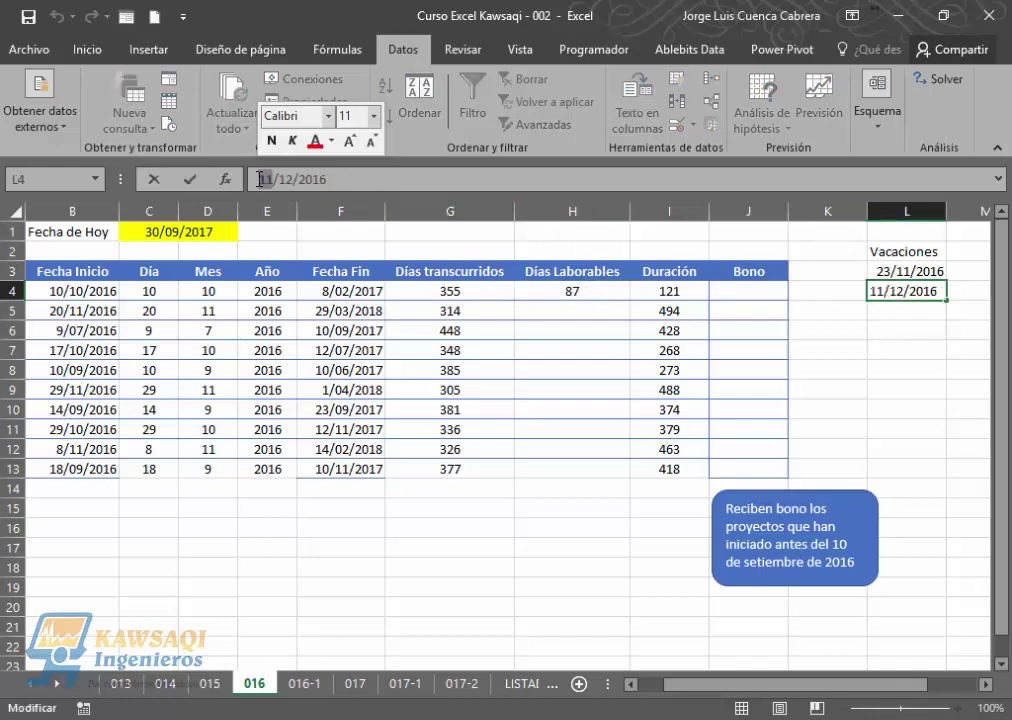
type("15")
key("Return")
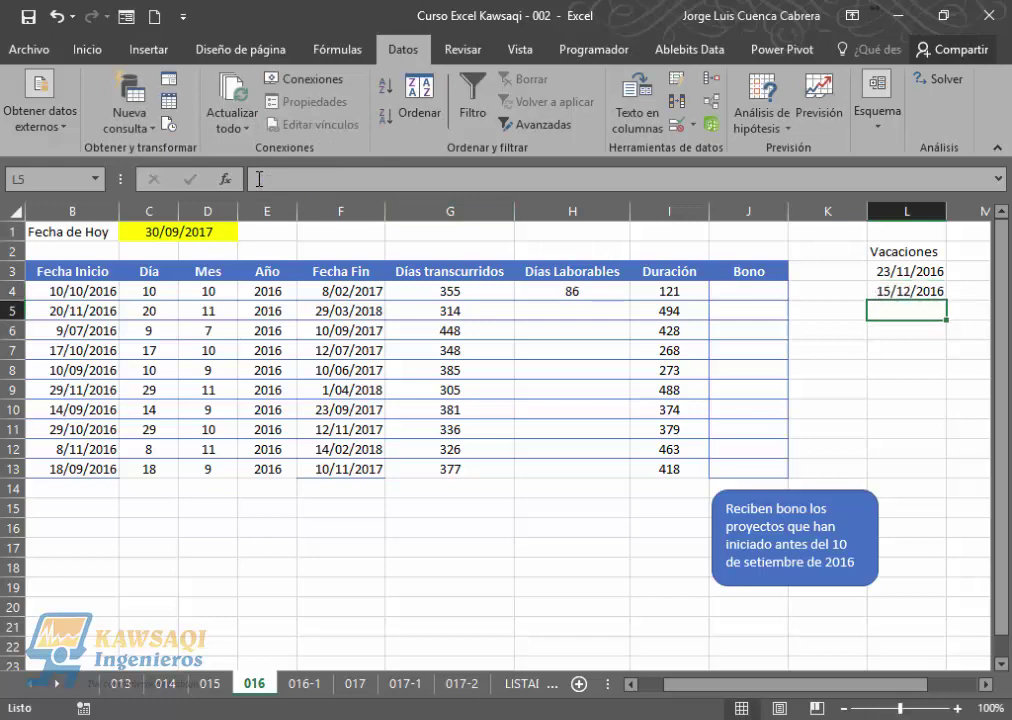
Open the DIAS.LAB formula in H4 for editing.
left_click(577, 290)
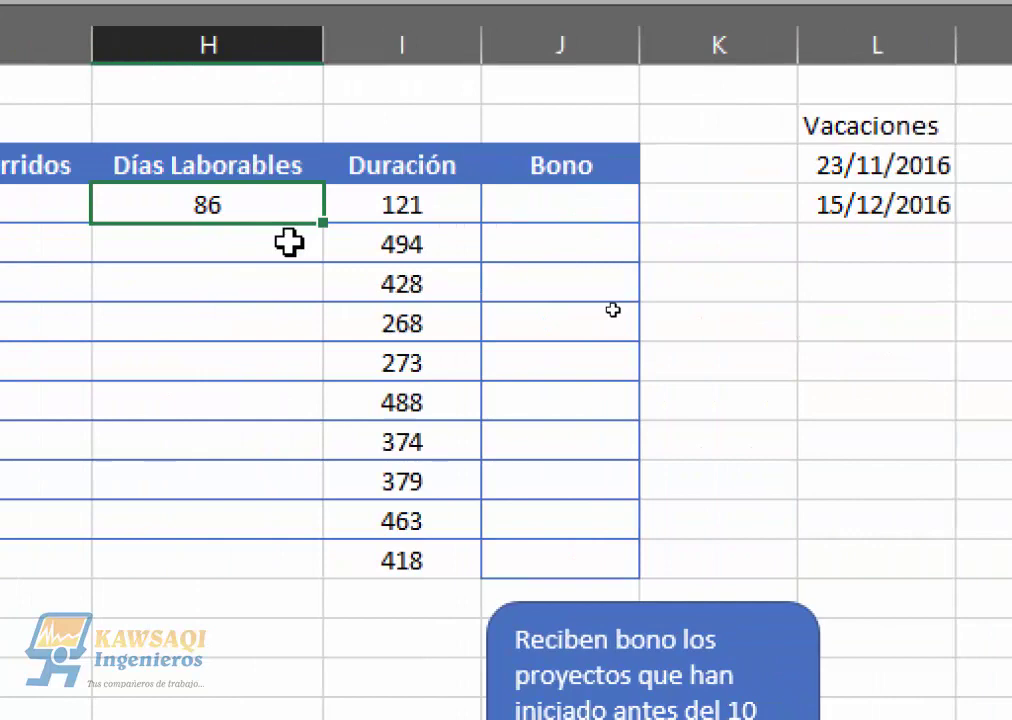
key("F2")
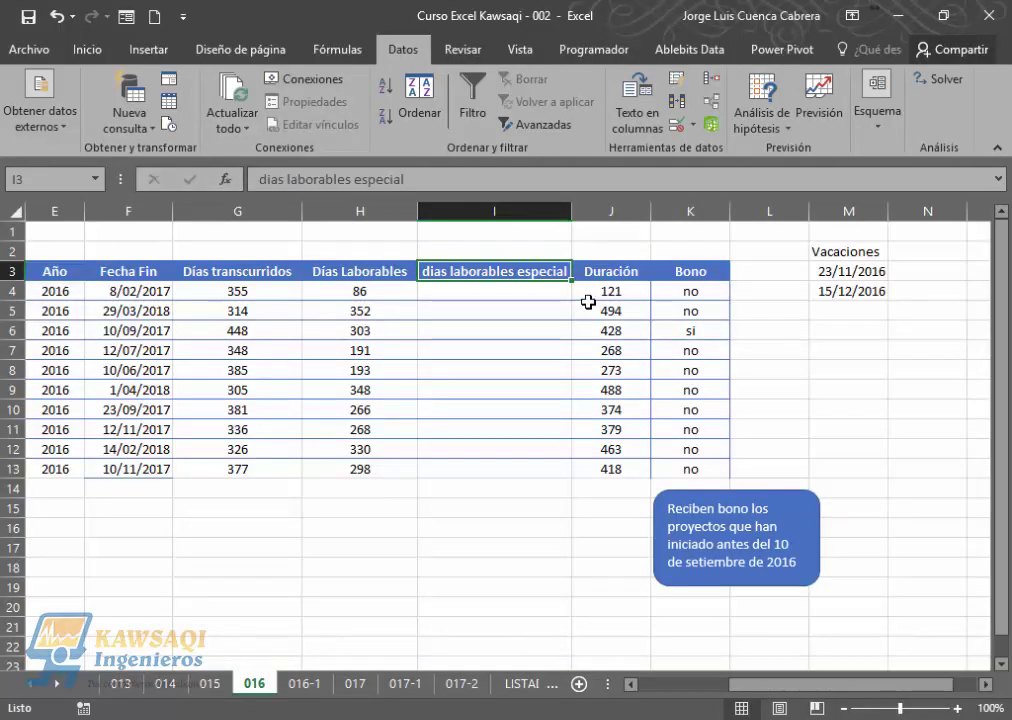
Begin a DIAS.LAB.INTL formula in I4, the first cell under dias laborables especial.
left_click(522, 299)
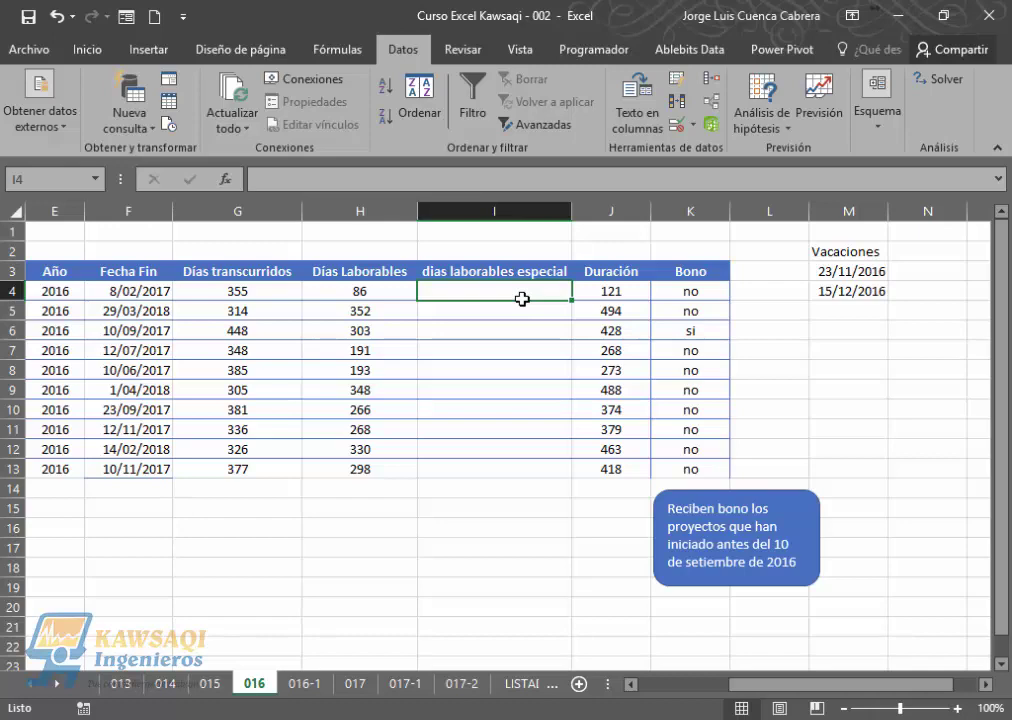
left_click(388, 298)
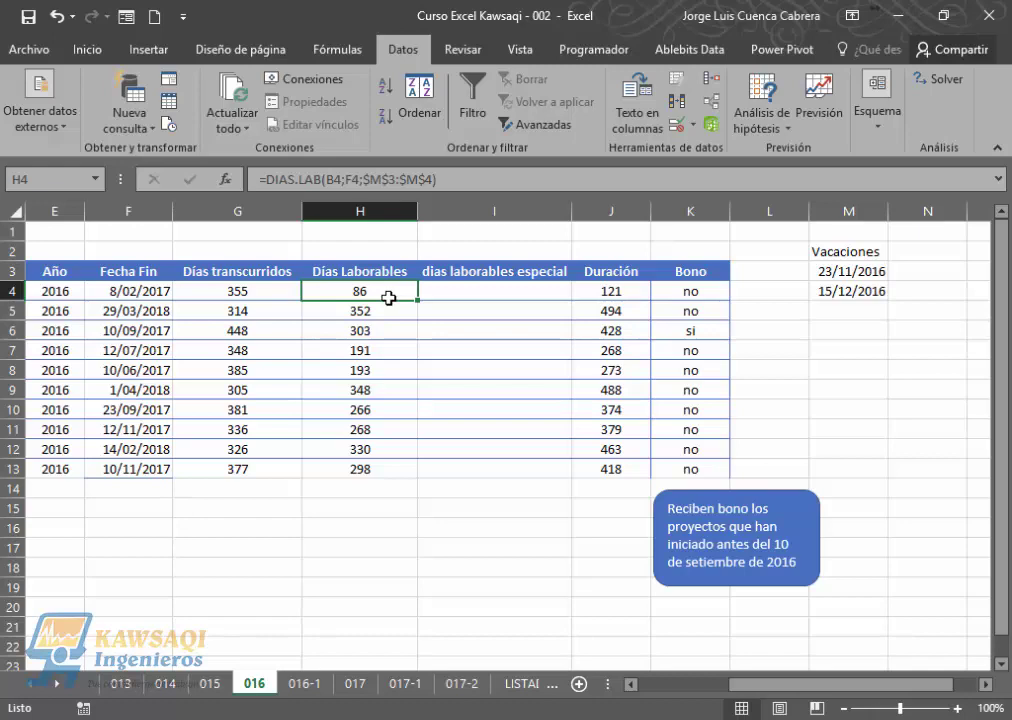
left_click(472, 291)
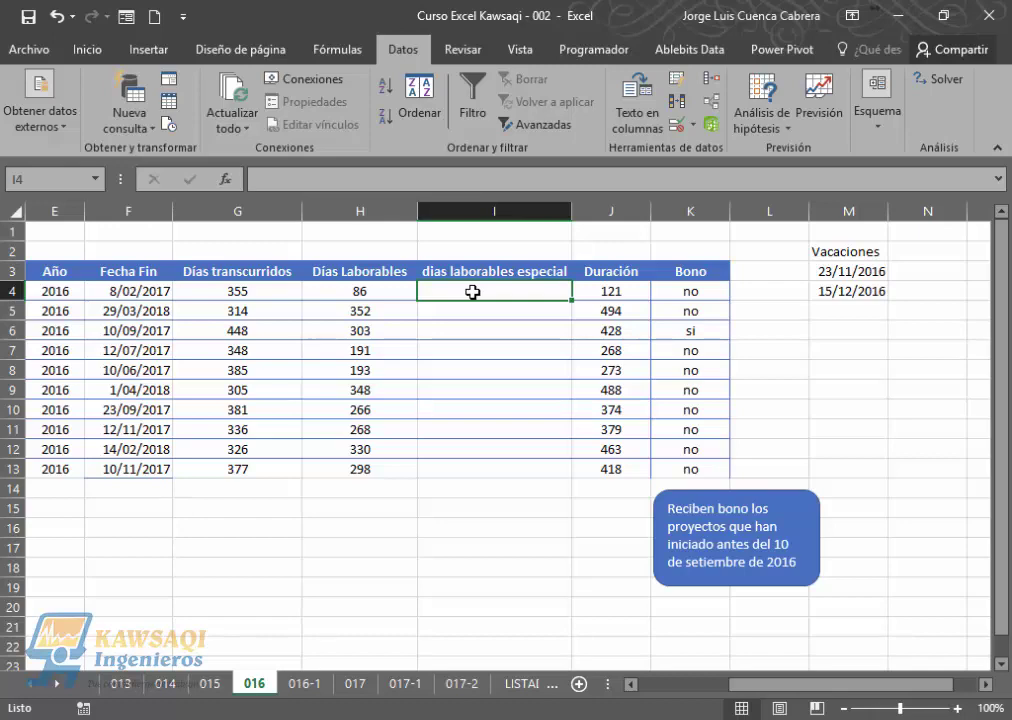
type("=dias")
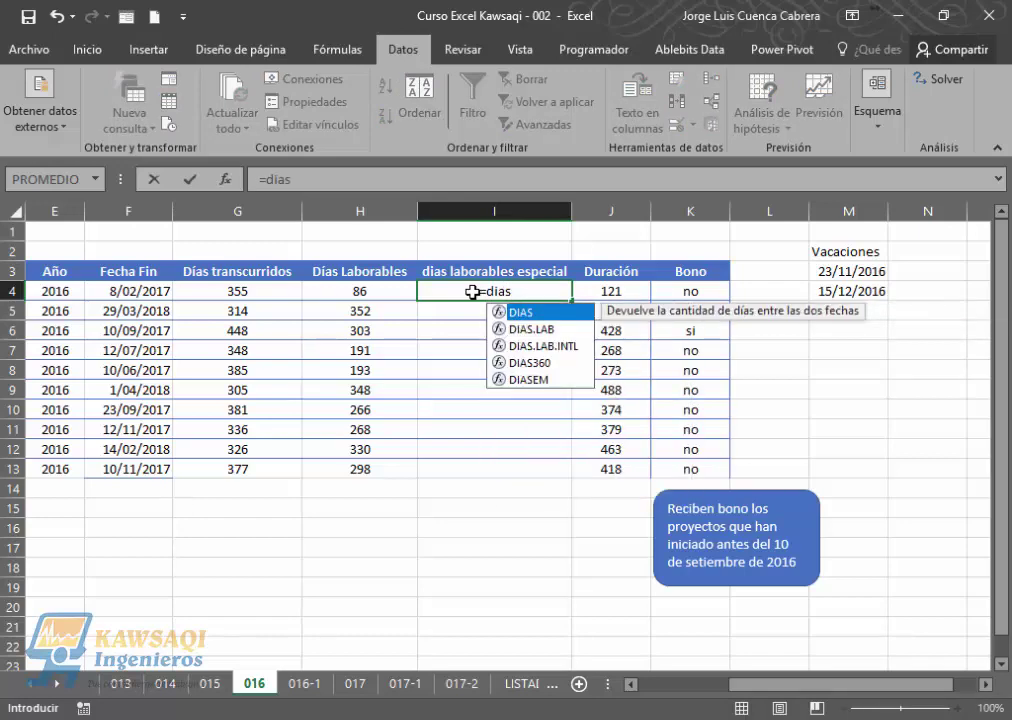
left_click(547, 346)
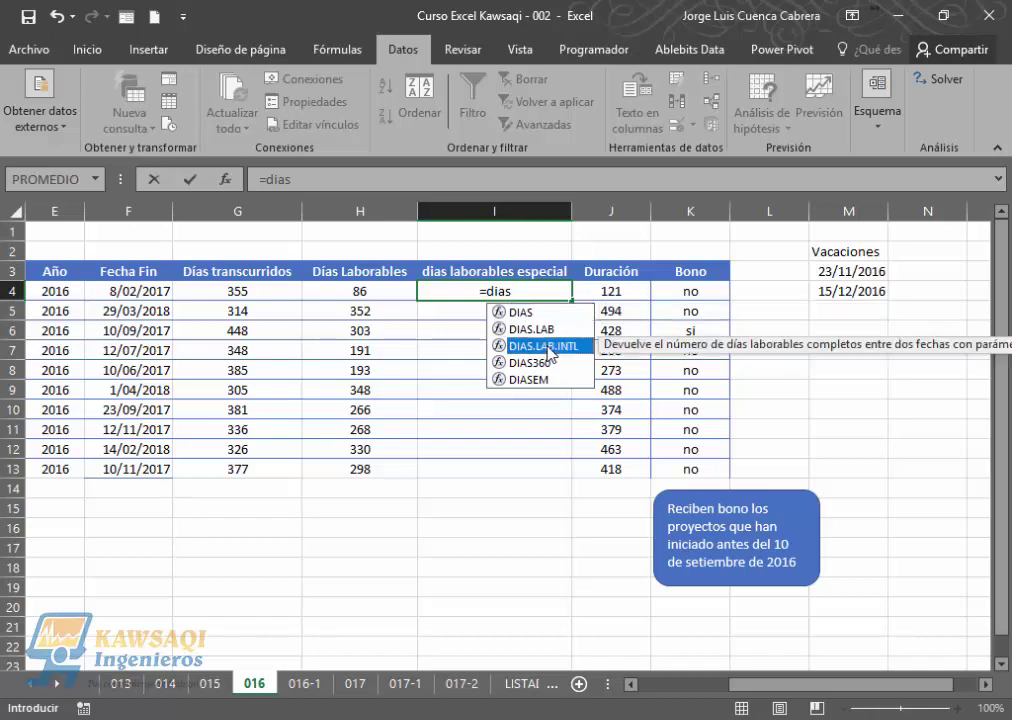
double_click(547, 346)
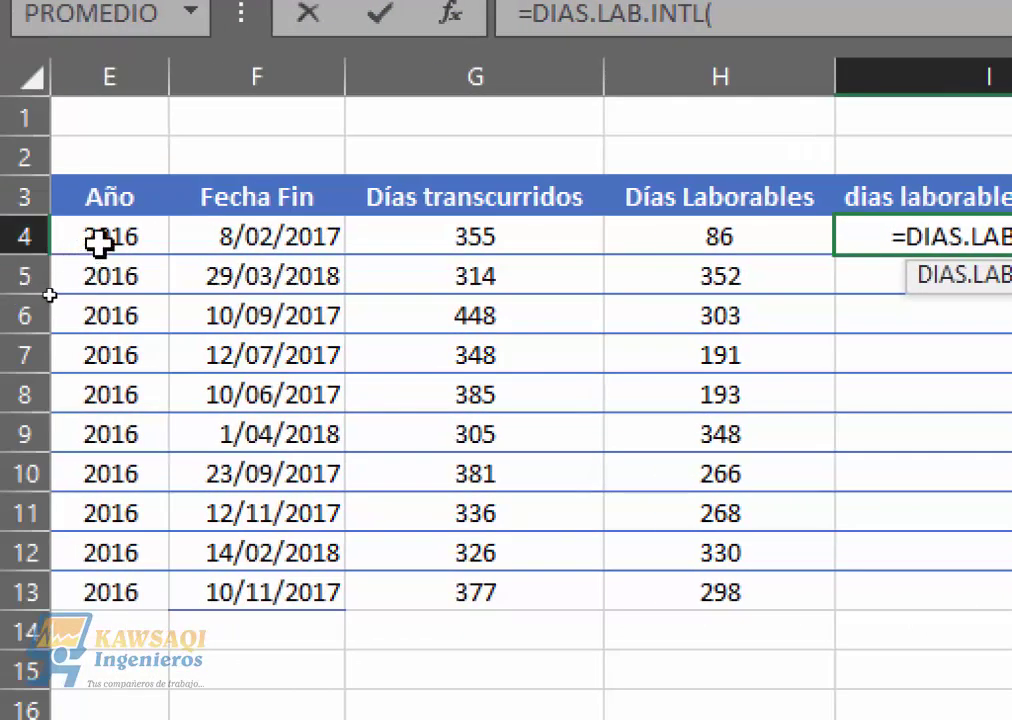
Give the DIAS.LAB.INTL formula B4 as its start date and F4 as its end date.
left_click(110, 237)
key("Left")
key("Left")
key("Left")
key("Left")
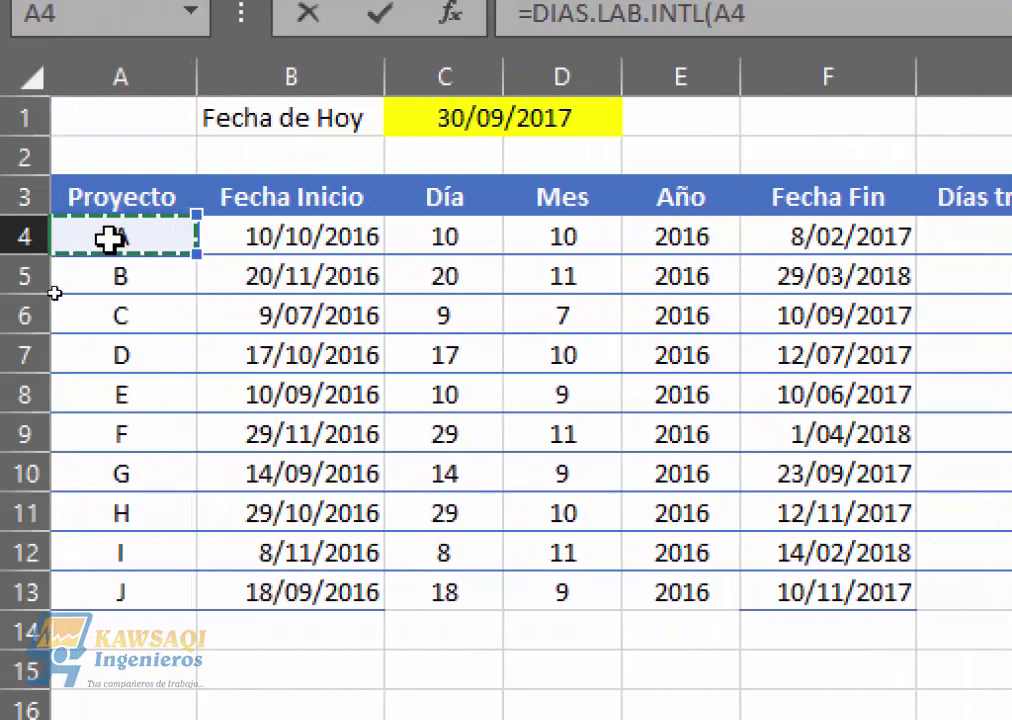
key("Right")
type(";")
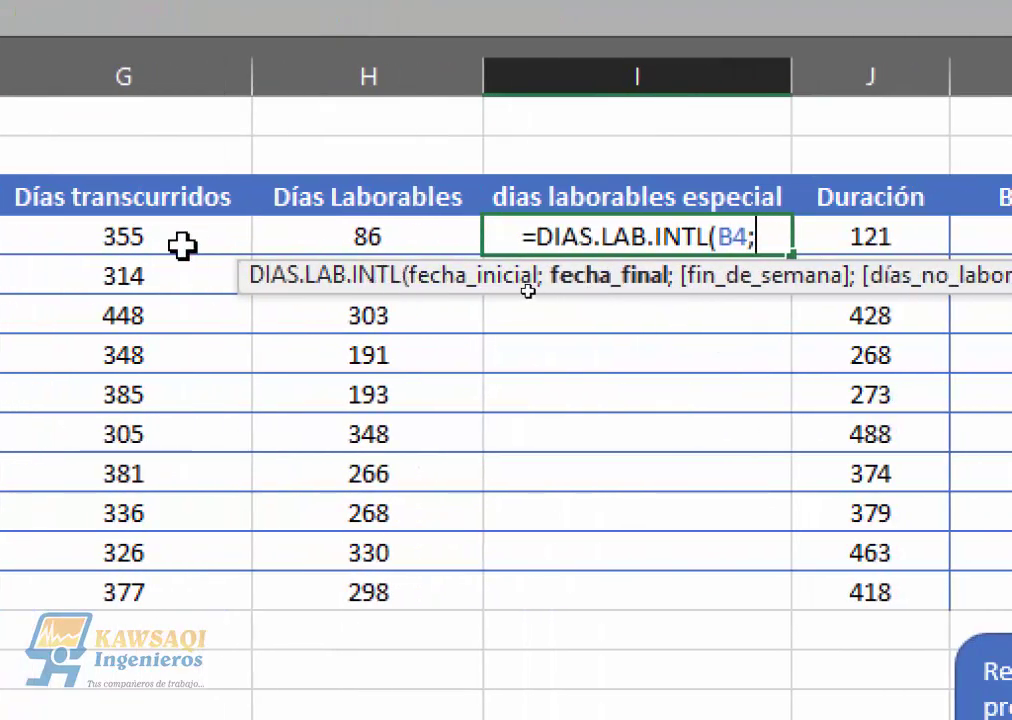
left_click(18, 237)
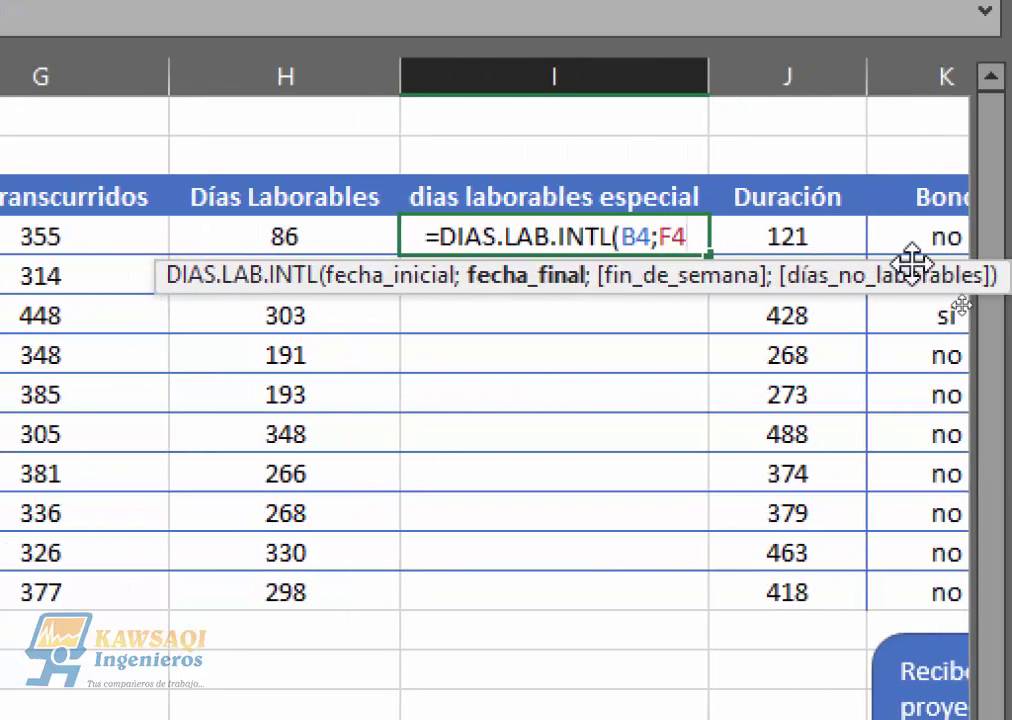
Set the weekend argument of the DIAS.LAB.INTL formula in I4 to the custom pattern "0101011".
type(";")
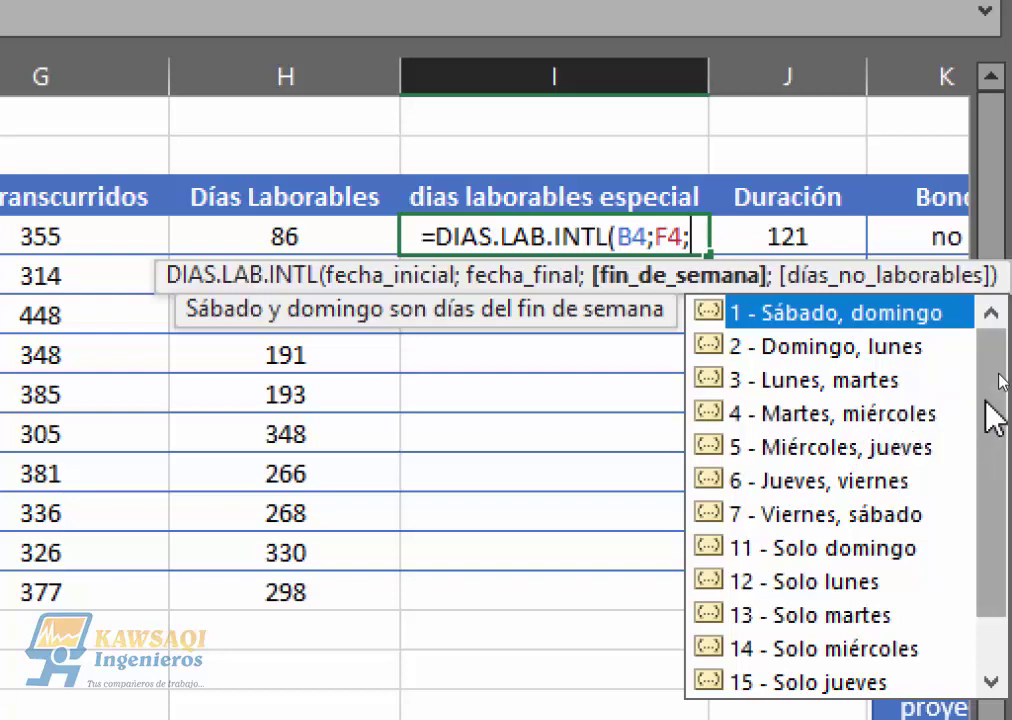
left_click_drag(994, 411, 998, 373)
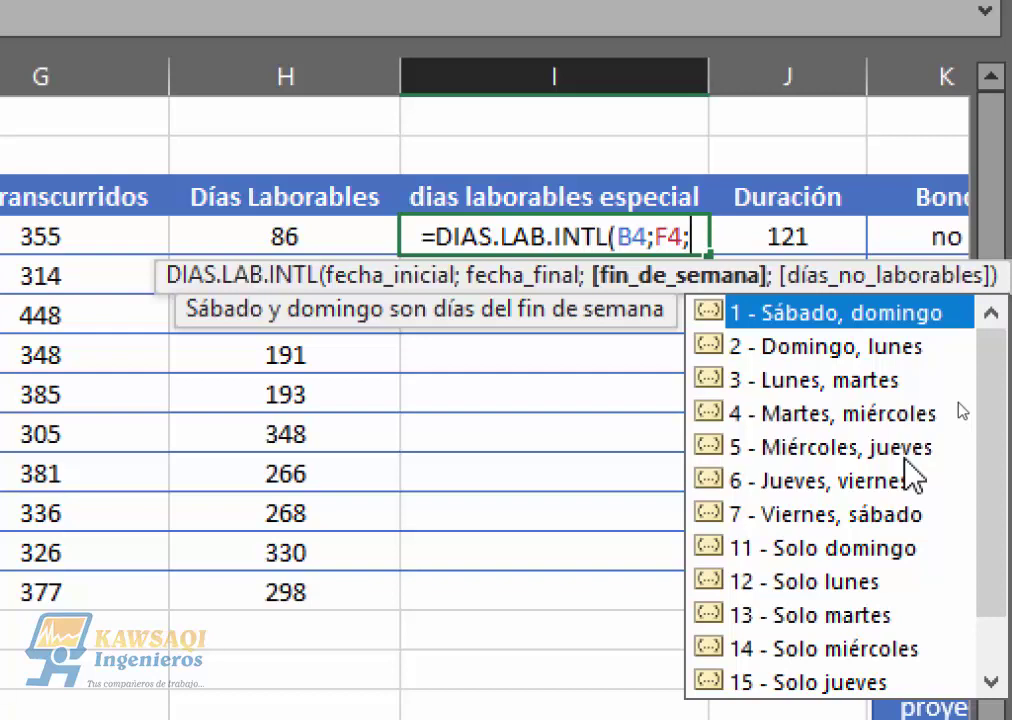
type("\"")
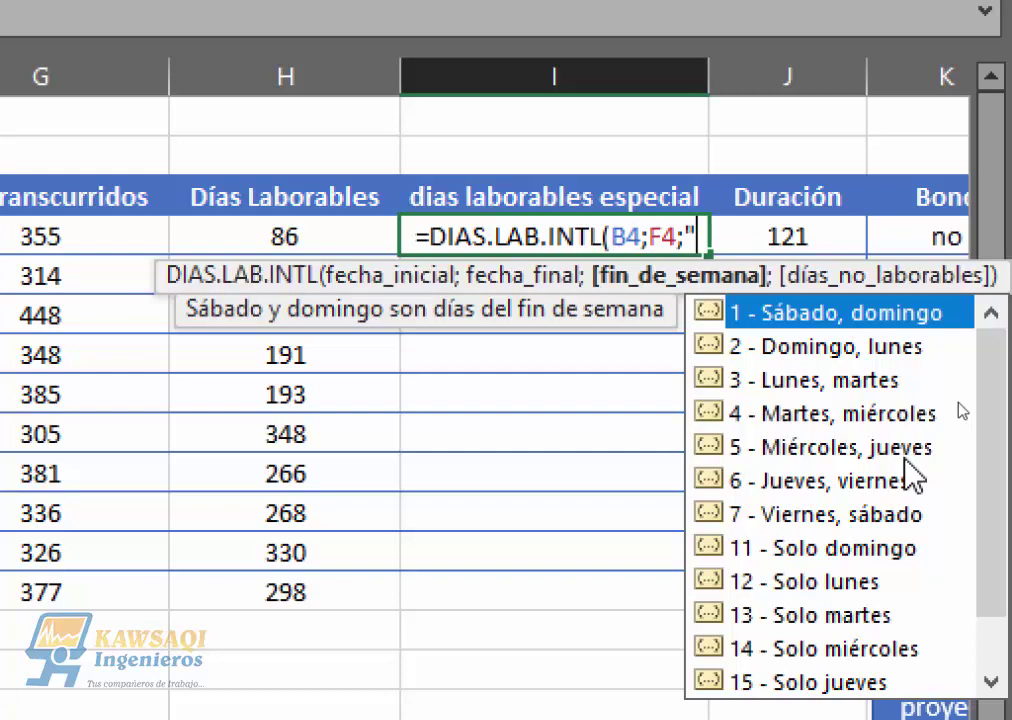
type("01")
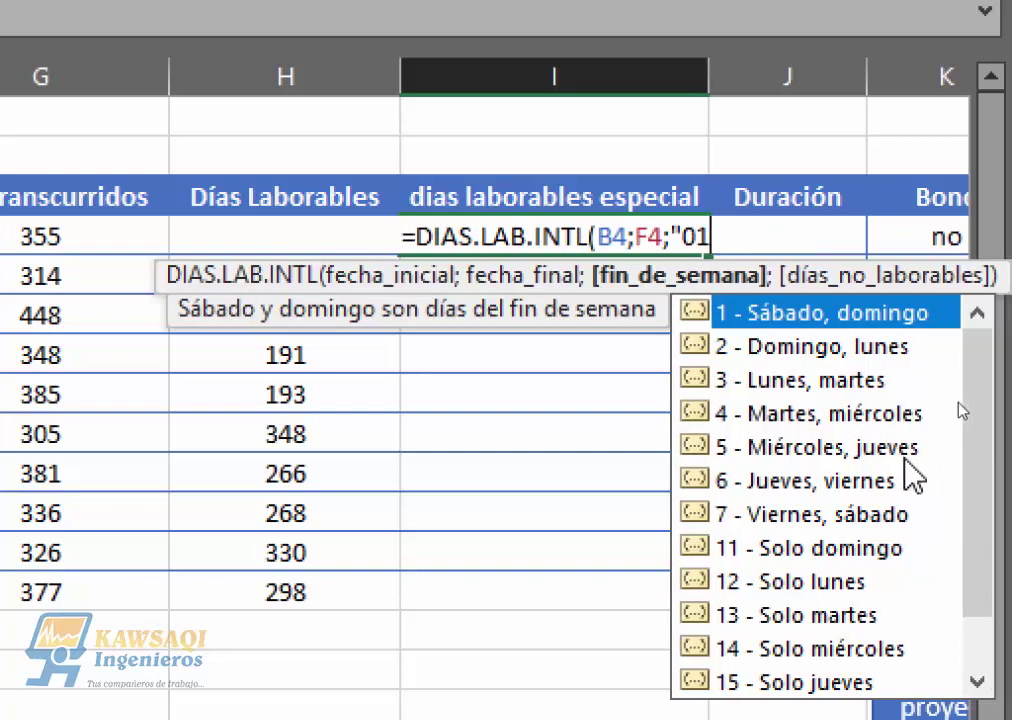
type("01")
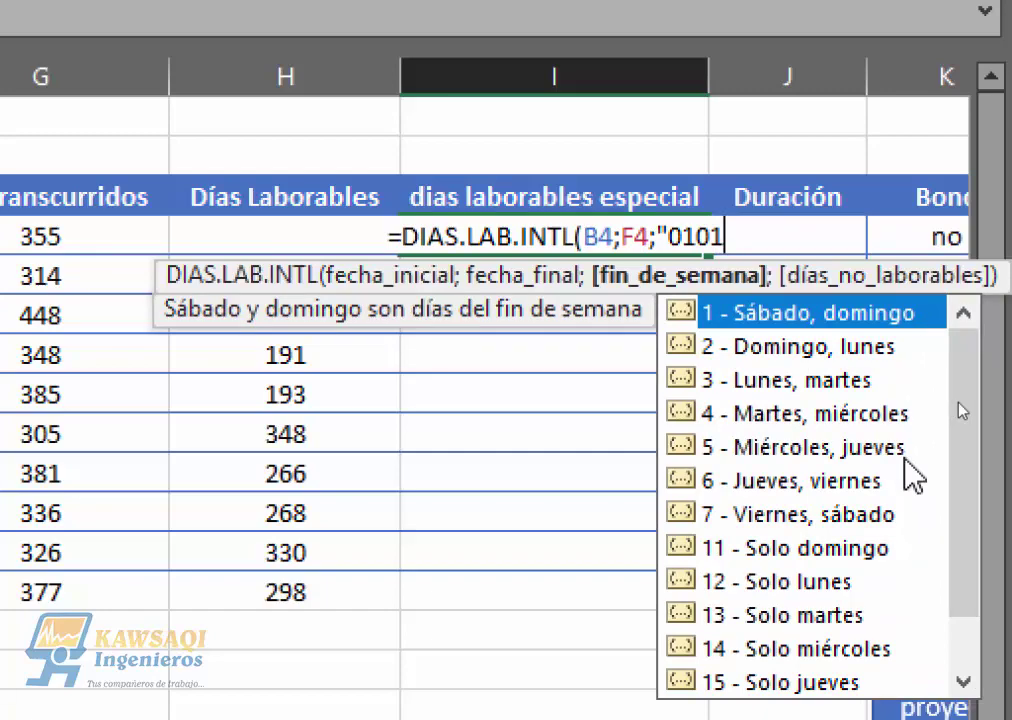
type("01")
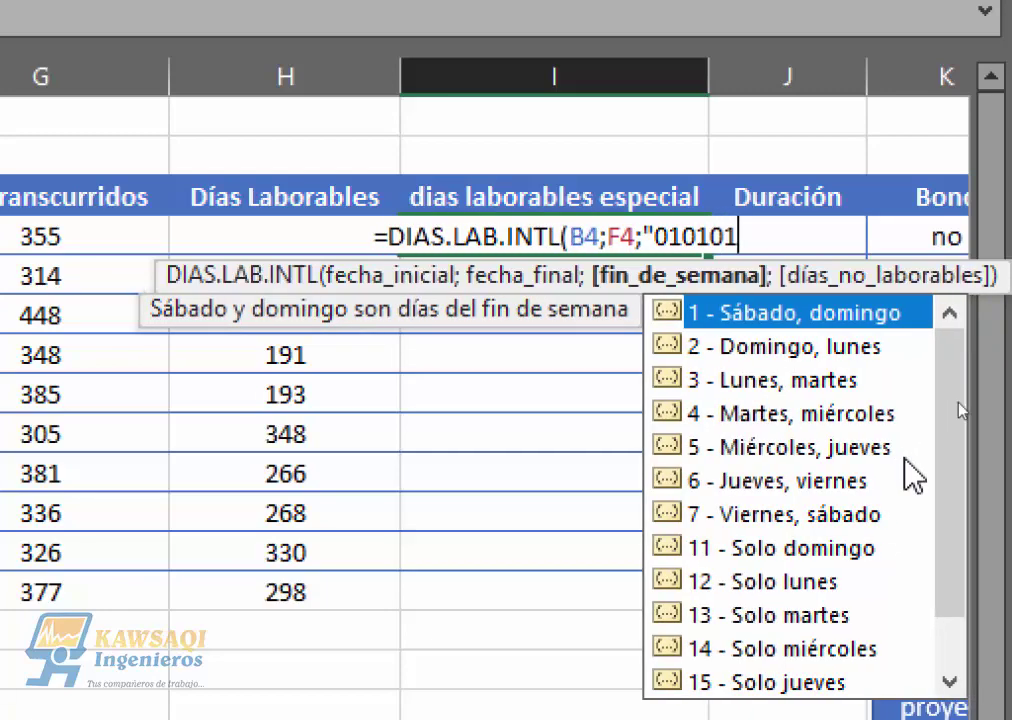
type("11")
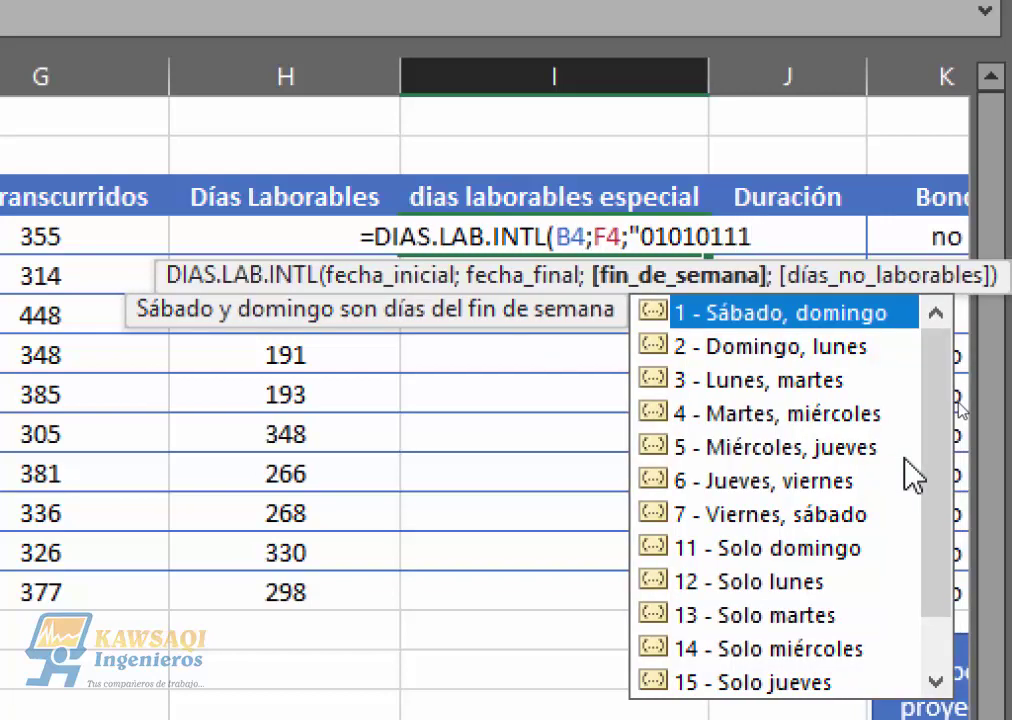
type("\"")
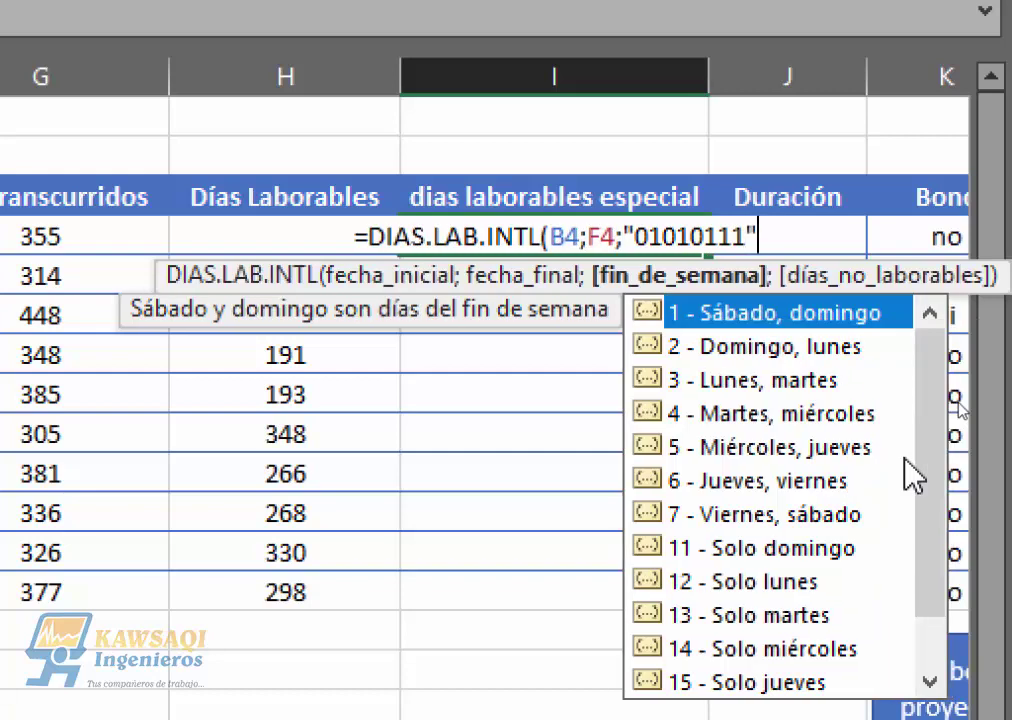
key("Left")
key("BackSpace")
key("End")
Add the vacation dates $M$3:$M$4 as an absolute non-working days range and complete the DIAS.LAB.INTL formula in I4.
type(";")
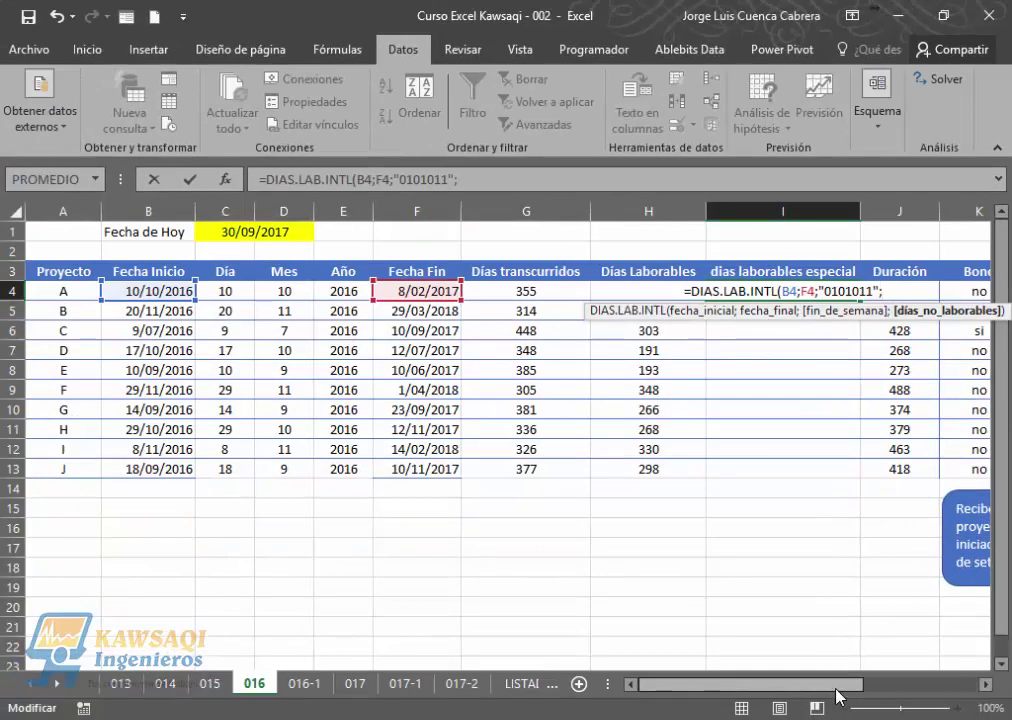
left_click_drag(836, 697, 900, 697)
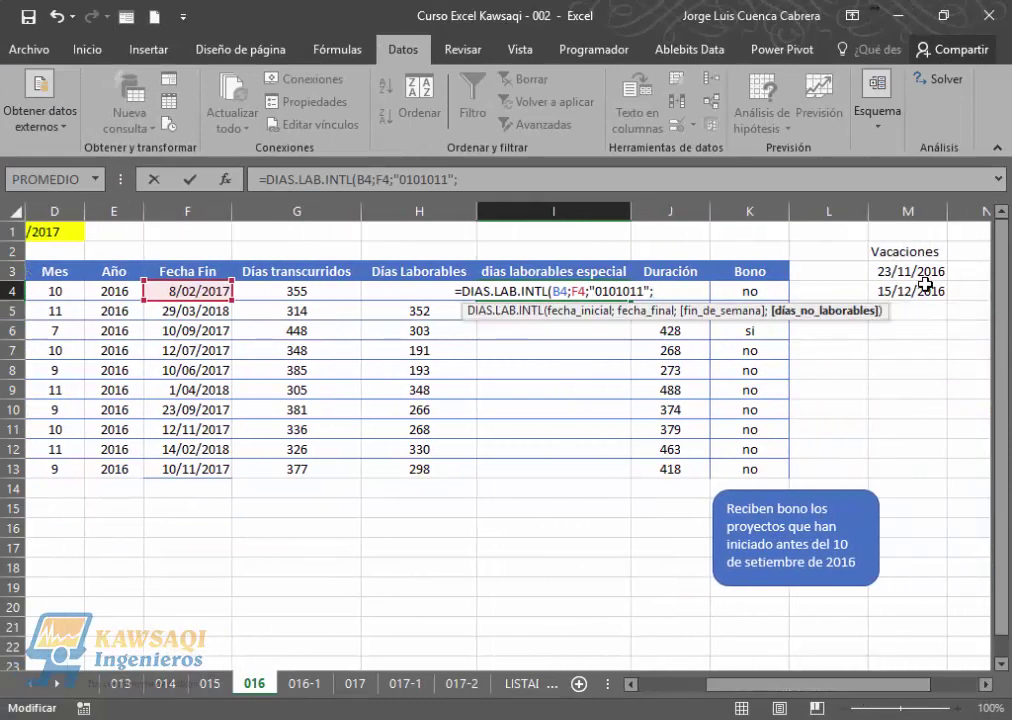
left_click_drag(917, 270, 919, 287)
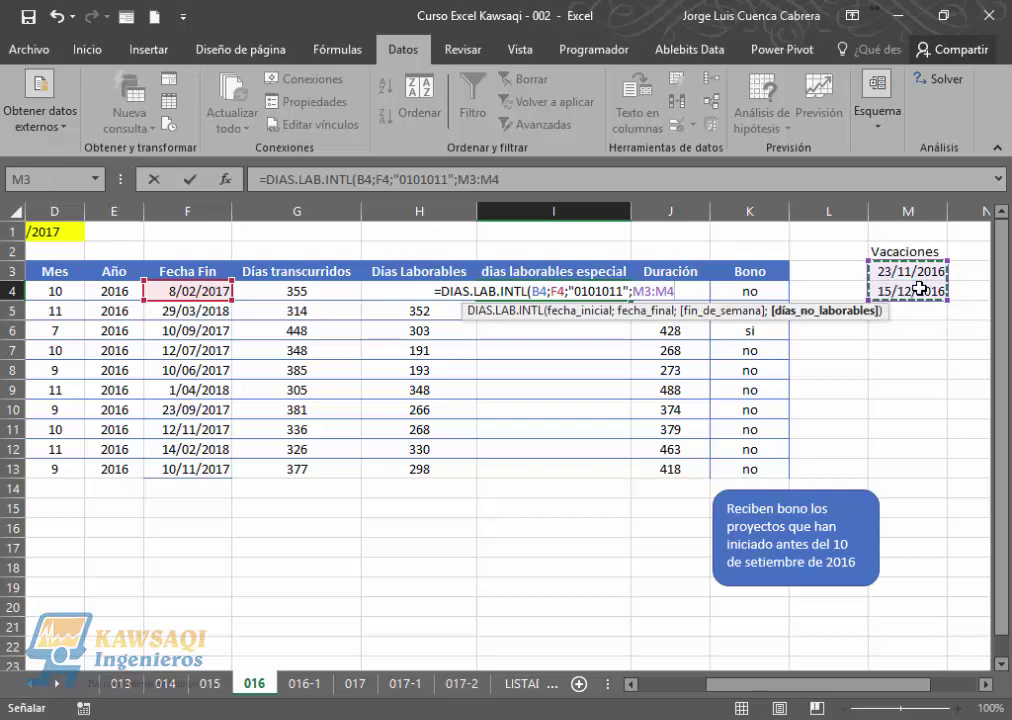
key("F4")
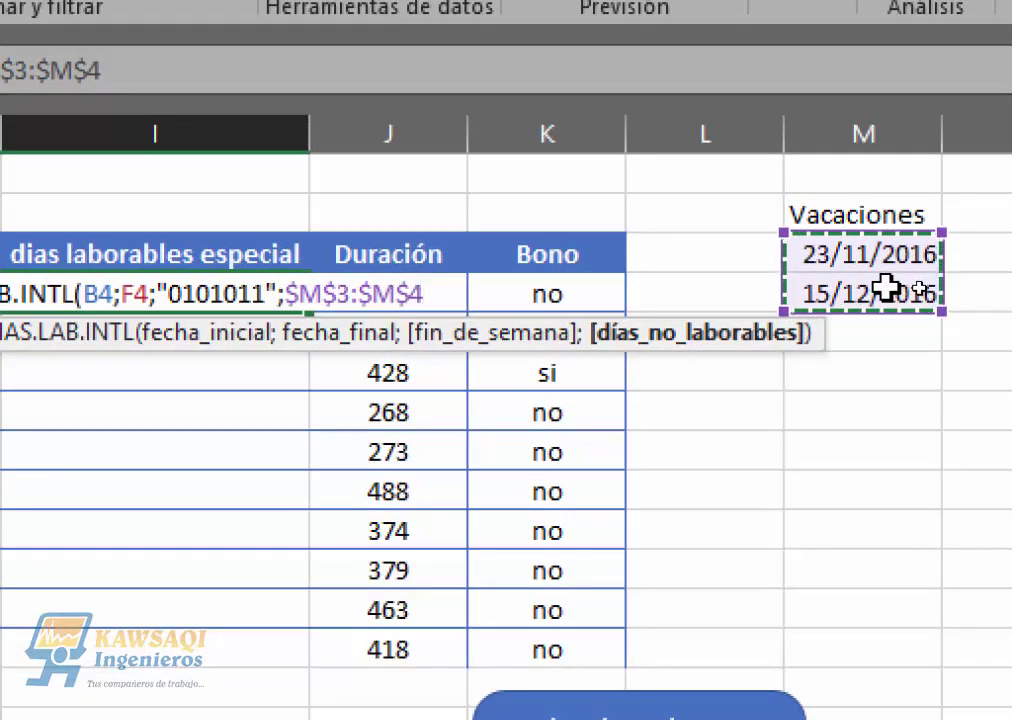
type(")")
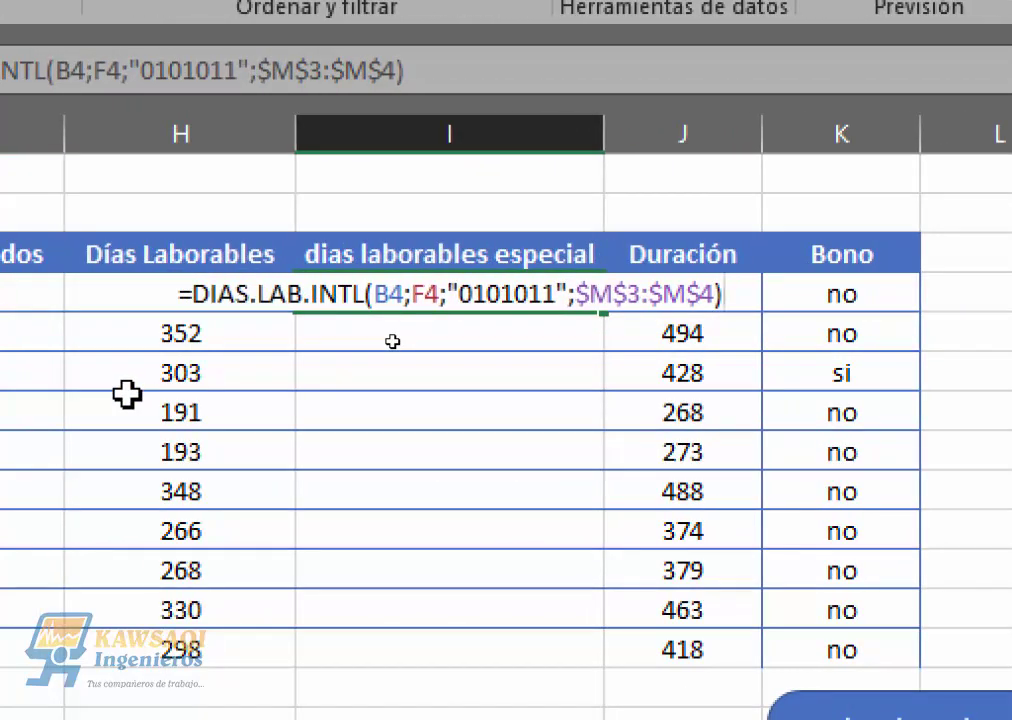
left_click(527, 283)
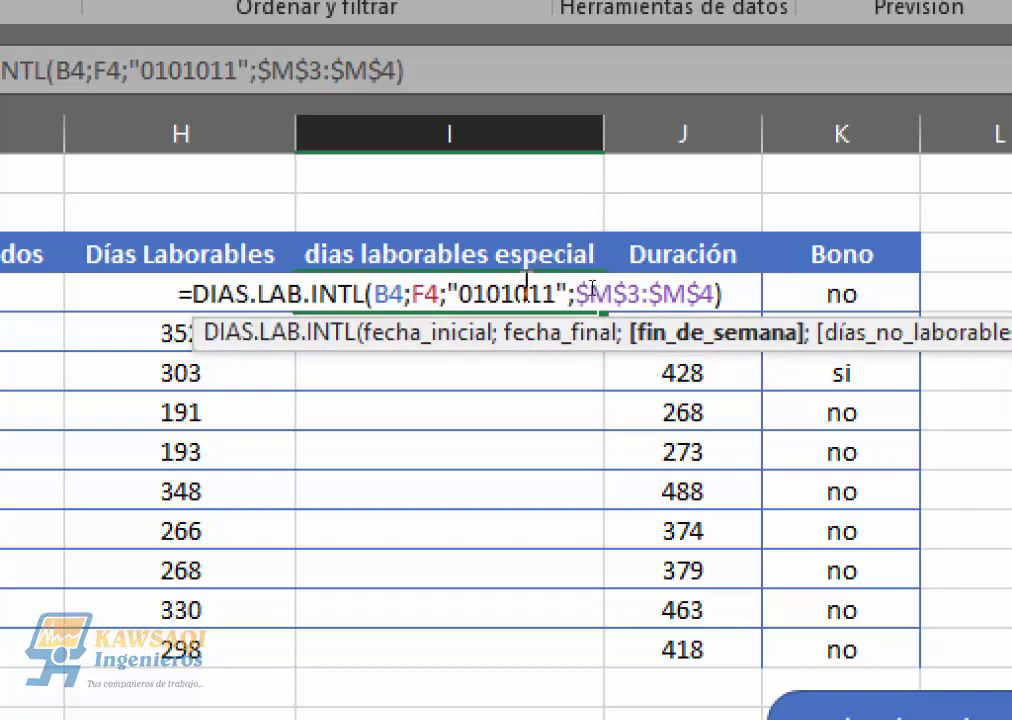
left_click(447, 292)
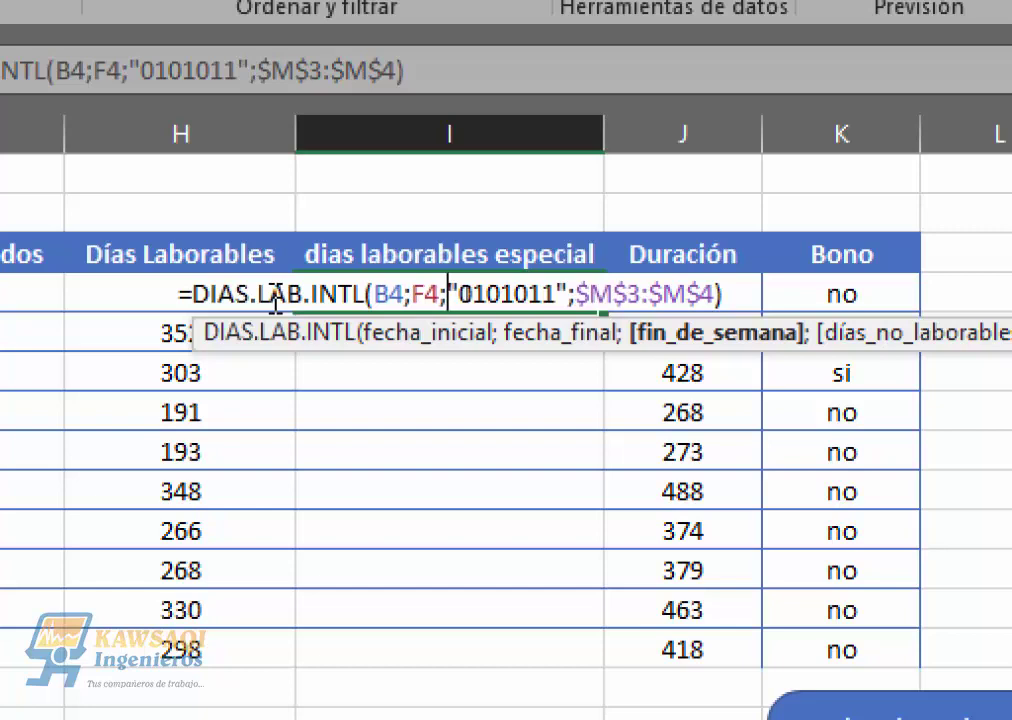
key("Return")
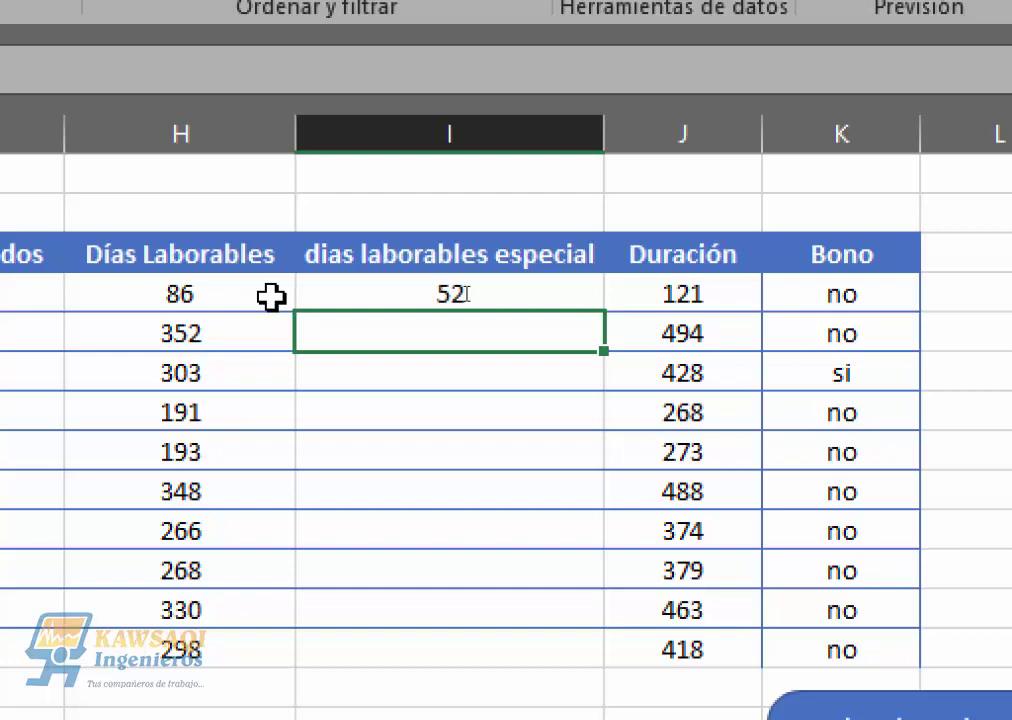
Fill the special working days formula from I4 down to I13 for the remaining projects.
left_click(358, 295)
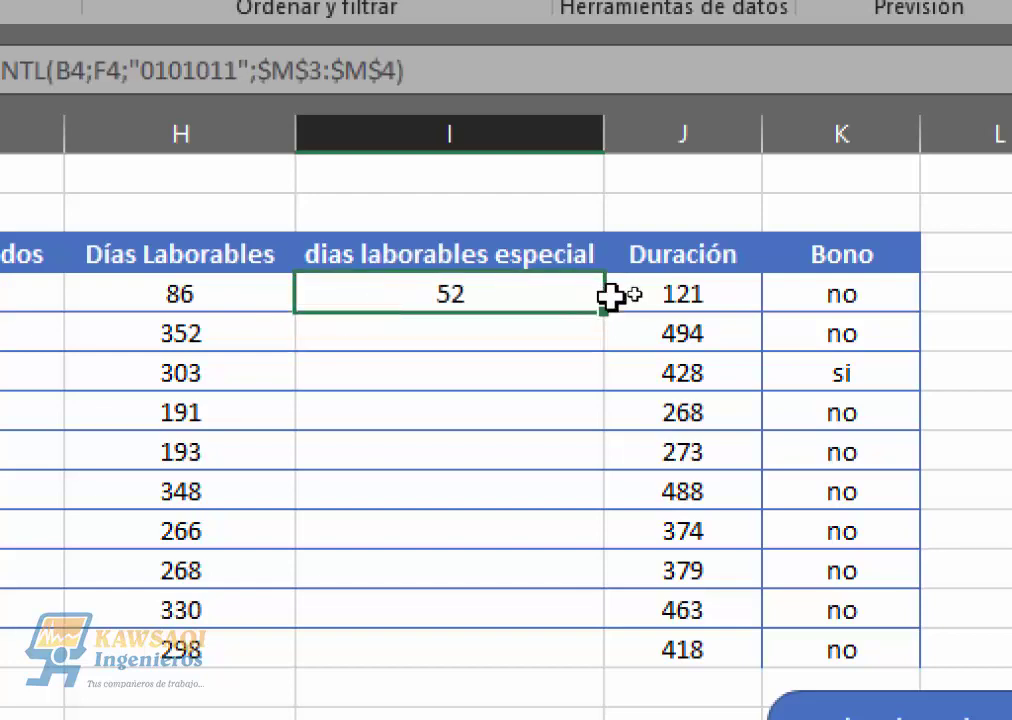
left_click_drag(604, 321, 565, 653)
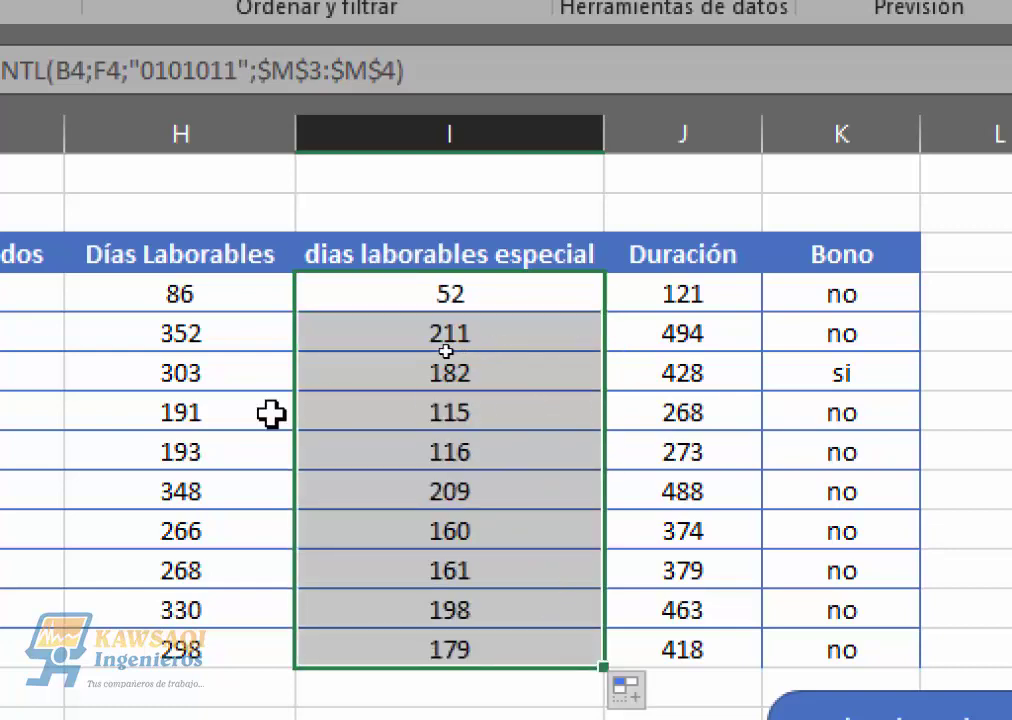
left_click(178, 410)
left_click(111, 332)
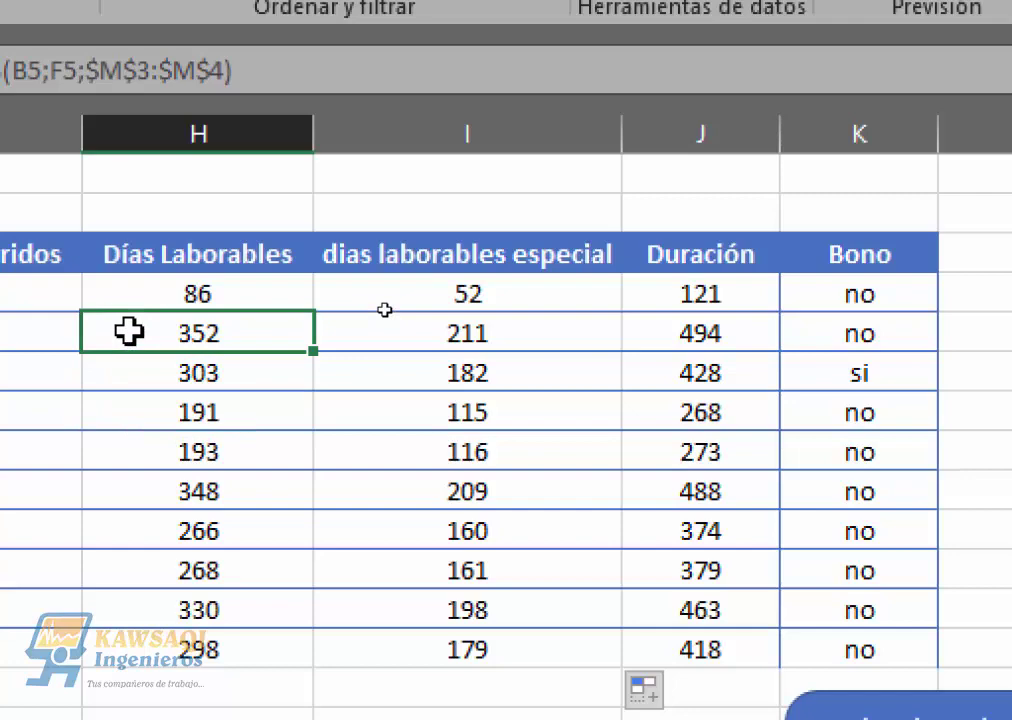
left_click(165, 292)
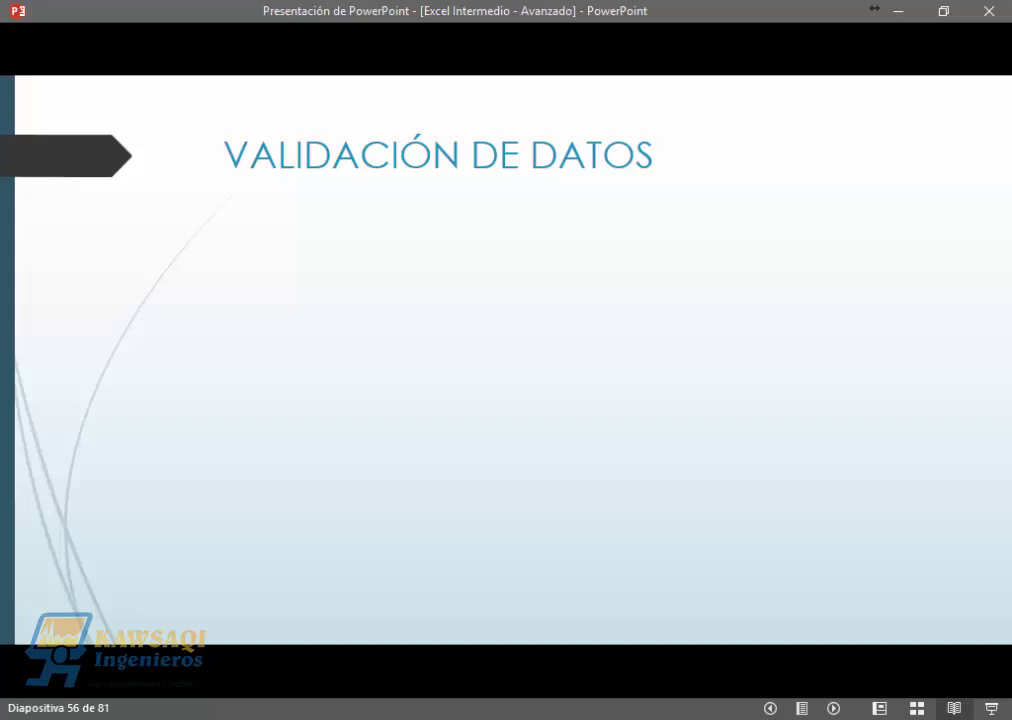
Advance the data validation presentation to the Hoja 017 exercise slide and switch to Excel.
key("Right")
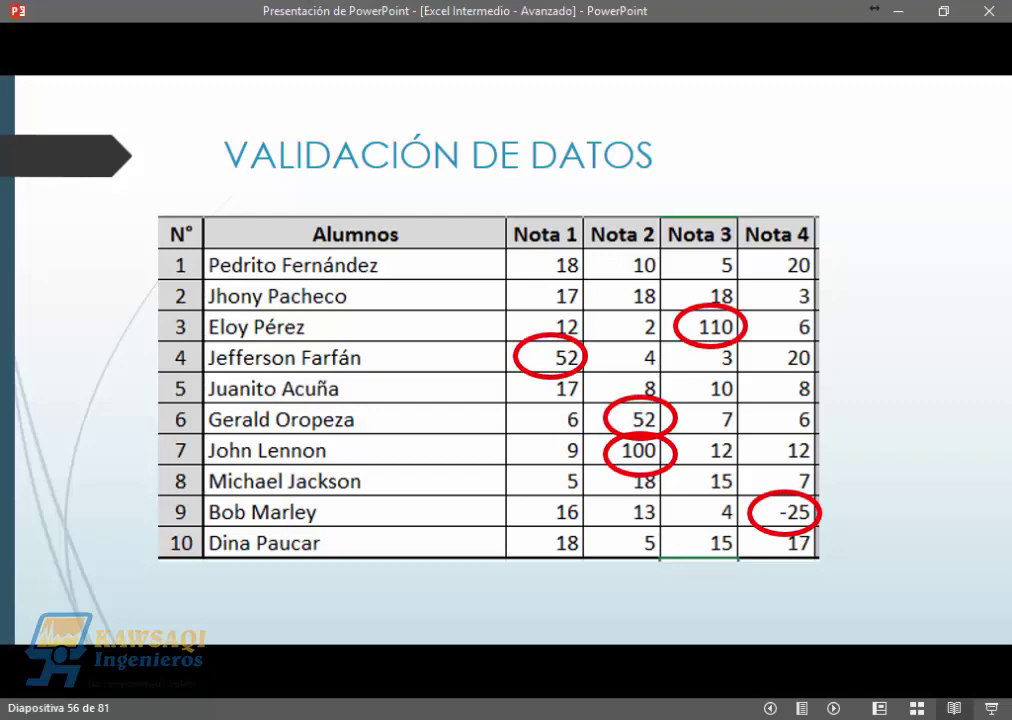
key("Right")
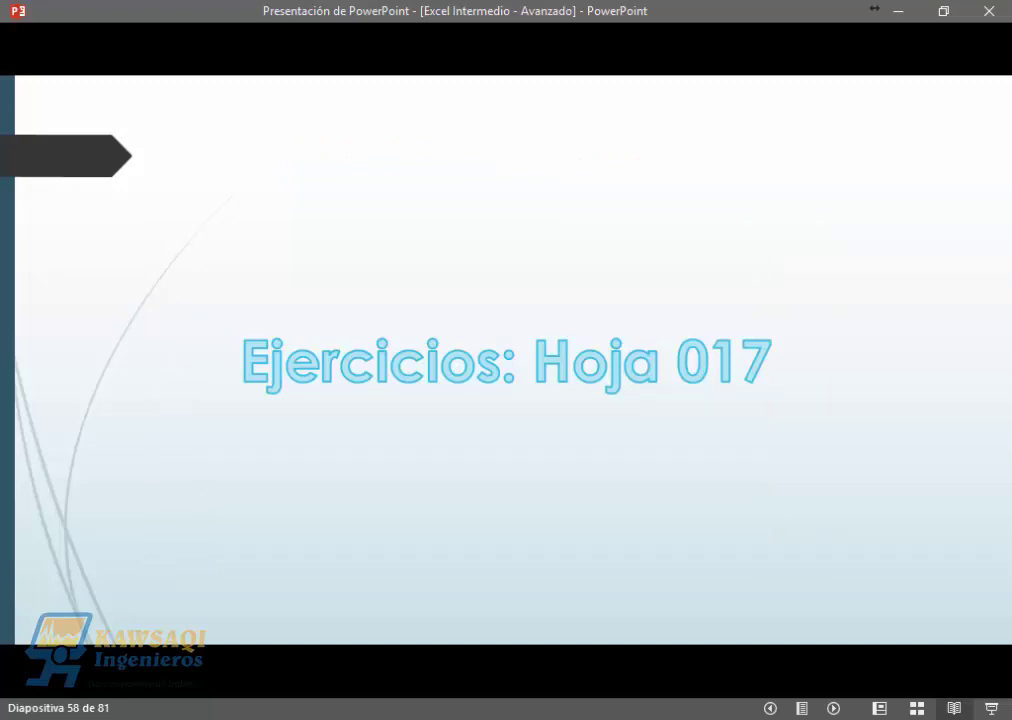
key("alt+Tab")
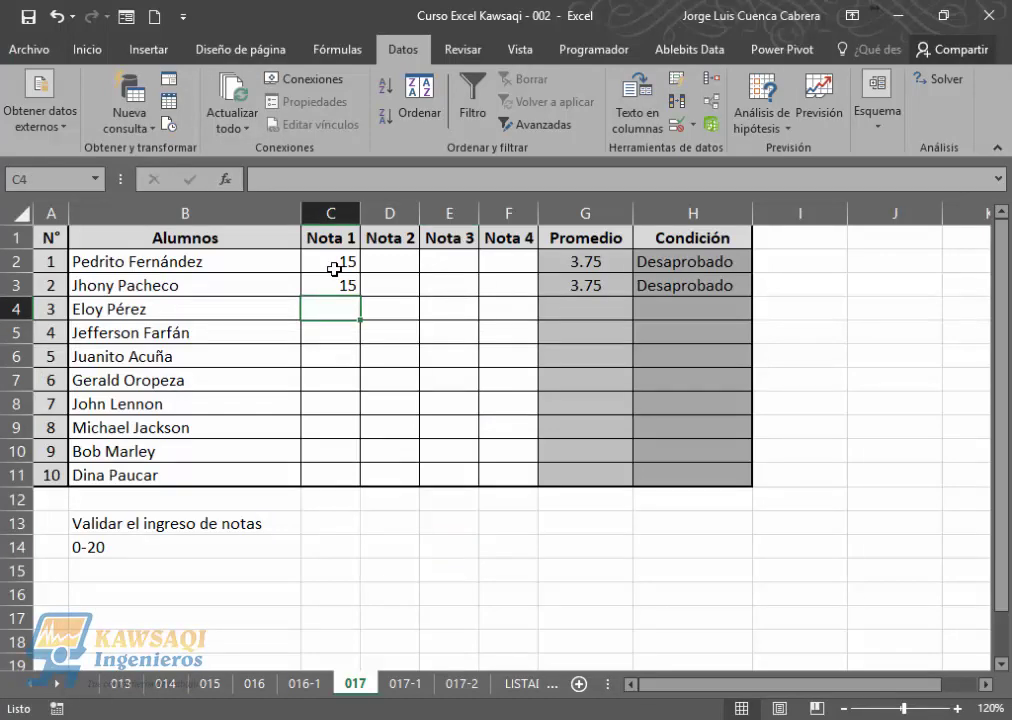
Enter sample grades on sheet 017: 18 in E4, 16 in E7, 8 in D8 and E8, and 9 in D9.
key("Right")
key("Right")
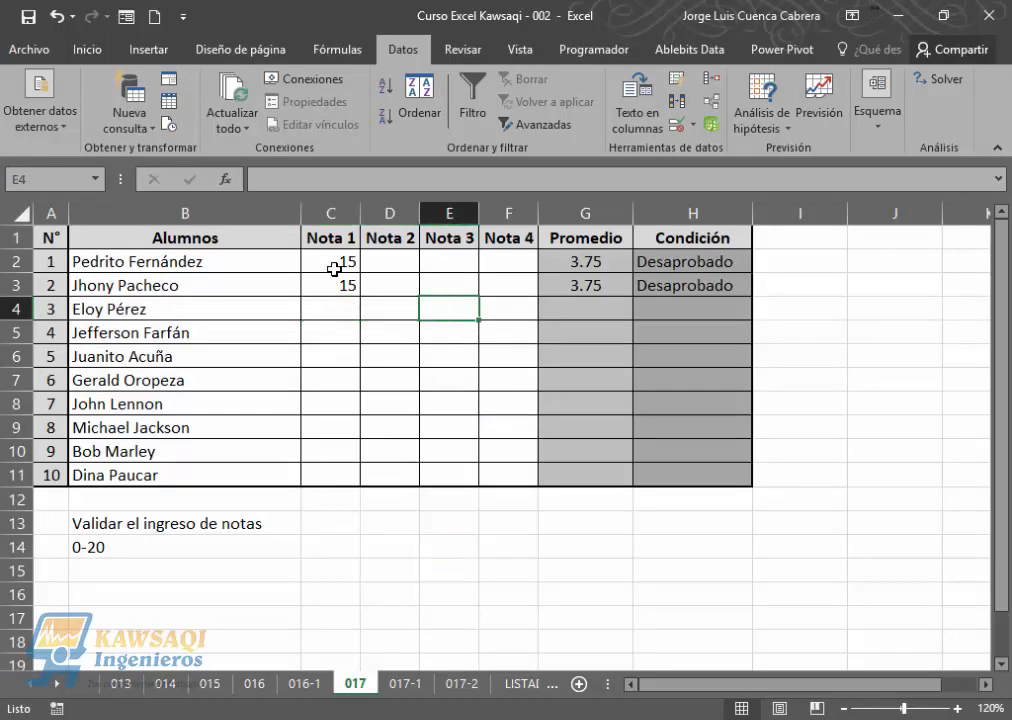
type("18")
key("Return")
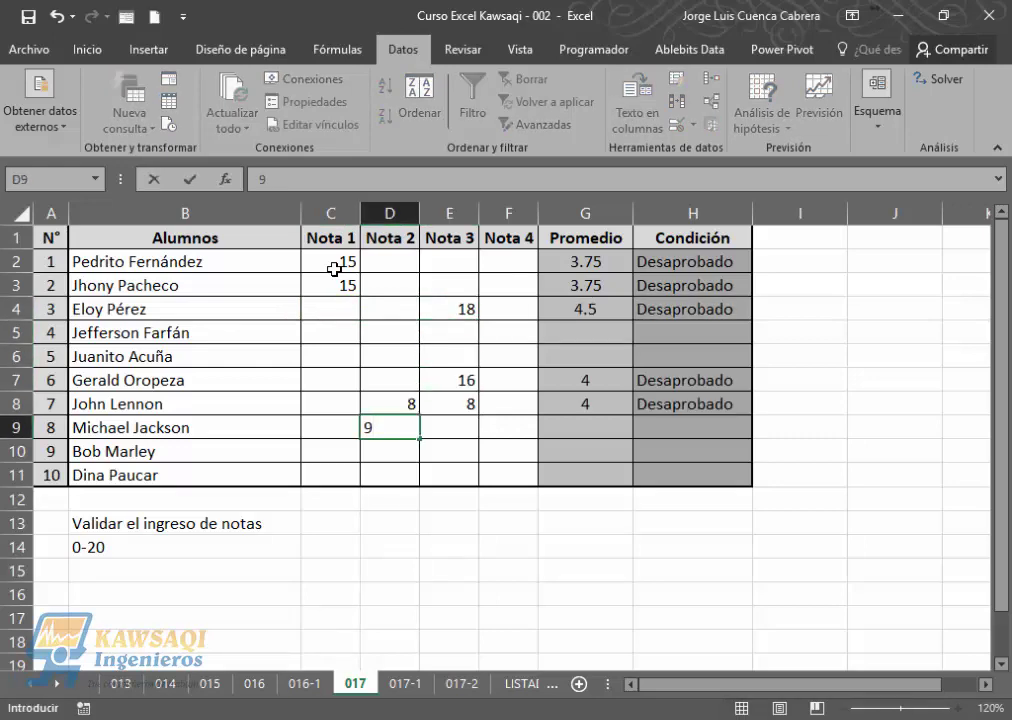
key("Return")
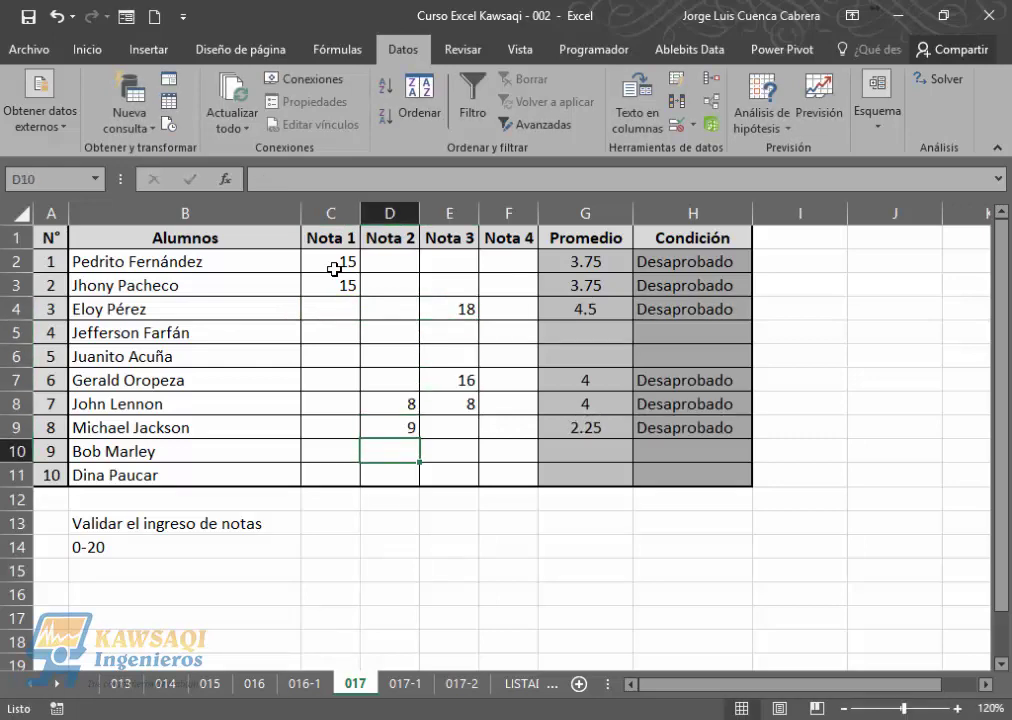
Enter an out-of-range grade of 50 under Nota 2 in D6.
left_click(354, 404)
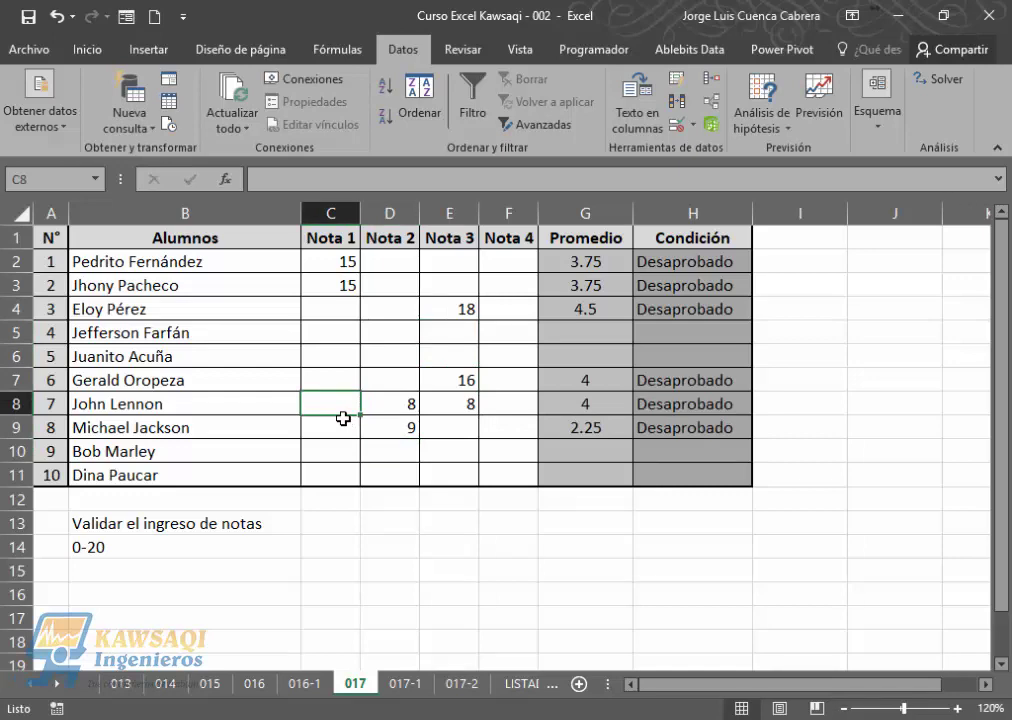
left_click(378, 350)
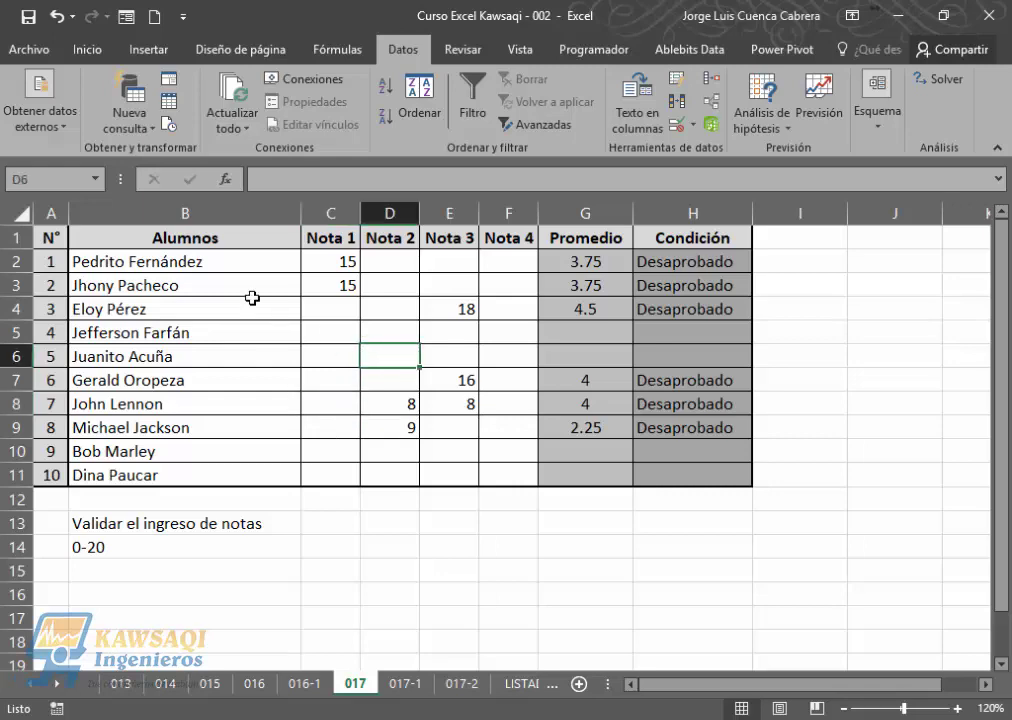
type("50")
key("Return")
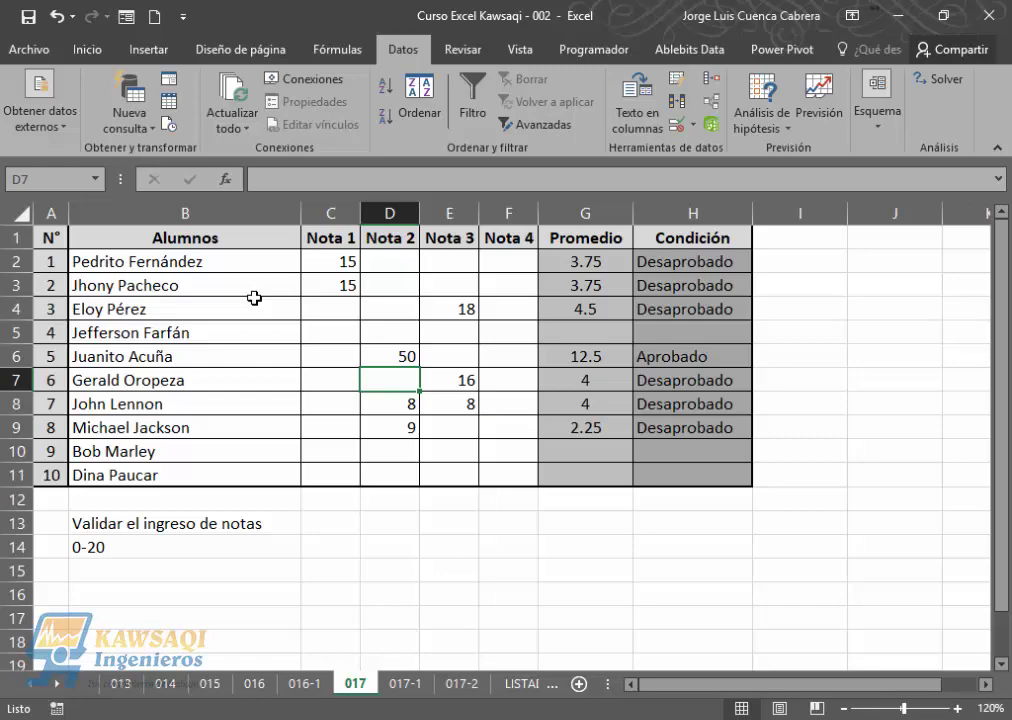
left_click(396, 358)
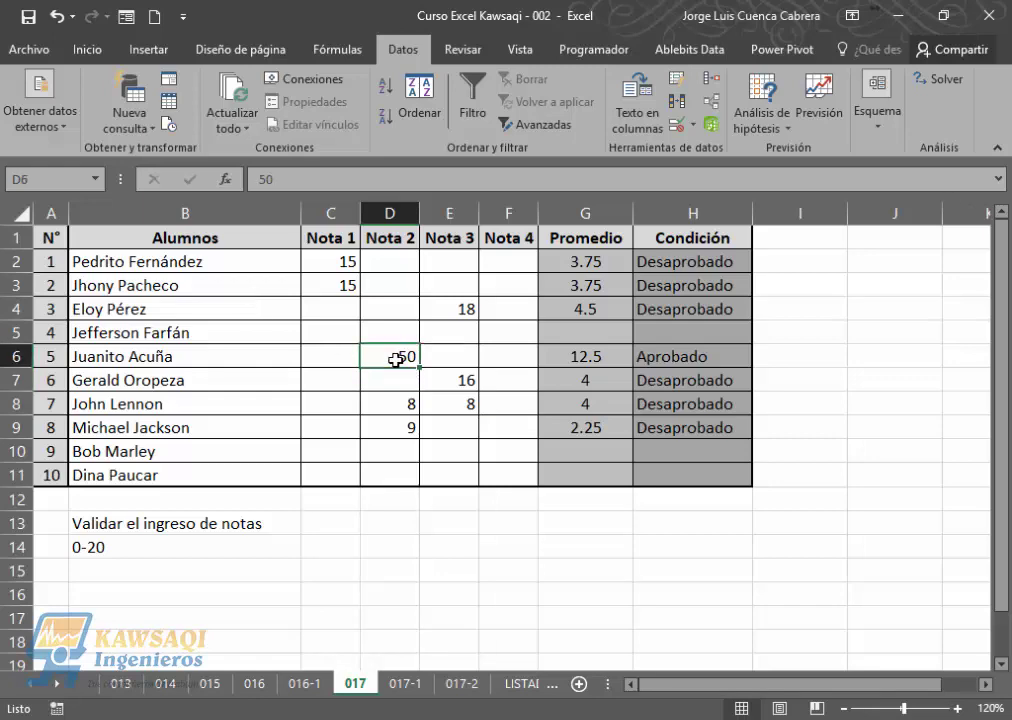
Delete the invalid Nota 2 grade in D6.
left_click_drag(334, 260, 493, 470)
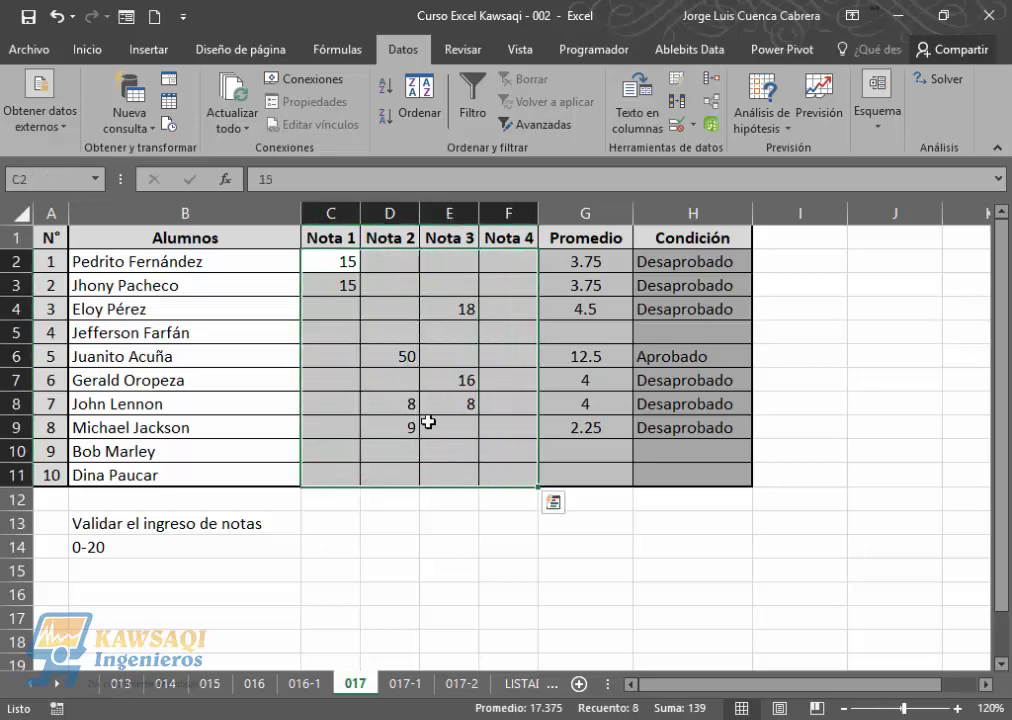
left_click(405, 380)
left_click(401, 355)
key("Delete")
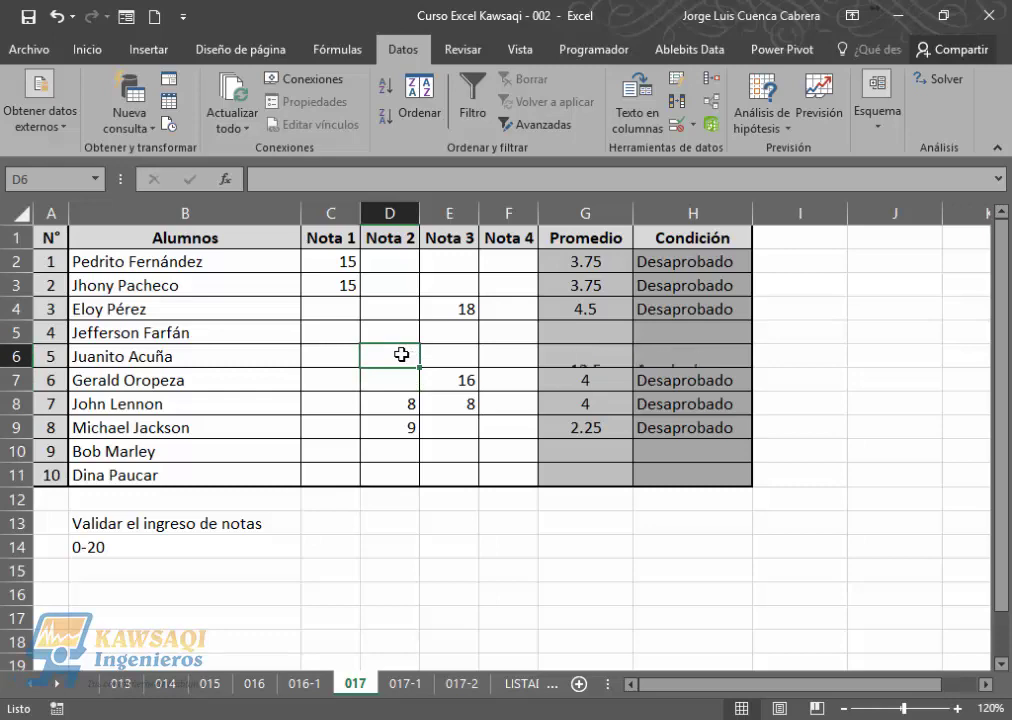
Restrict the grade cells C2:F11 with data validation to whole numbers (Número entero) between 0 and 20.
left_click(402, 446)
left_click(390, 372)
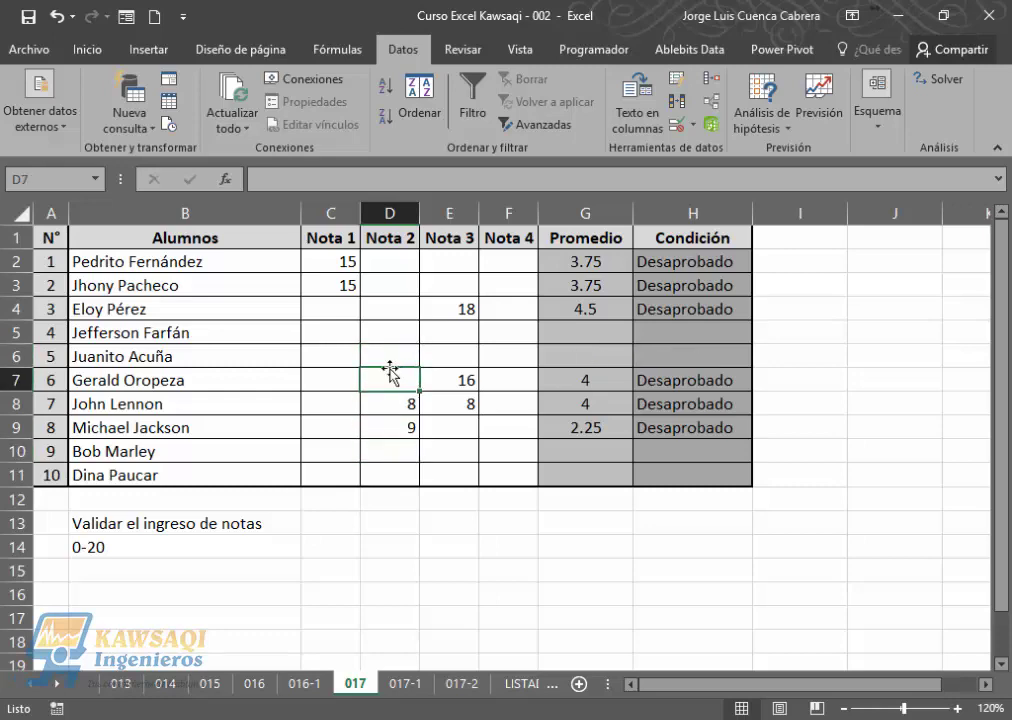
left_click_drag(333, 261, 501, 472)
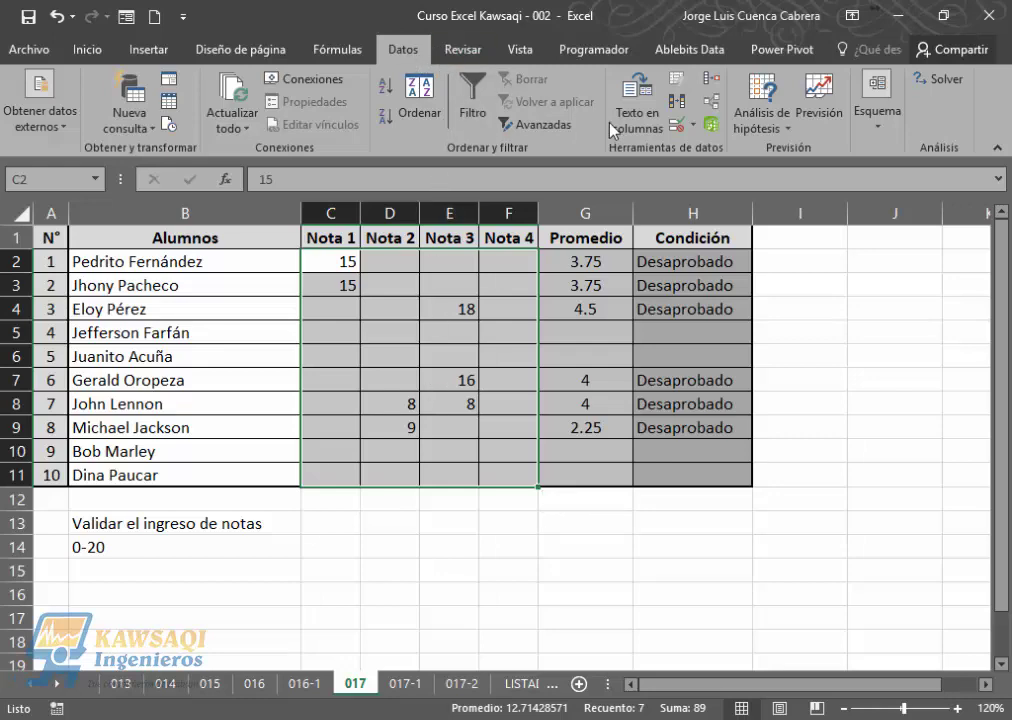
left_click(682, 129)
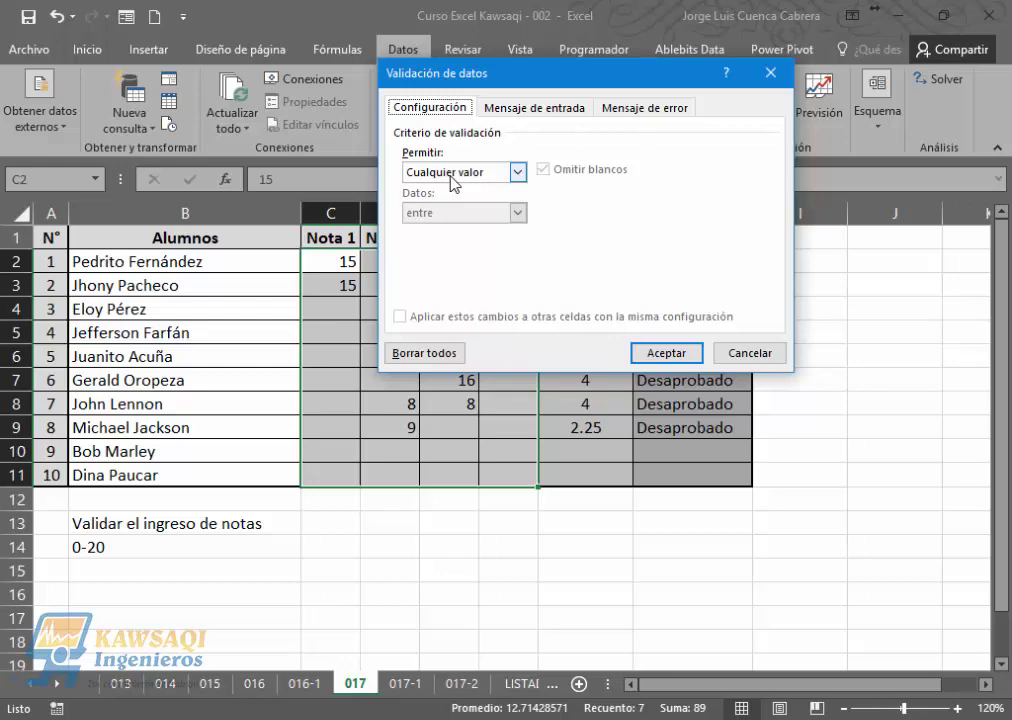
left_click(518, 174)
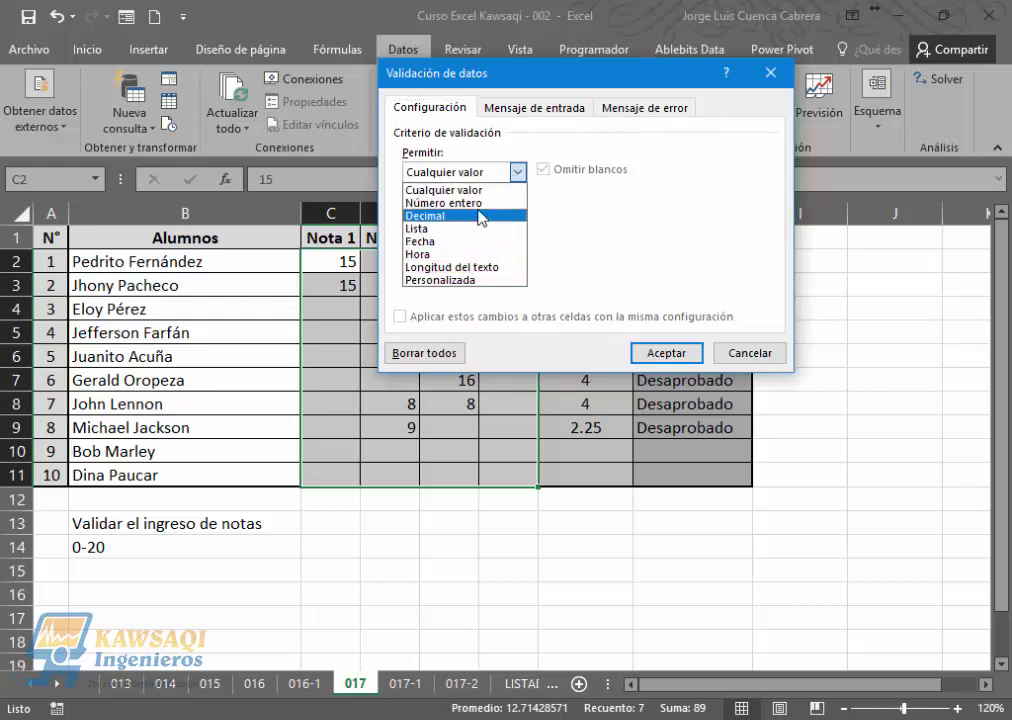
left_click(450, 203)
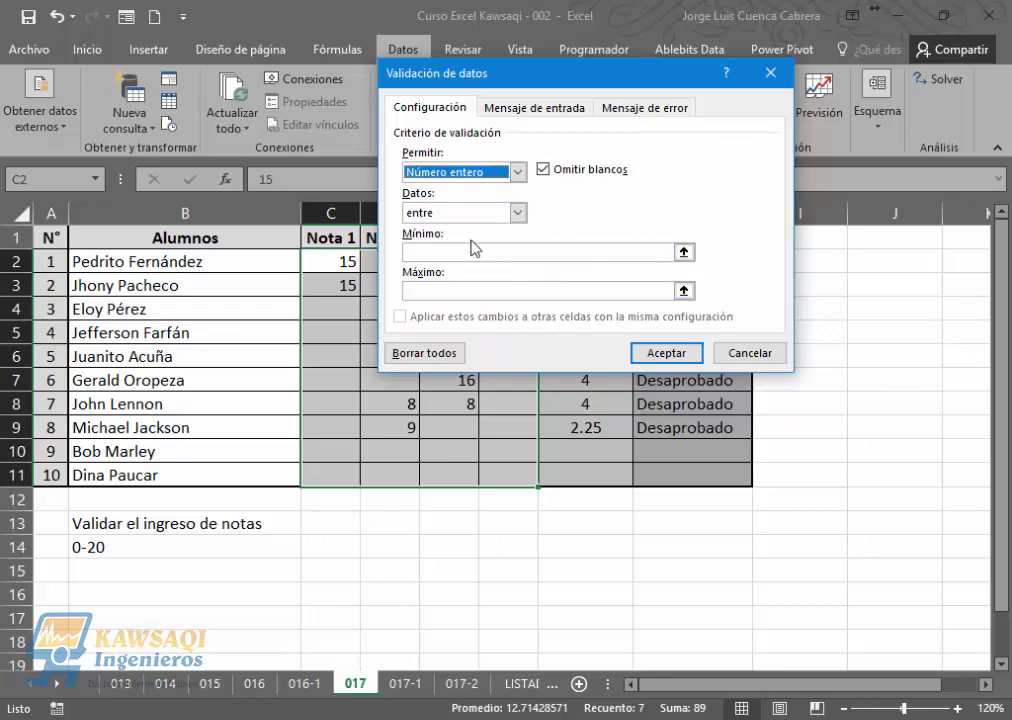
left_click(454, 251)
type("0")
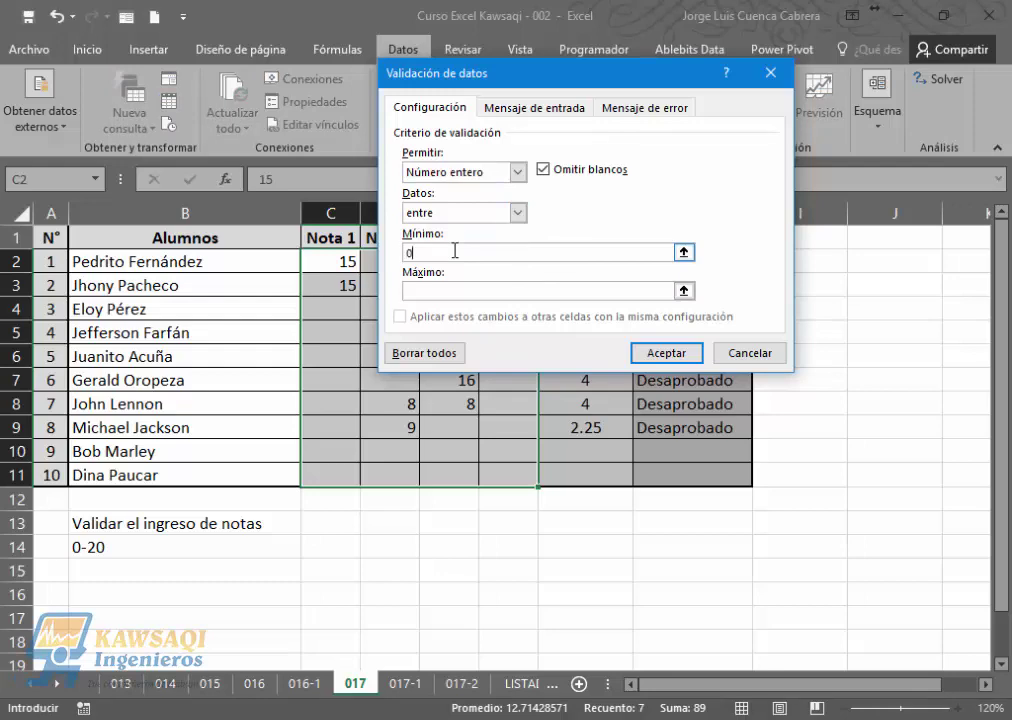
left_click(448, 291)
type("20")
left_click(664, 353)
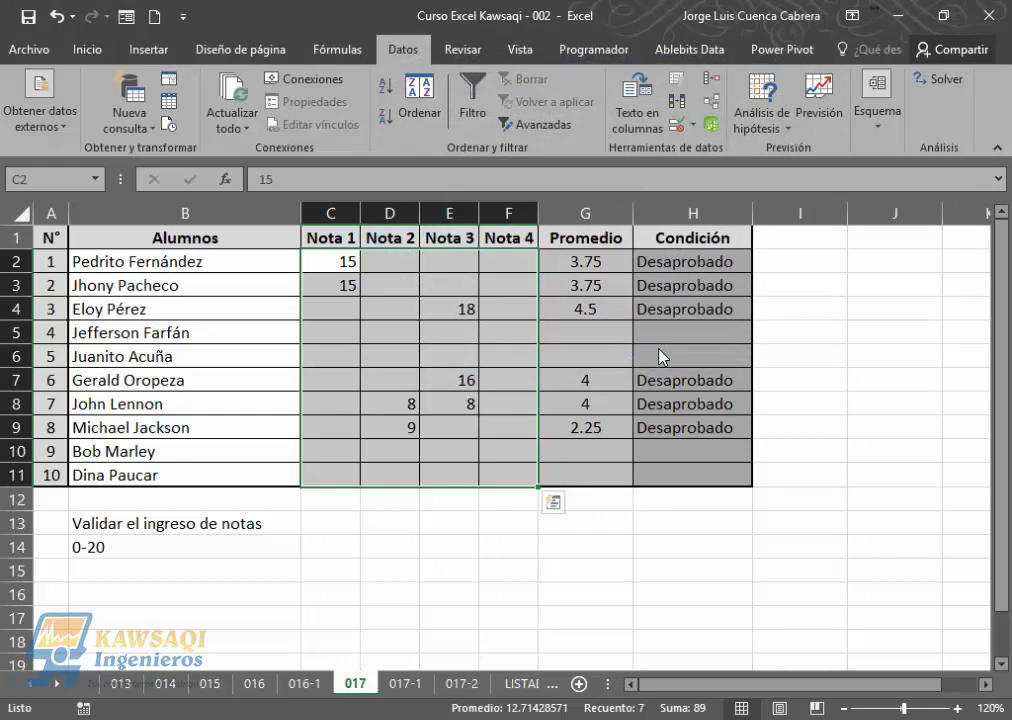
Try a Nota 2 grade of 100 in D5 to test the validation, and replace it with 15.
left_click(410, 345)
left_click(345, 333)
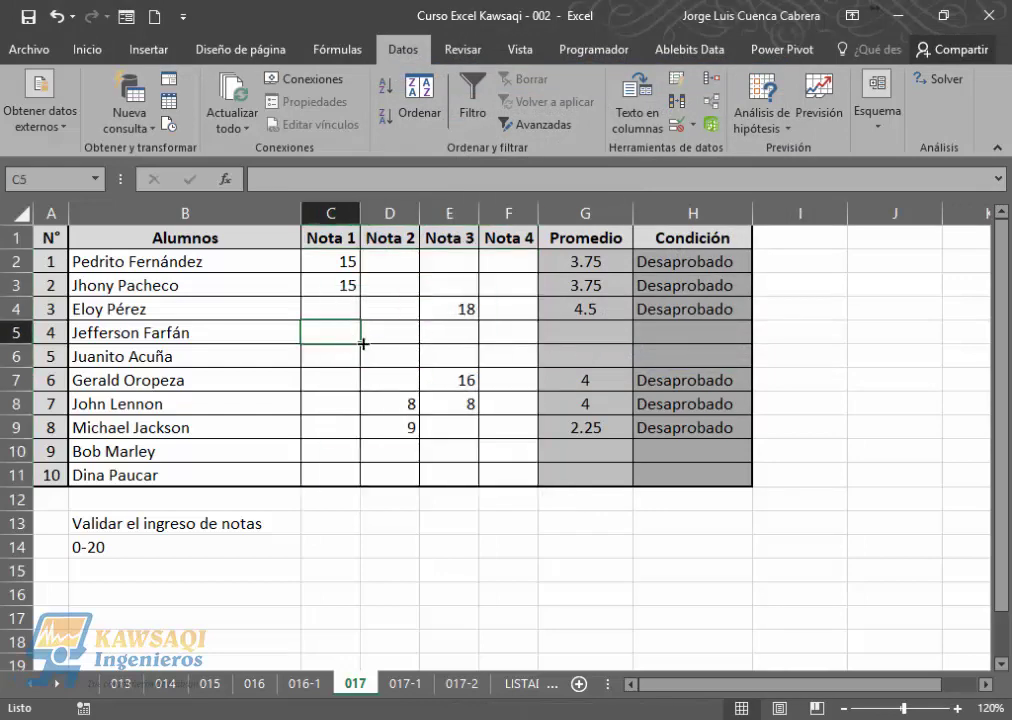
left_click(395, 332)
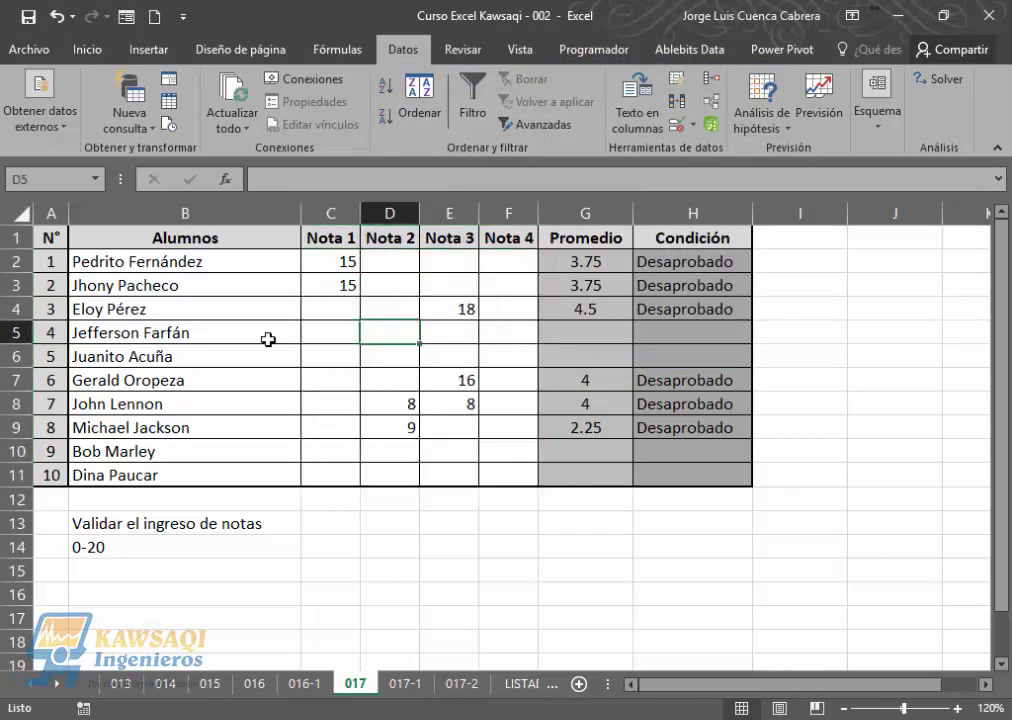
type("100")
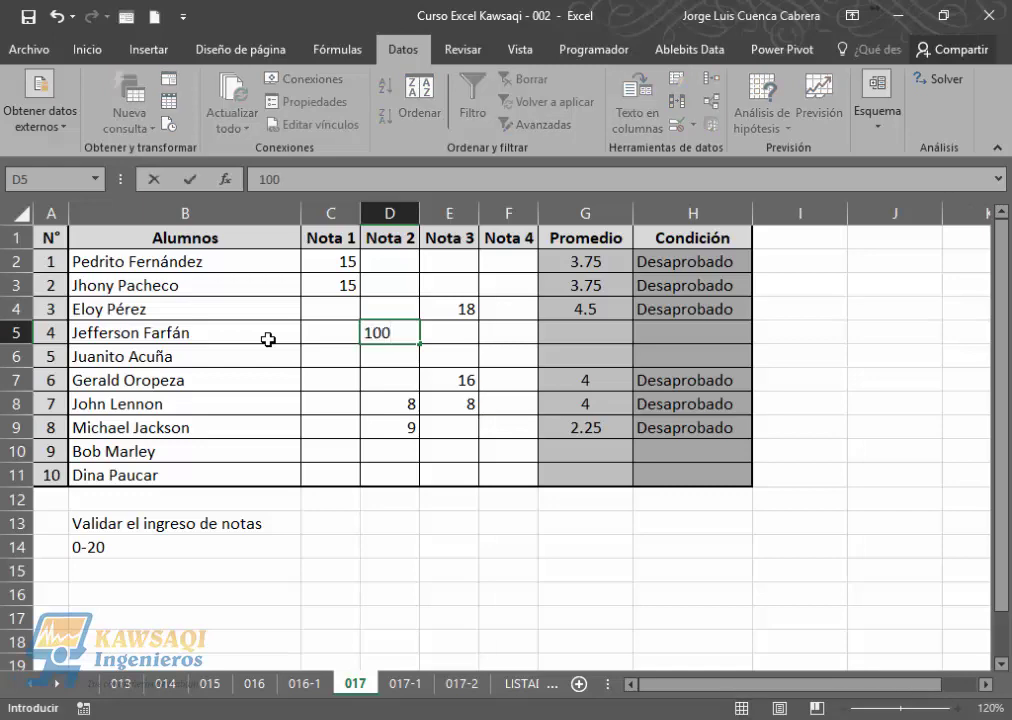
key("Return")
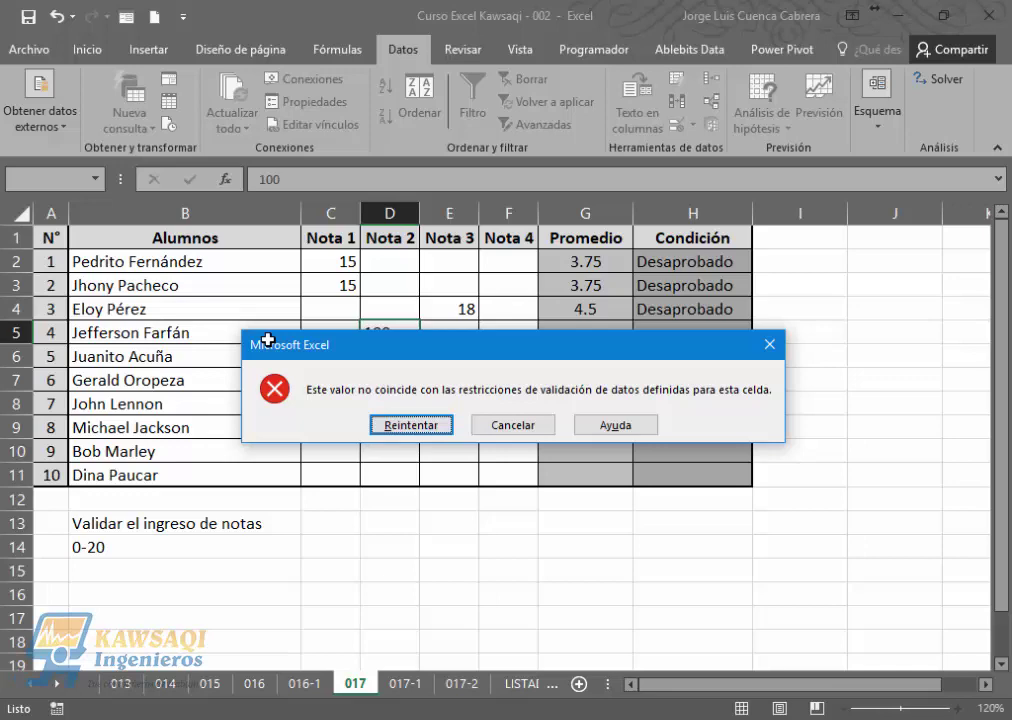
key("Return")
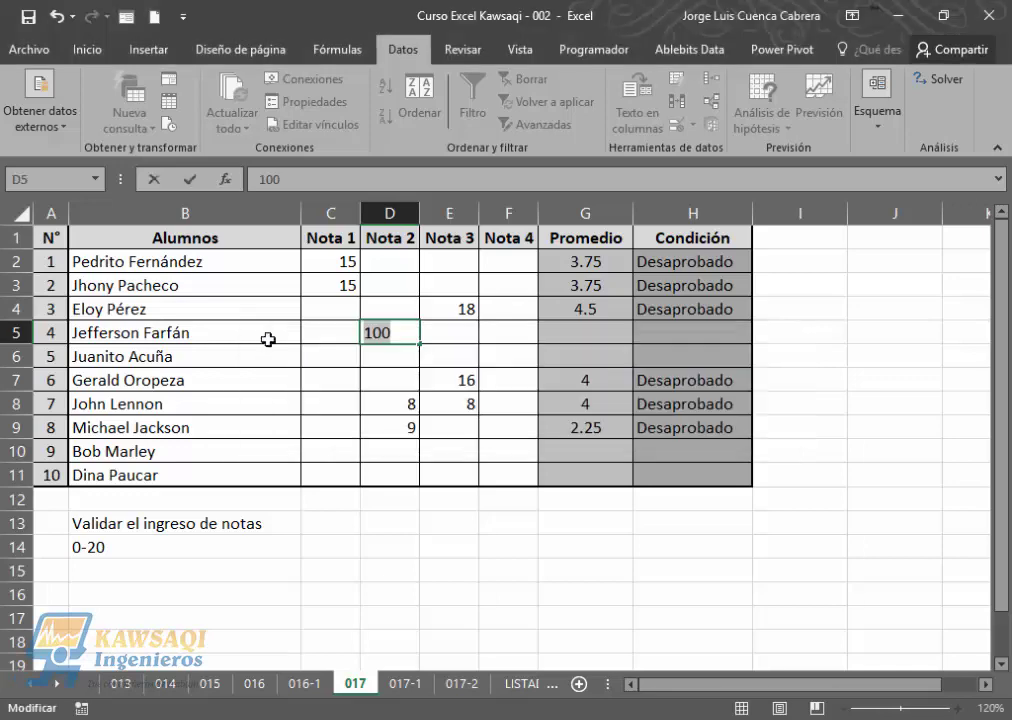
type("15")
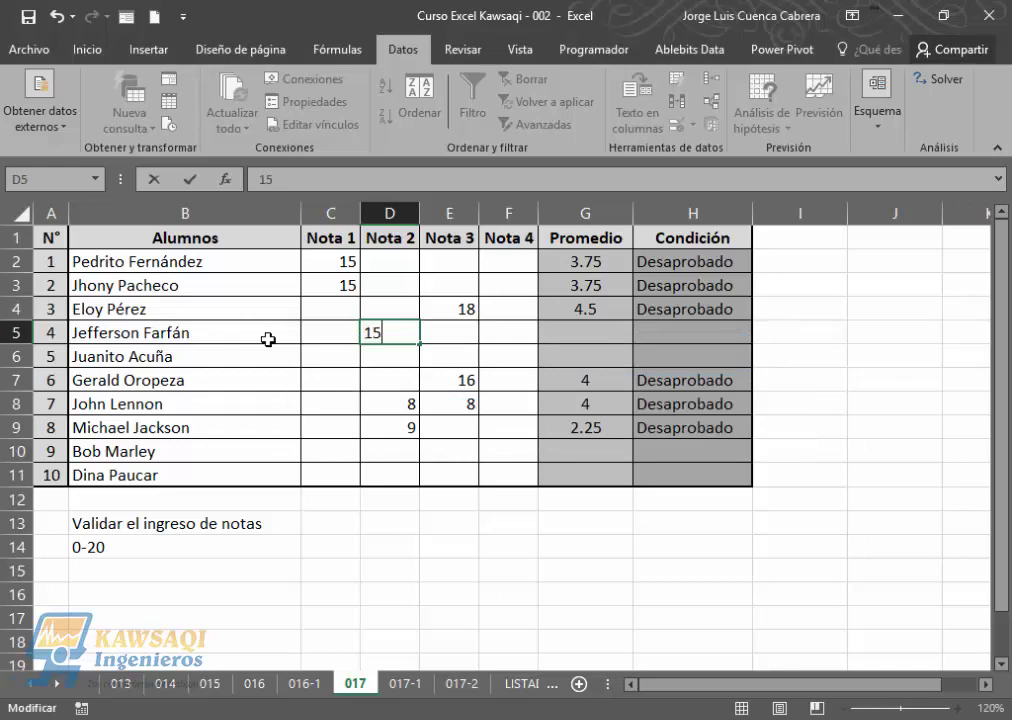
key("Return")
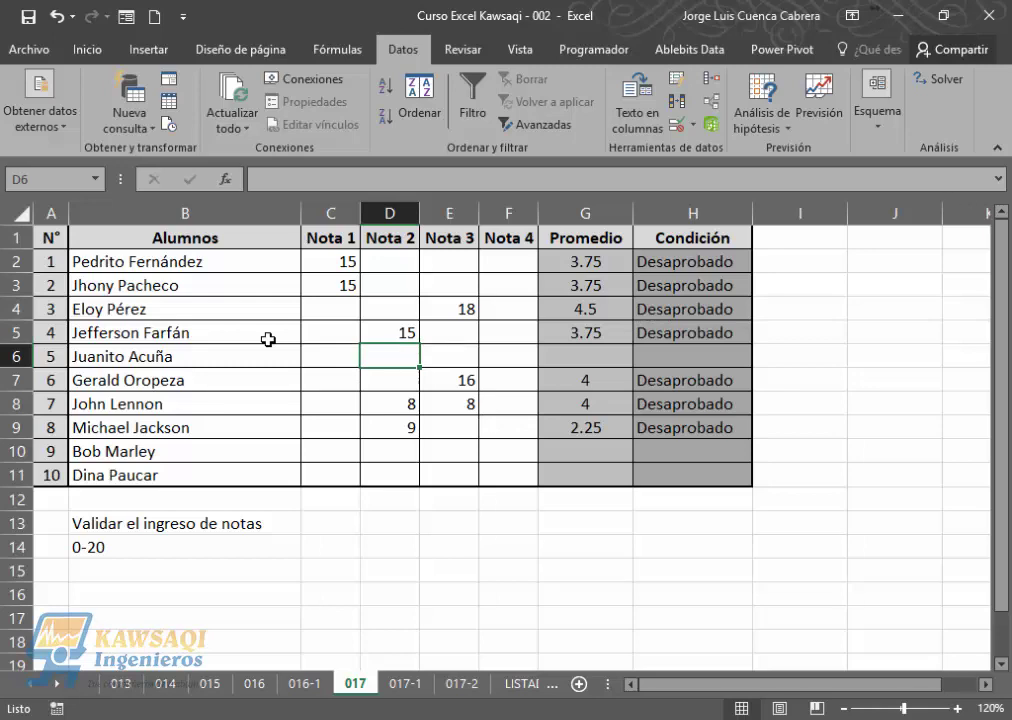
Give the validation of C2:F11 an error alert titled "Notas" with the message "Las notas son de 0 a 20".
left_click(339, 264)
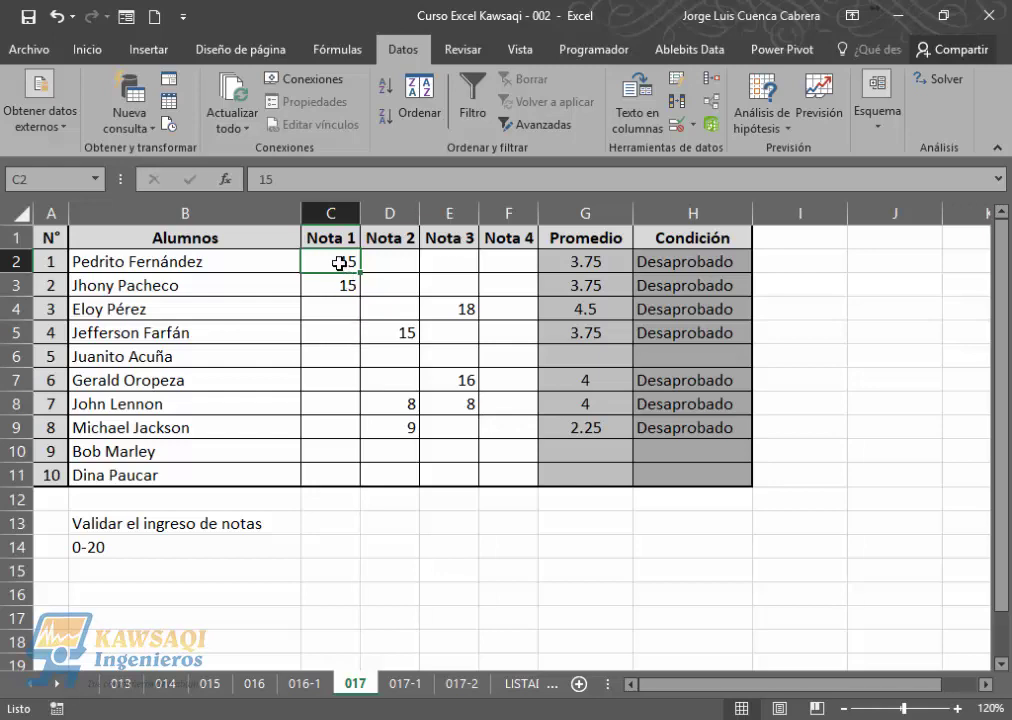
left_click_drag(339, 263, 502, 471)
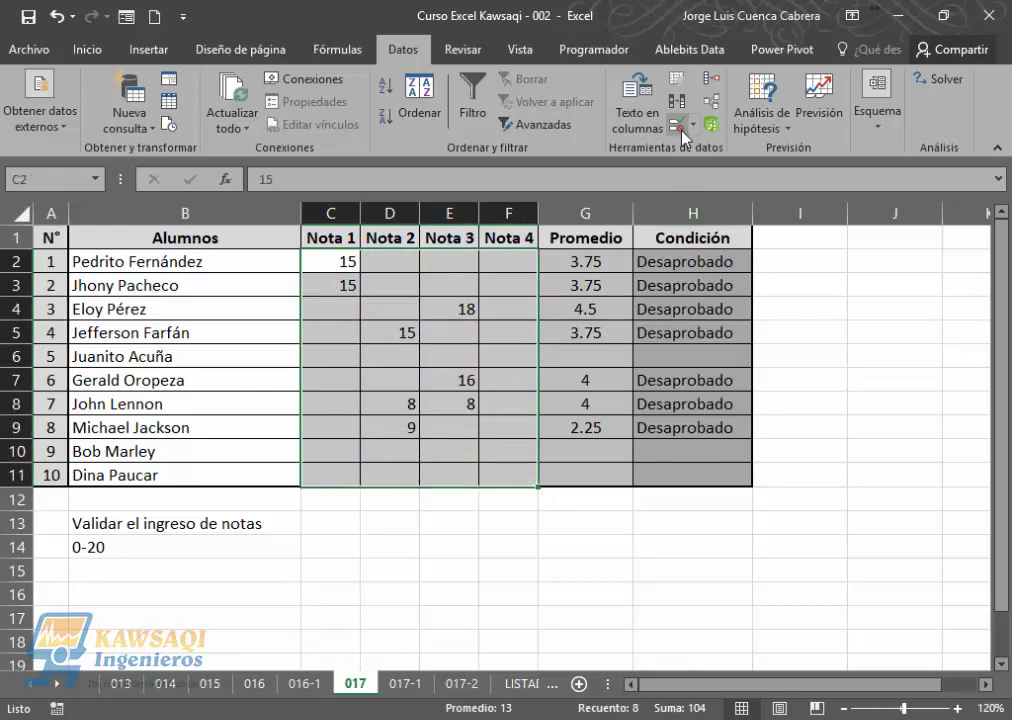
left_click(679, 128)
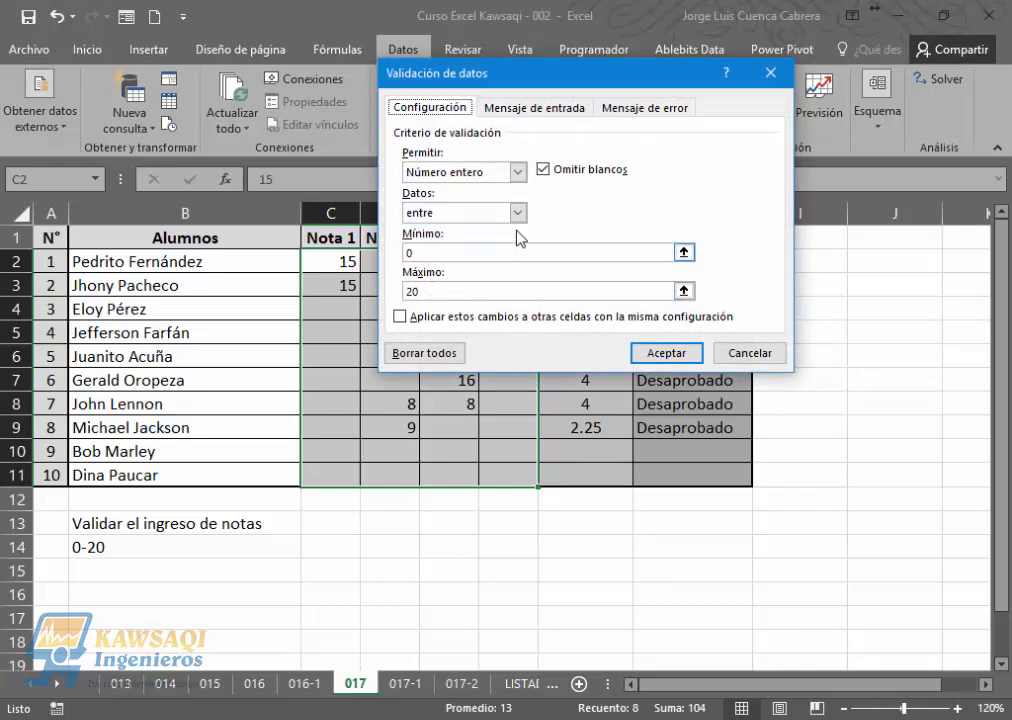
left_click(657, 112)
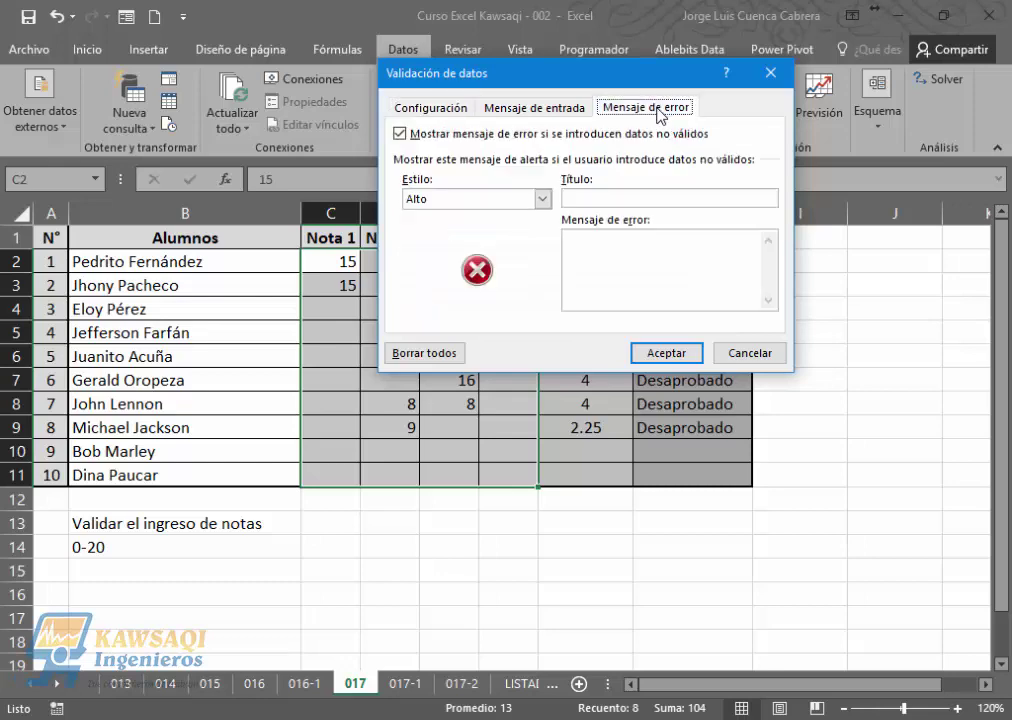
left_click(605, 196)
type("Notas")
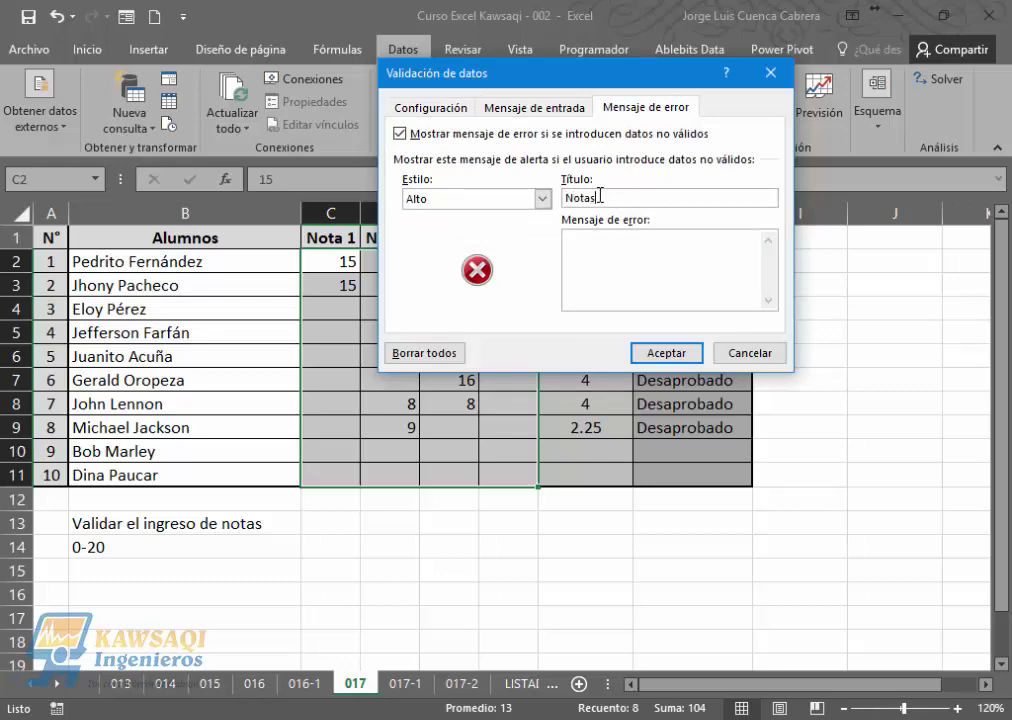
left_click(599, 248)
type("Las notas son de 0 a 20")
left_click(664, 354)
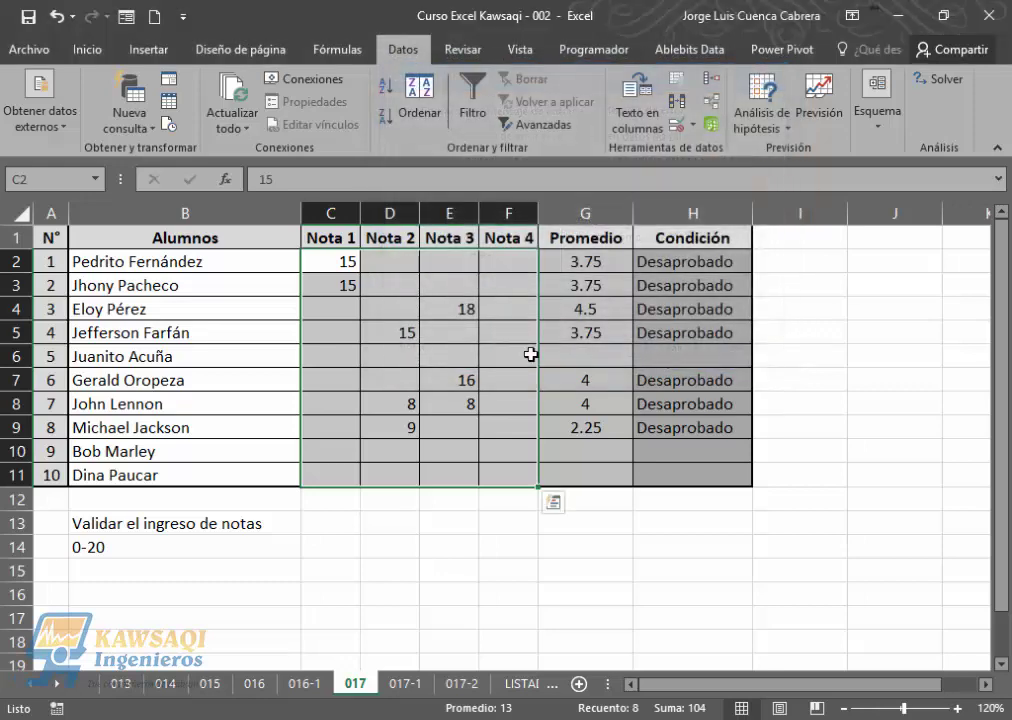
Test the custom error alert with a Nota 1 grade of -50 in C6, and cancel the entry.
left_click(350, 355)
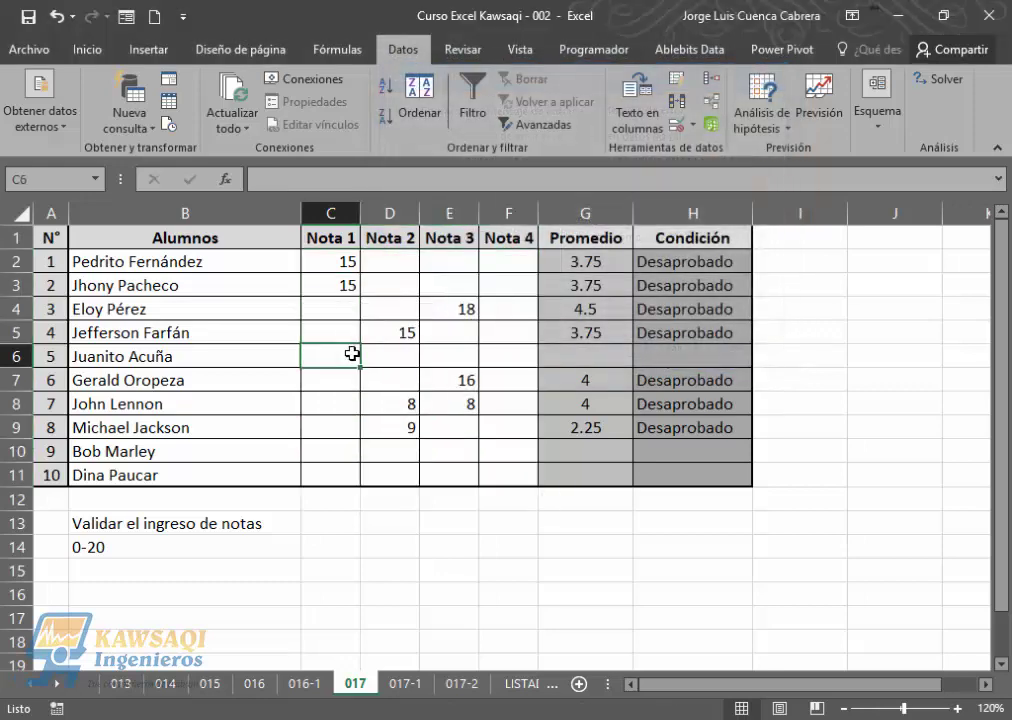
type("-")
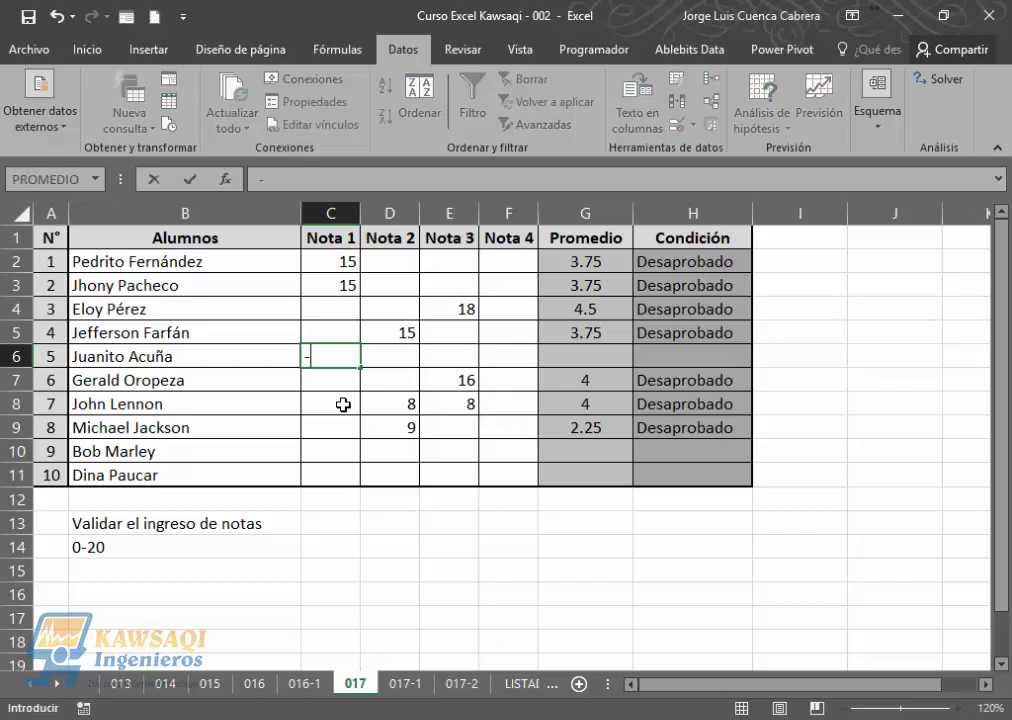
type("50")
key("Return")
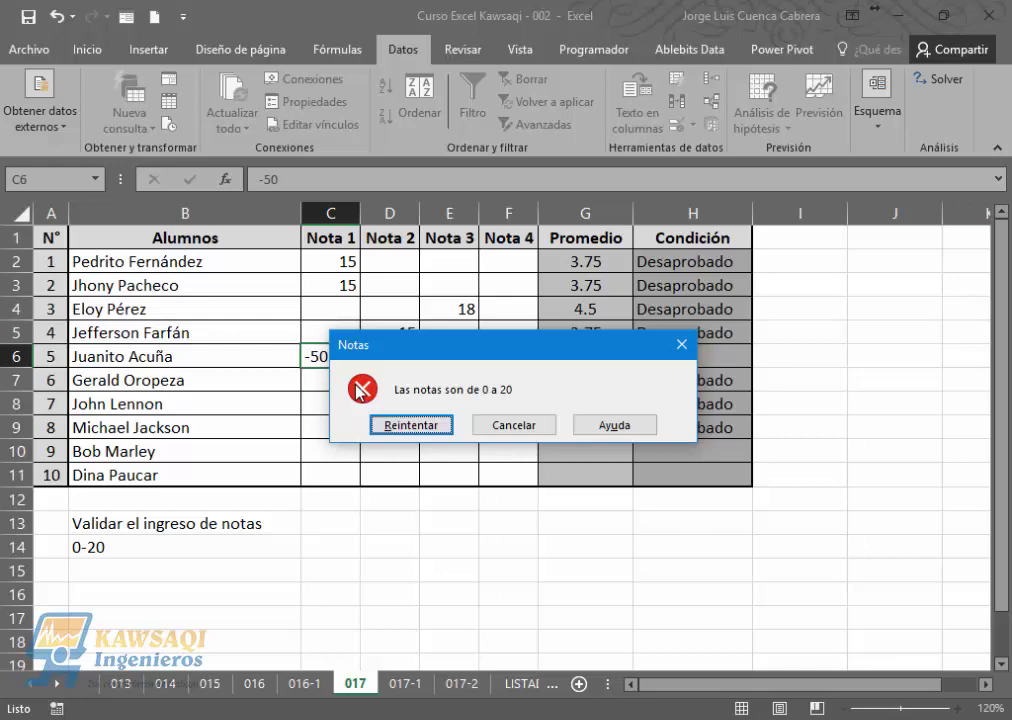
left_click(510, 428)
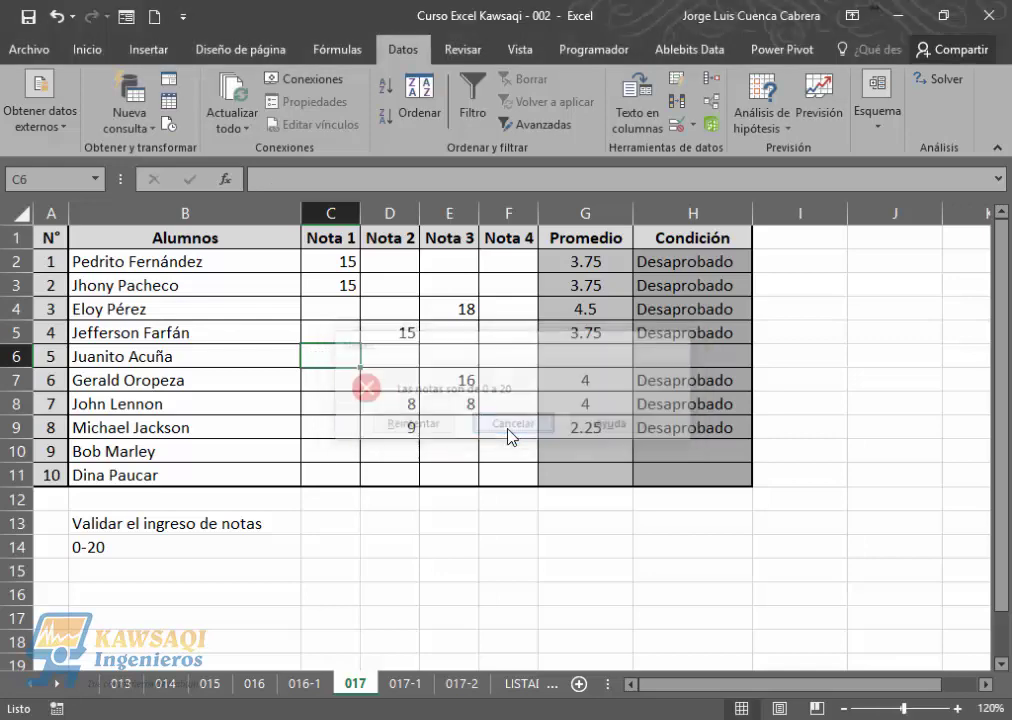
Change the error alert style of the validation on C2:F11 to Advertencia.
left_click_drag(335, 262, 515, 474)
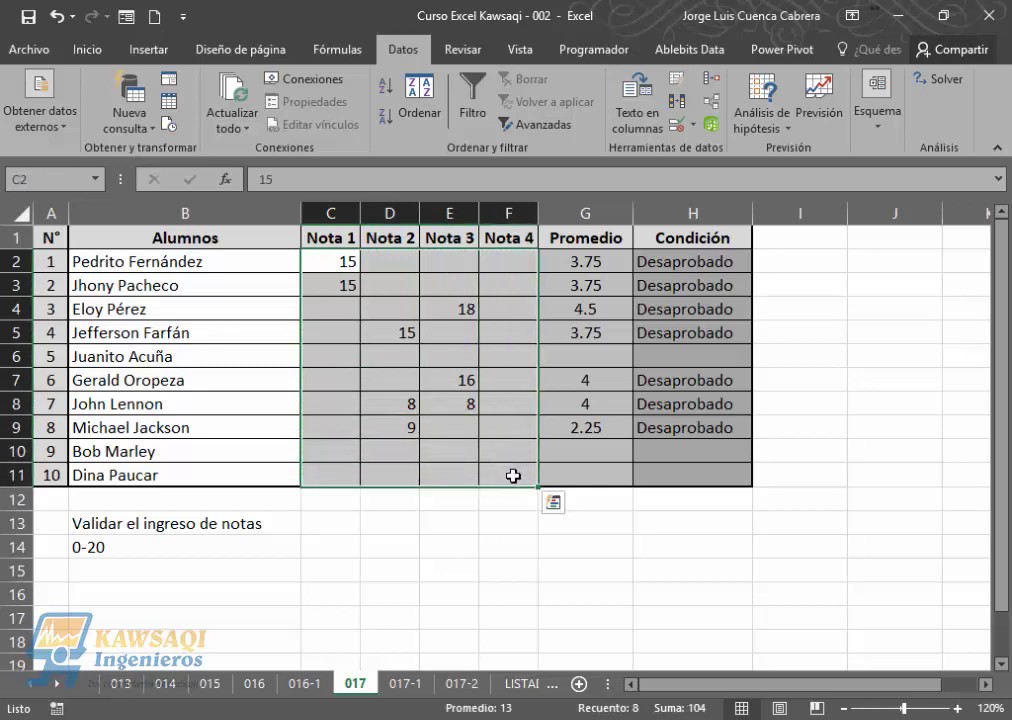
left_click(687, 130)
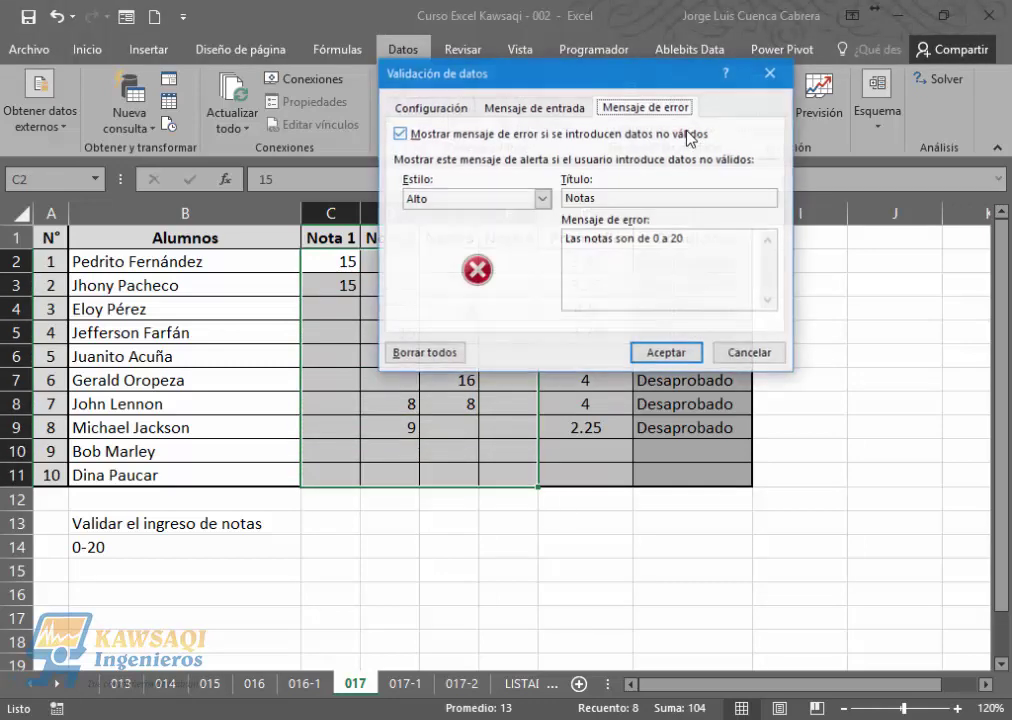
left_click(451, 120)
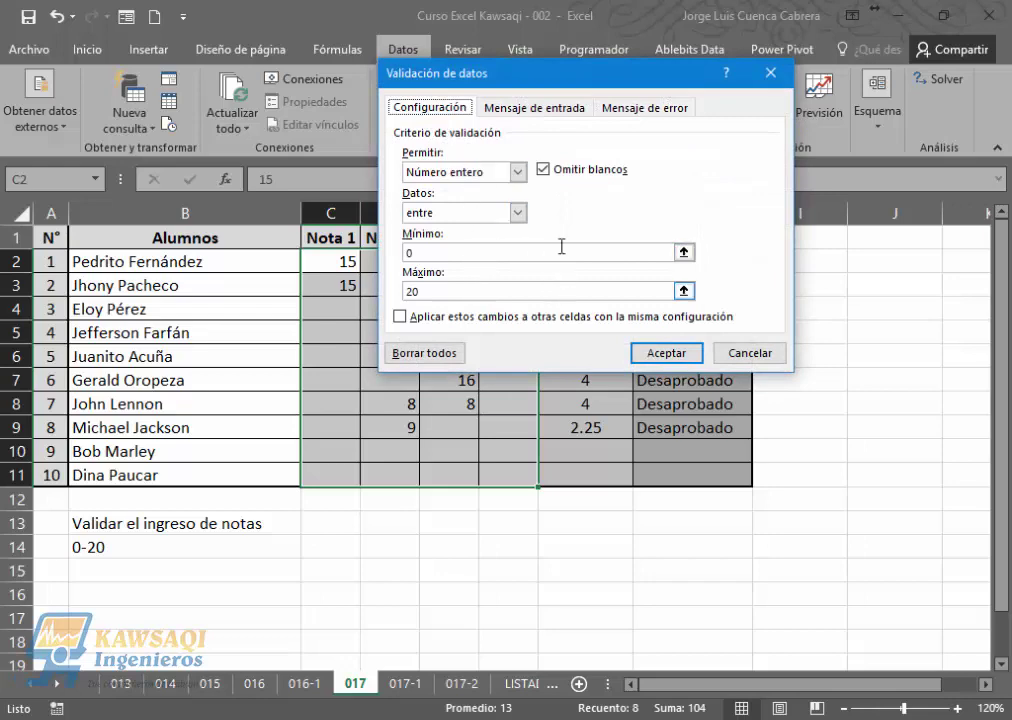
left_click(645, 107)
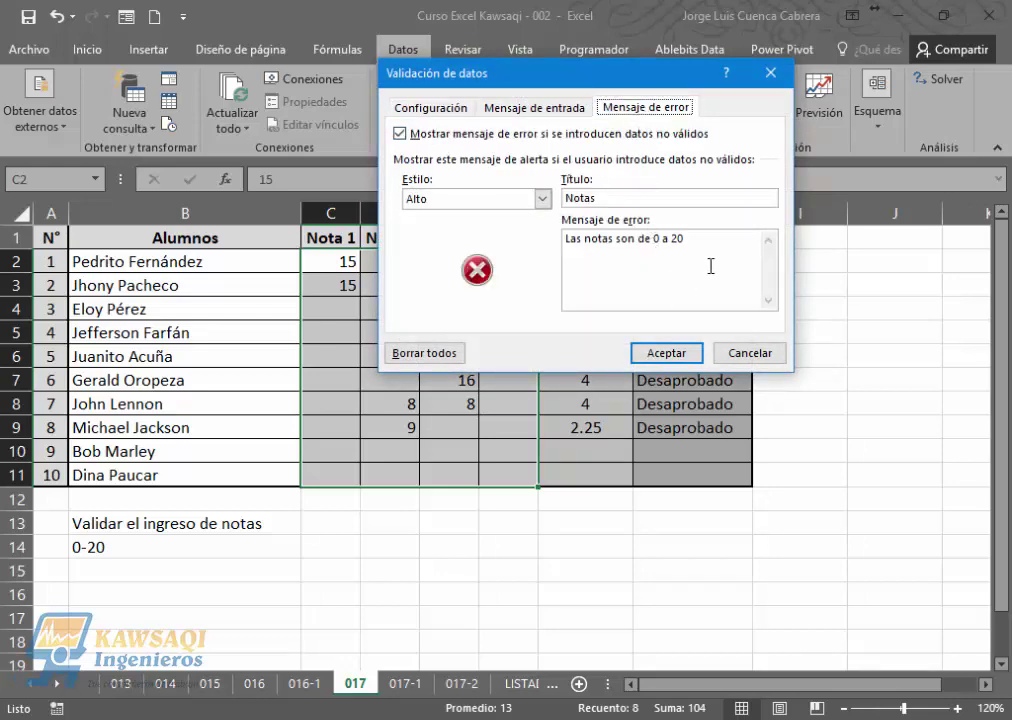
left_click(567, 240)
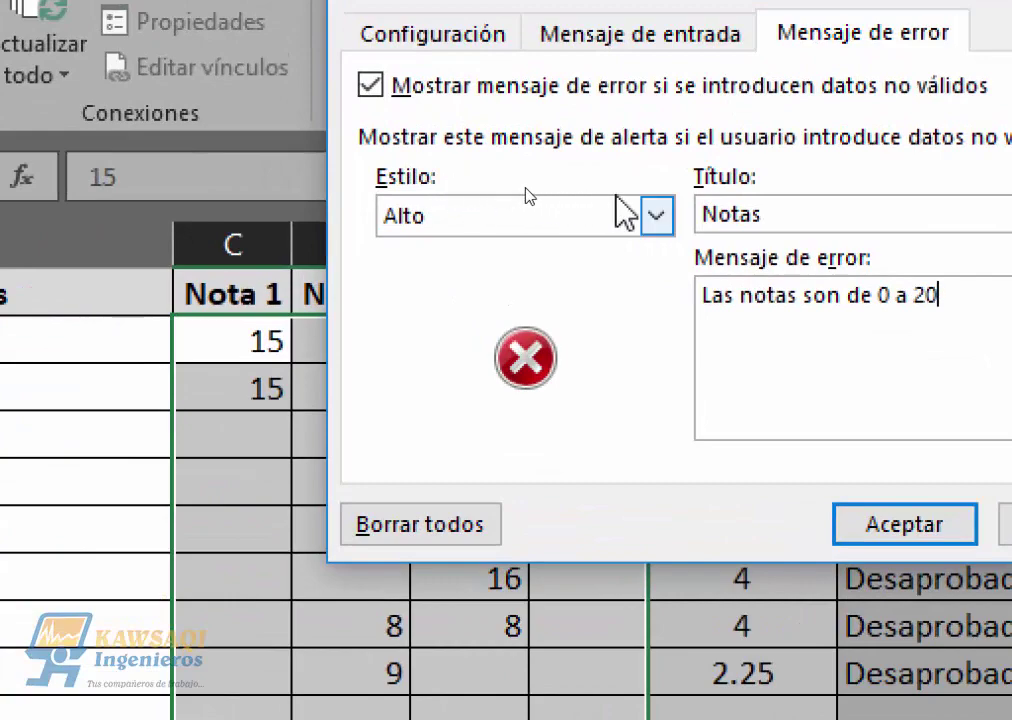
left_click(657, 217)
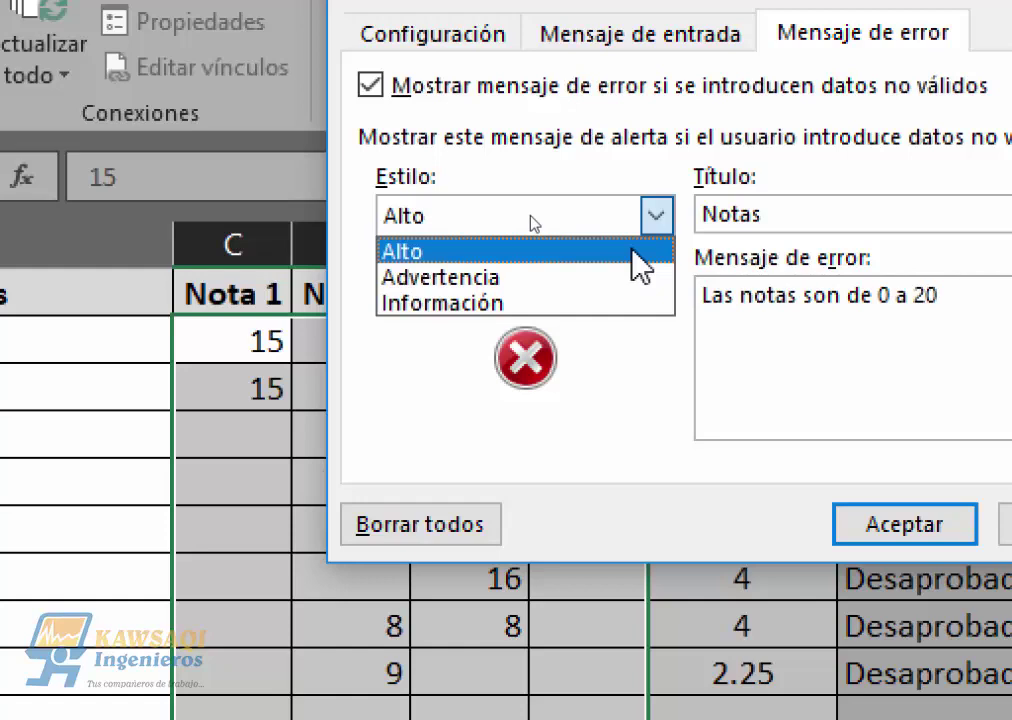
left_click(563, 287)
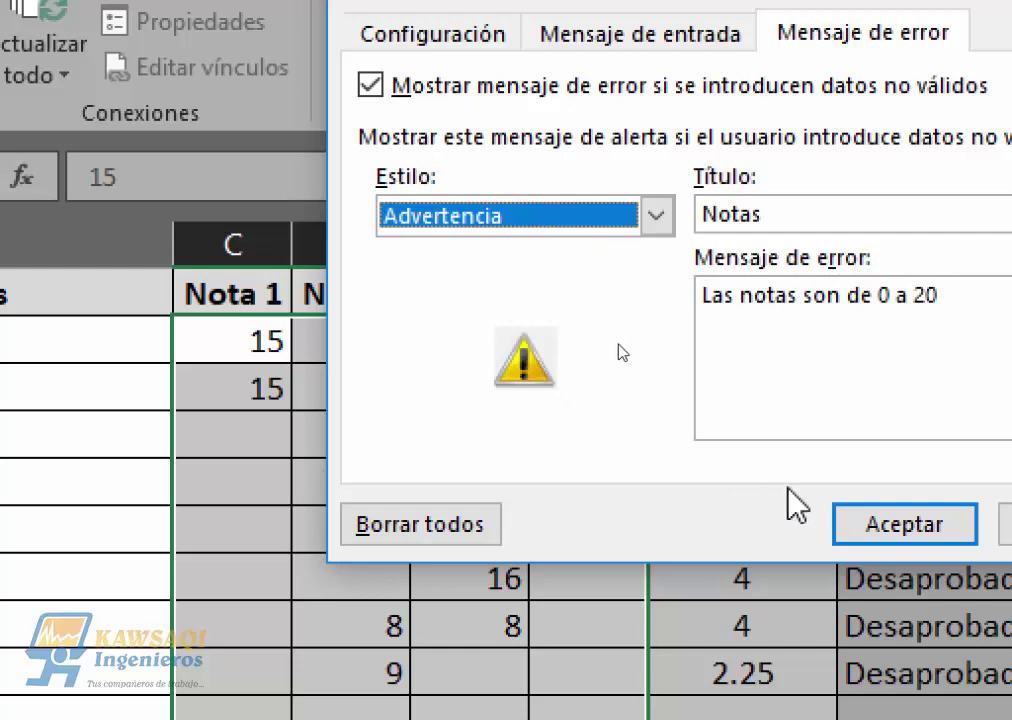
left_click(900, 530)
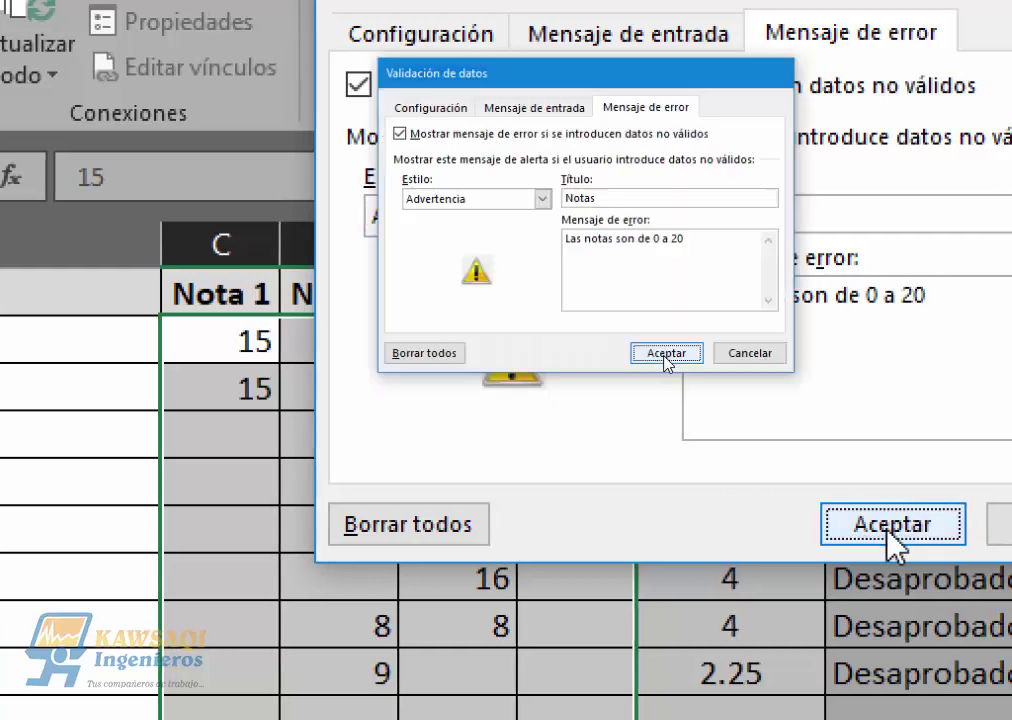
left_click(890, 528)
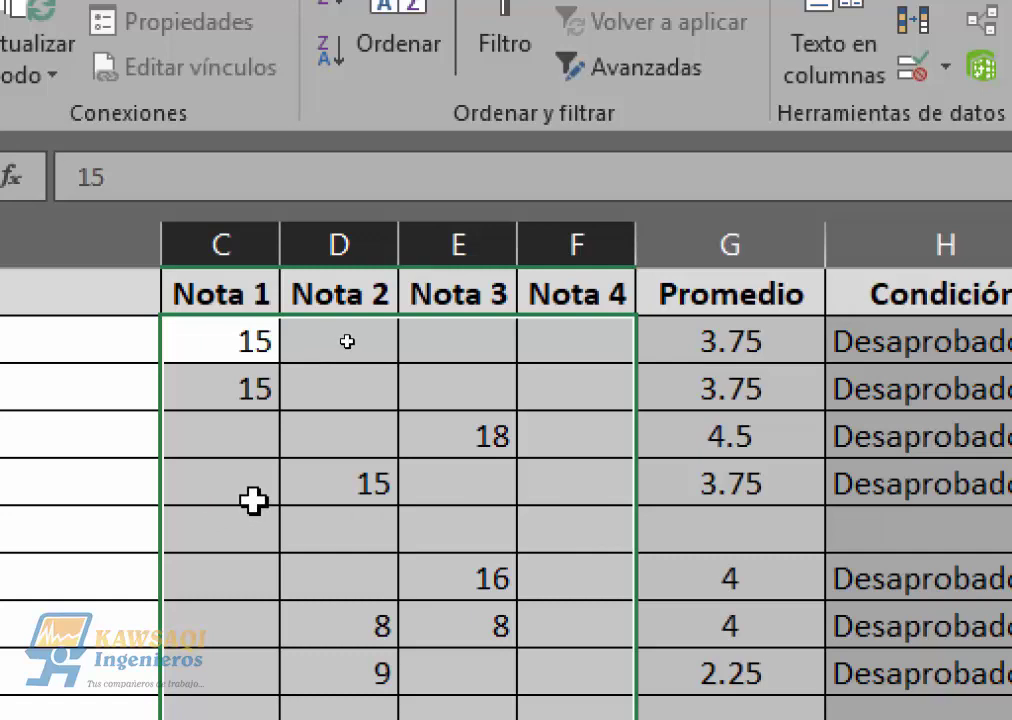
Enter an out-of-range Nota 1 grade of 900 in C6 and accept it despite the warning alert.
left_click(258, 540)
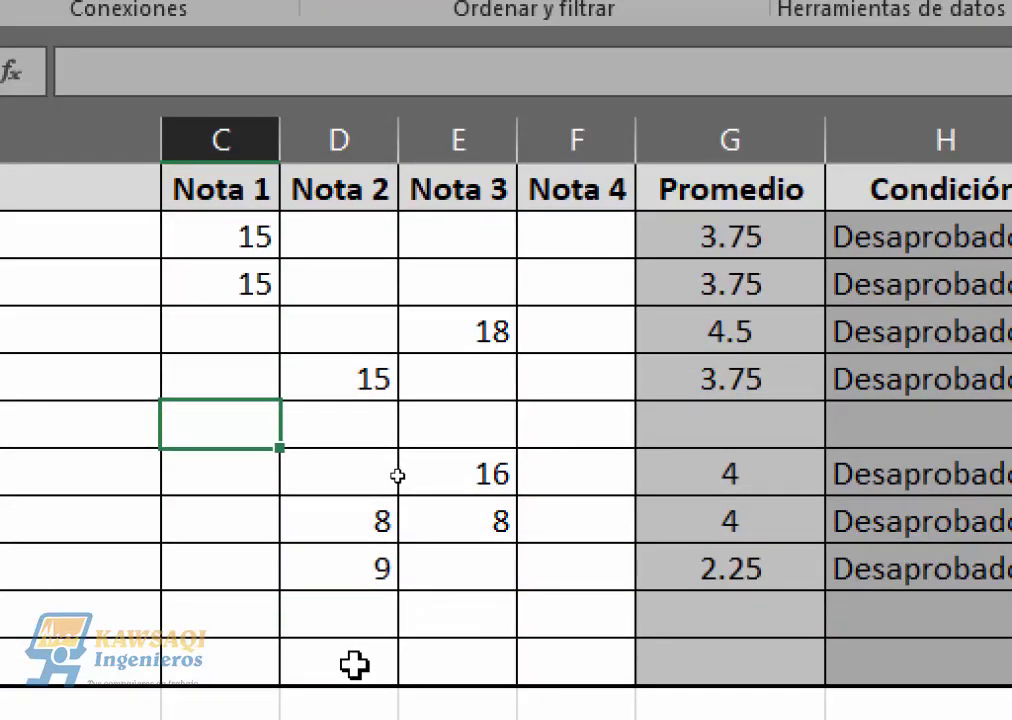
type("900")
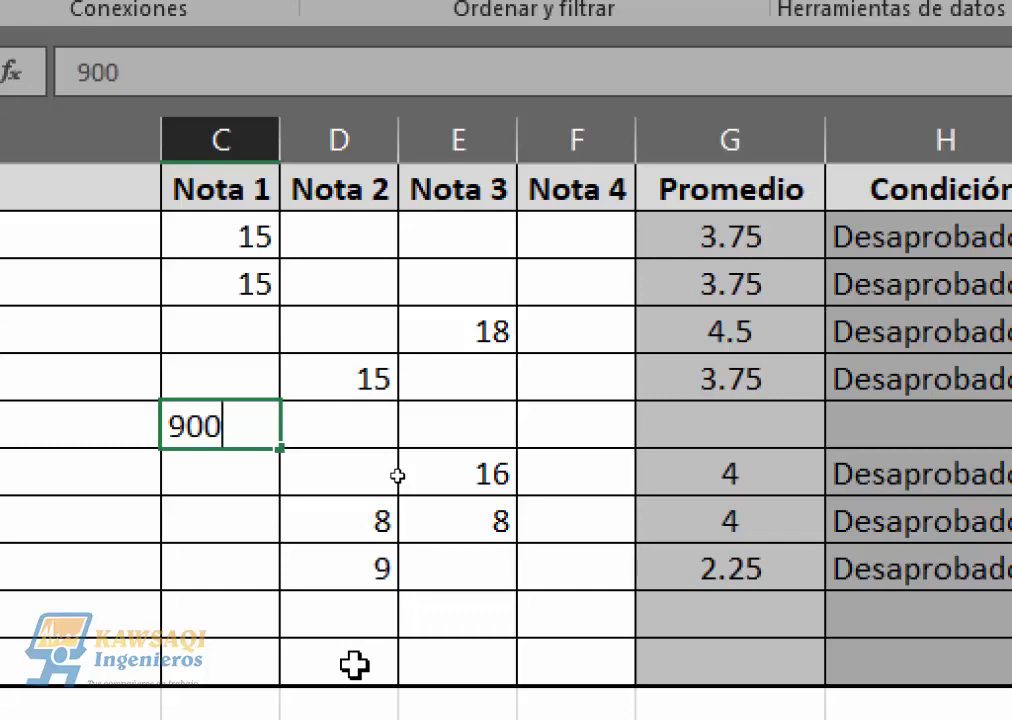
key("Return")
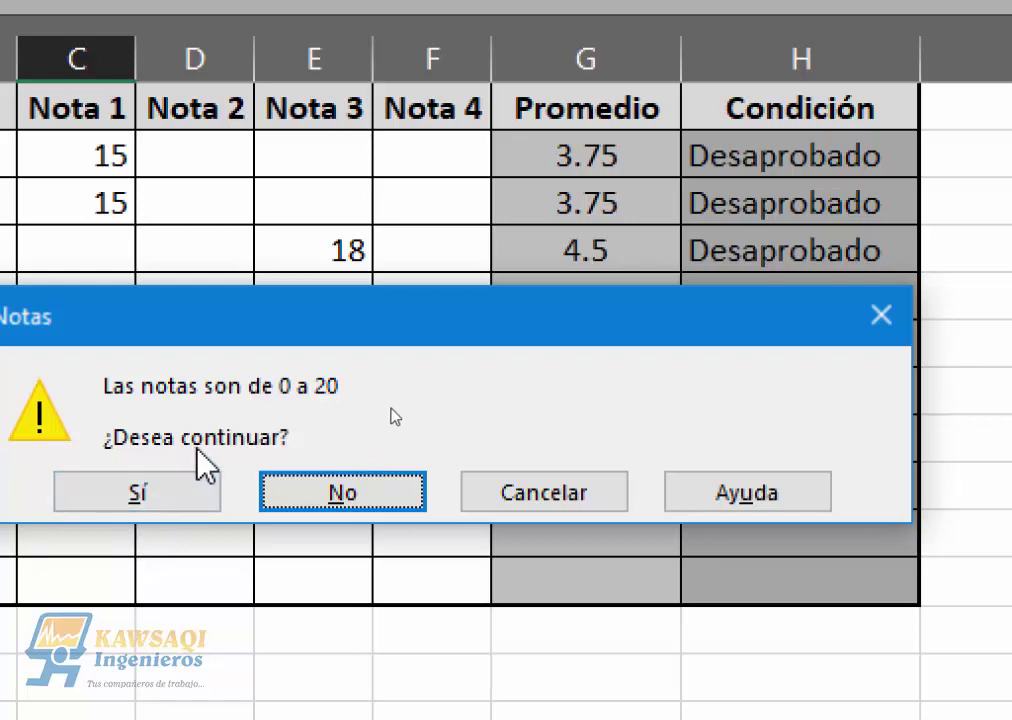
left_click(176, 496)
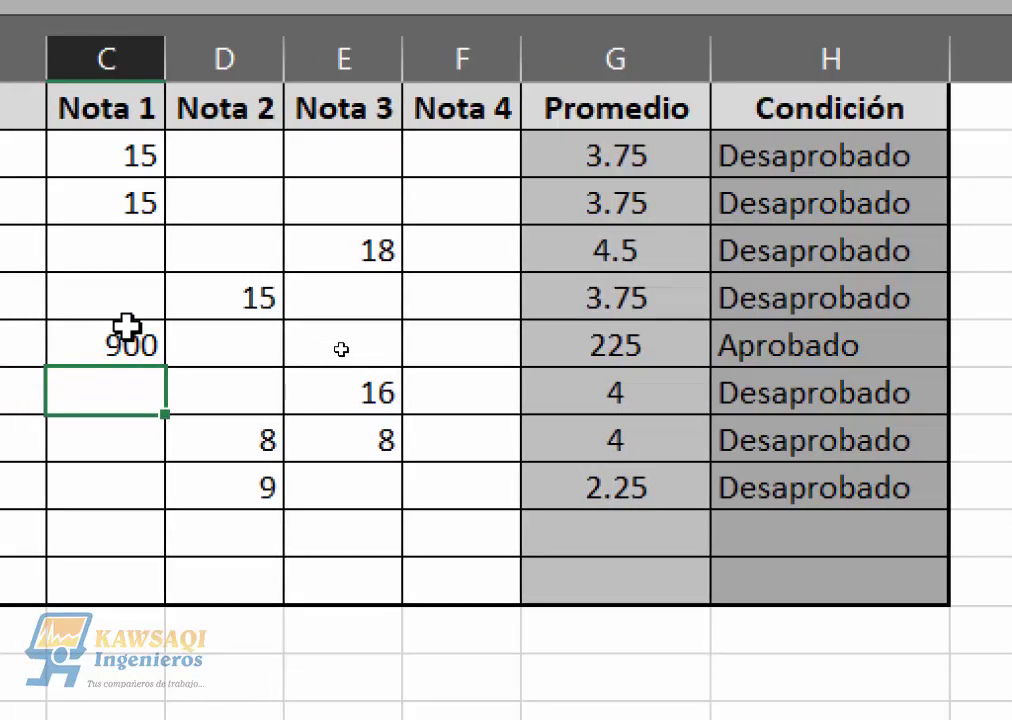
Change the error alert style of the validation on C2:F11 to Información.
left_click(100, 334)
left_click_drag(118, 154, 452, 596)
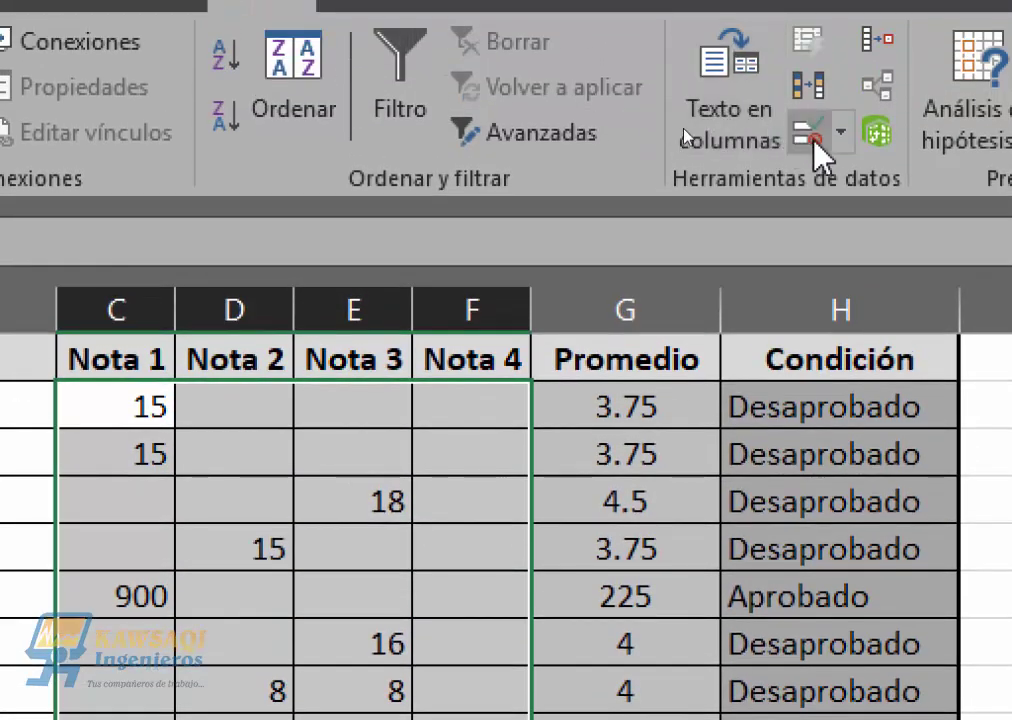
left_click(815, 38)
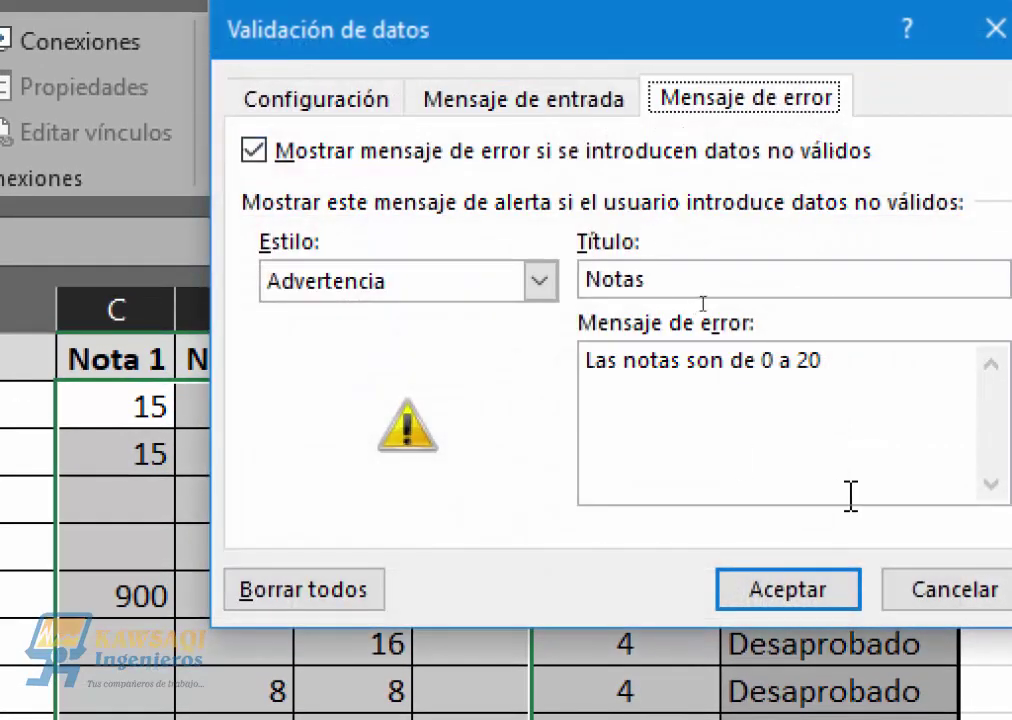
left_click(459, 283)
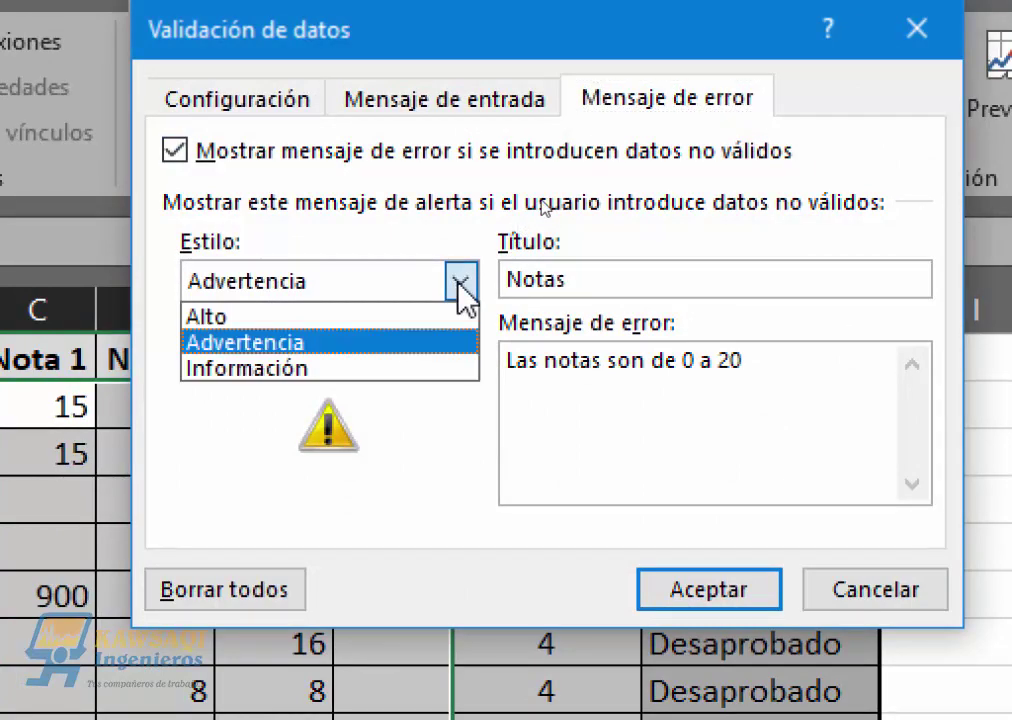
left_click(418, 379)
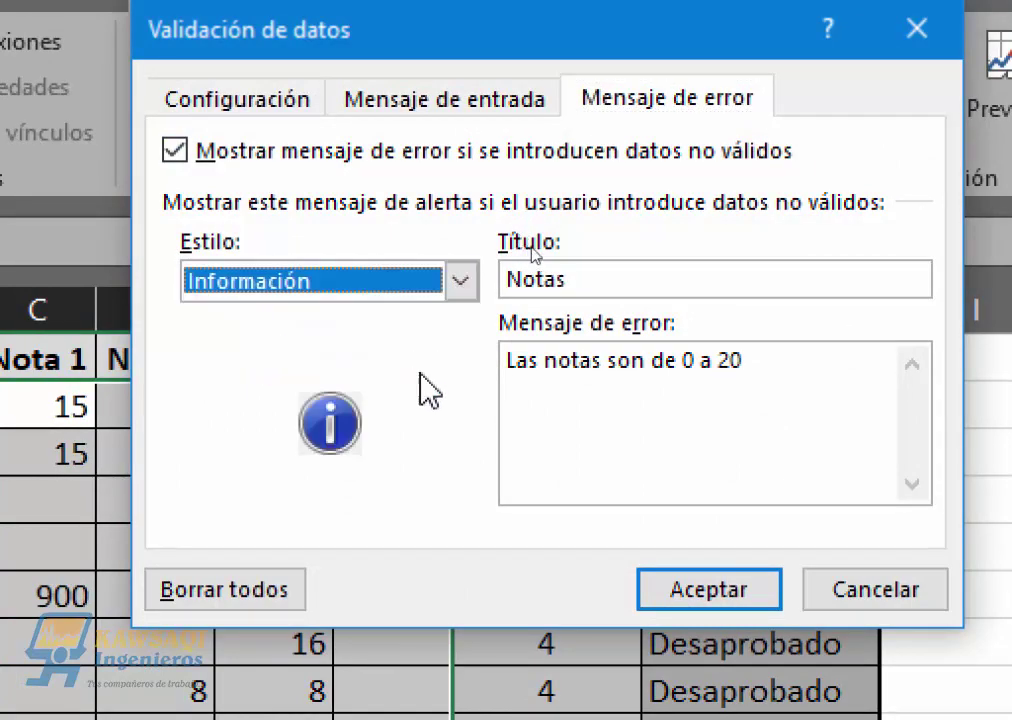
left_click(716, 600)
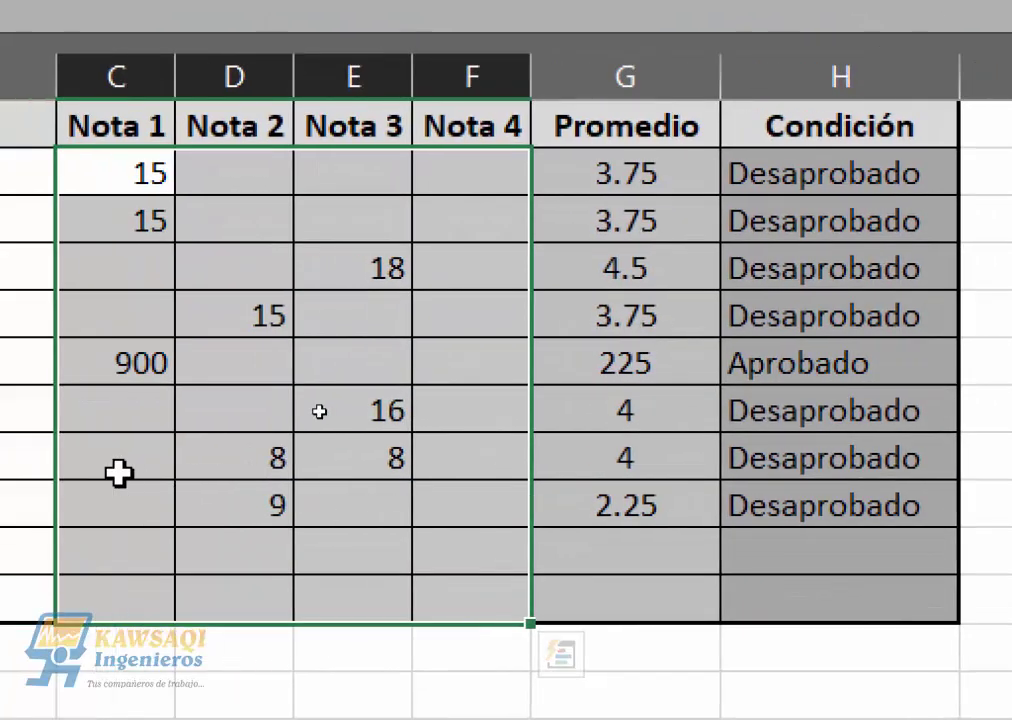
Enter an out-of-range Nota 1 grade of -50 in C9 and accept it despite the information alert.
left_click(38, 469)
left_click(168, 515)
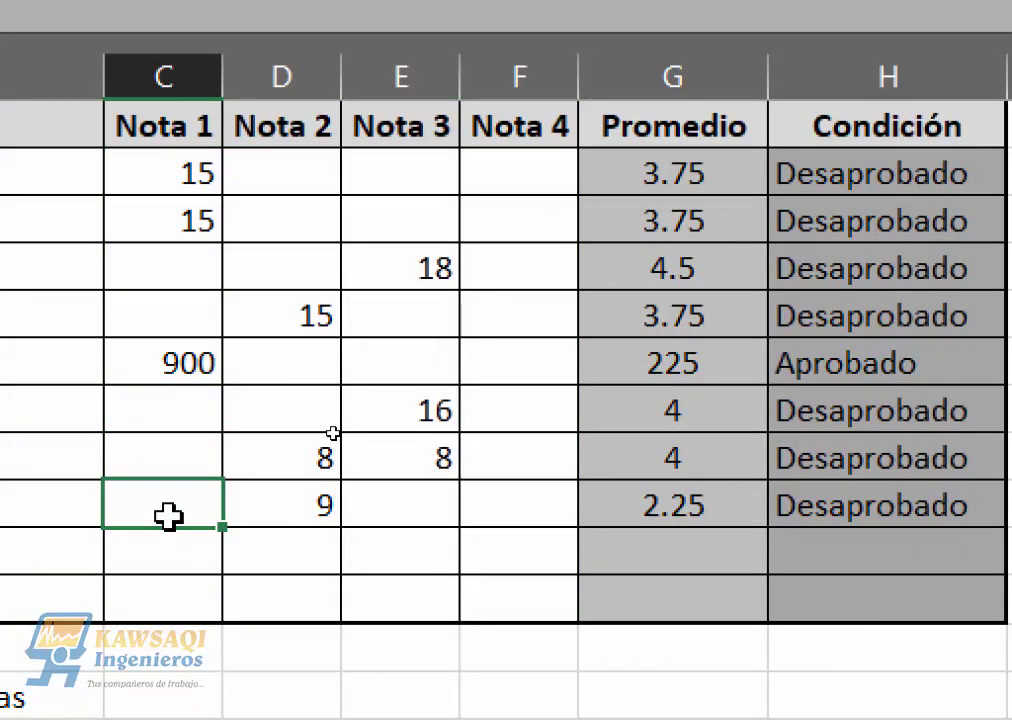
type("-50")
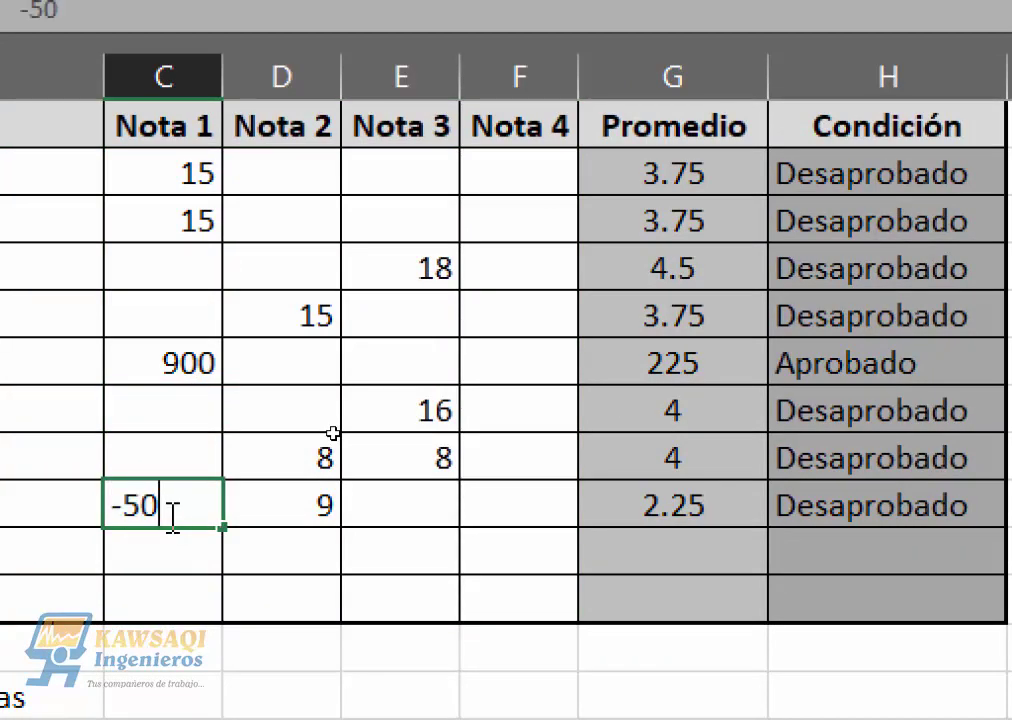
key("Return")
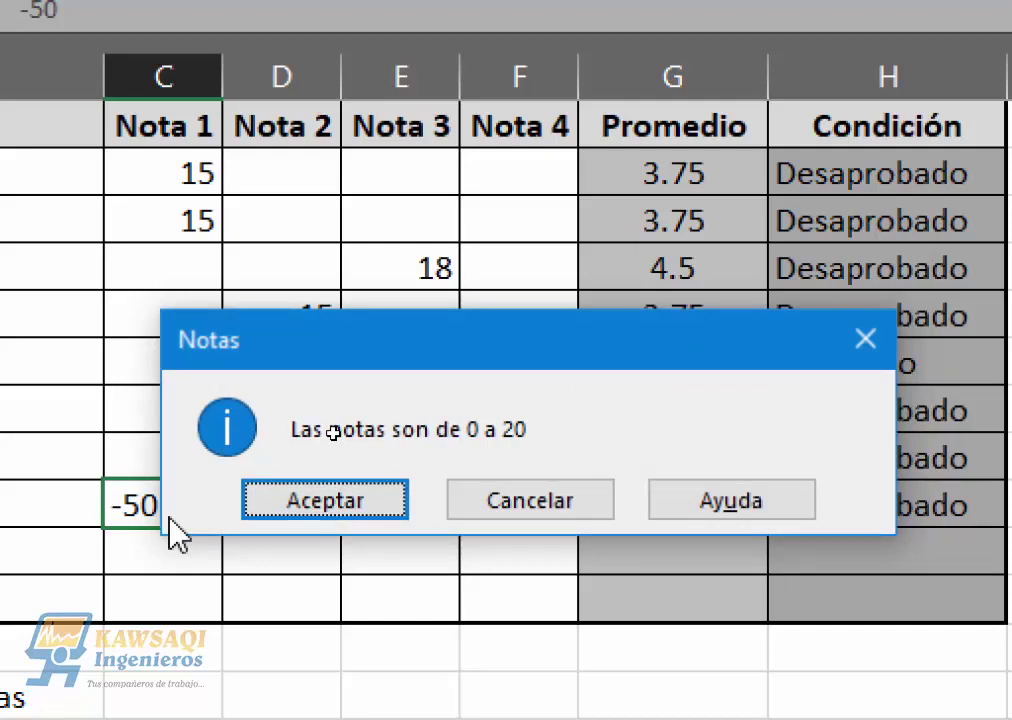
key("Return")
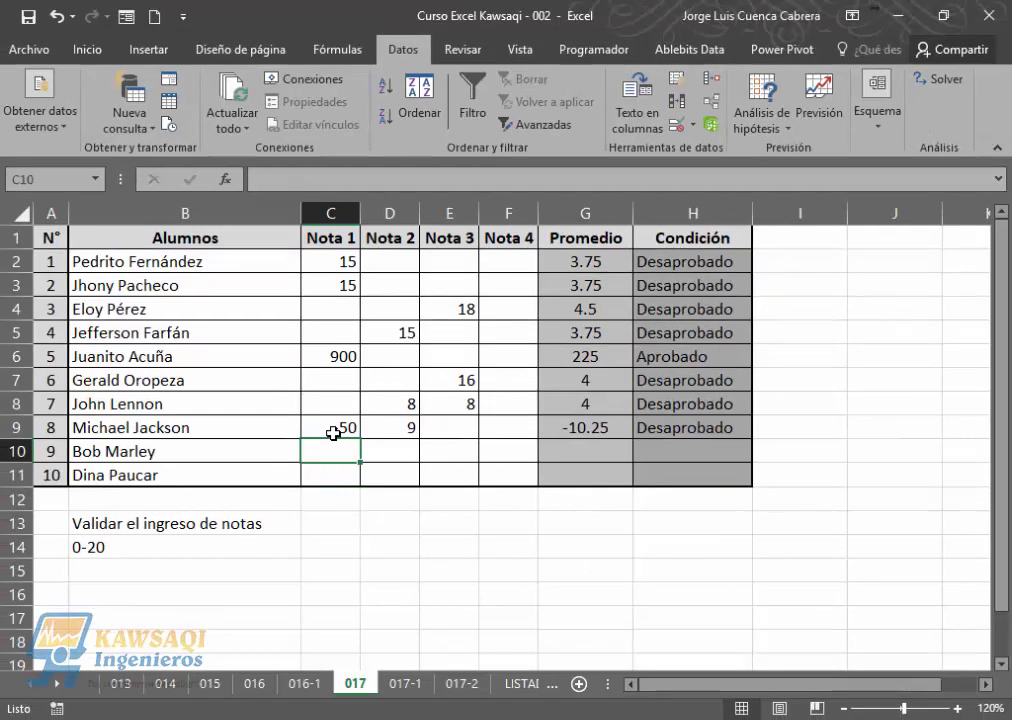
Set the error alert style of the validation on C2:F11 back to Alto.
left_click_drag(318, 262, 490, 468)
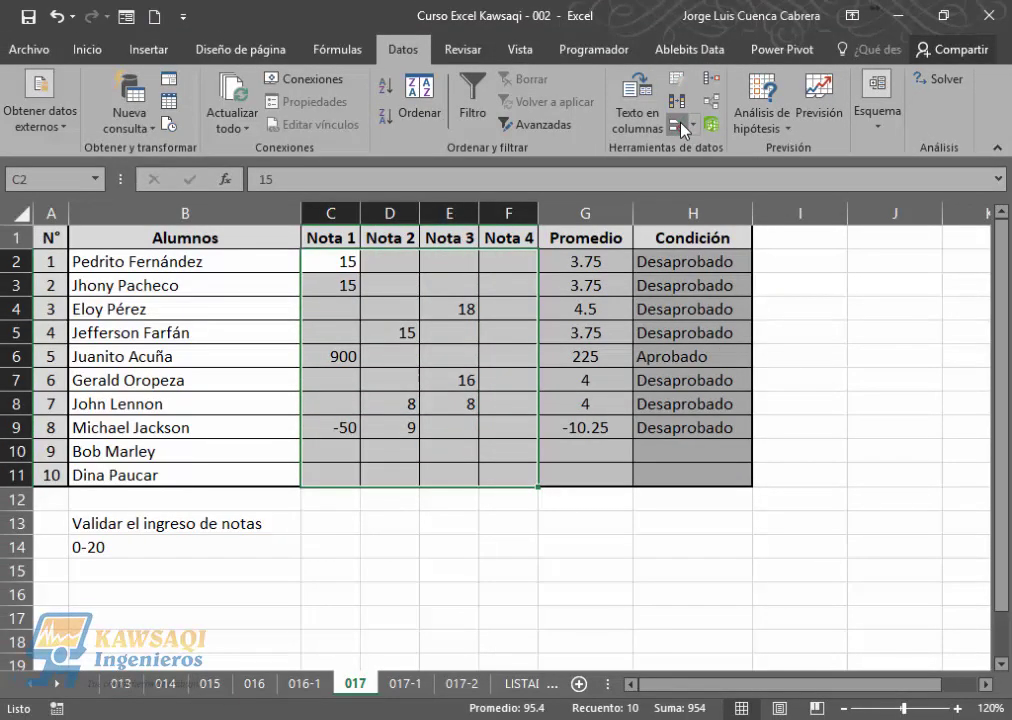
left_click(680, 124)
left_click(542, 199)
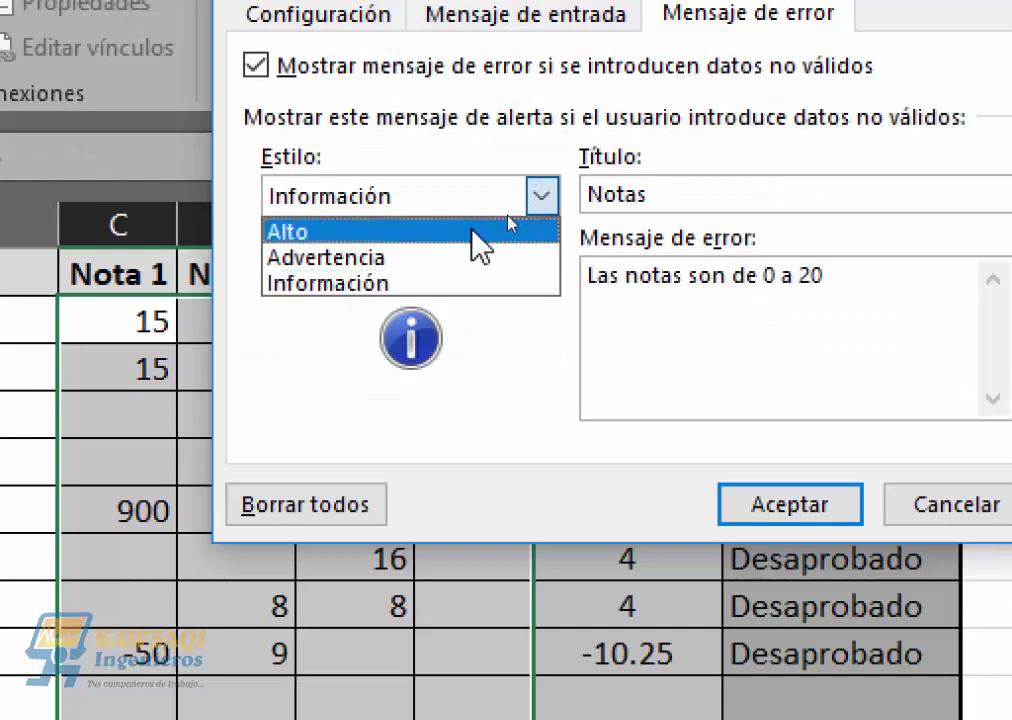
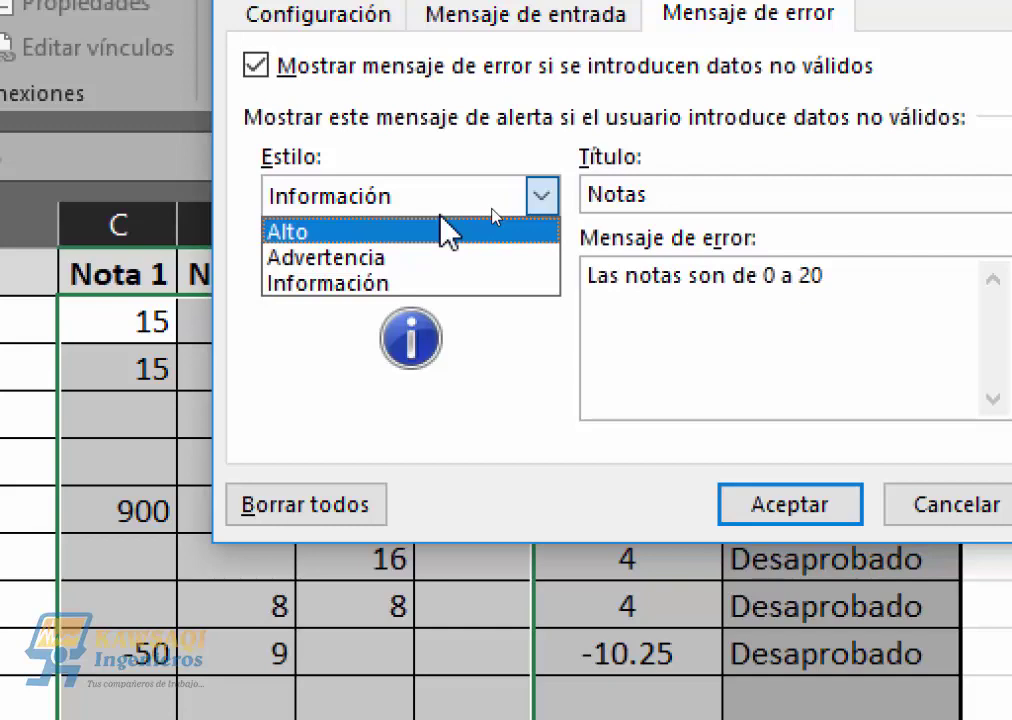
key("Escape")
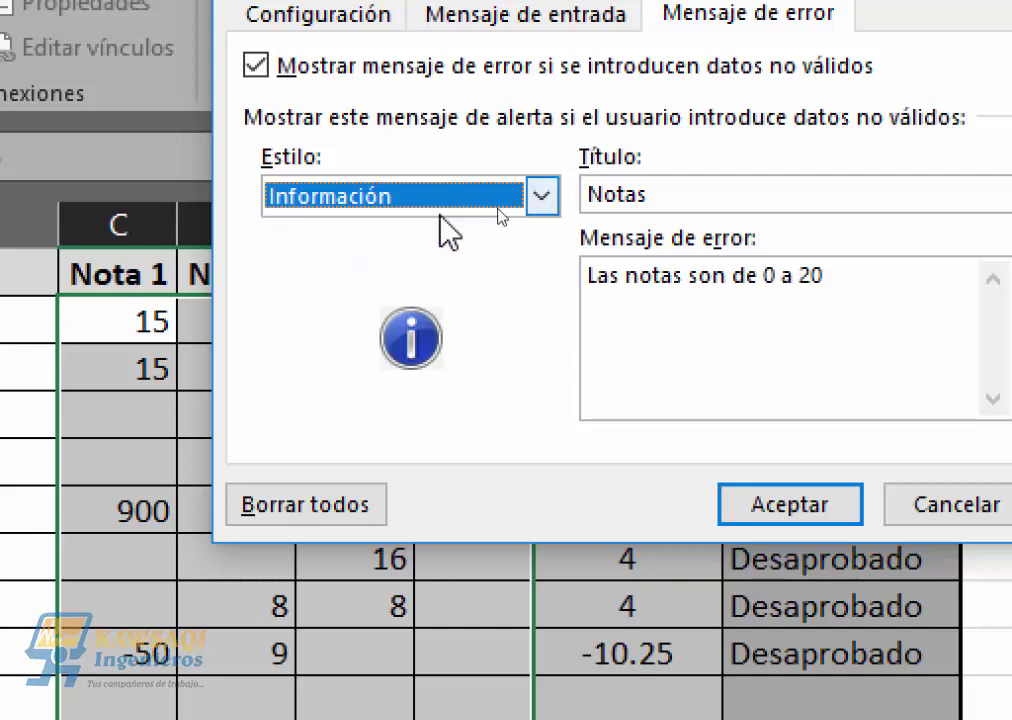
left_click(541, 197)
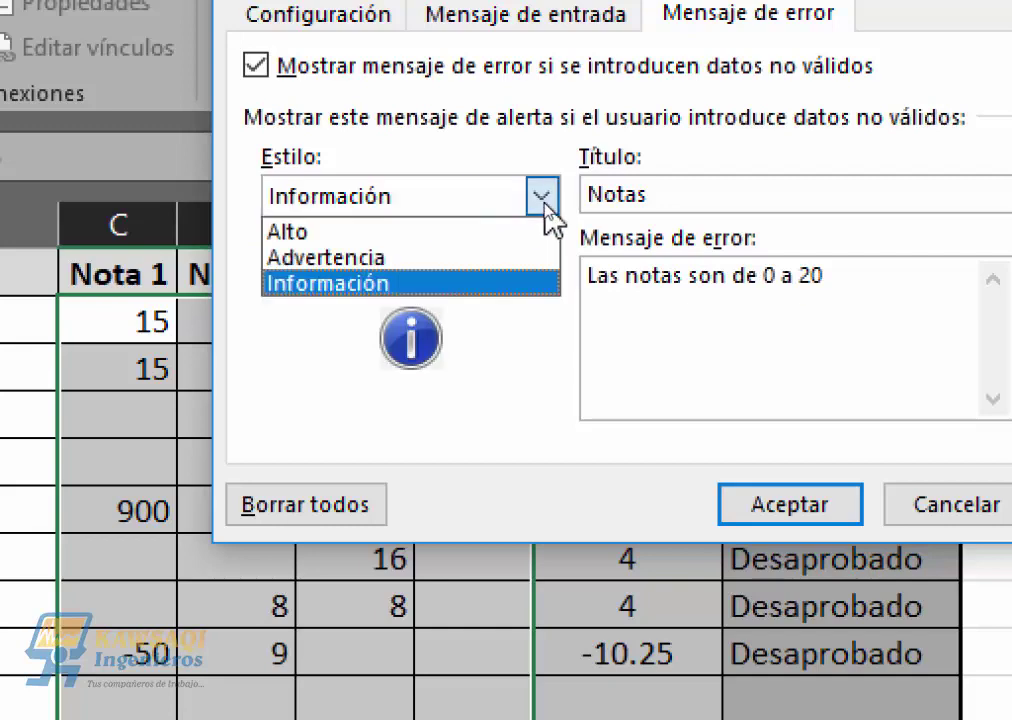
left_click(487, 232)
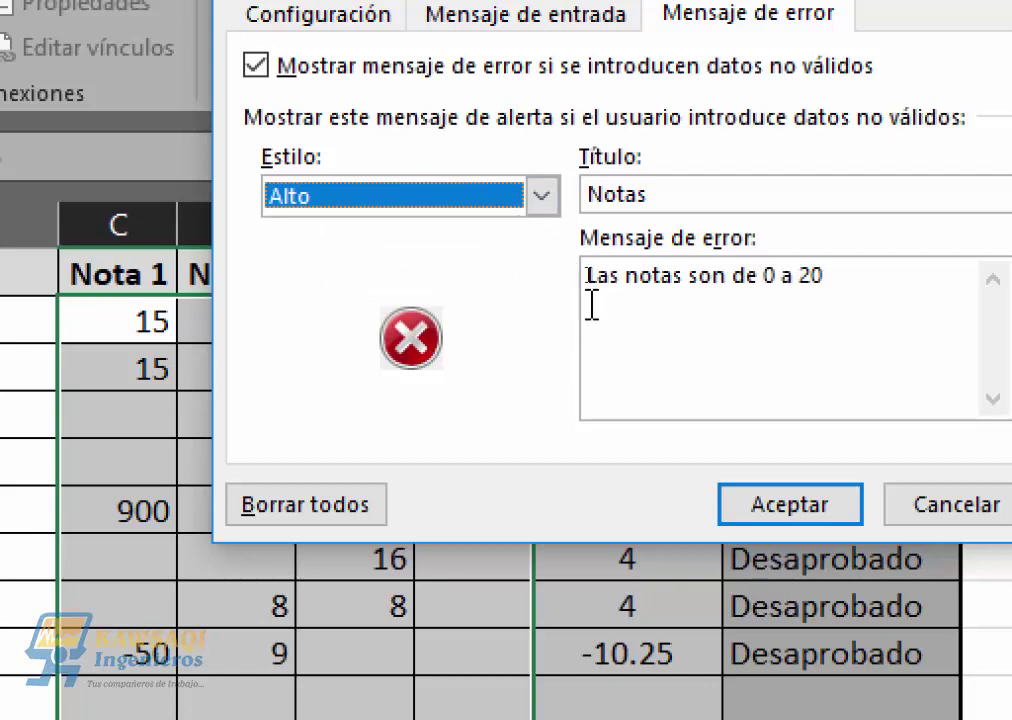
left_click(795, 510)
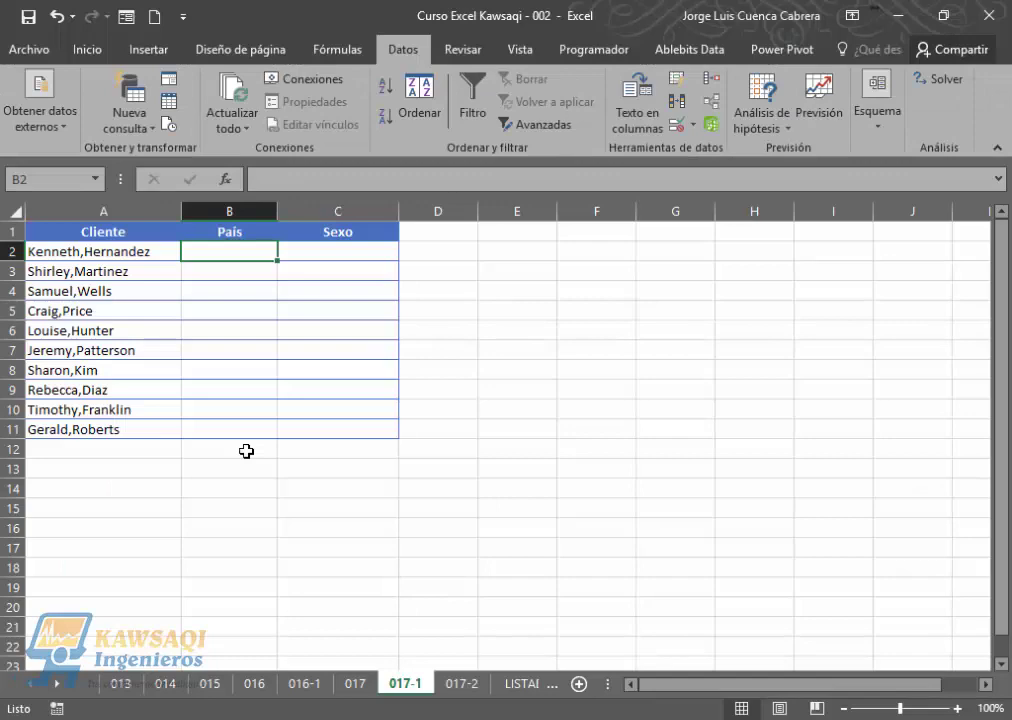
Examine the País column B2:B11 on sheet 017-1 and the PAISES list on sheet LISTADOS GENERALES.
left_click(246, 290)
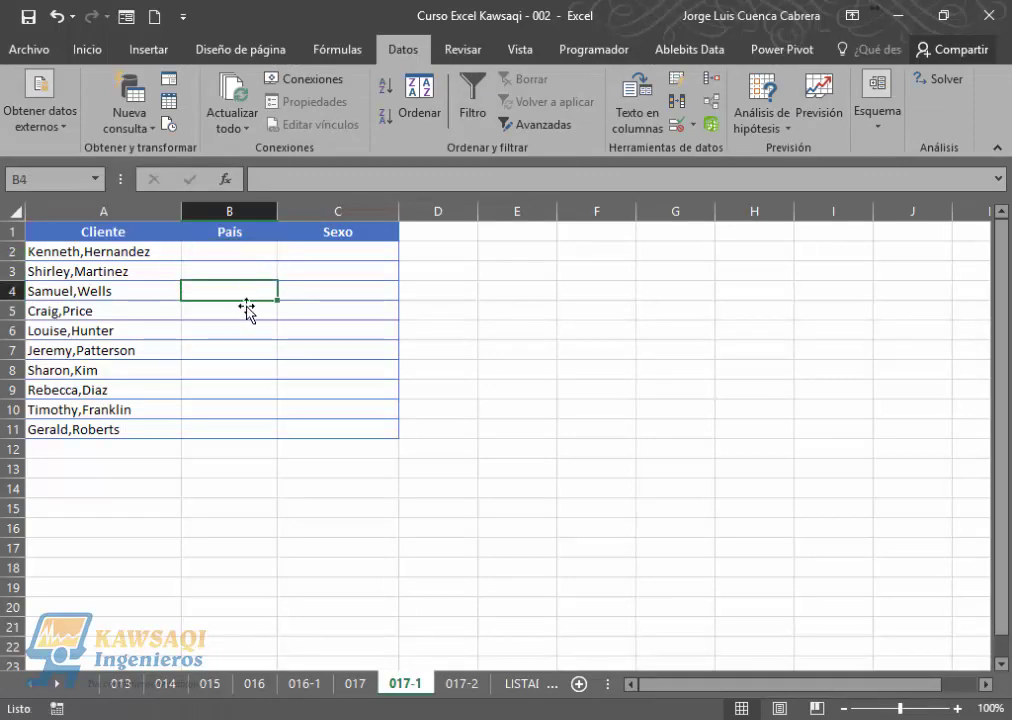
left_click(244, 350)
left_click(242, 428)
left_click(252, 252)
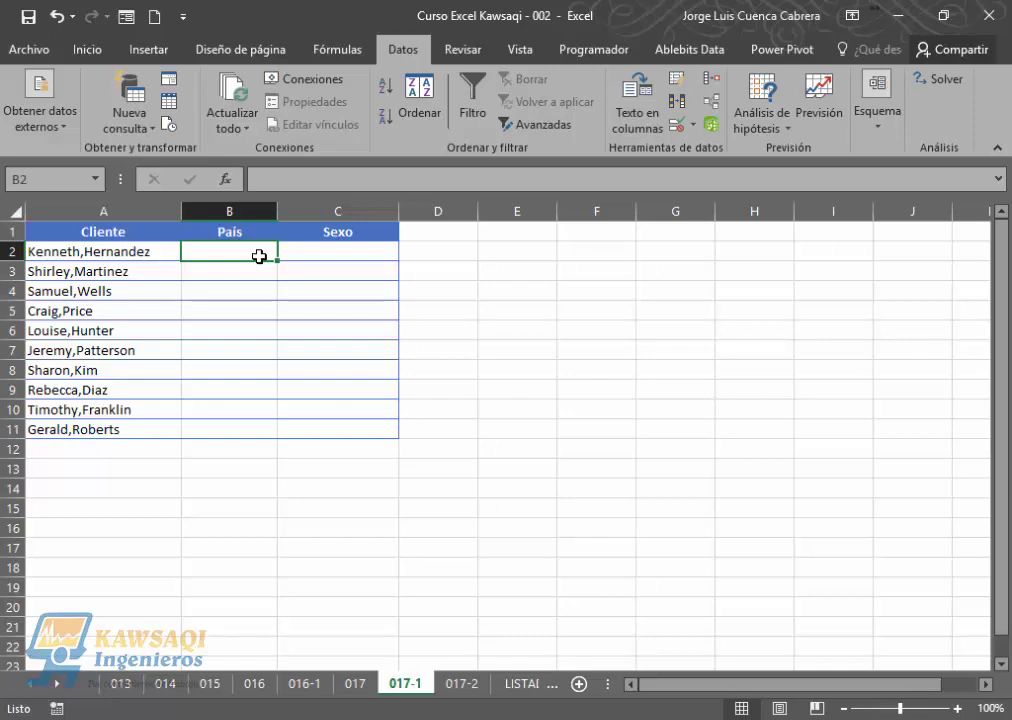
left_click(514, 684)
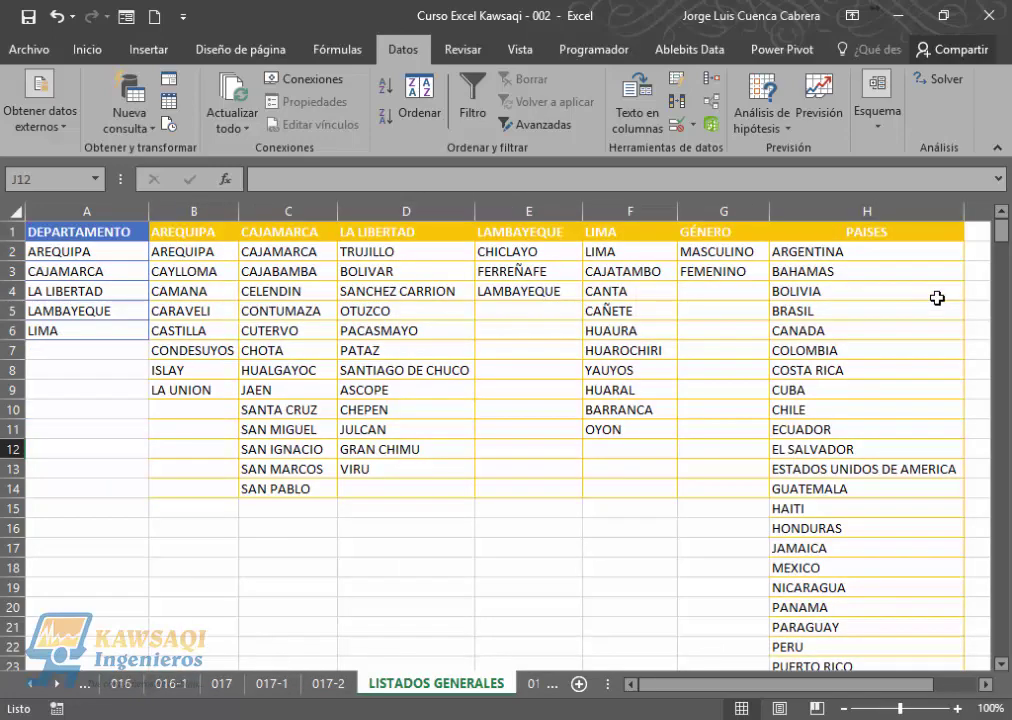
mouse_move(1002, 230)
left_mouse_down()
mouse_move(1006, 262)
mouse_move(1004, 228)
left_mouse_up()
left_click(272, 686)
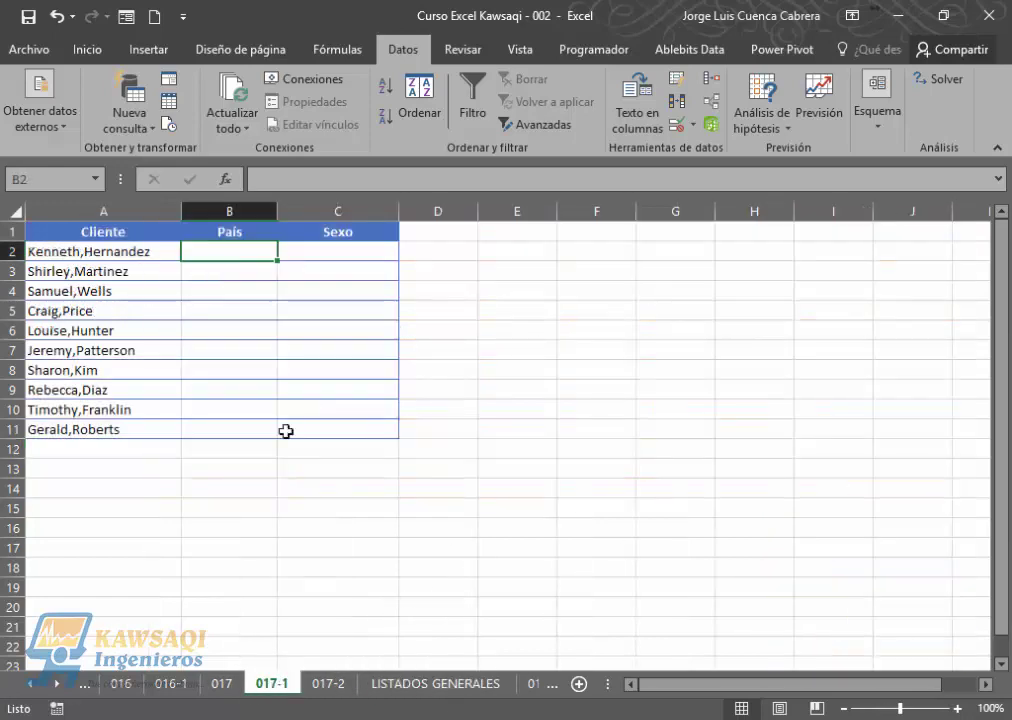
left_click(242, 322)
left_click(242, 249)
left_click_drag(239, 402, 239, 430)
left_click_drag(237, 319, 235, 255)
left_click(237, 253)
Create a defined name for the country list H1:H29 on sheet LISTADOS GENERALES from its top row header, PAISES.
left_click(453, 684)
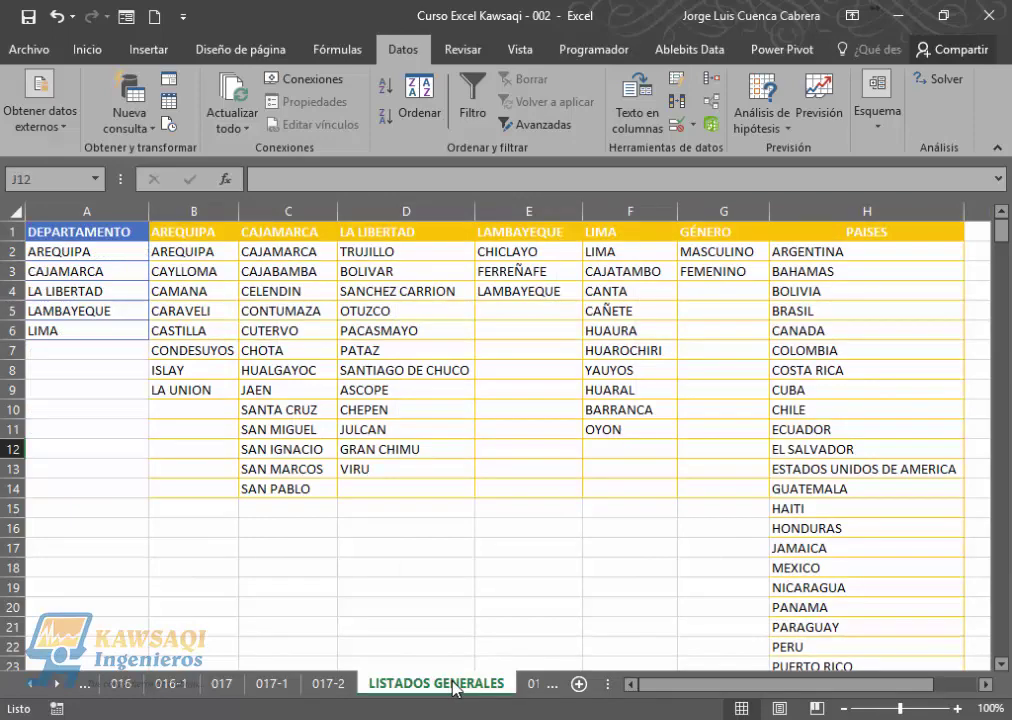
mouse_move(1001, 239)
left_mouse_down()
mouse_move(1005, 267)
mouse_move(1003, 255)
left_mouse_up()
left_click(899, 449)
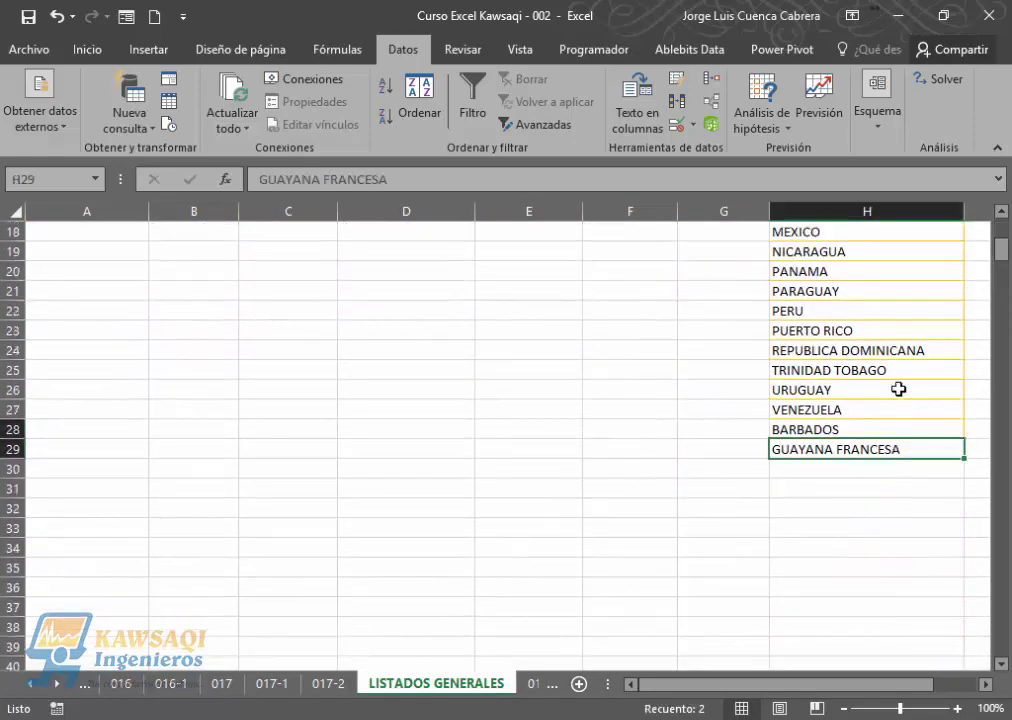
left_click_drag(899, 389, 887, 234)
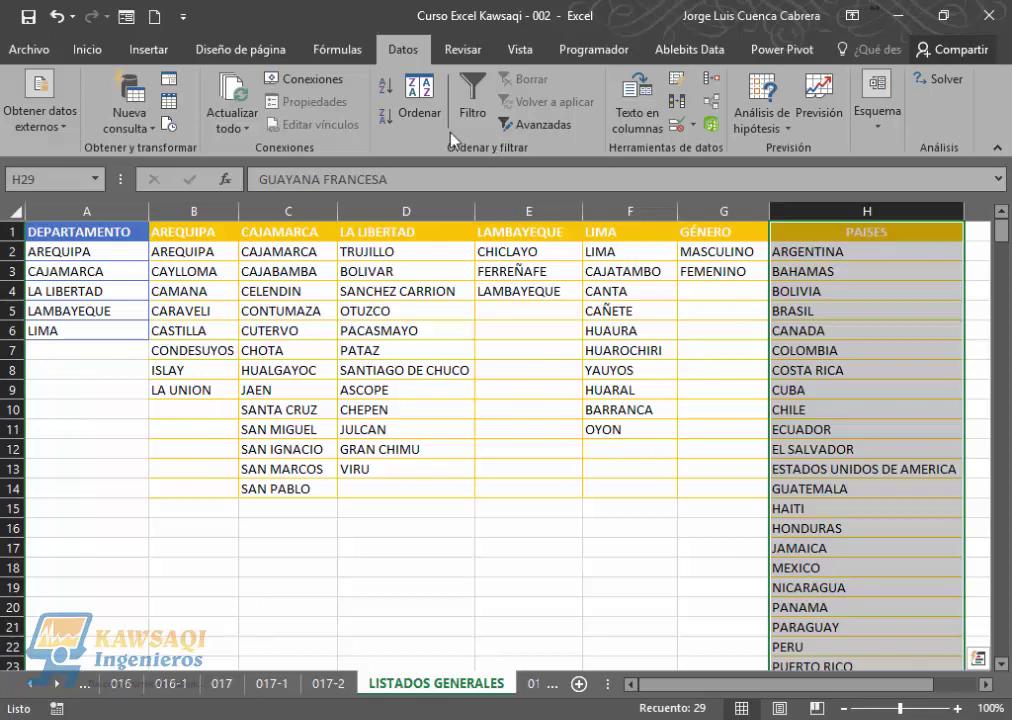
left_click(345, 52)
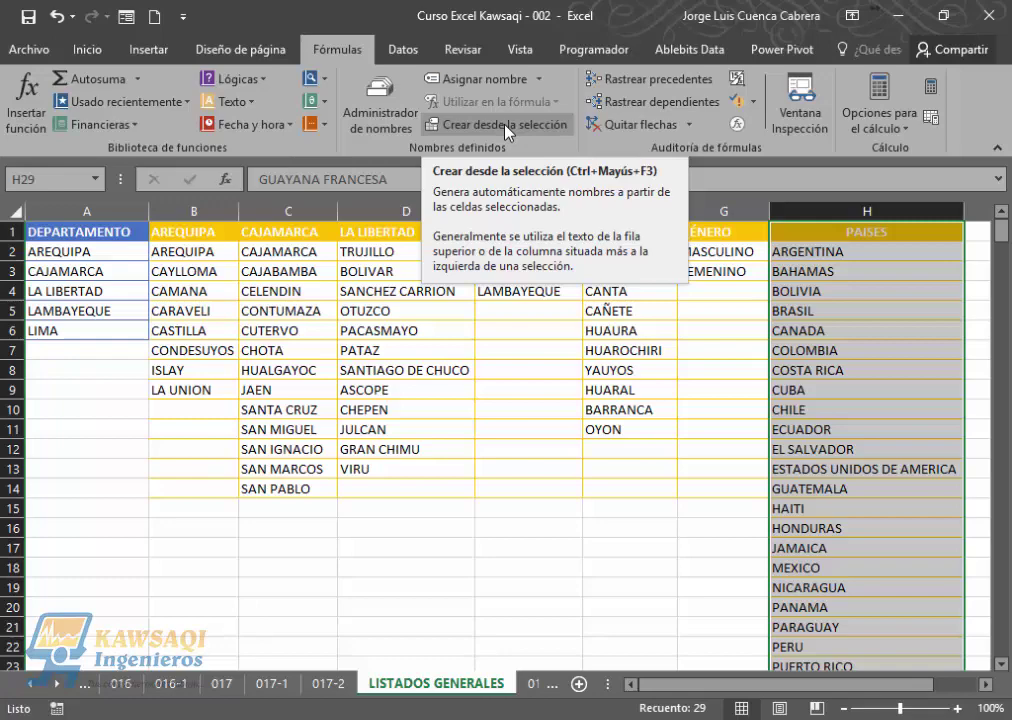
left_click(508, 127)
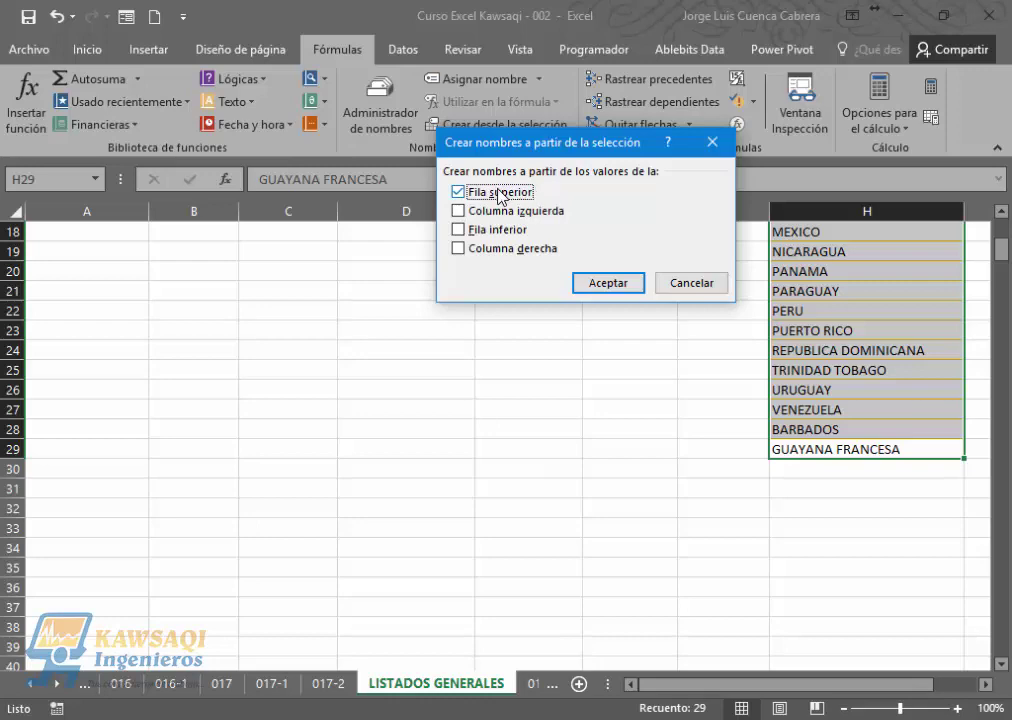
left_click(488, 196)
left_click(608, 283)
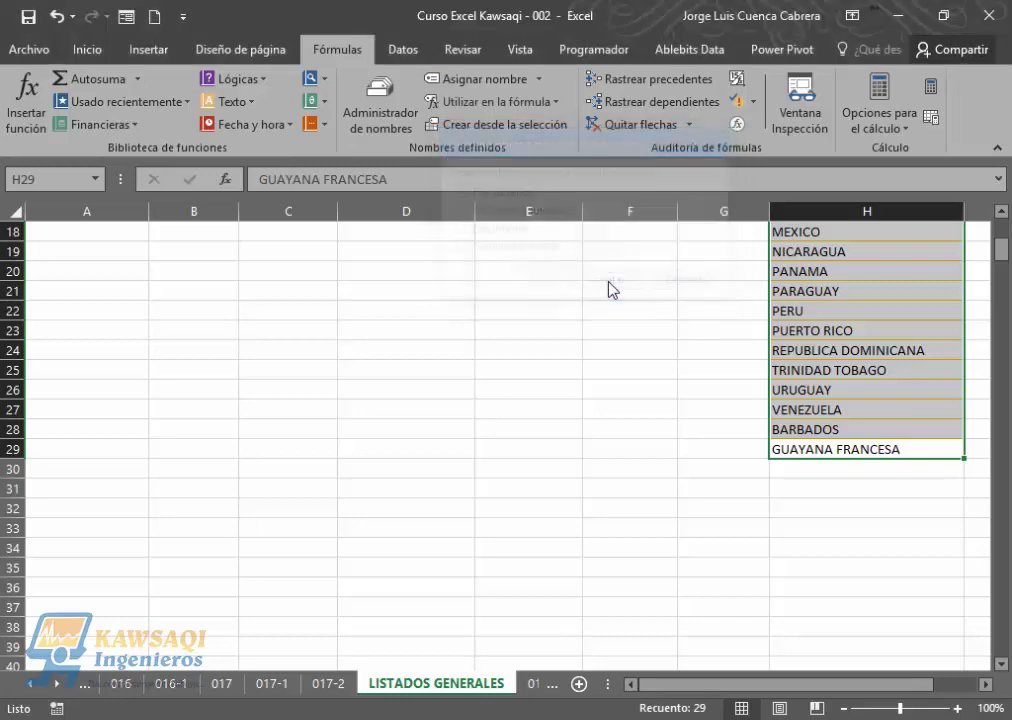
Select the countries in H2:H29 and check the defined name assigned to that range.
left_click_drag(1001, 250, 1001, 221)
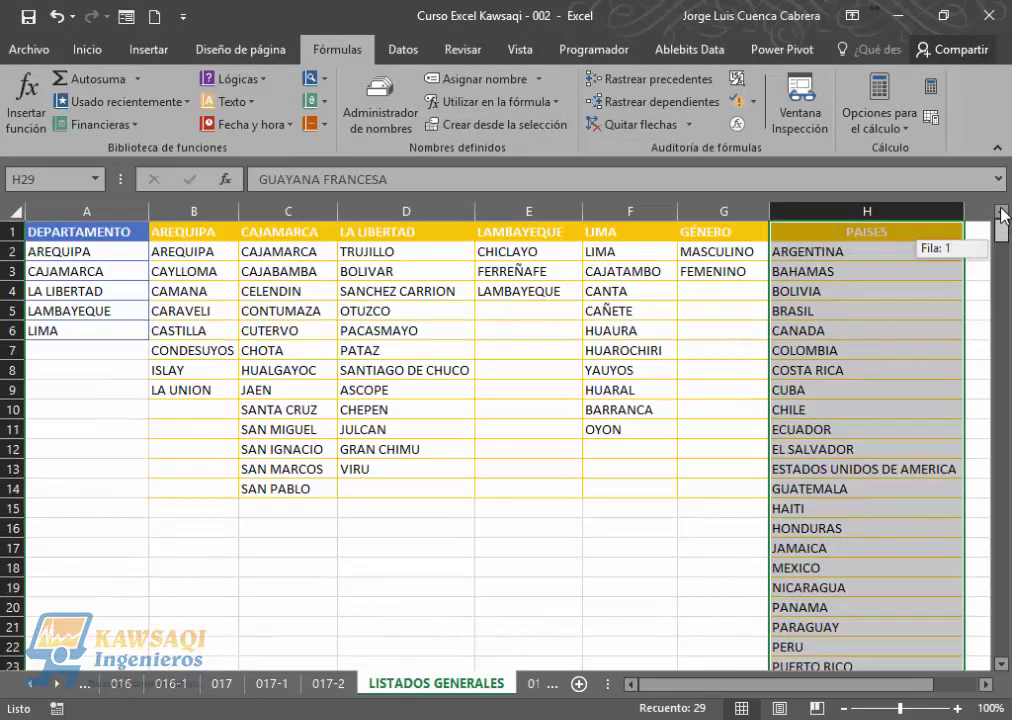
left_click(874, 253)
key("ctrl+shift+Down")
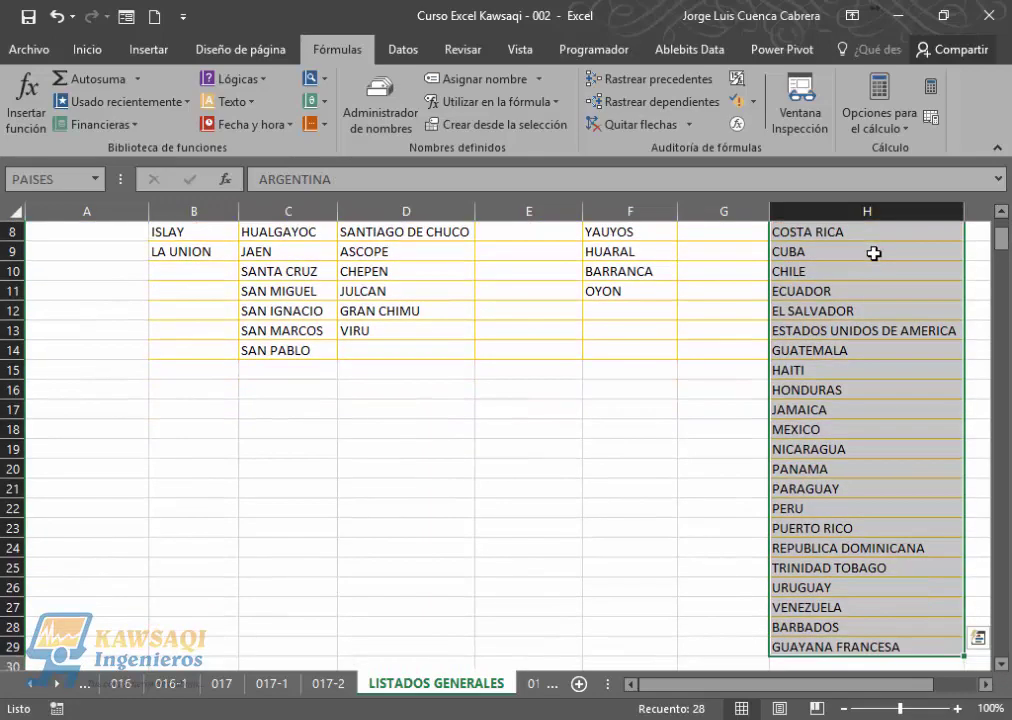
scroll(1000, 232, "up", 3)
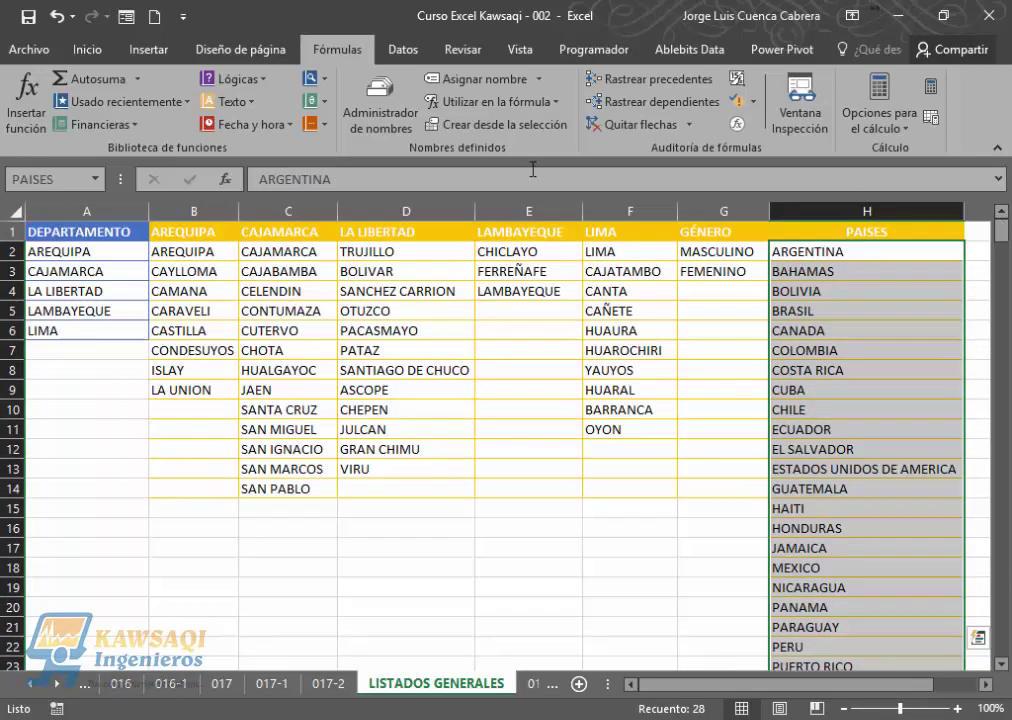
left_click(28, 180)
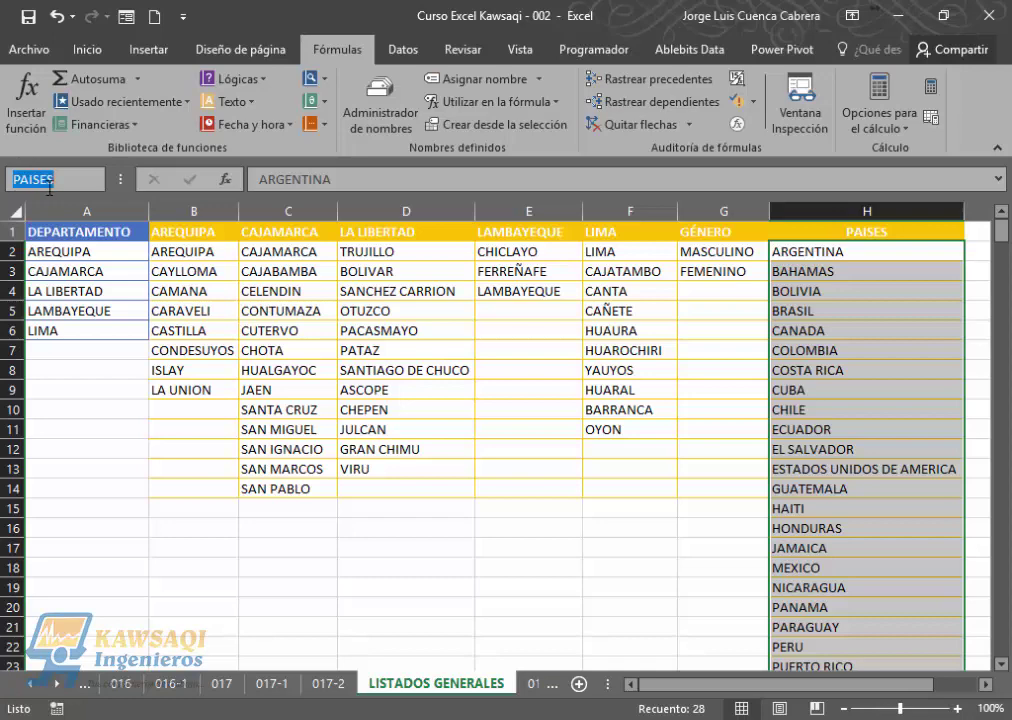
left_click(60, 181)
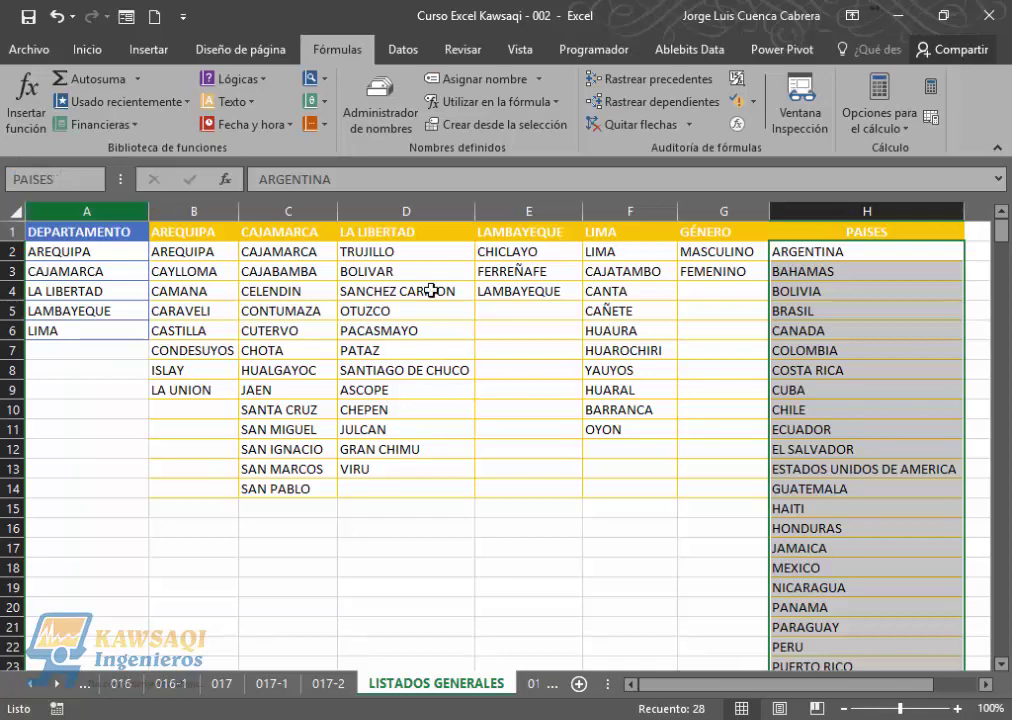
Set the data validation of the País cells B2:B11 on sheet 017-1 to allow a Lista.
left_click(271, 684)
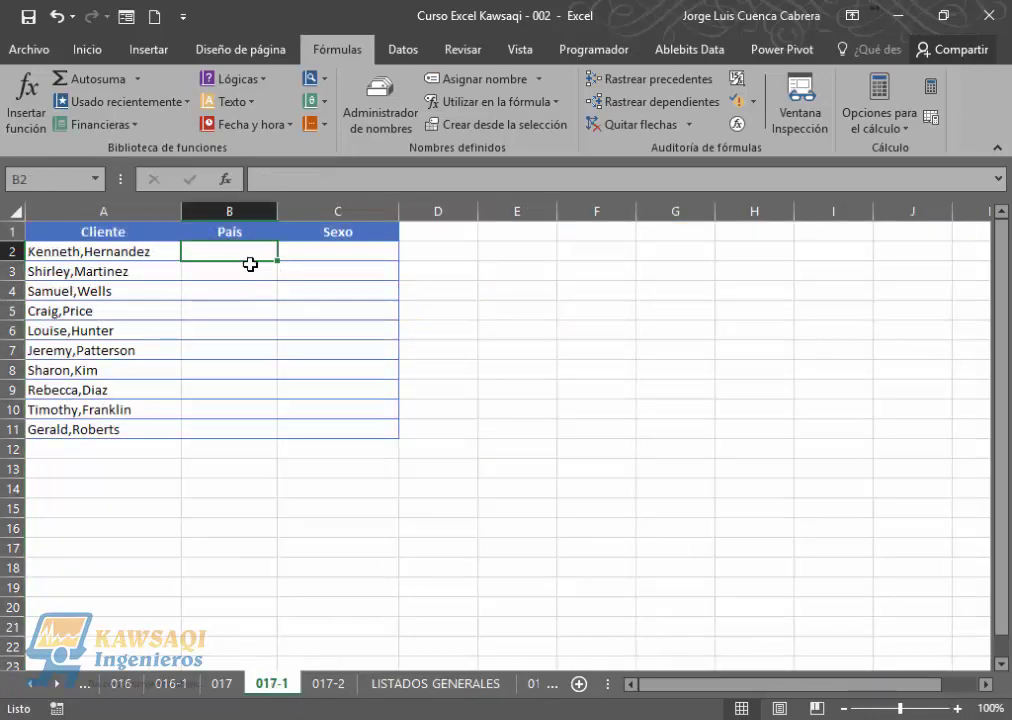
left_click_drag(239, 253, 247, 423)
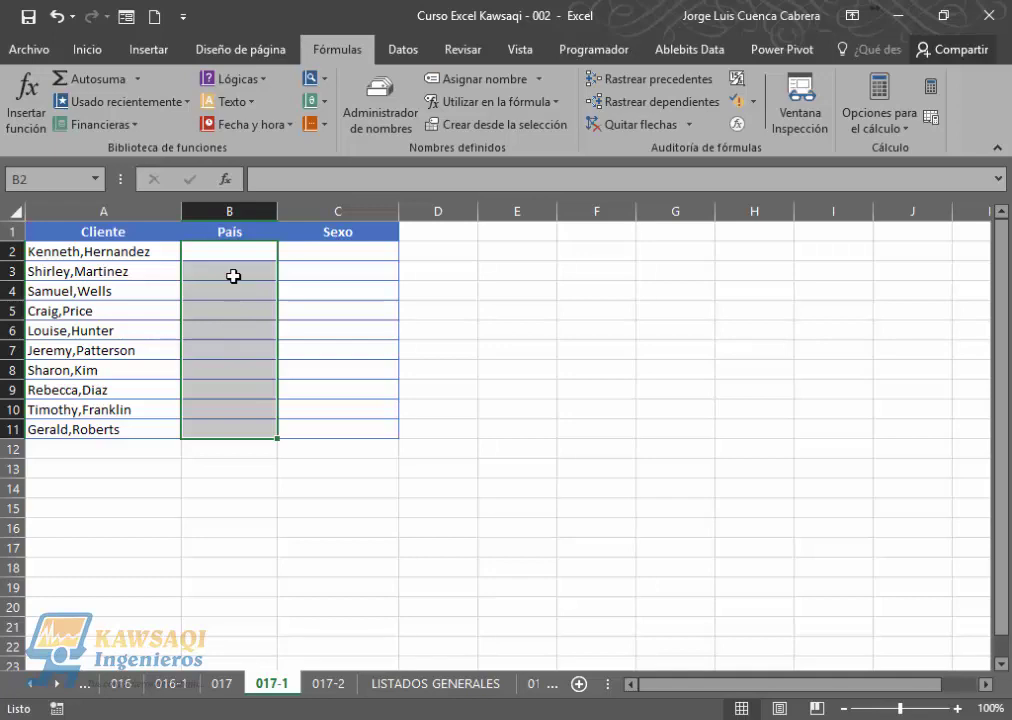
left_click(410, 52)
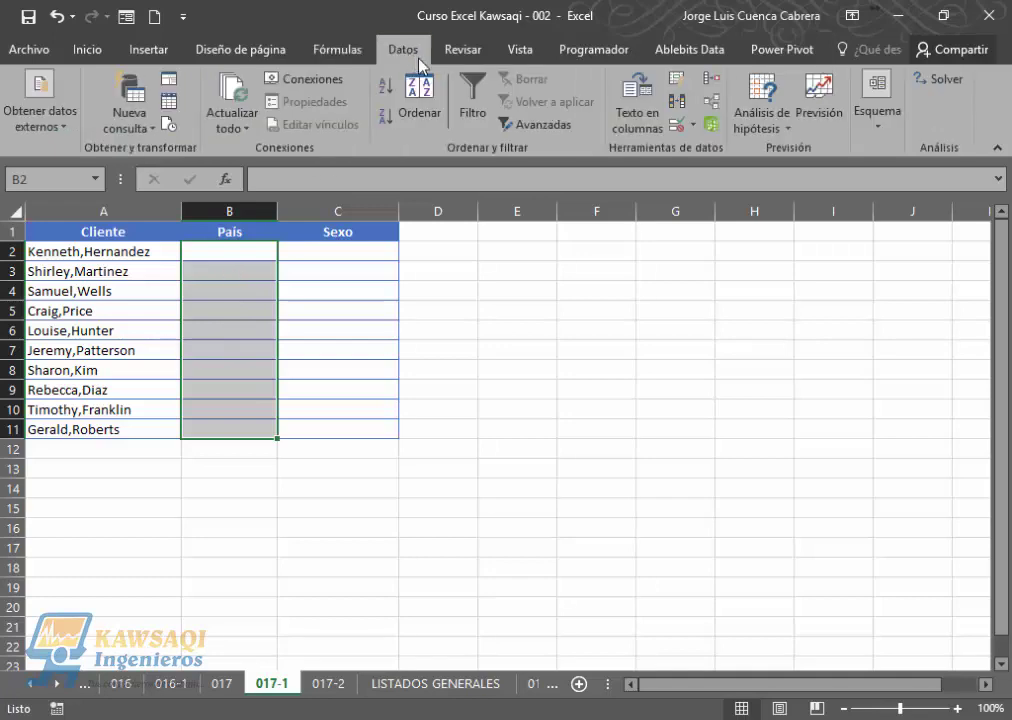
left_click(680, 127)
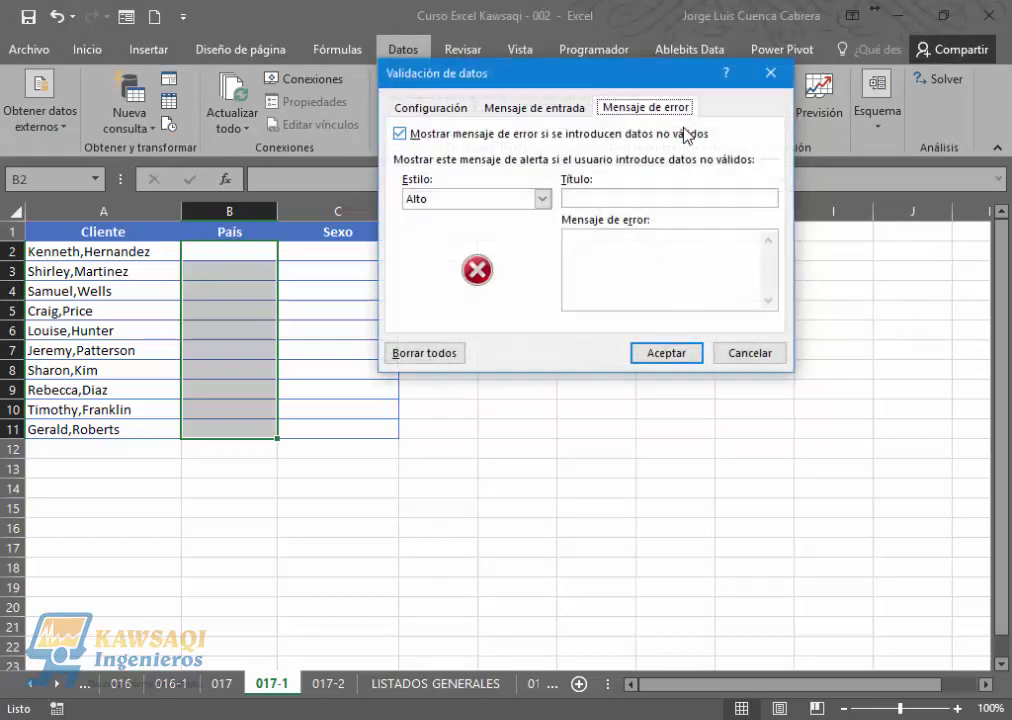
left_click(448, 110)
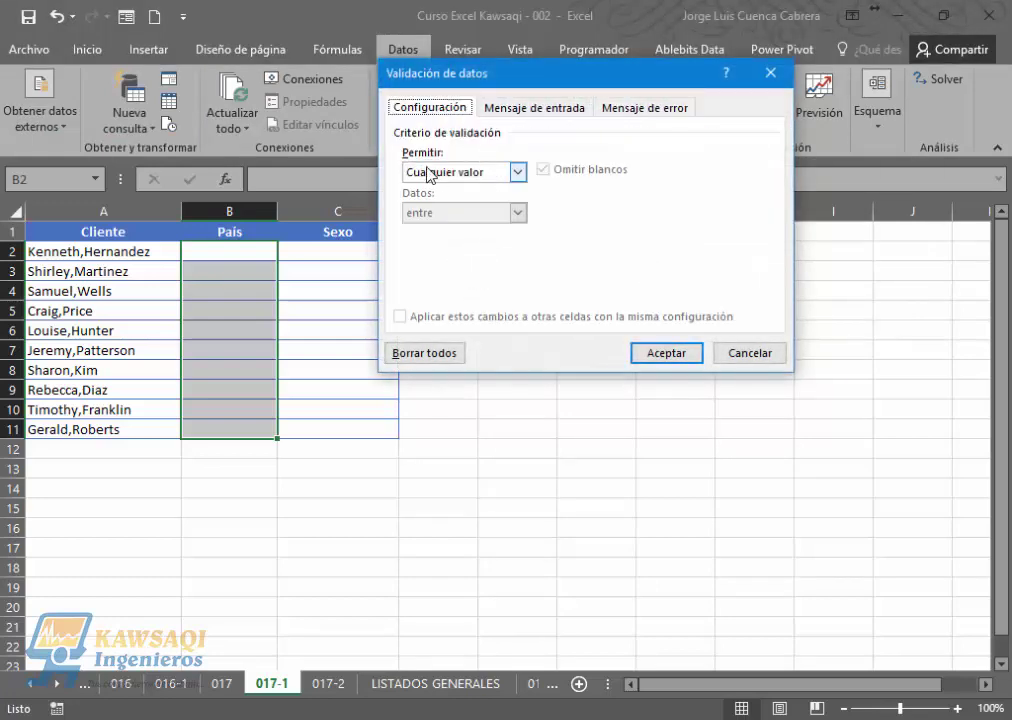
left_click(518, 173)
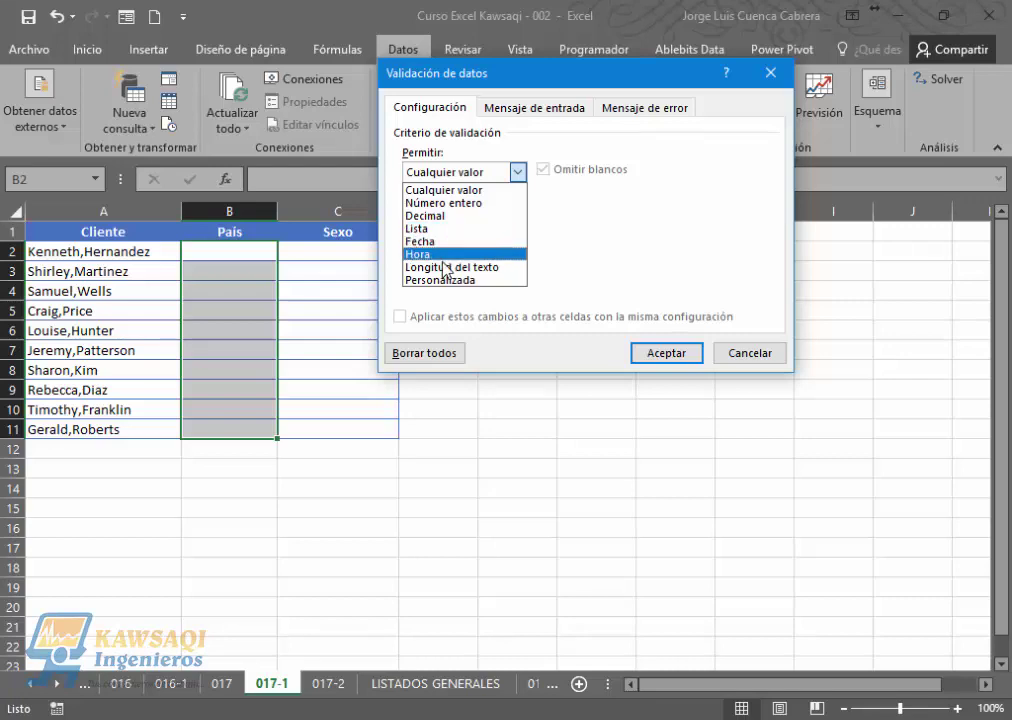
left_click(433, 230)
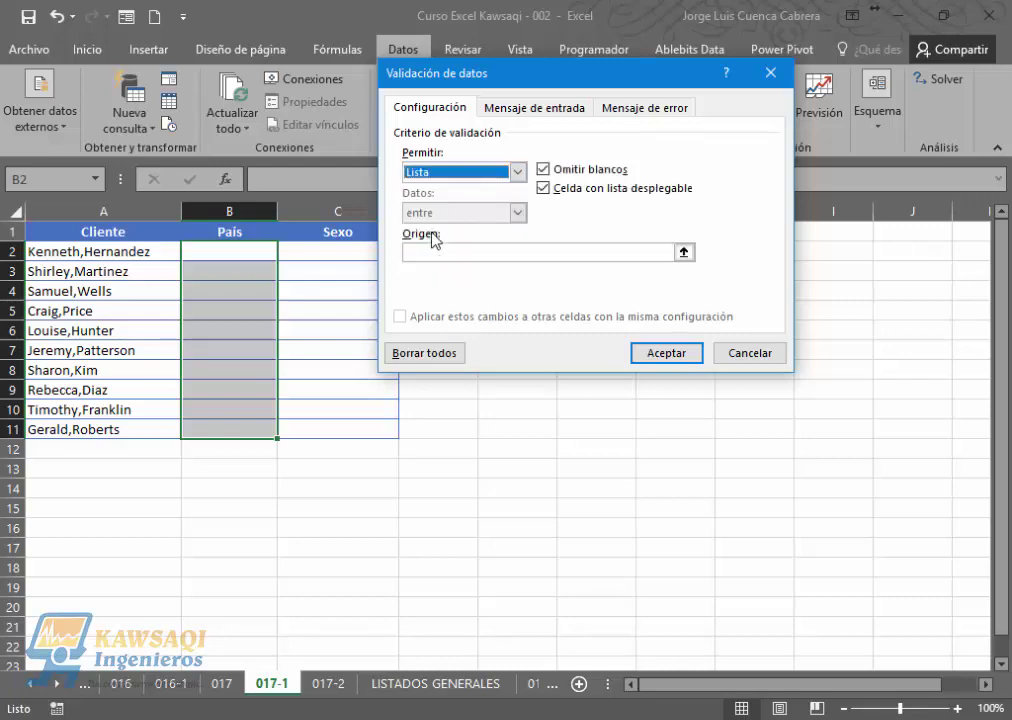
Use the defined name PAISES as the origin of the validation list and apply the rule.
left_click(451, 254)
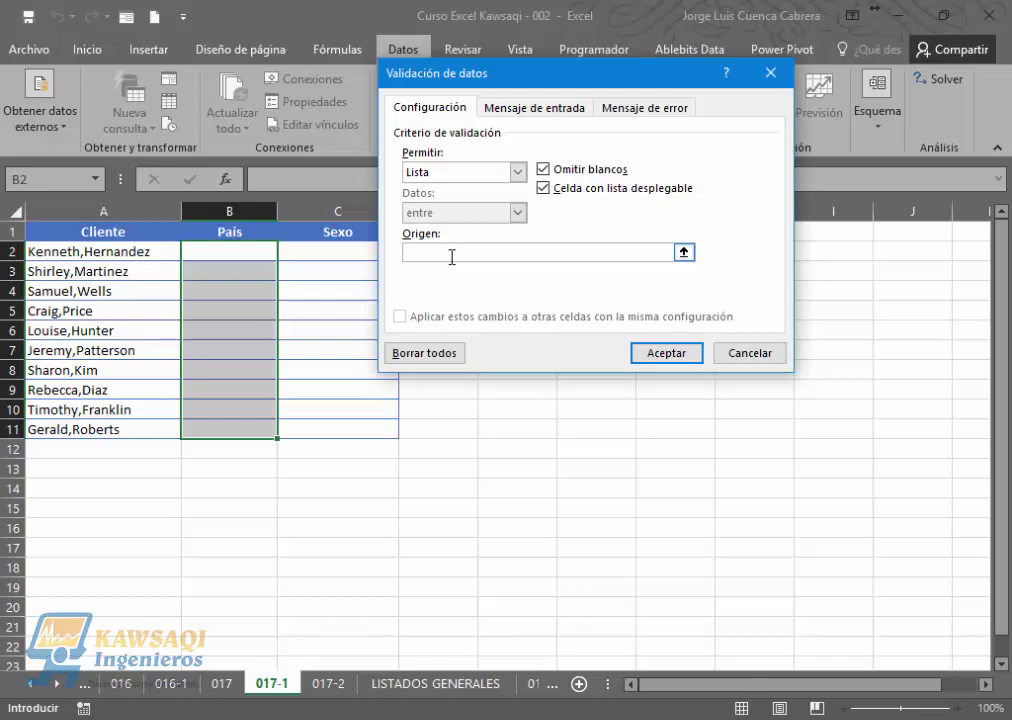
key("F3")
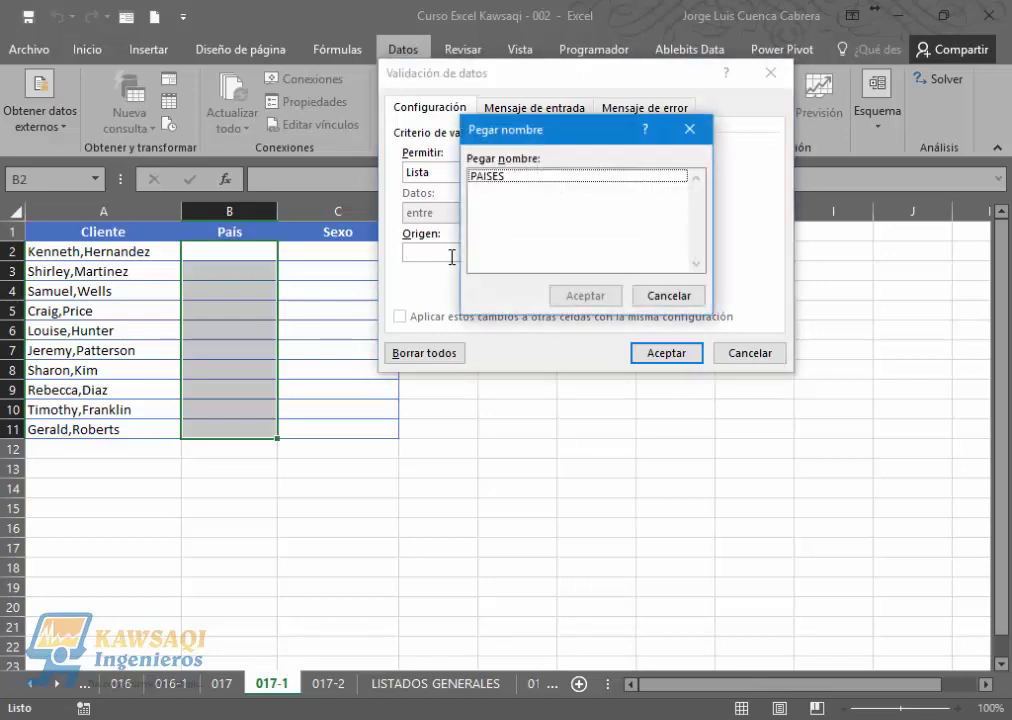
left_click(519, 177)
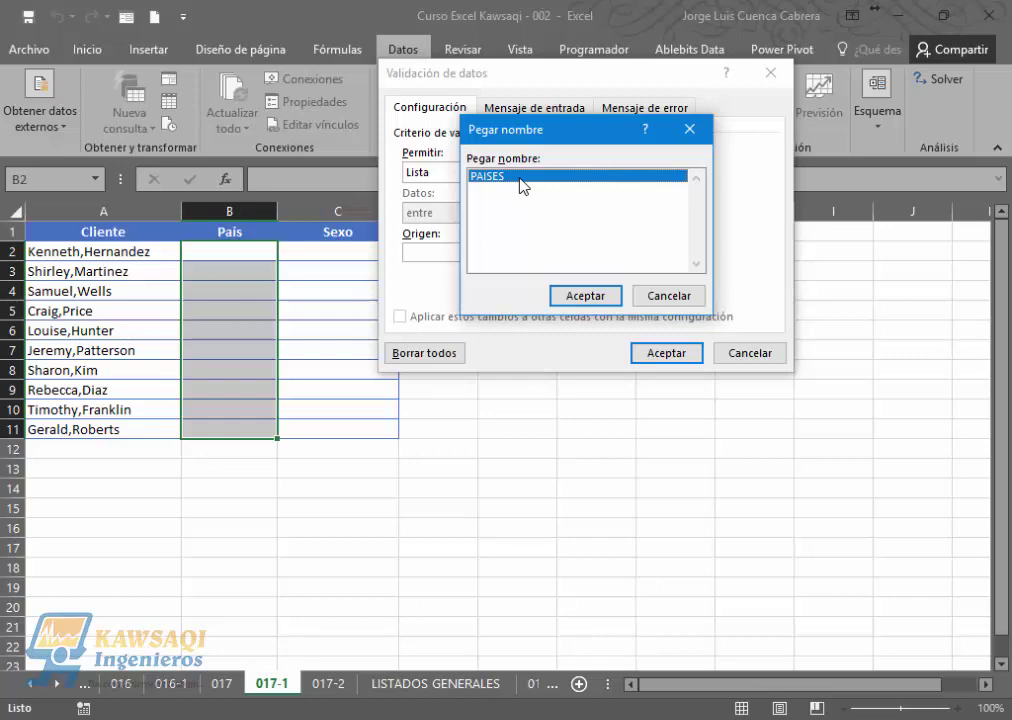
left_click(586, 296)
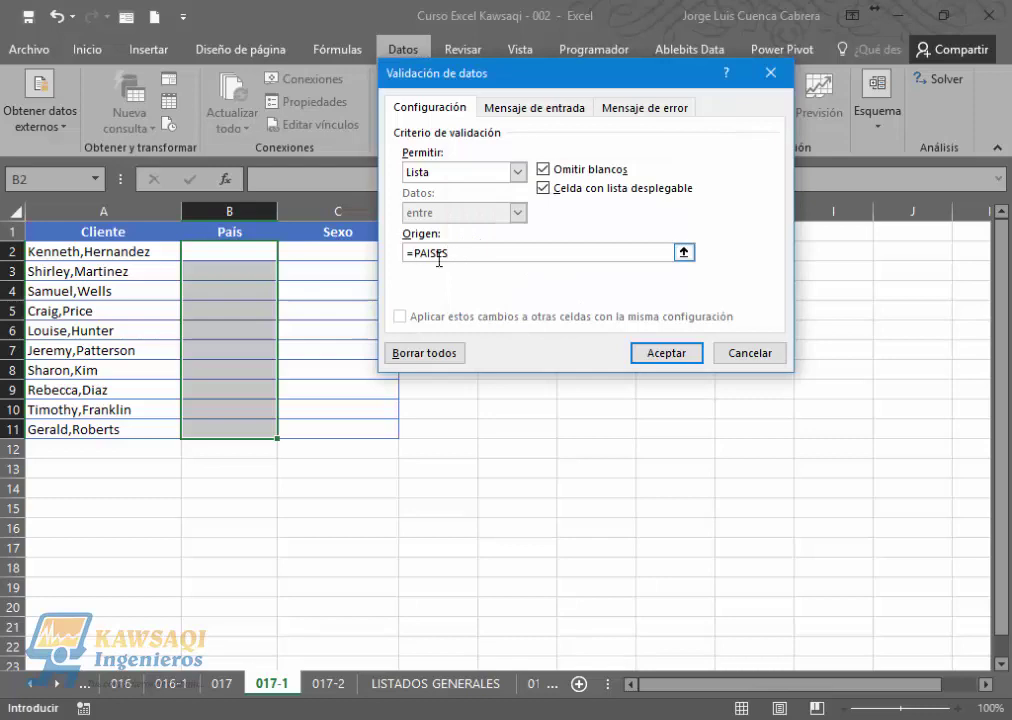
left_click(666, 357)
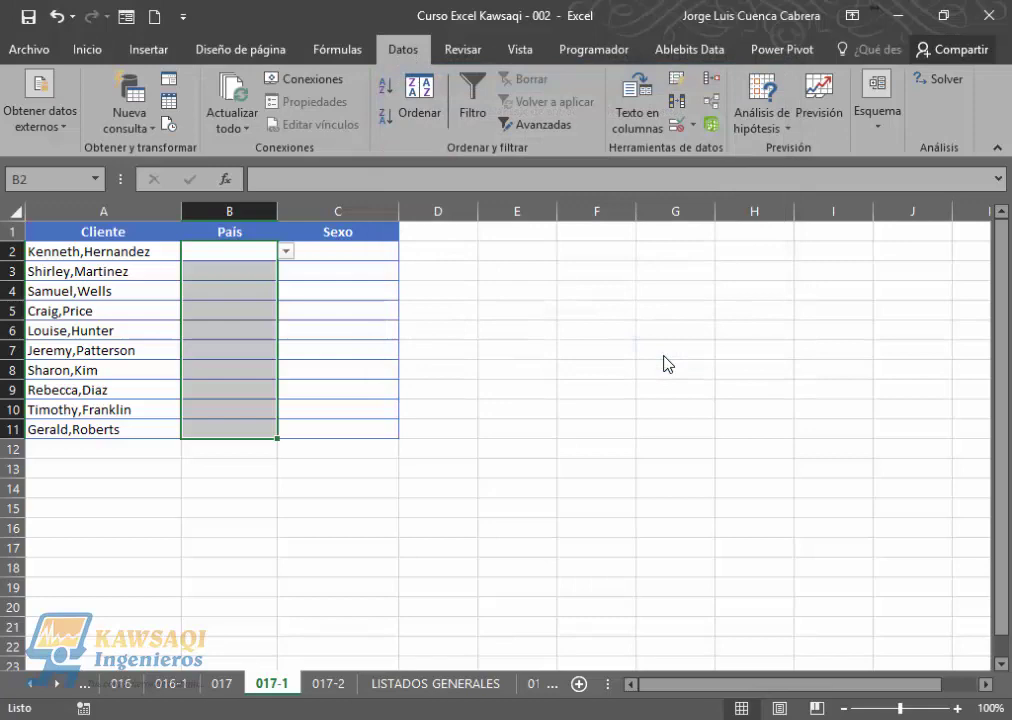
Check the options offered by the country drop-down list in cell B2.
left_click(239, 331)
left_click(244, 250)
left_click(287, 253)
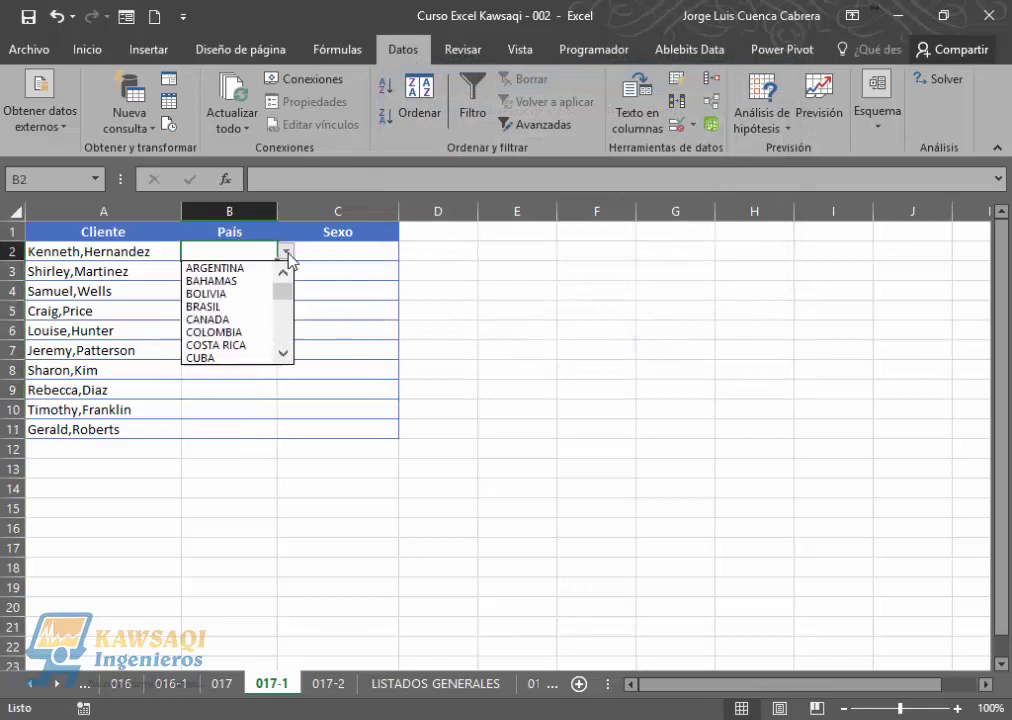
left_click(230, 402)
left_click(222, 322)
Choose ESTADOS UNIDOS DE AMERICA as the country in B3 and fit column B to its contents.
left_click(226, 267)
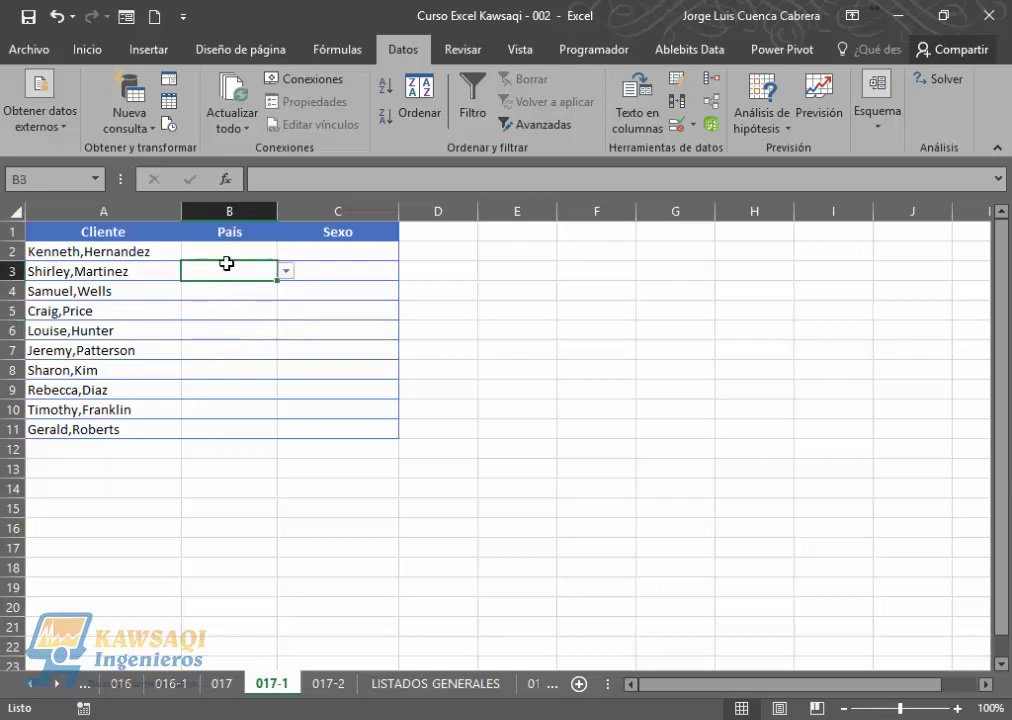
left_click(287, 272)
left_click_drag(282, 294, 284, 322)
left_click(227, 352)
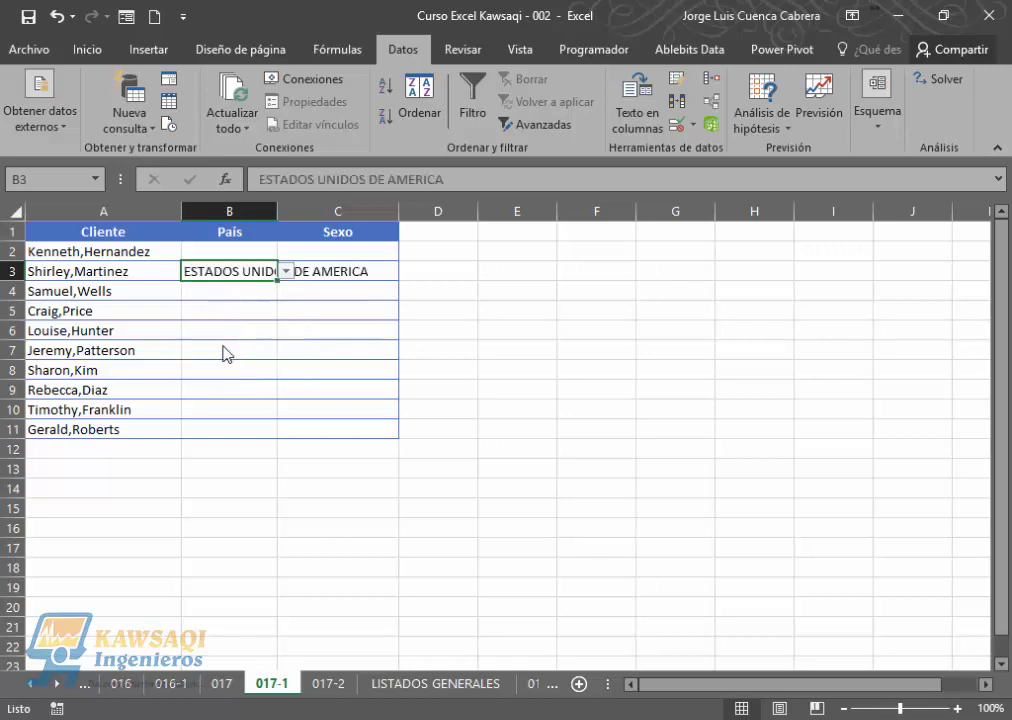
double_click(268, 228)
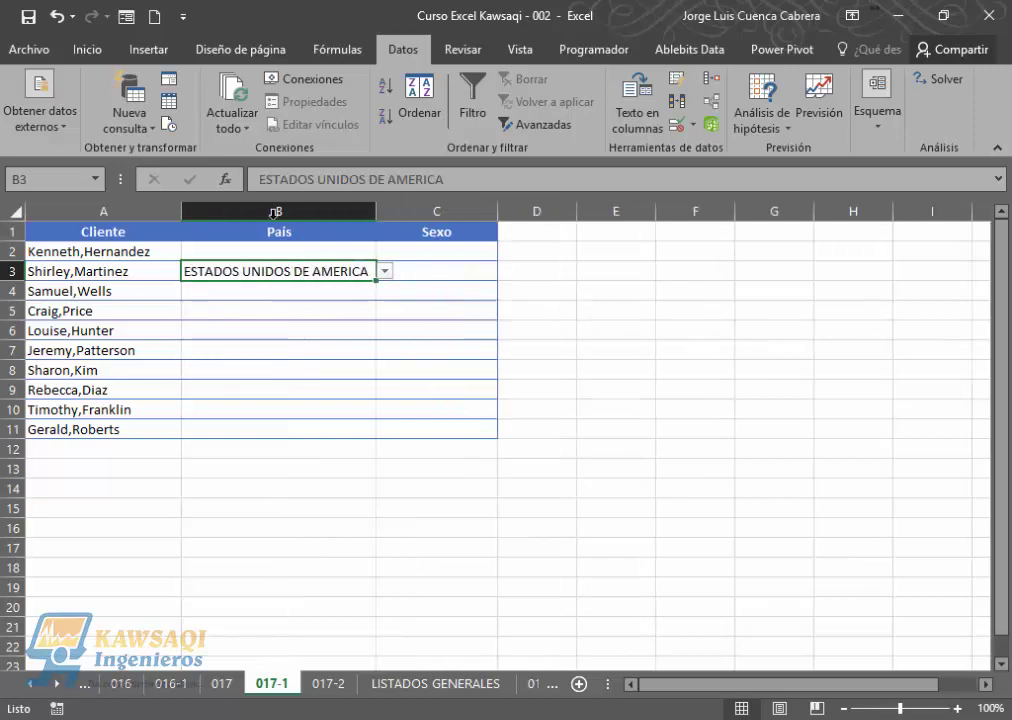
Choose COLOMBIA in B6, CANADA in B8 and COLOMBIA in B5 from the country drop-down lists.
left_click(358, 340)
left_click(385, 330)
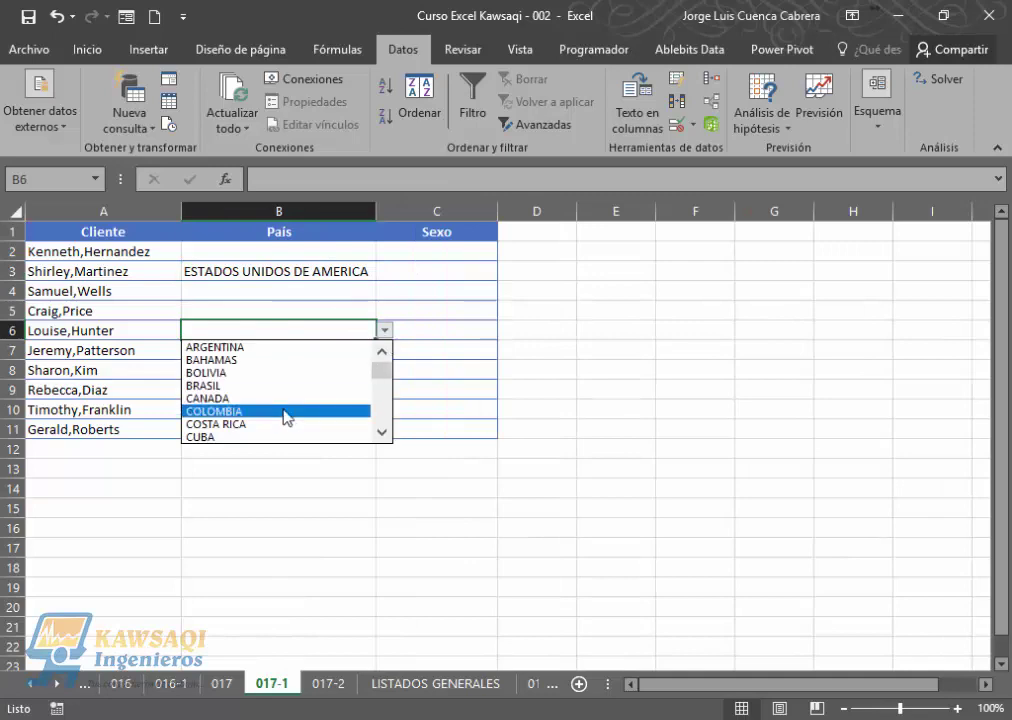
left_click(283, 416)
left_click(366, 369)
left_click(385, 370)
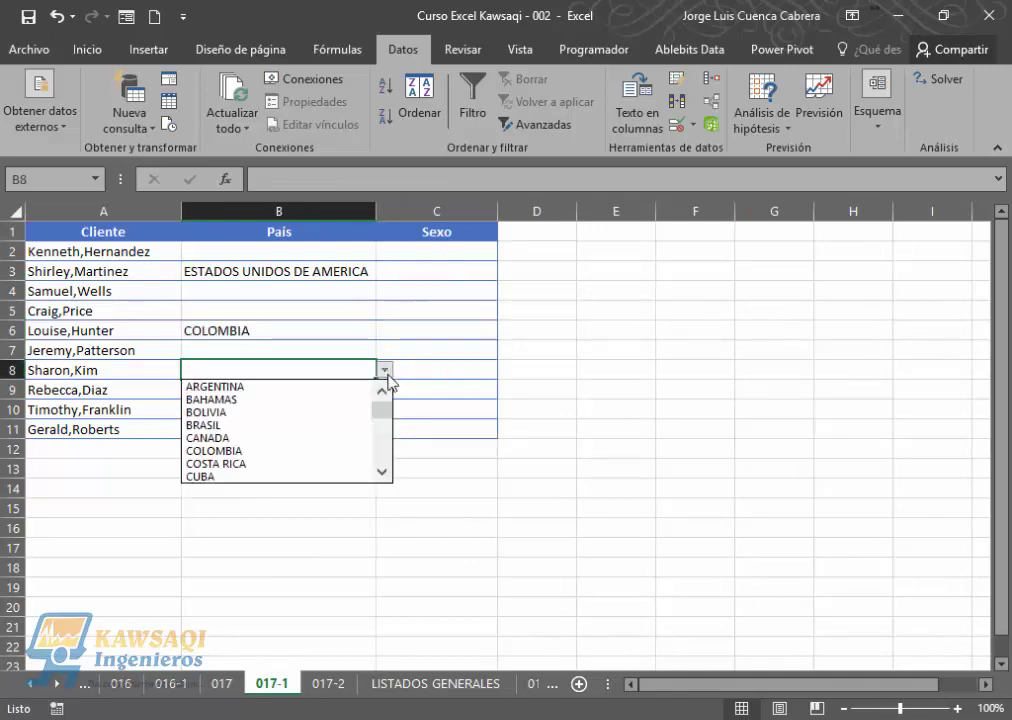
left_click(323, 434)
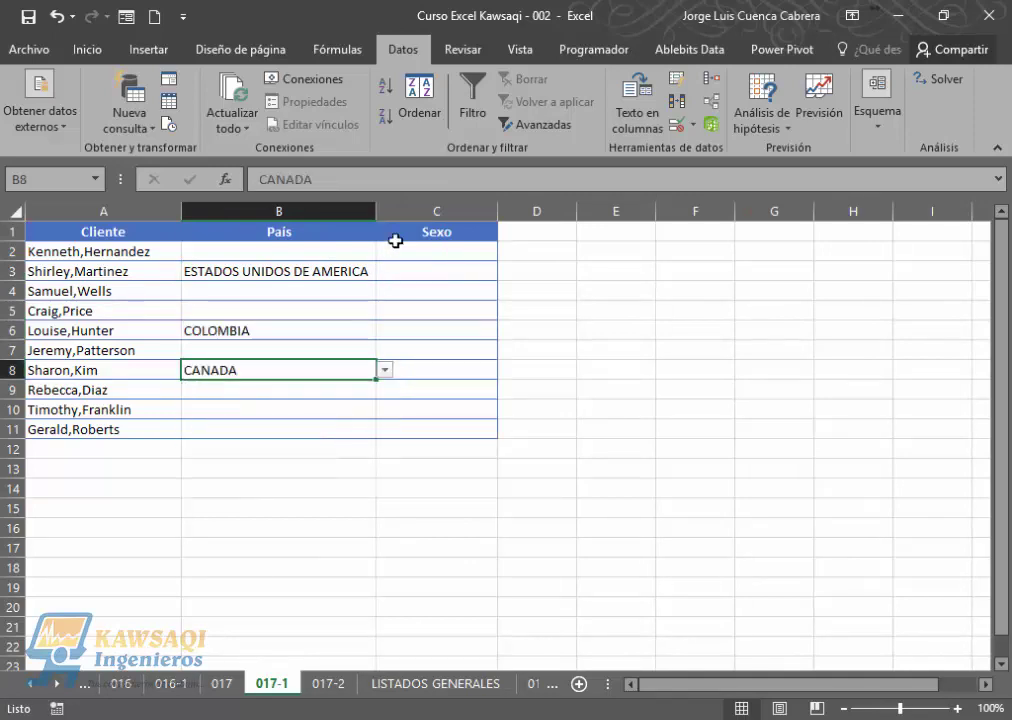
left_click(310, 310)
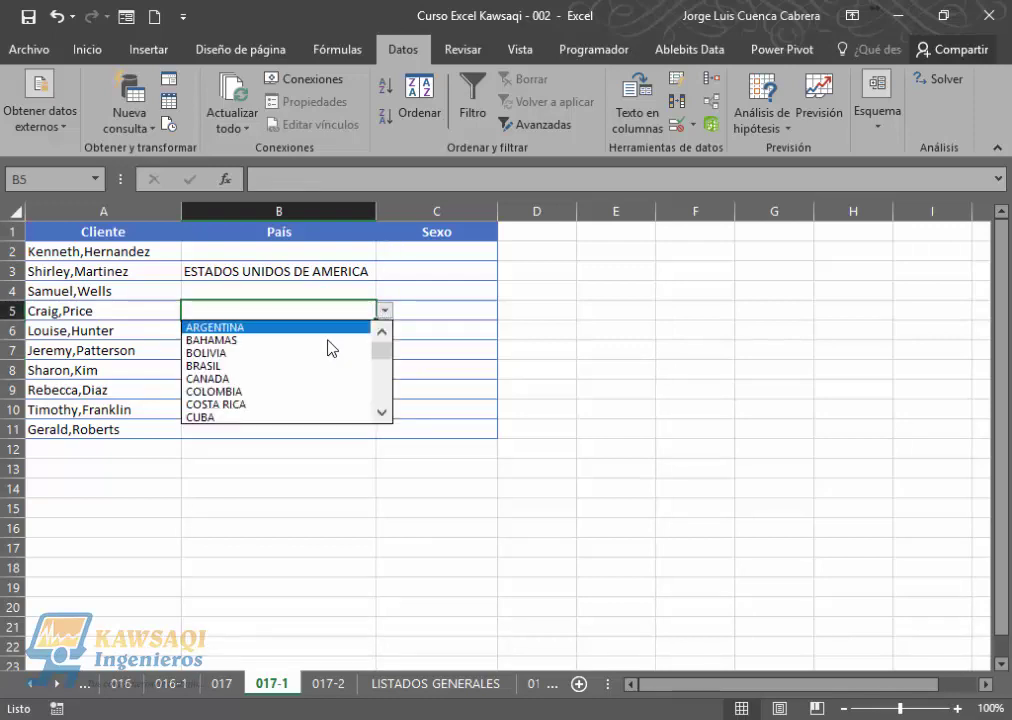
left_click(266, 391)
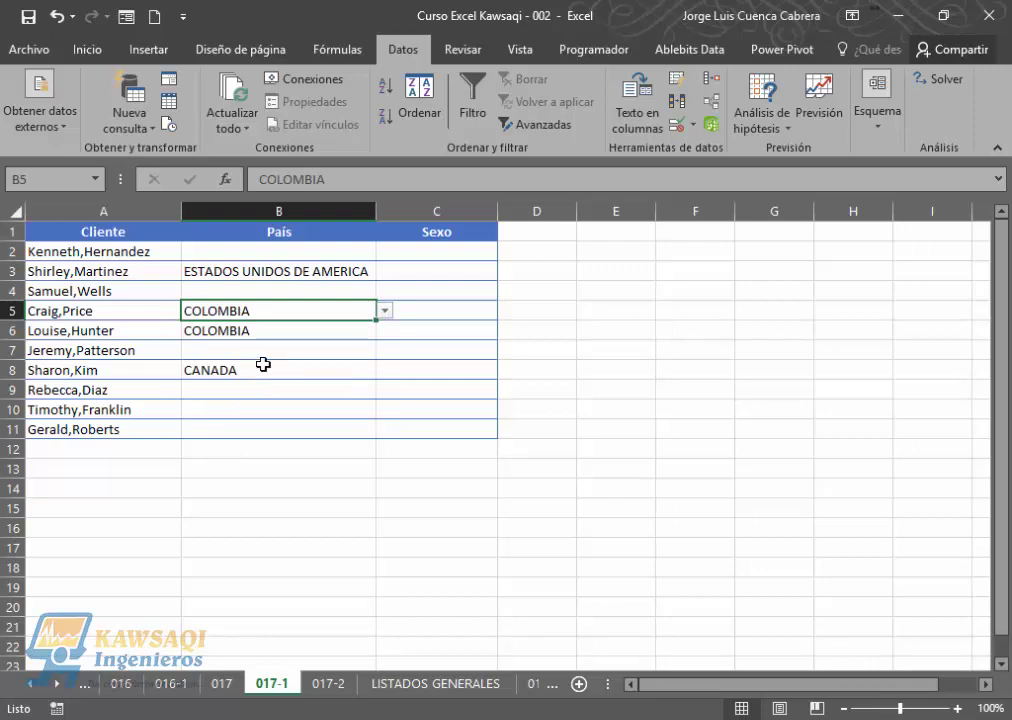
Try to enter Brazil in B7 to test the list validation, and cancel the entry.
left_click(253, 347)
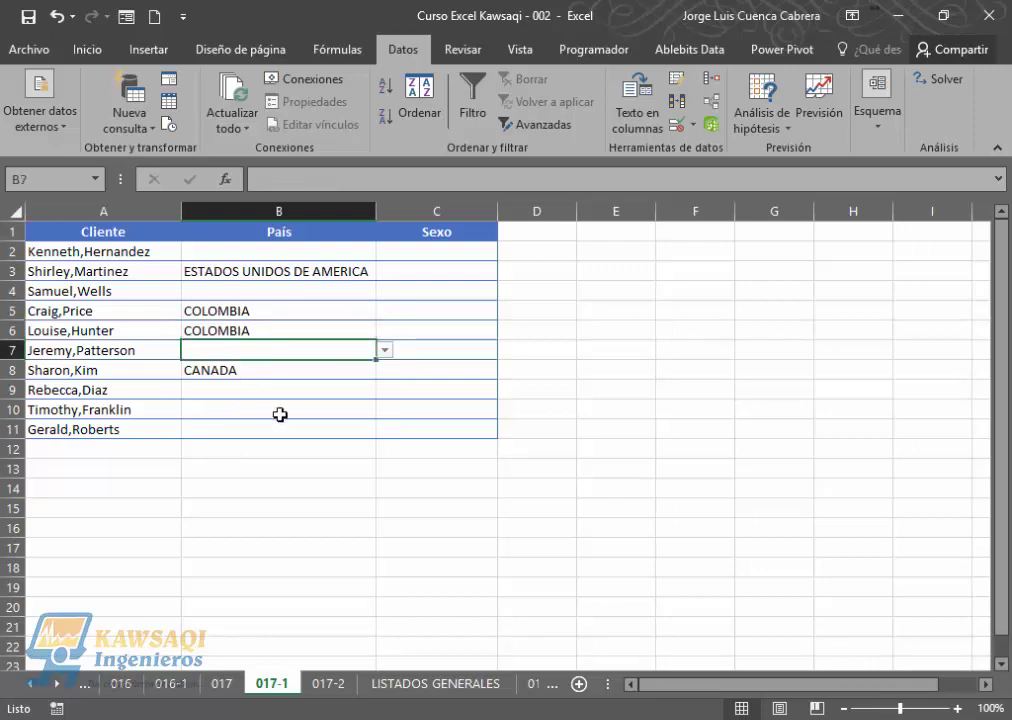
type("Br")
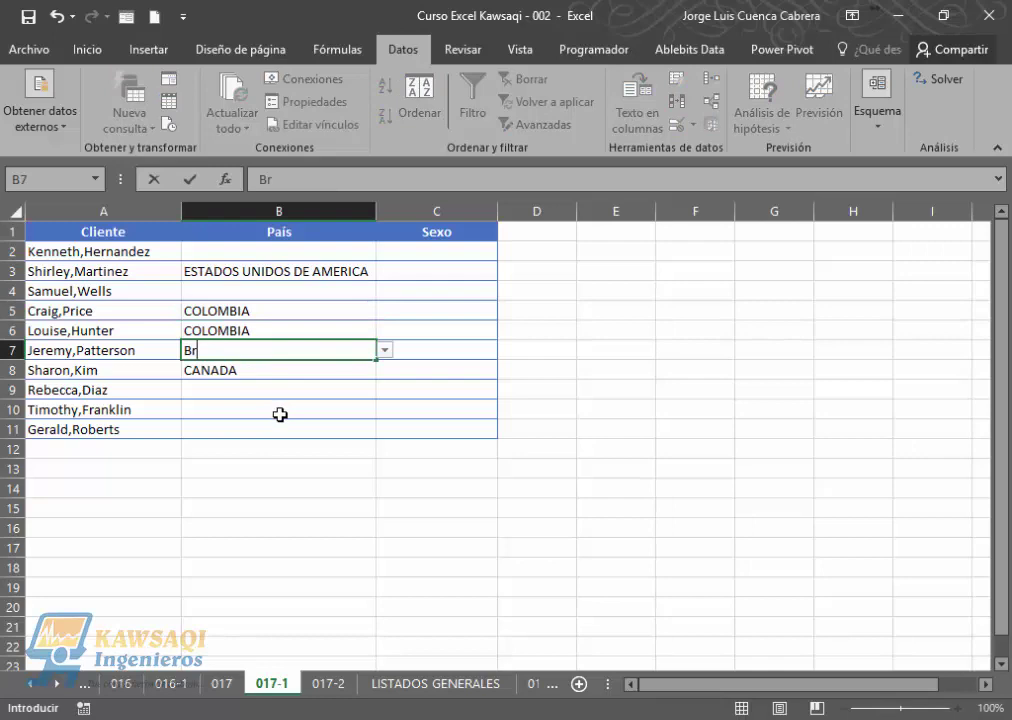
type("azil")
key("Return")
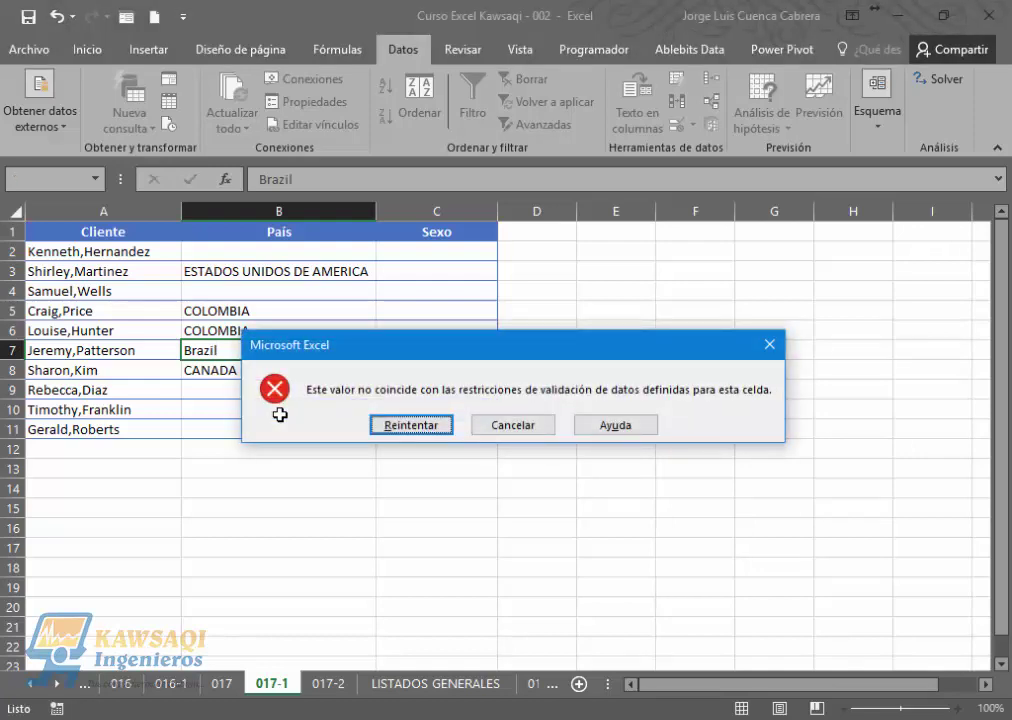
key("Escape")
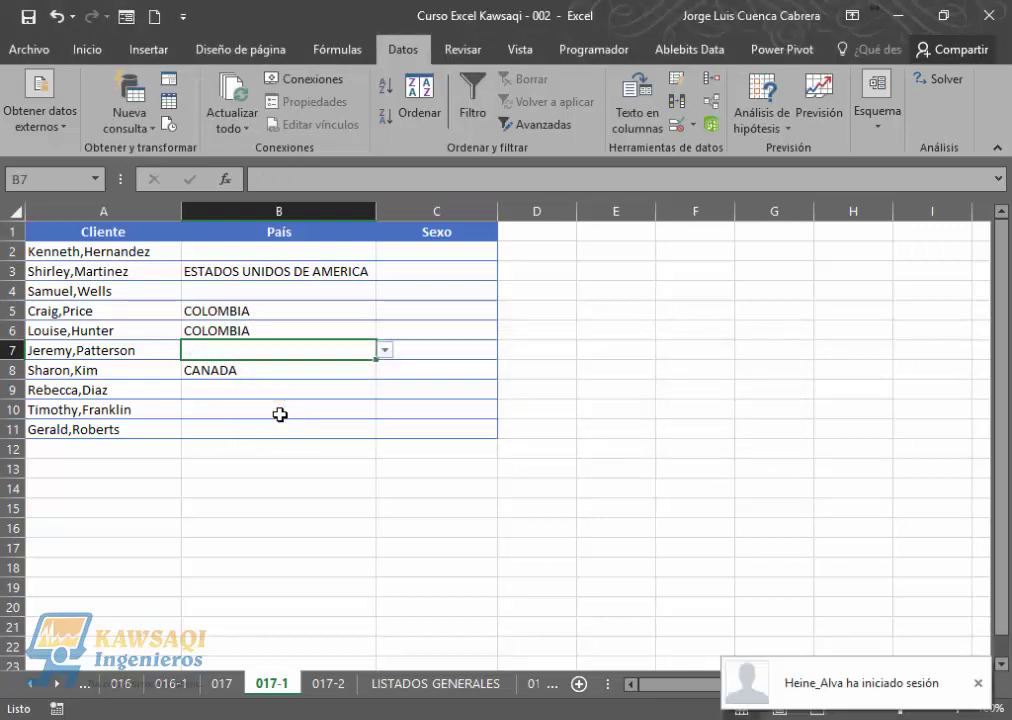
left_click(306, 252)
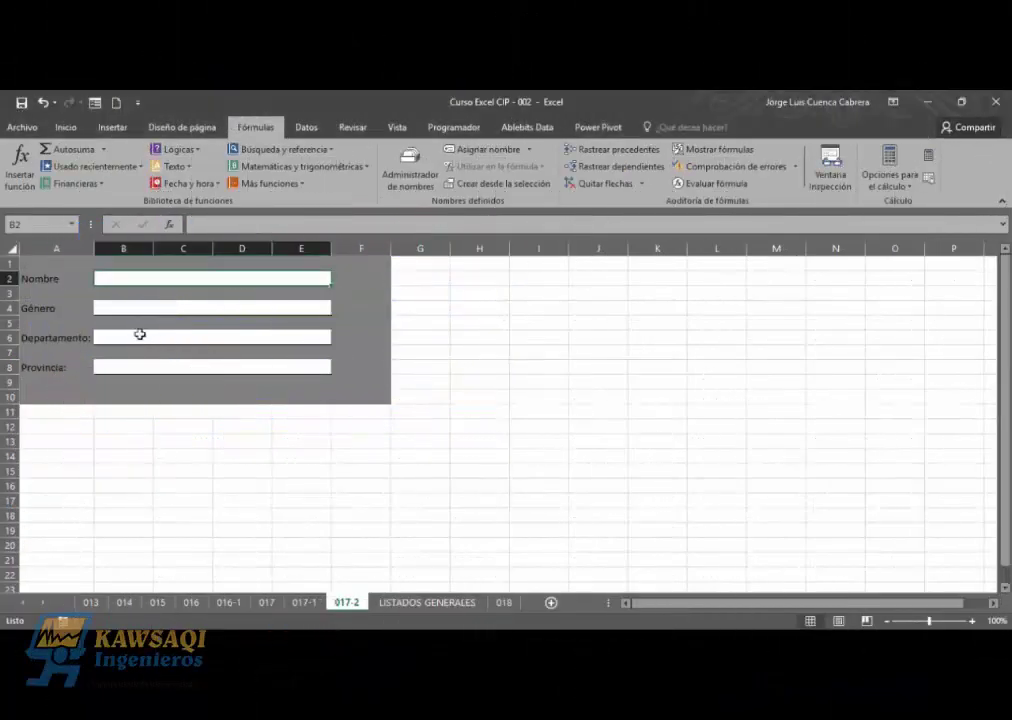
Examine the Departamento and Provincia fields of the form on sheet 017-2.
left_click(140, 334)
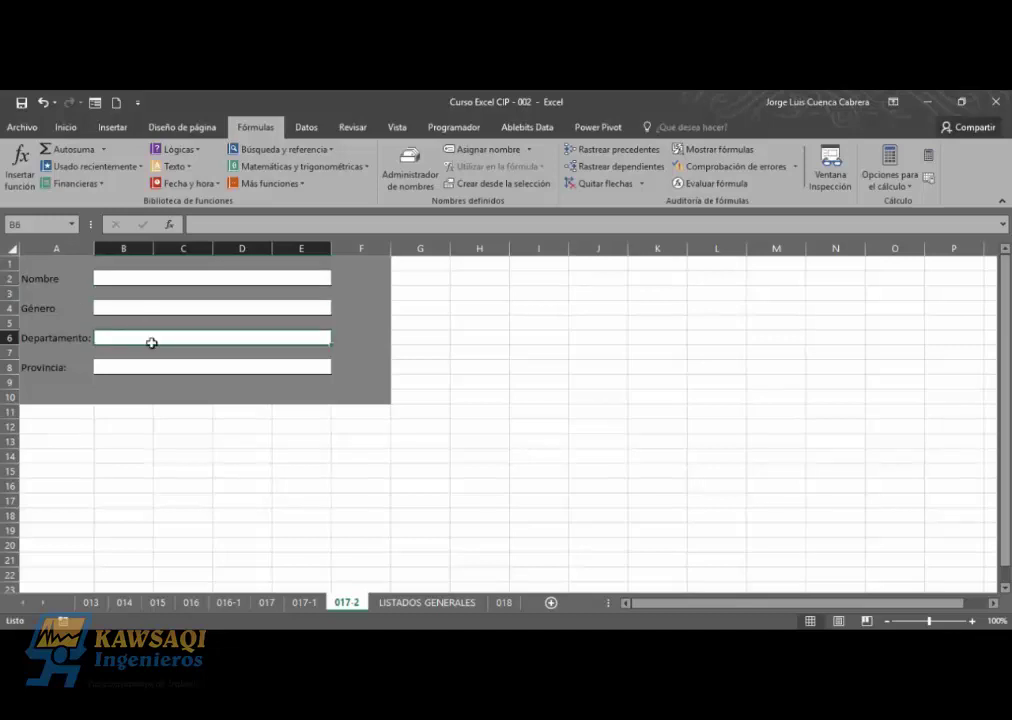
left_click(142, 367)
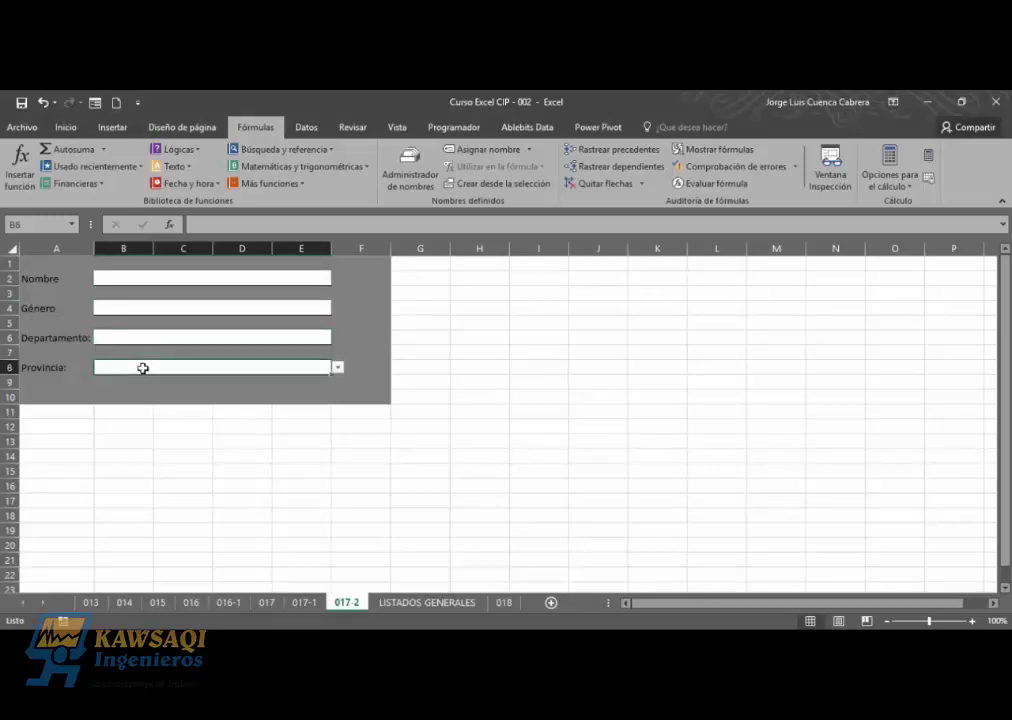
left_click(195, 339)
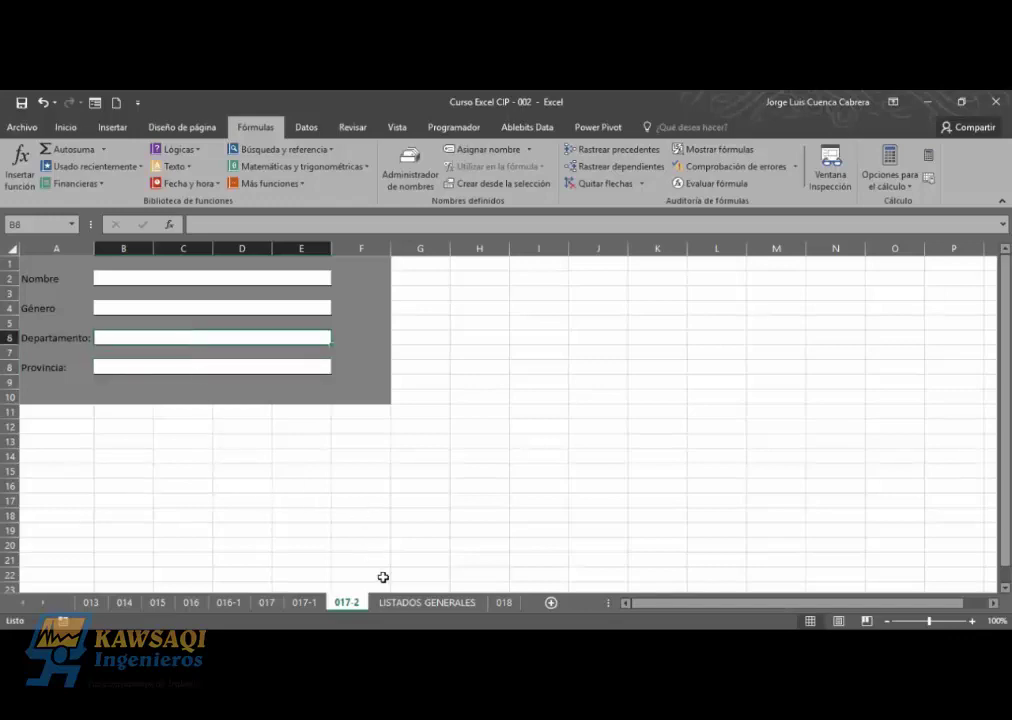
Change the department name in A4 on sheet LISTADOS GENERALES to LA_LIBERTAD, with an underscore instead of the space.
left_click(424, 602)
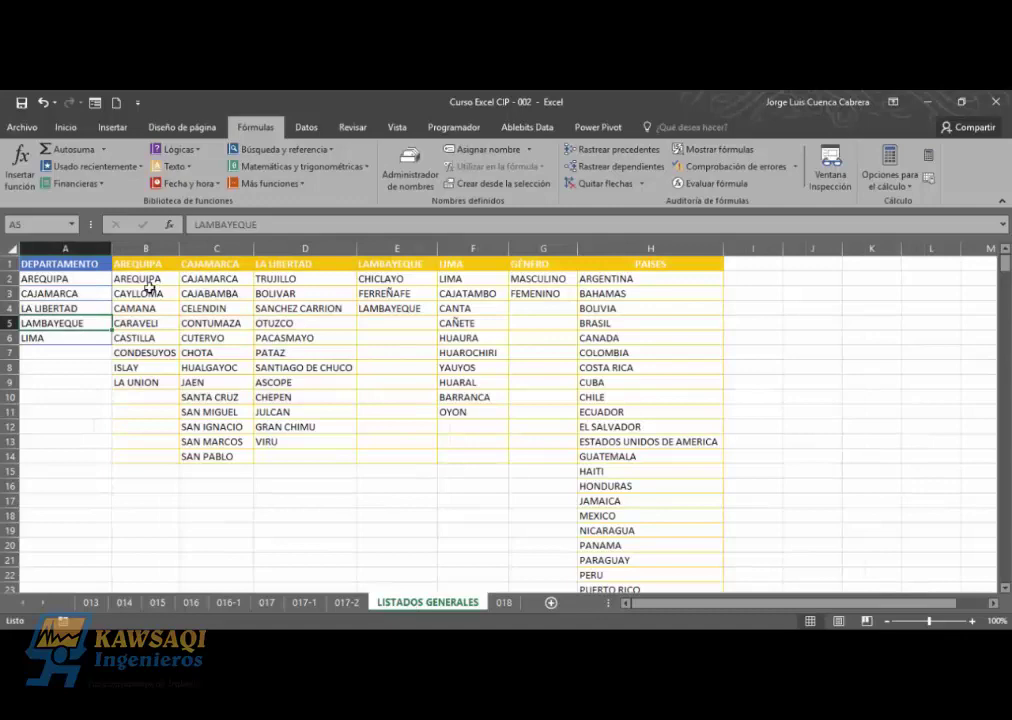
left_click(64, 336)
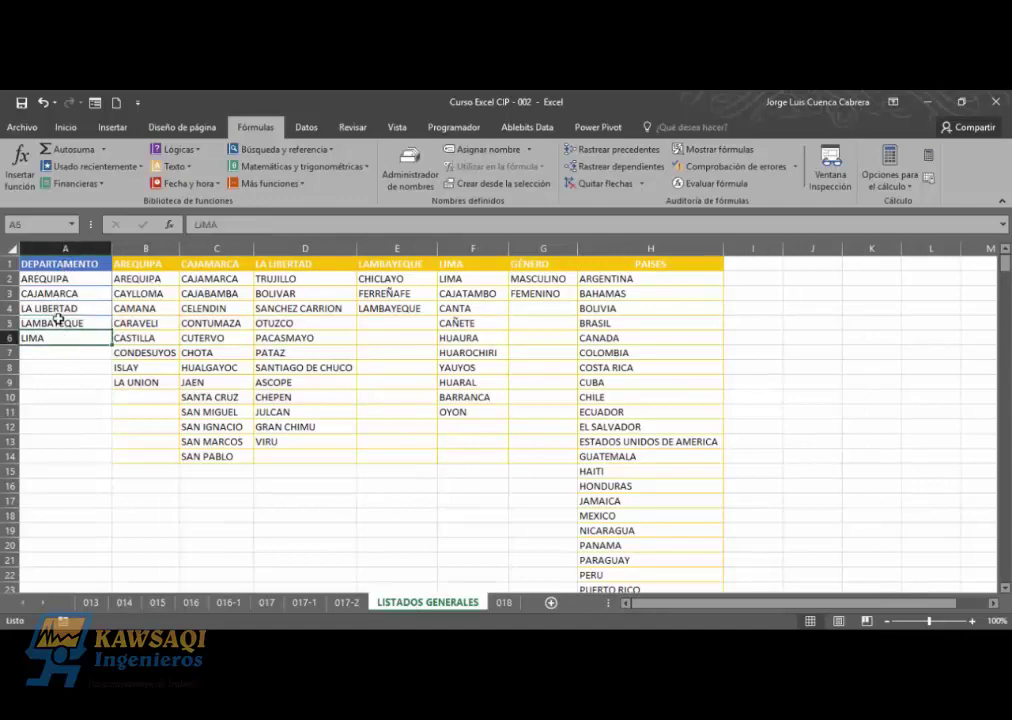
left_click(48, 308)
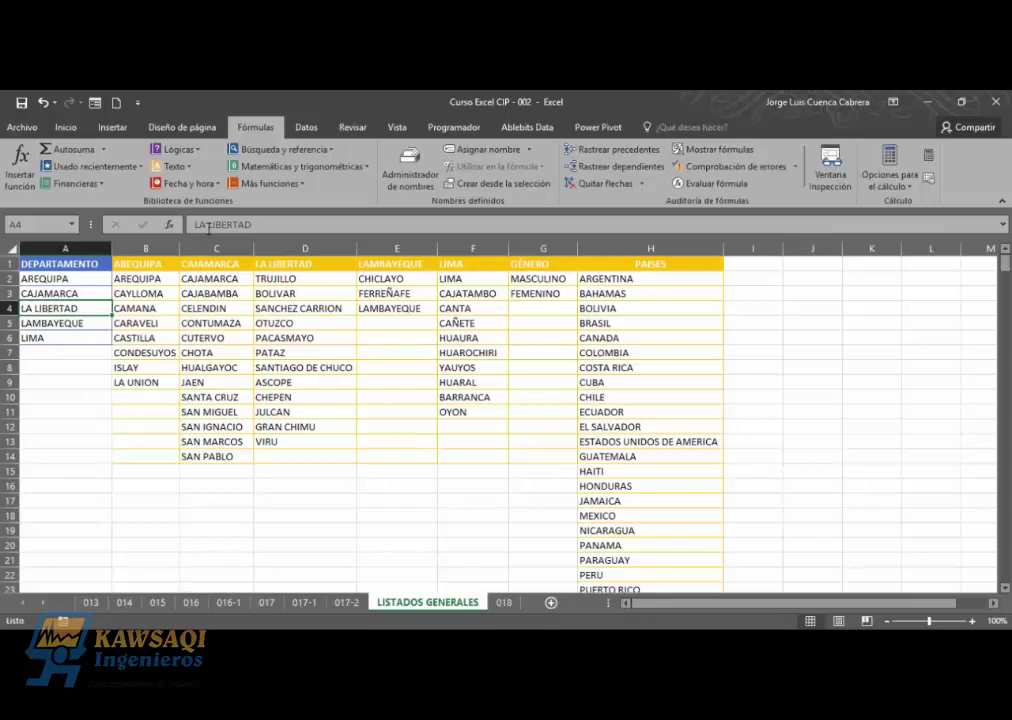
left_click(208, 226)
key("BackSpace")
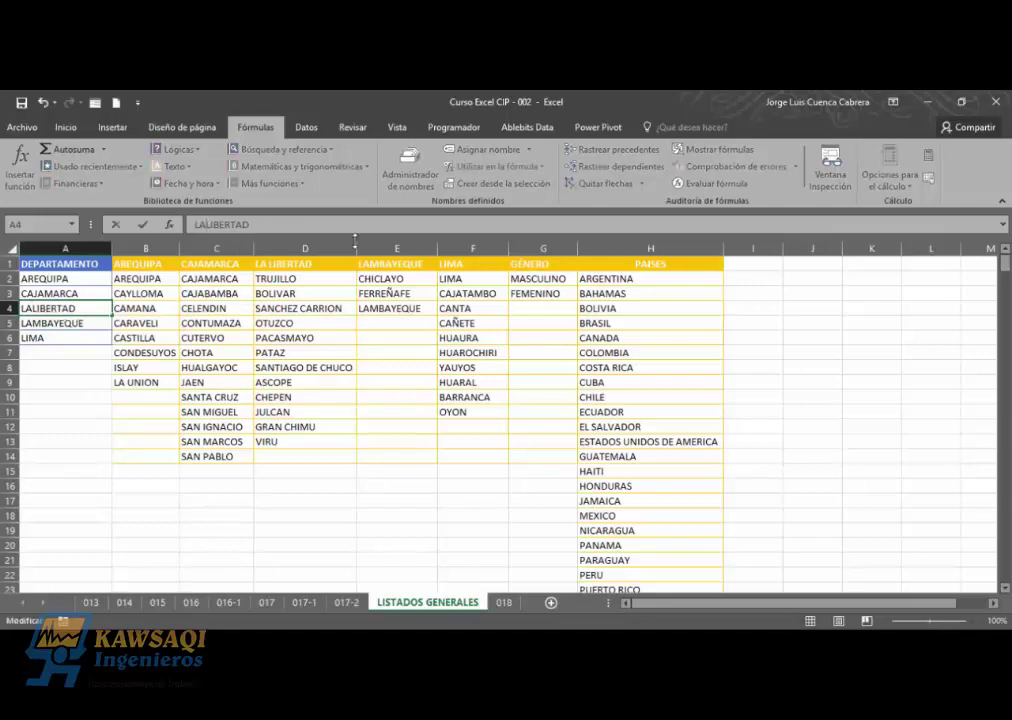
type("_")
key("Return")
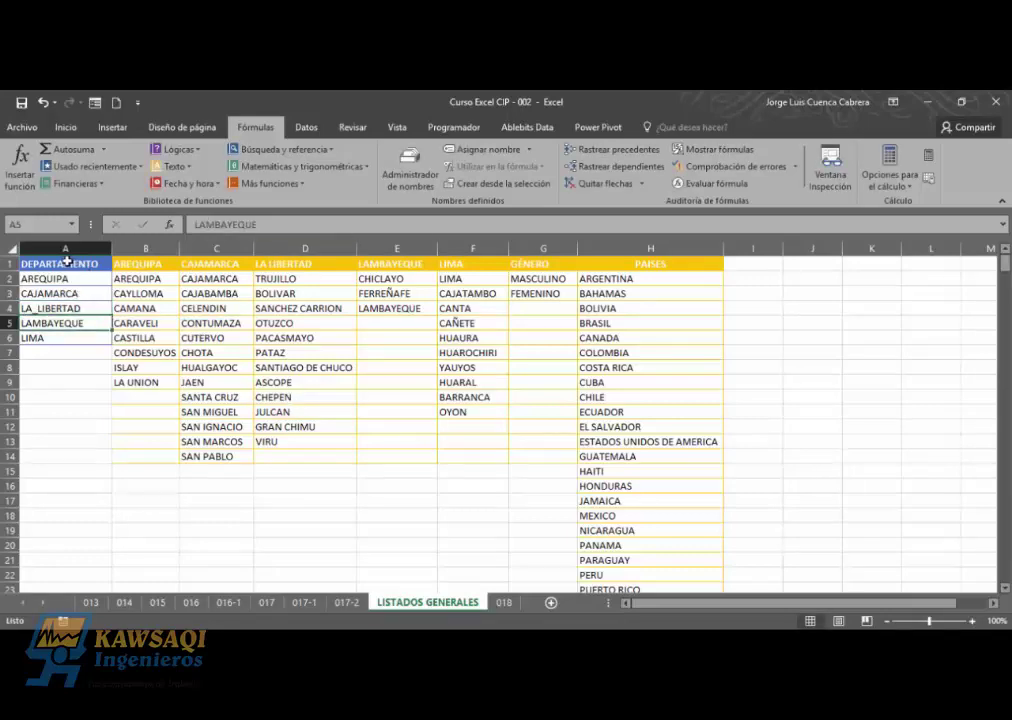
Select only the cells containing constants in the department and province lists, range A1:F14 of sheet LISTADOS GENERALES, with Go To Special.
left_click_drag(62, 263, 463, 458)
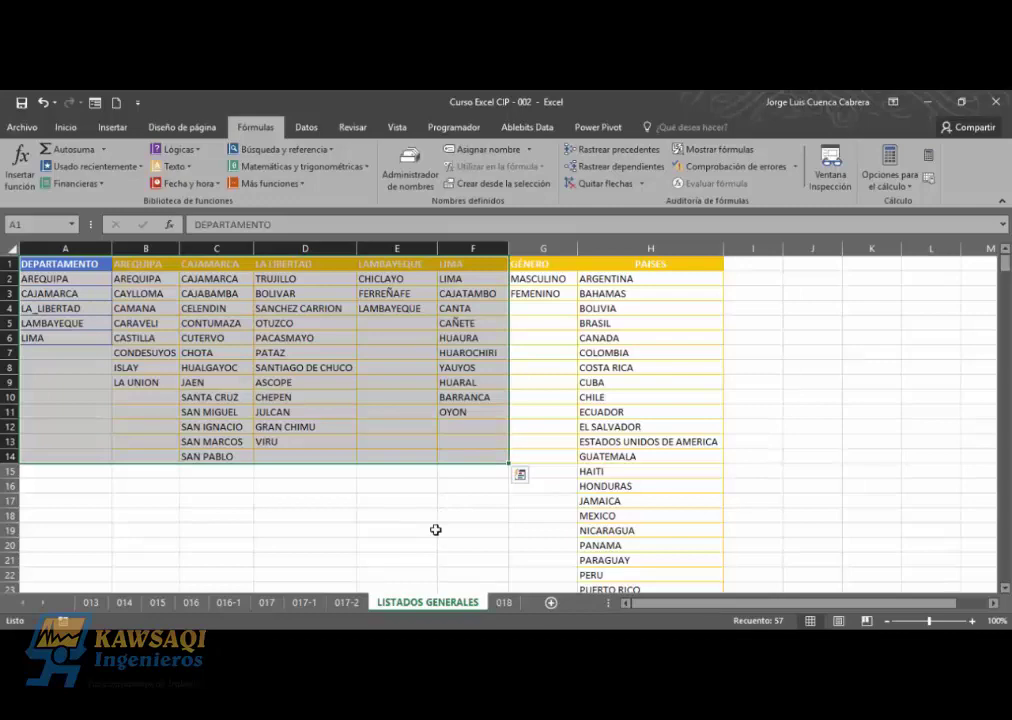
key("F5")
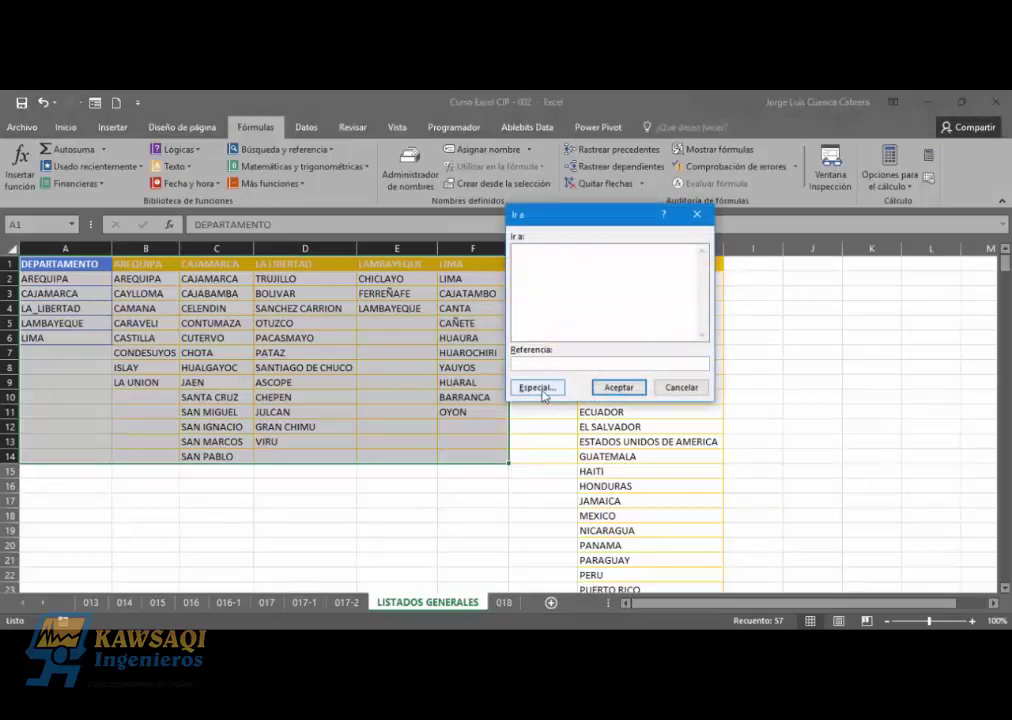
left_click(540, 388)
left_click(483, 244)
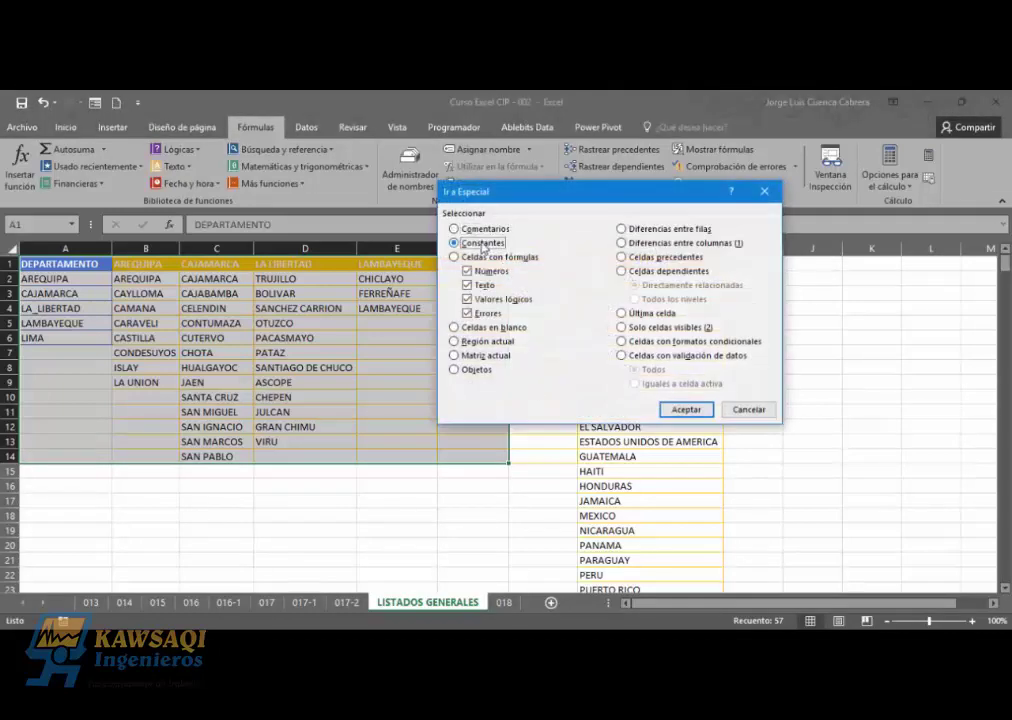
left_click(684, 410)
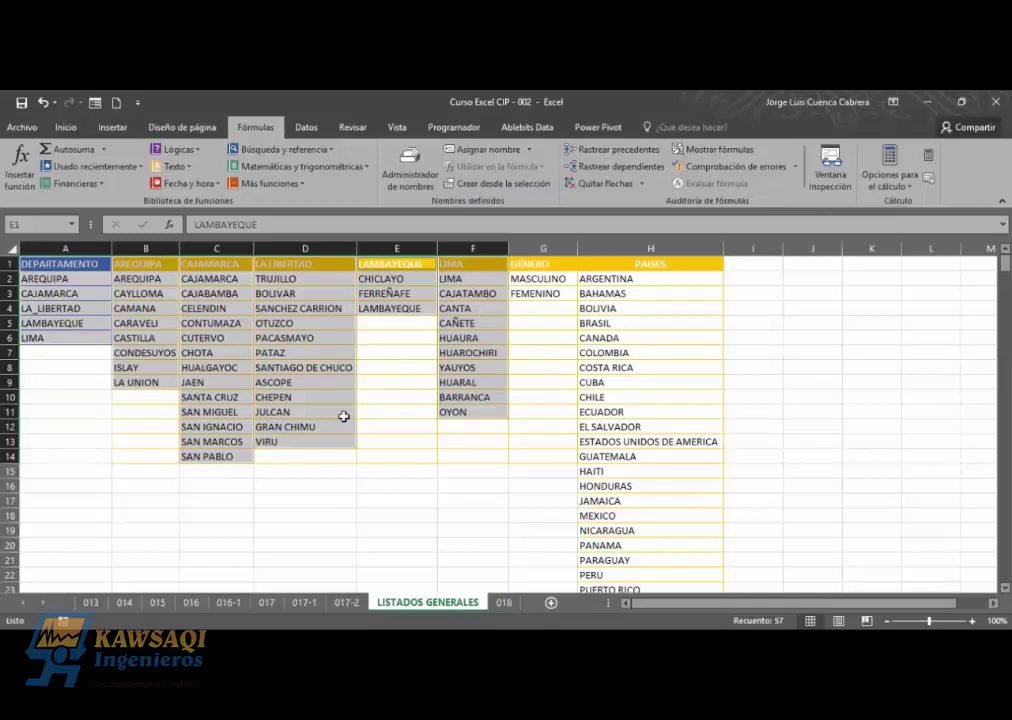
Create range names from the top row of the selected lists and check them in the Name Manager.
left_click(500, 184)
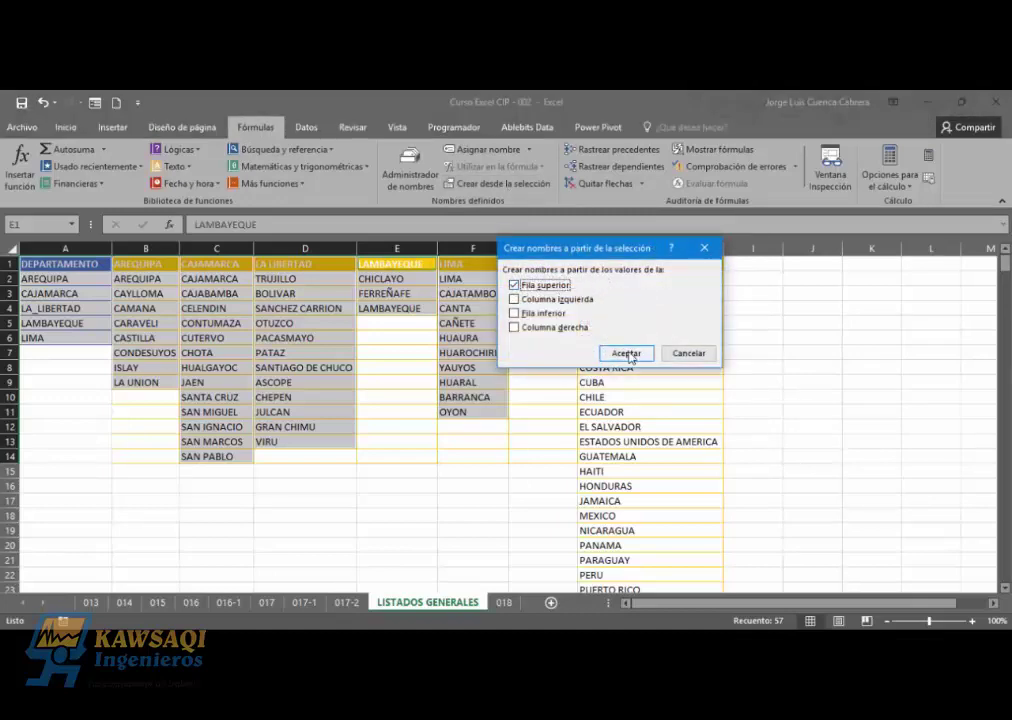
left_click(627, 354)
left_click(408, 176)
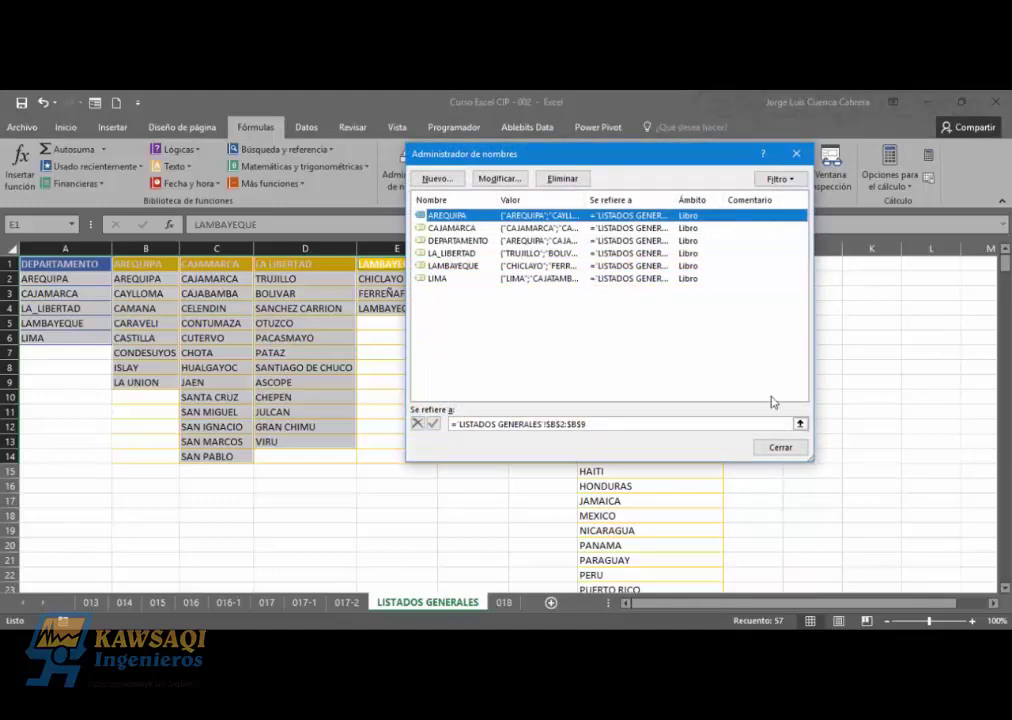
left_click(780, 447)
left_click(360, 500)
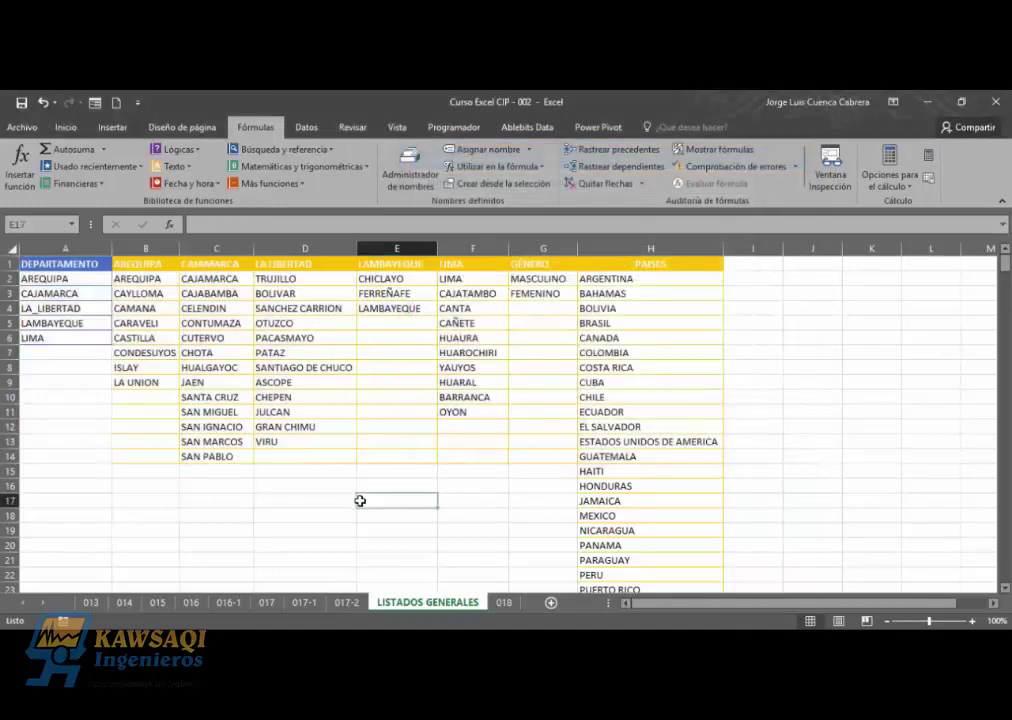
Add a list validation with source =DEPARTAMENTO to the Departamento field B6 on sheet 017-2 and check its drop-down list.
left_click(347, 603)
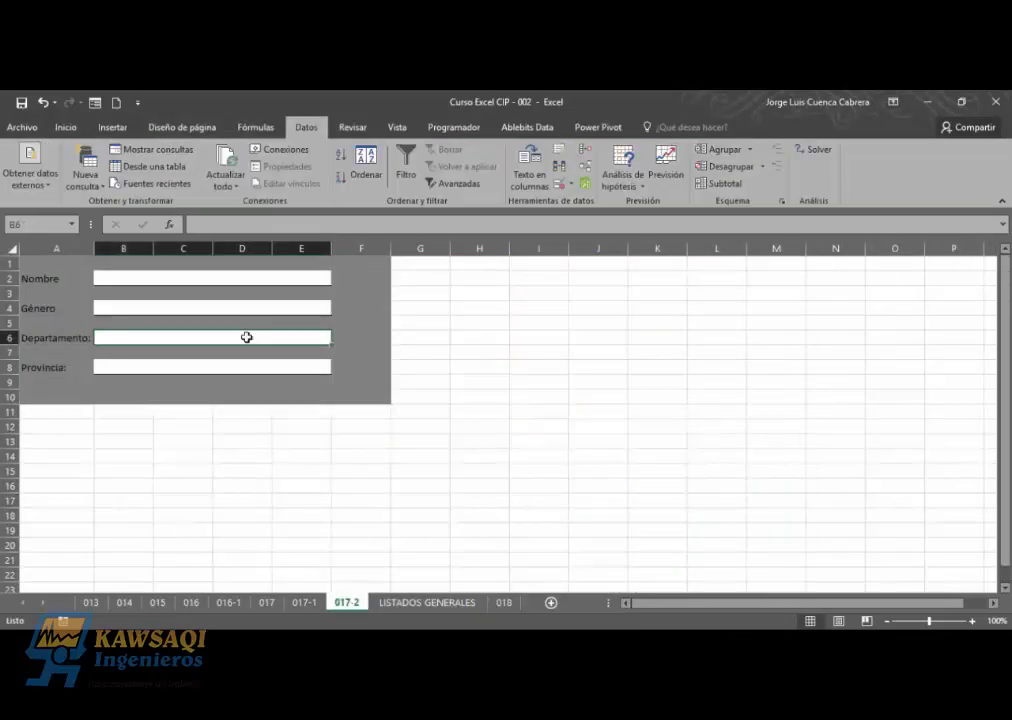
left_click(558, 184)
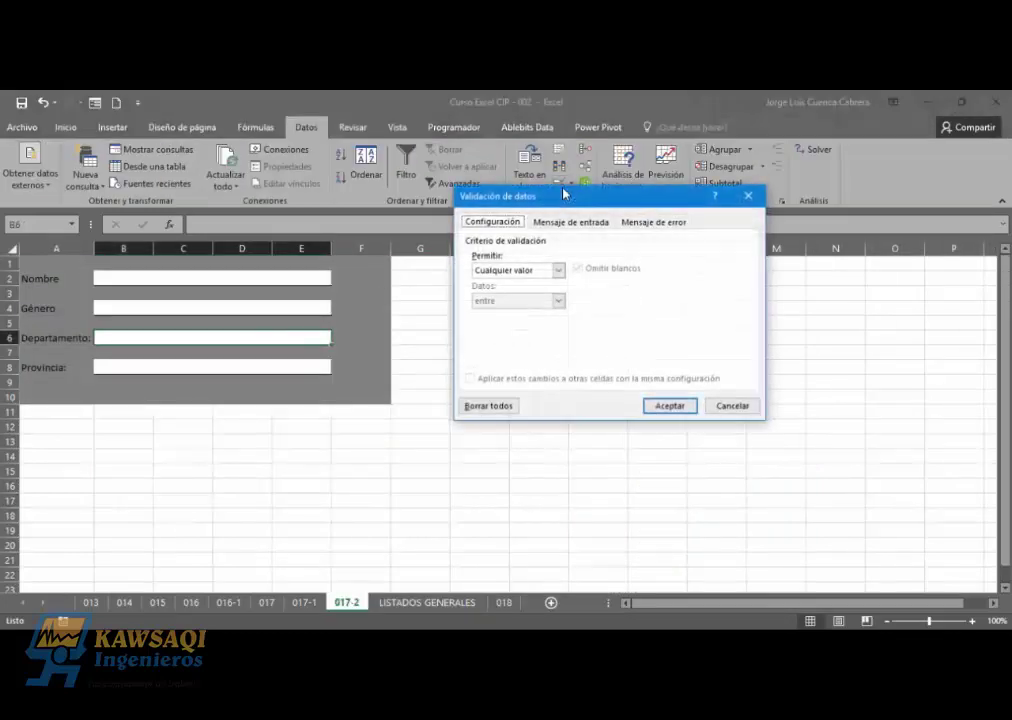
left_click(558, 270)
left_click(520, 313)
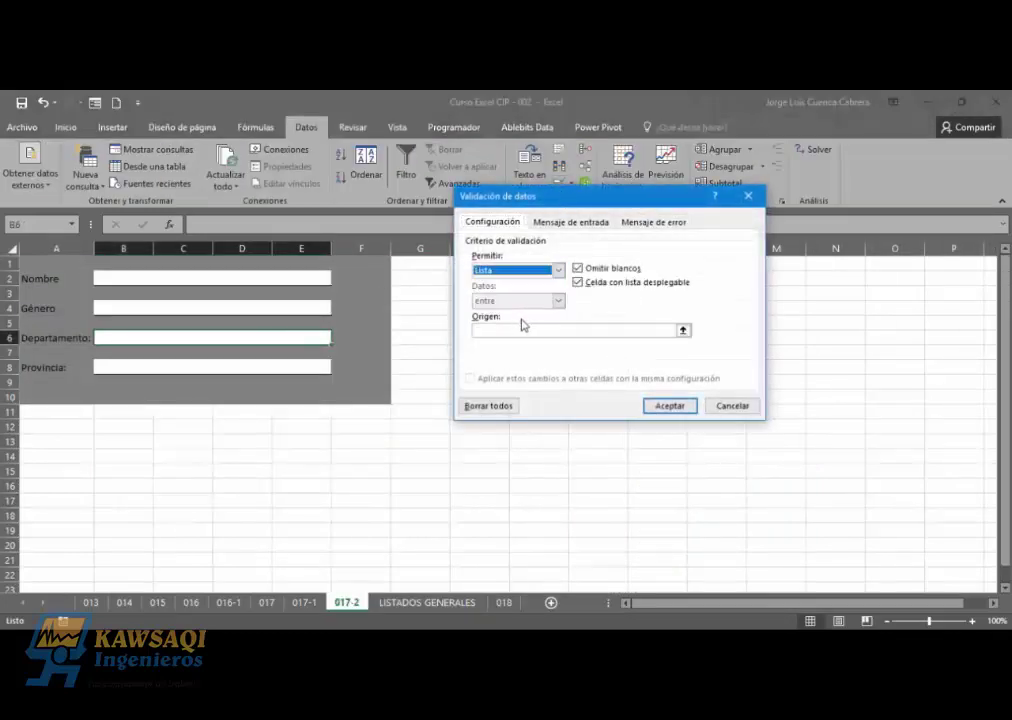
left_click(510, 330)
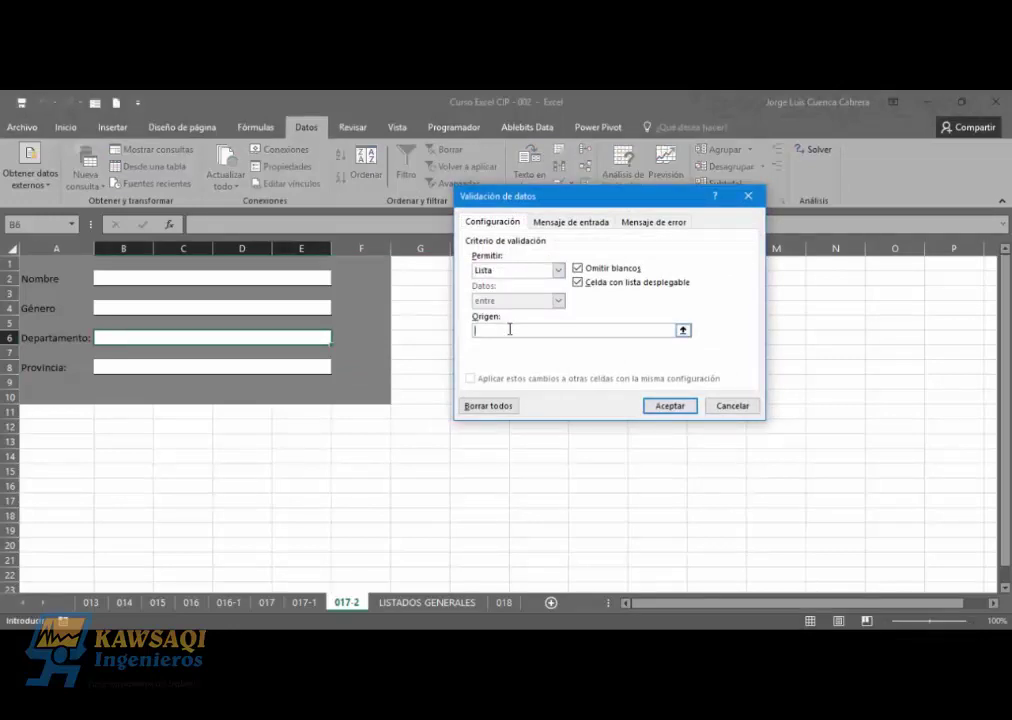
key("F3")
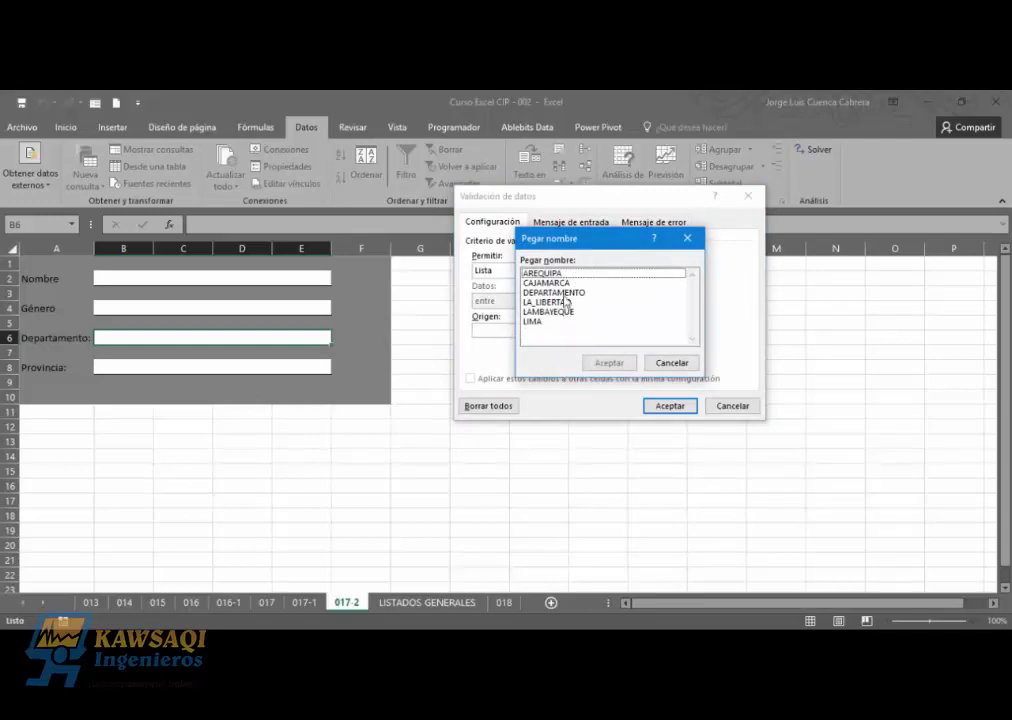
left_click(562, 292)
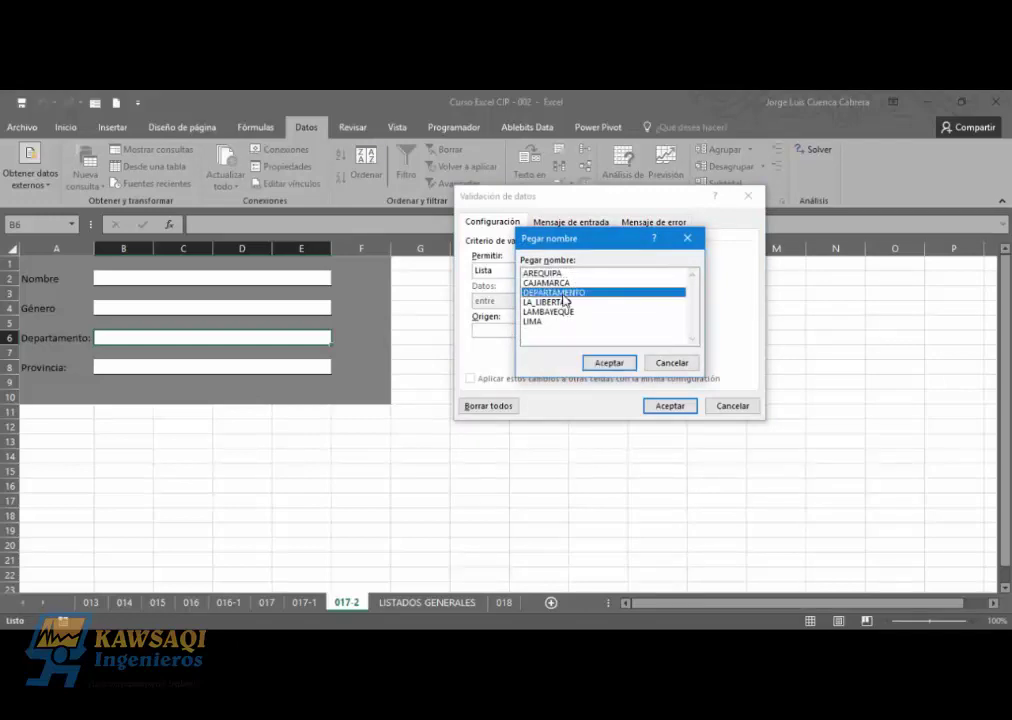
left_click(610, 365)
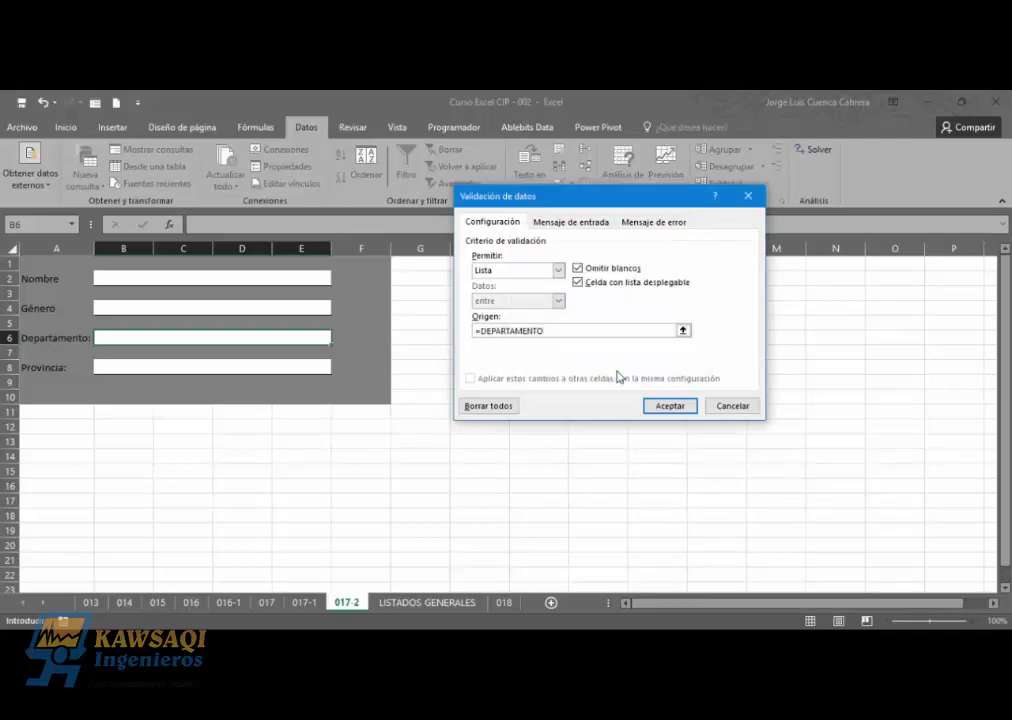
left_click(668, 405)
left_click(338, 339)
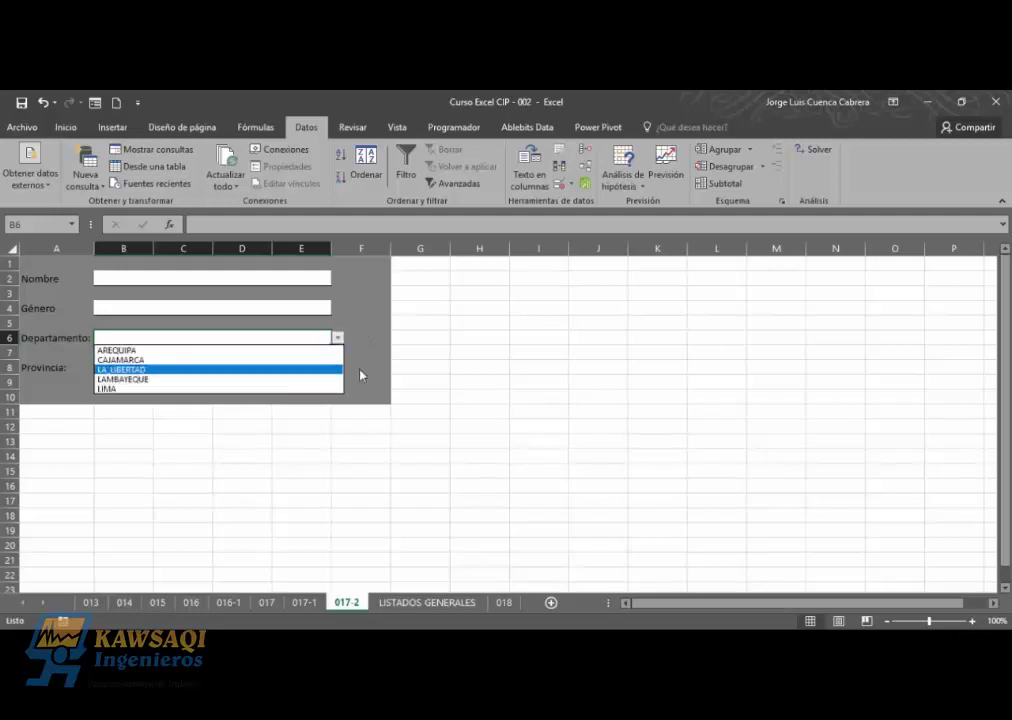
key("Escape")
Add a list validation with source =INDIRECTO($B$6) to the Provincia field B8, continuing despite the source error warning.
left_click(285, 367)
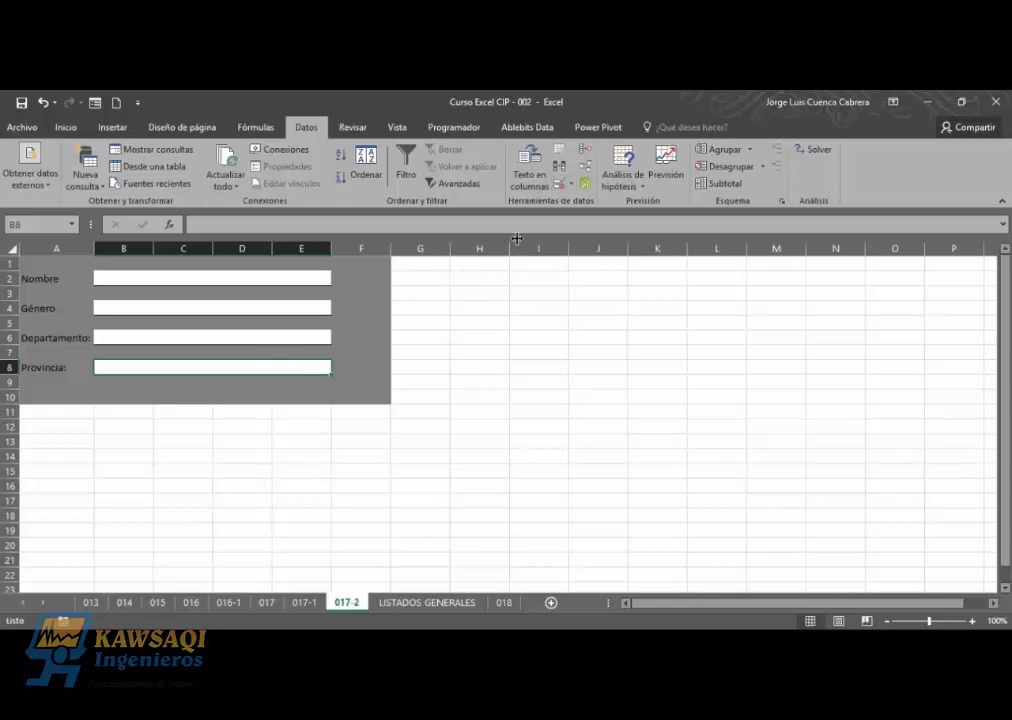
left_click(559, 188)
left_click(557, 271)
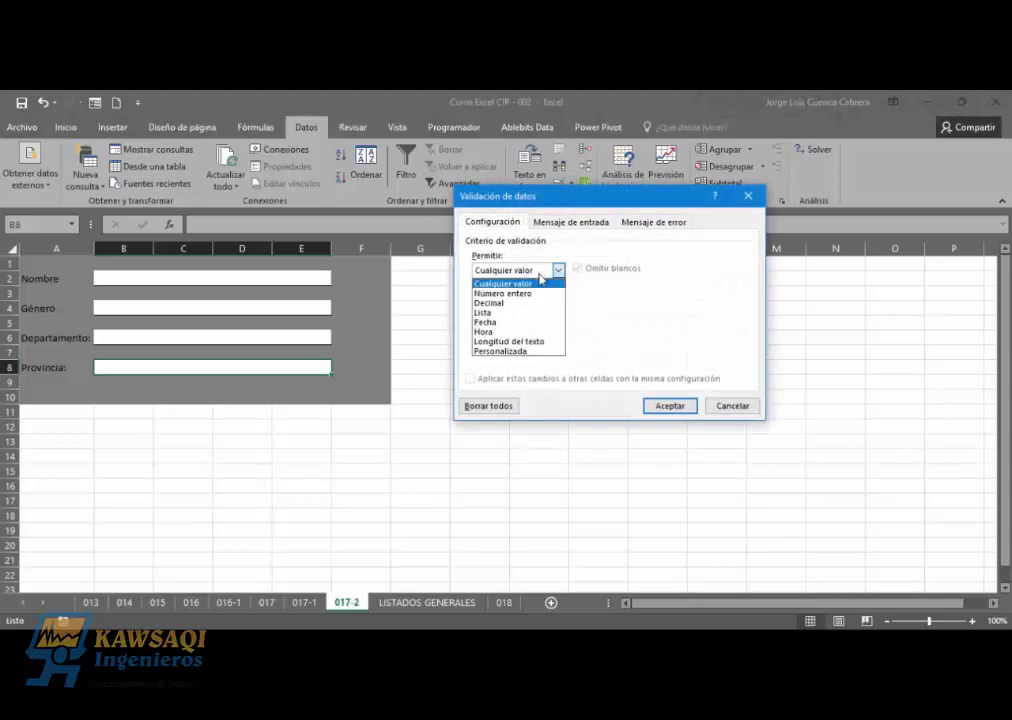
left_click(513, 313)
left_click(508, 330)
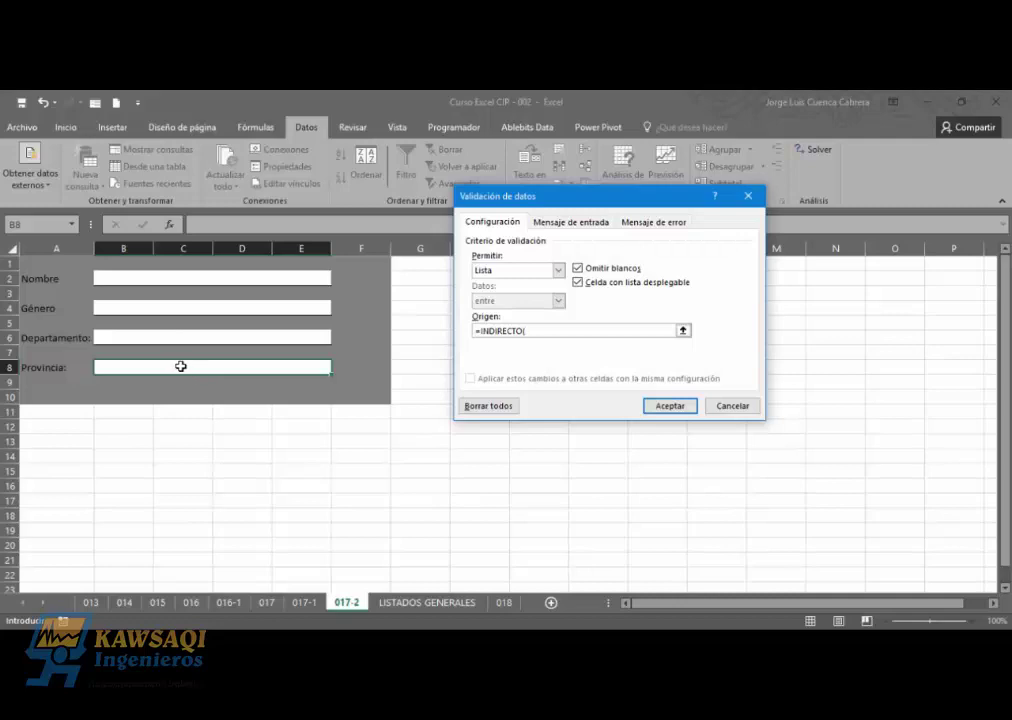
left_click(192, 336)
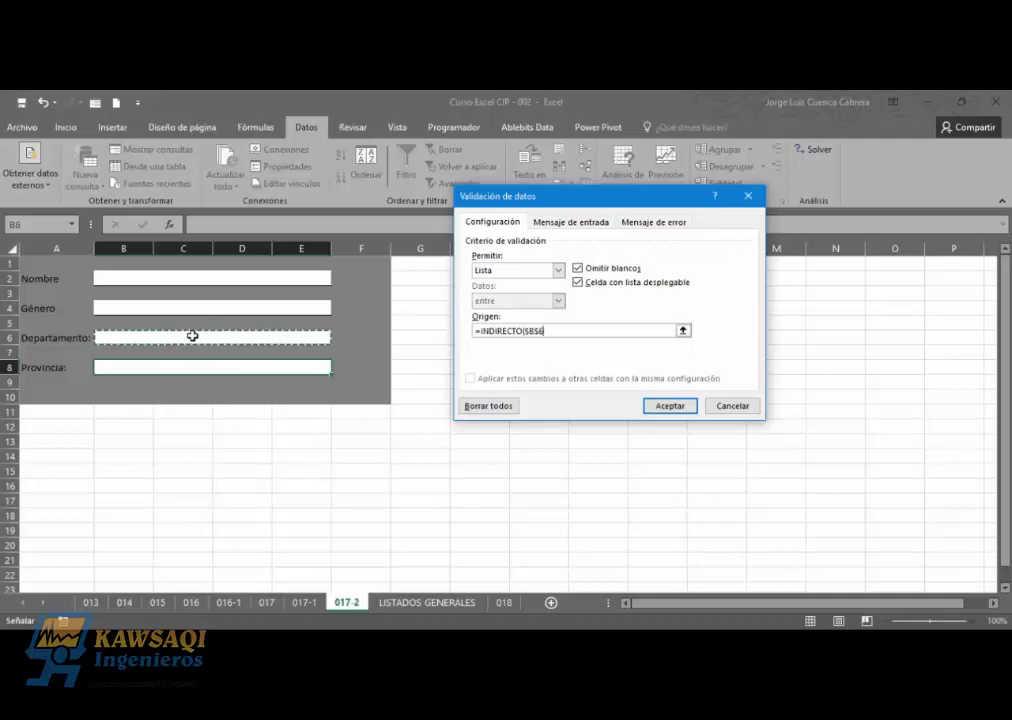
type(")")
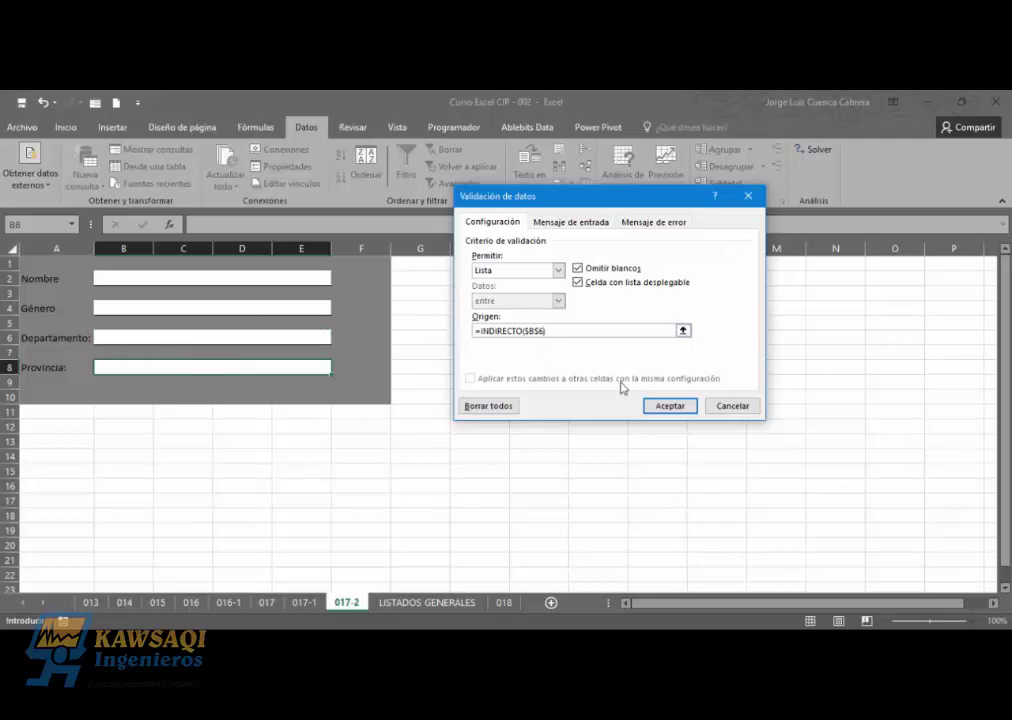
left_click(670, 407)
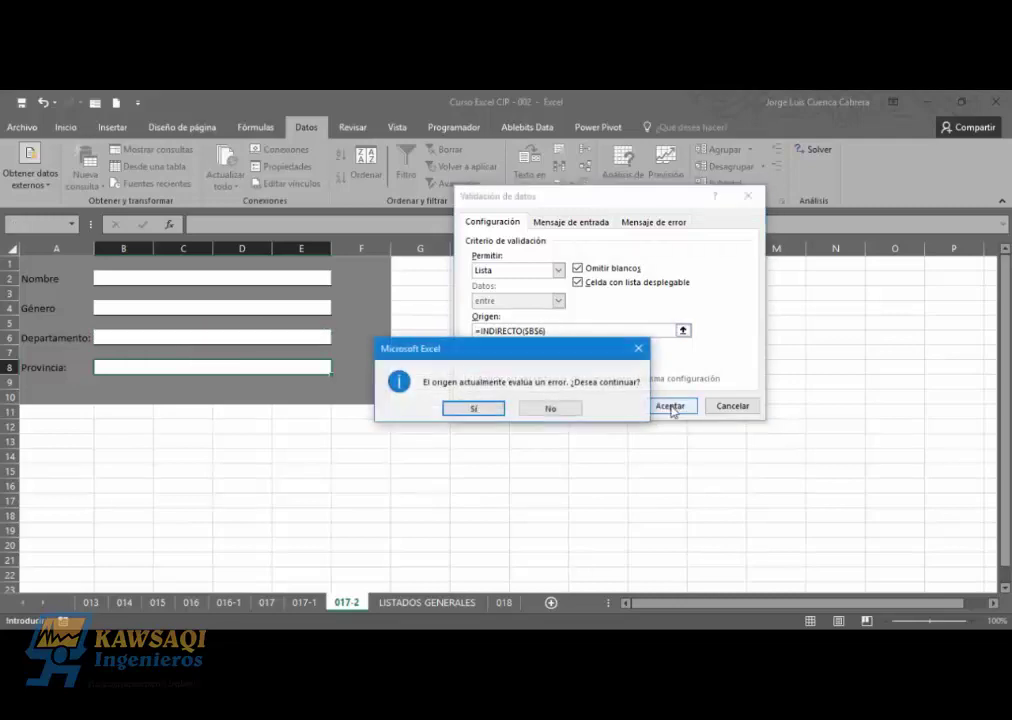
left_click(474, 411)
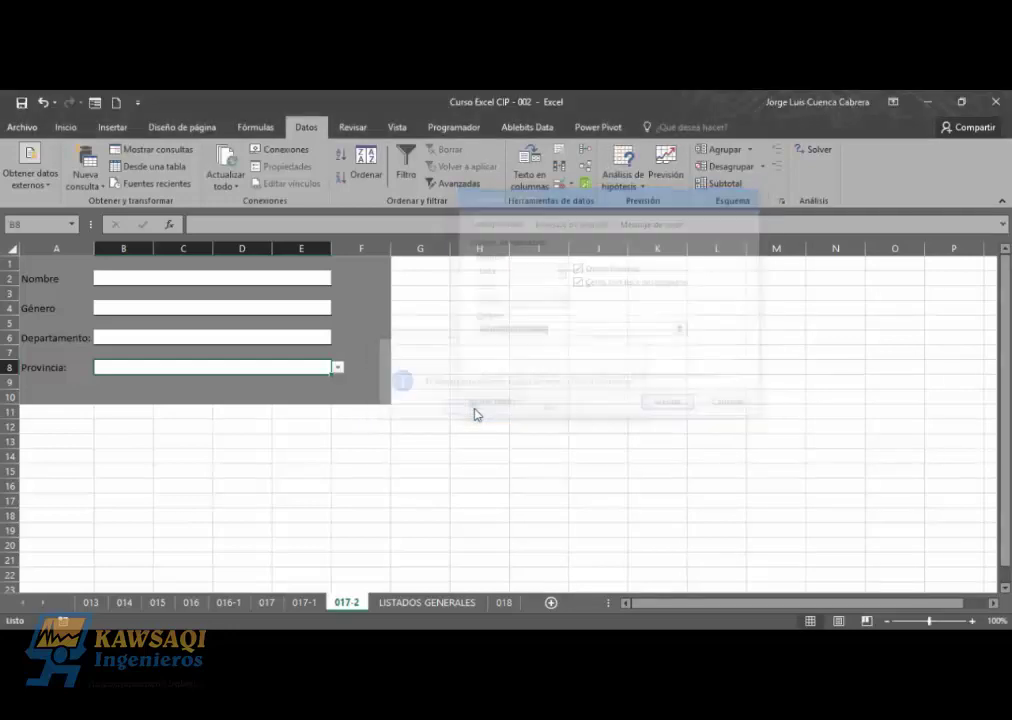
Choose CAJAMARCA as the Departamento in B6 and examine the dependent province list in B8 without picking one.
left_click(320, 337)
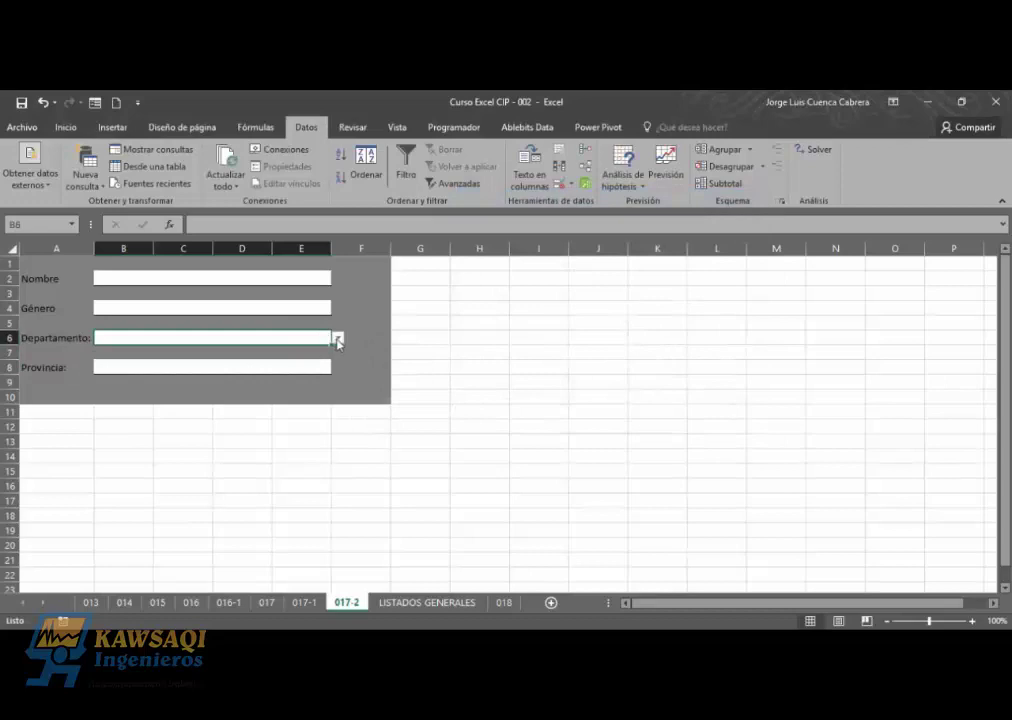
left_click(337, 337)
left_click(221, 359)
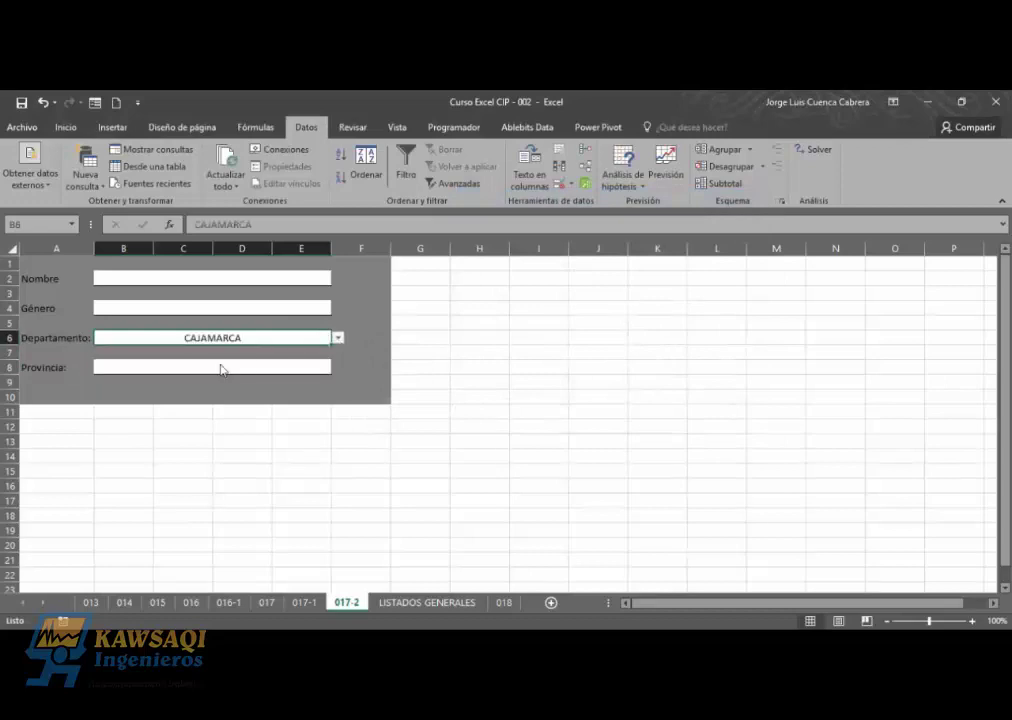
left_click(298, 367)
left_click(337, 367)
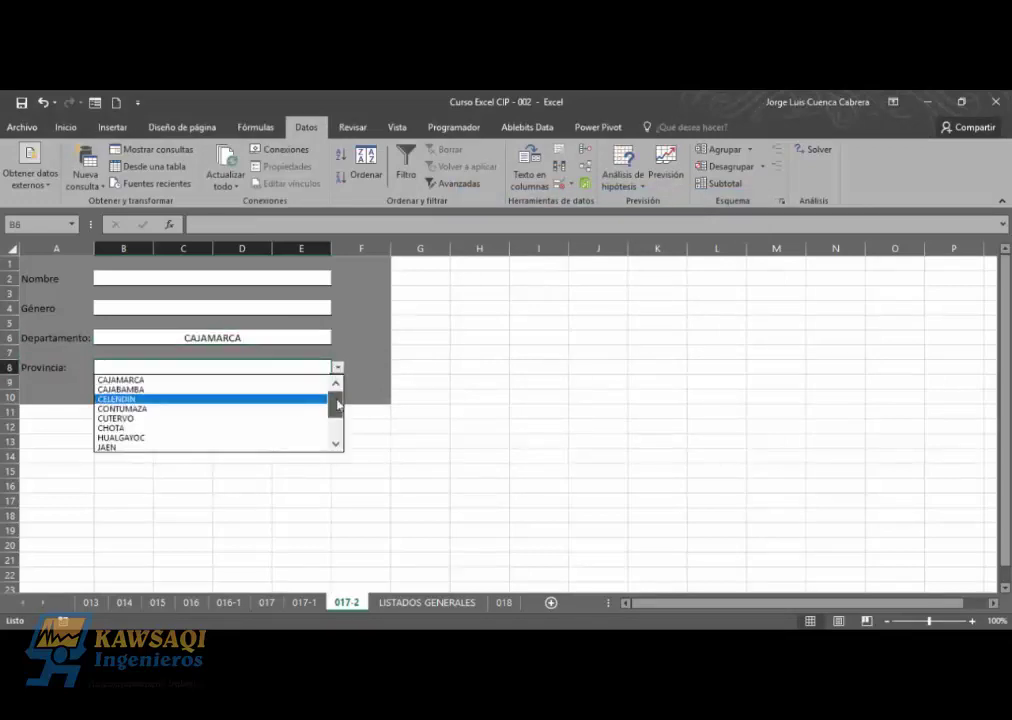
mouse_move(334, 402)
left_mouse_down()
mouse_move(334, 429)
mouse_move(338, 389)
left_mouse_up()
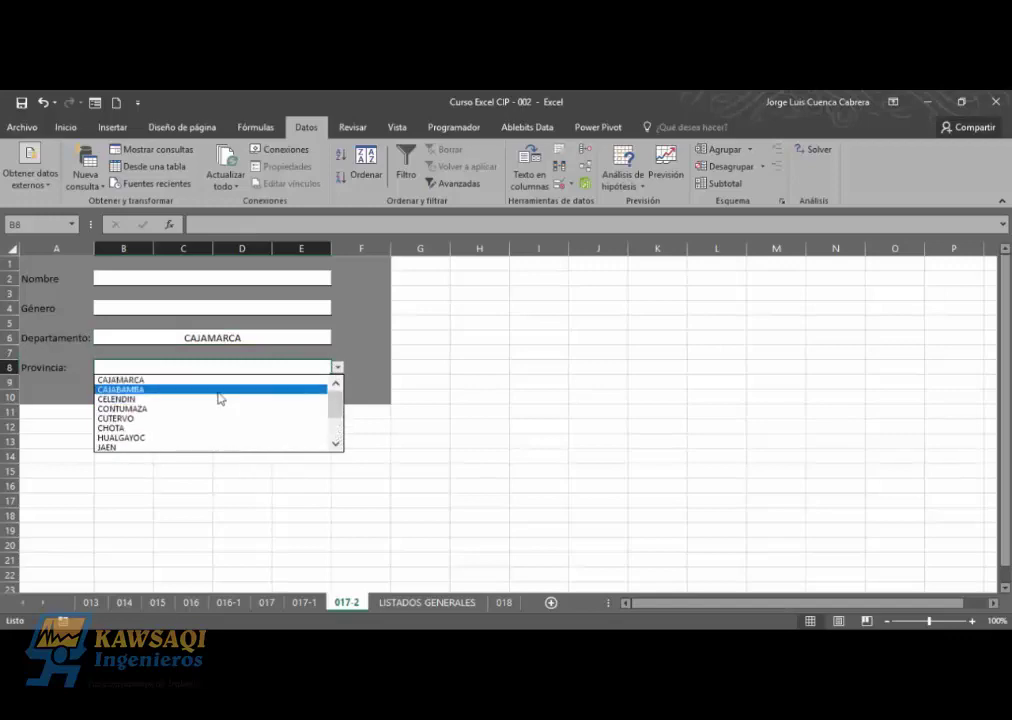
left_click(337, 367)
Choose LIMA as the Departamento in B6 and look through the dependent province list in B8 without picking one.
left_click(325, 337)
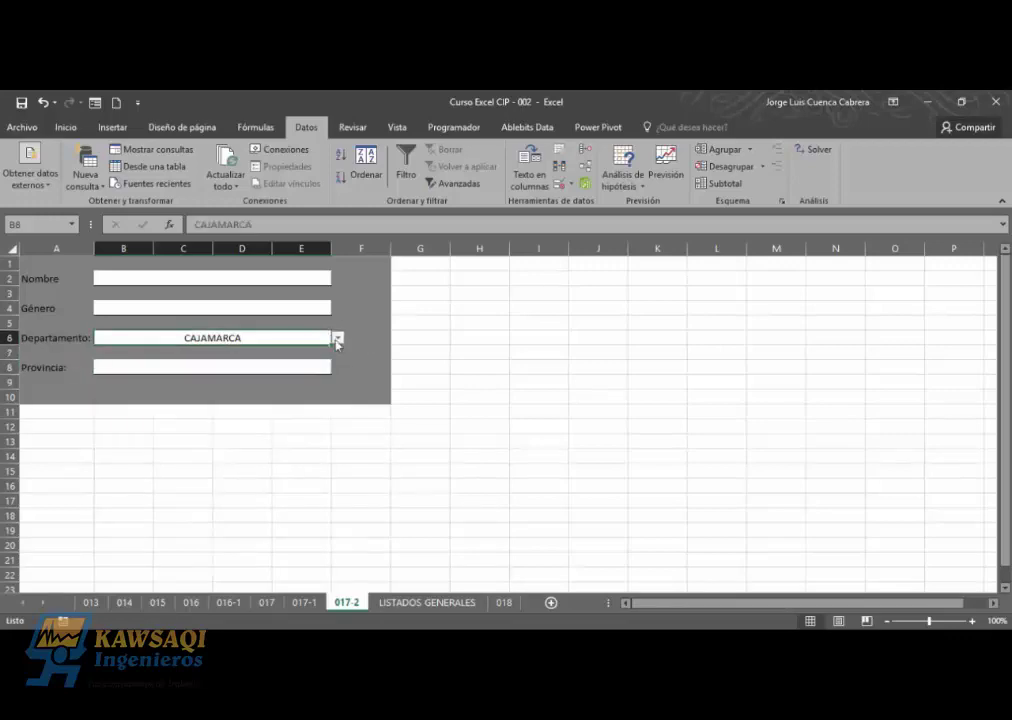
left_click(337, 338)
left_click(222, 389)
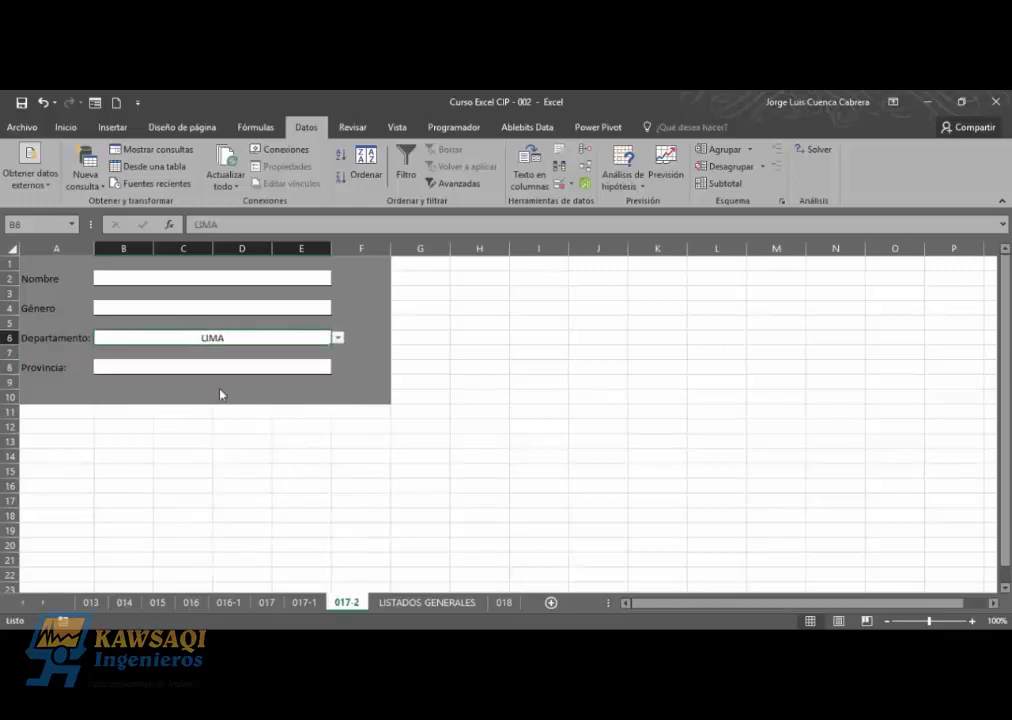
left_click(293, 367)
left_click(337, 367)
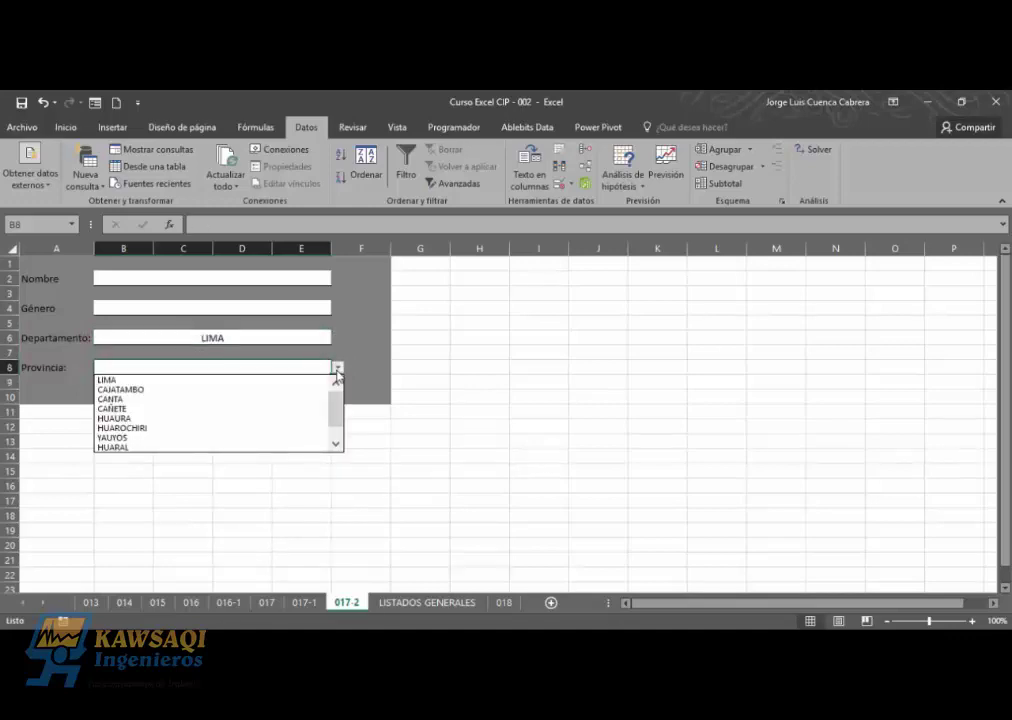
left_click_drag(337, 413, 337, 428)
left_click(336, 384)
left_click(336, 384)
key("Escape")
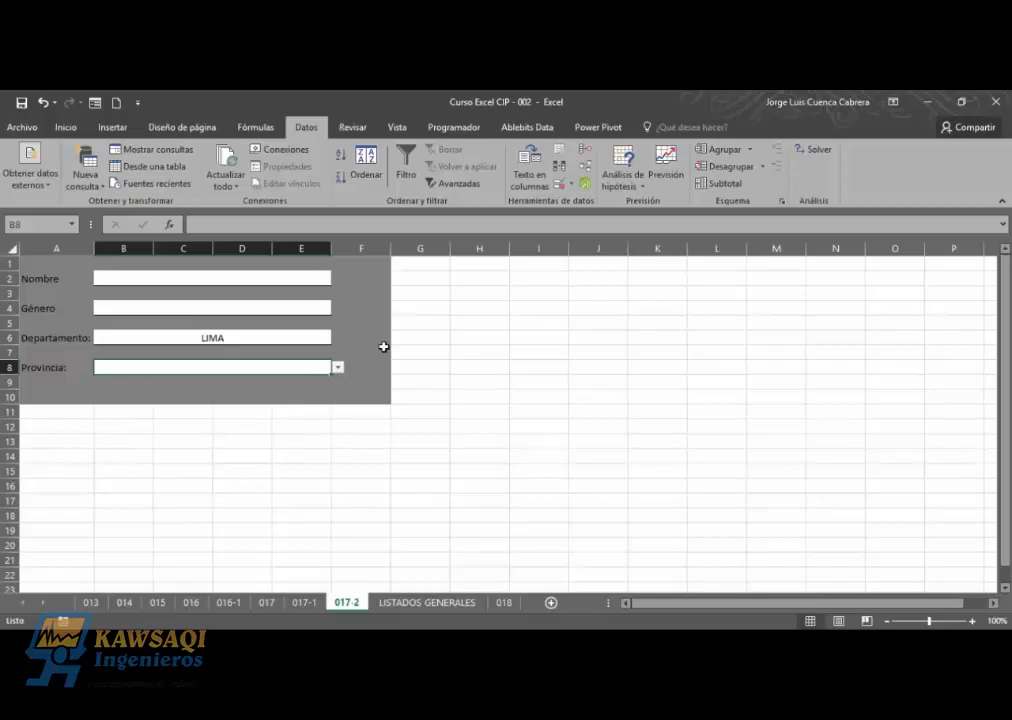